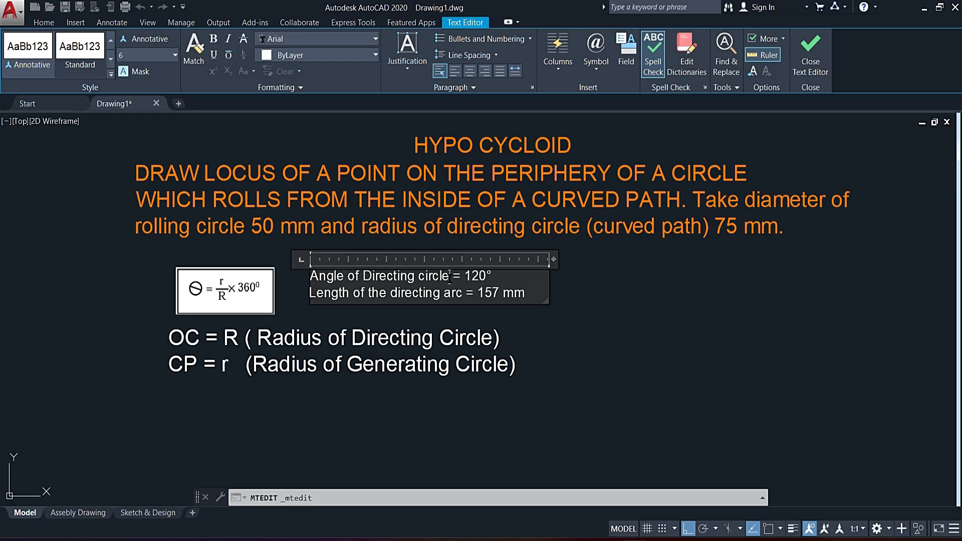
- Change the wording of the note's first line to "Angle of Directing Arc = 120°" and finish the text edit
{"action": "key", "text": "BackSpace"}
{"action": "key", "text": "BackSpace"}
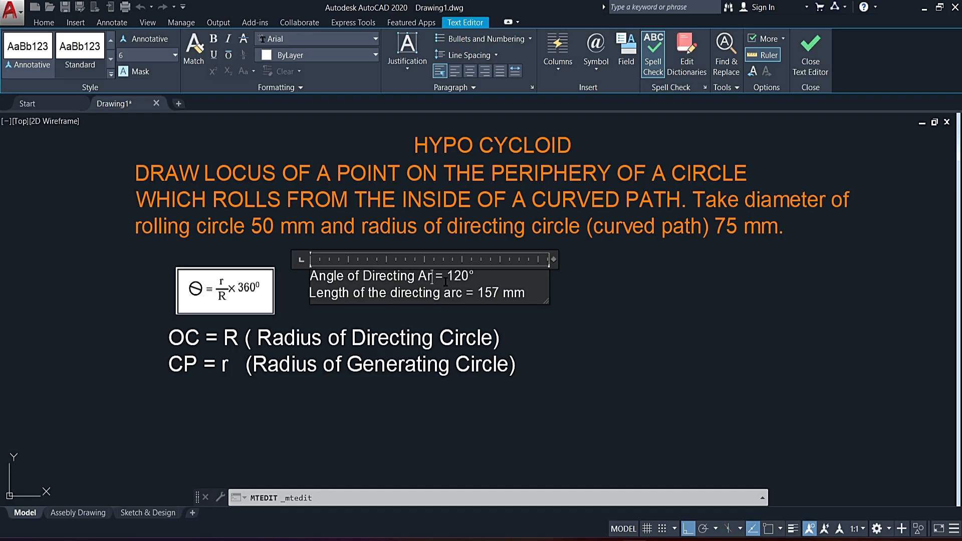
{"action": "left_click", "coordinate": [629, 298]}
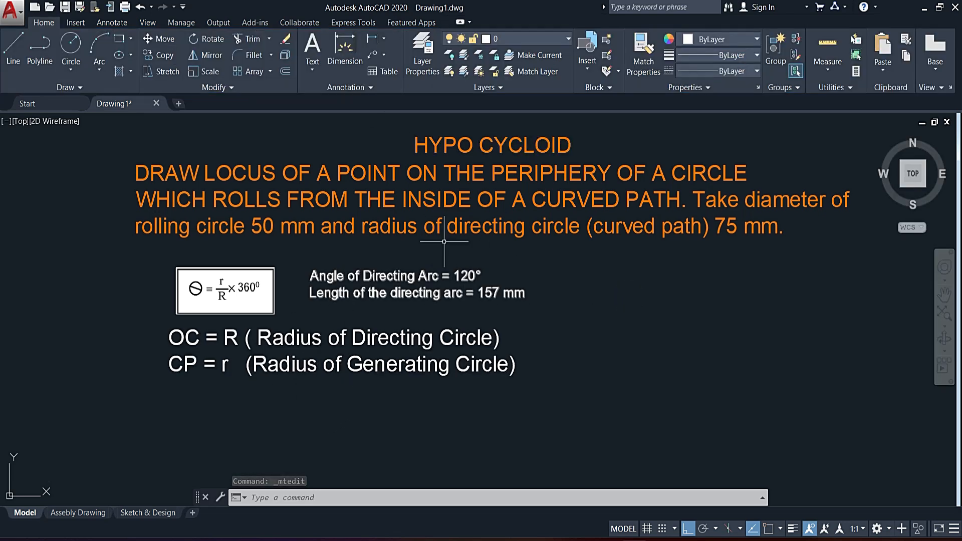
{"action": "scroll", "coordinate": [546, 222], "scroll_direction": "down", "scroll_amount": 2}
{"action": "middle_click_drag", "start_coordinate": [546, 282], "coordinate": [480, 239]}
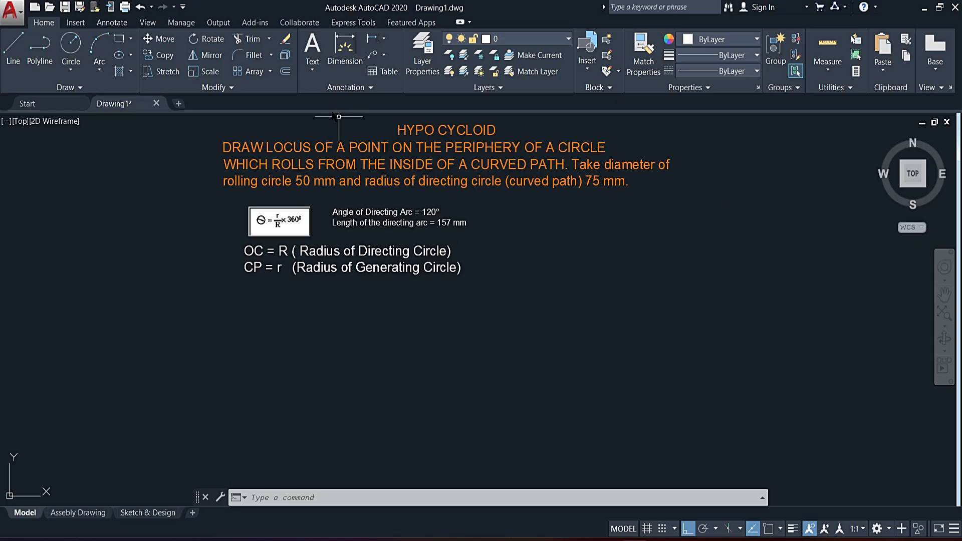
{"action": "key", "text": "Escape"}
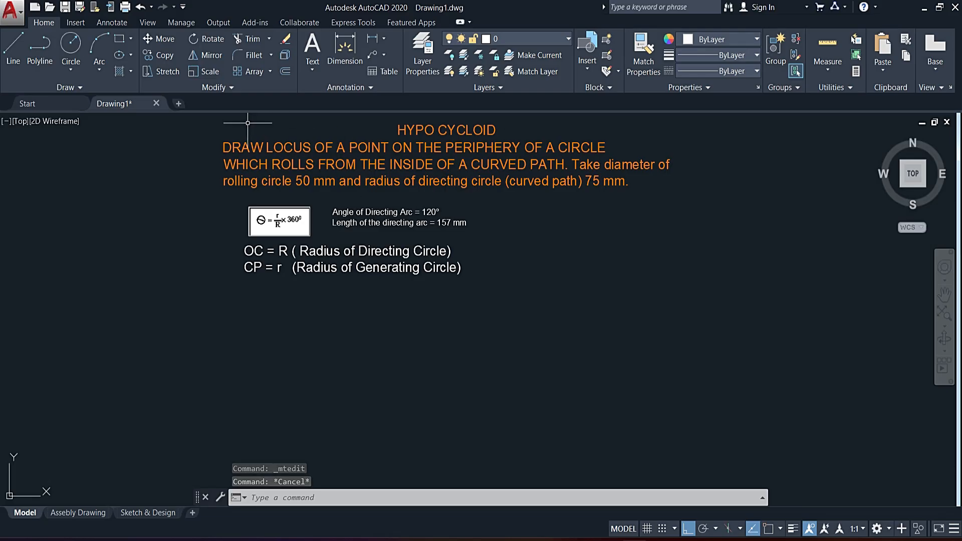
- Draw a Center, Start, Angle arc below the notes with a 75 mm radius, start direction of 120° and included angle of 120°
{"action": "left_click", "coordinate": [100, 70]}
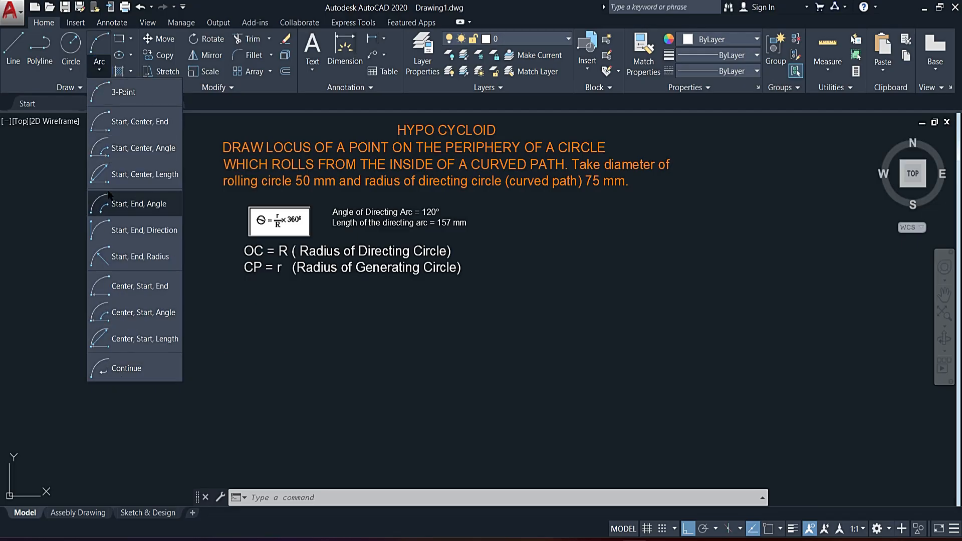
{"action": "left_click", "coordinate": [129, 321]}
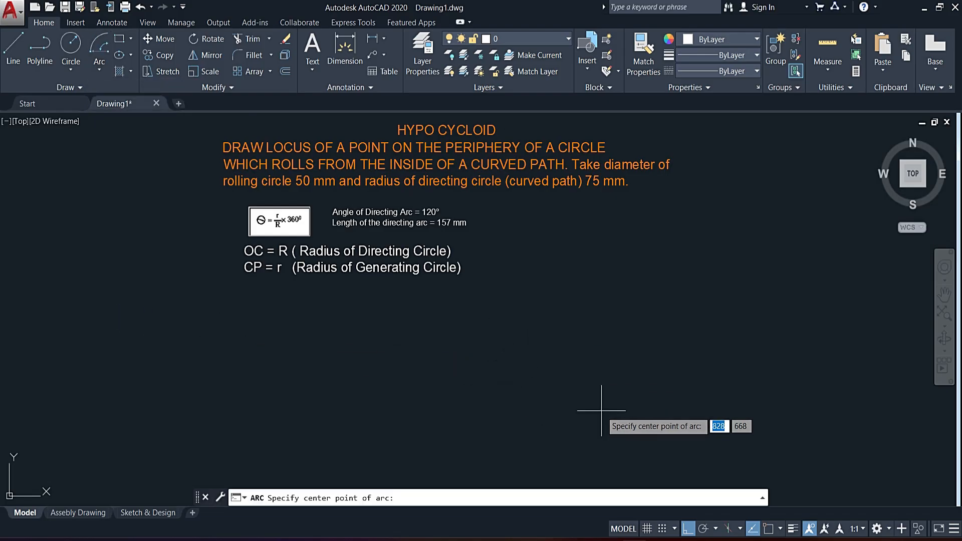
{"action": "left_click", "coordinate": [605, 441]}
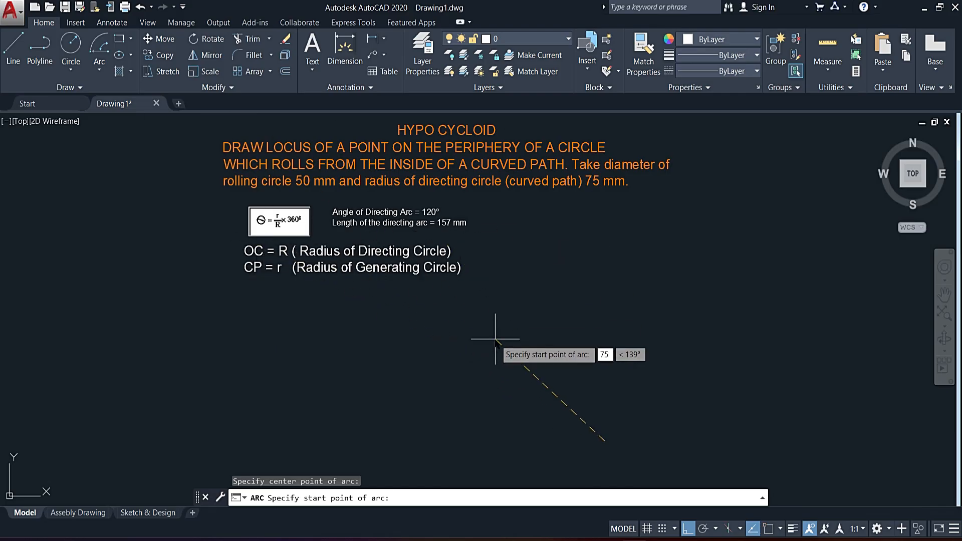
{"action": "key", "text": "Tab"}
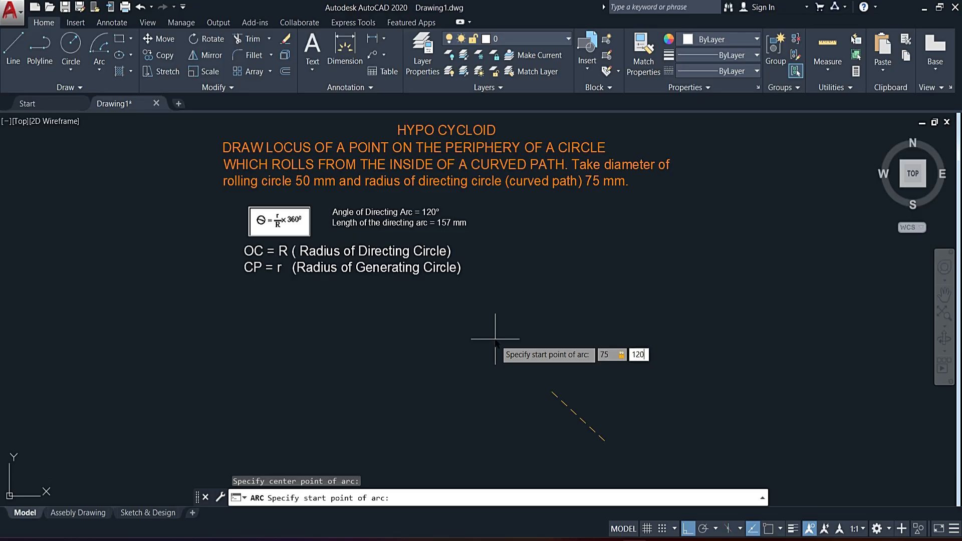
{"action": "key", "text": "Return"}
{"action": "type", "text": "120"}
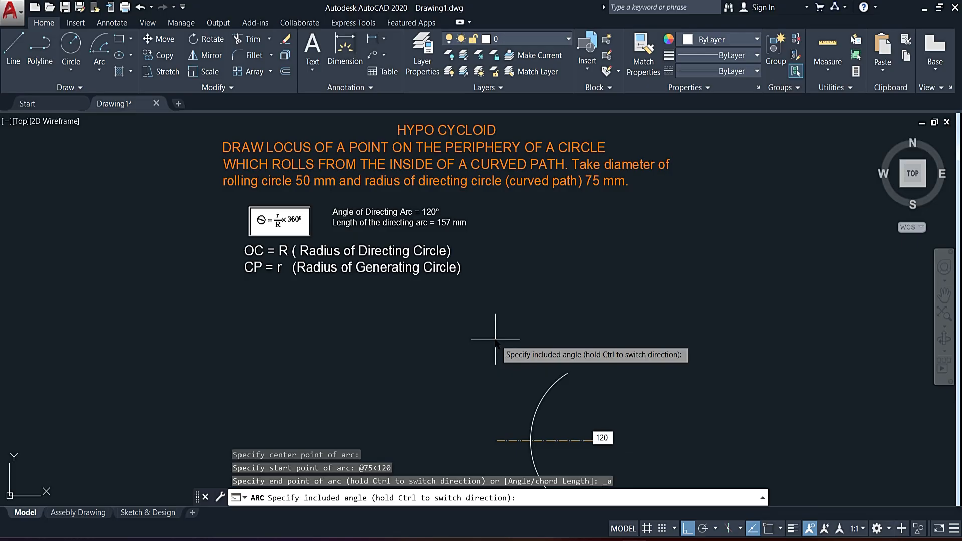
{"action": "key", "text": "Return"}
{"action": "scroll", "coordinate": [500, 344], "scroll_direction": "down", "scroll_amount": 8}
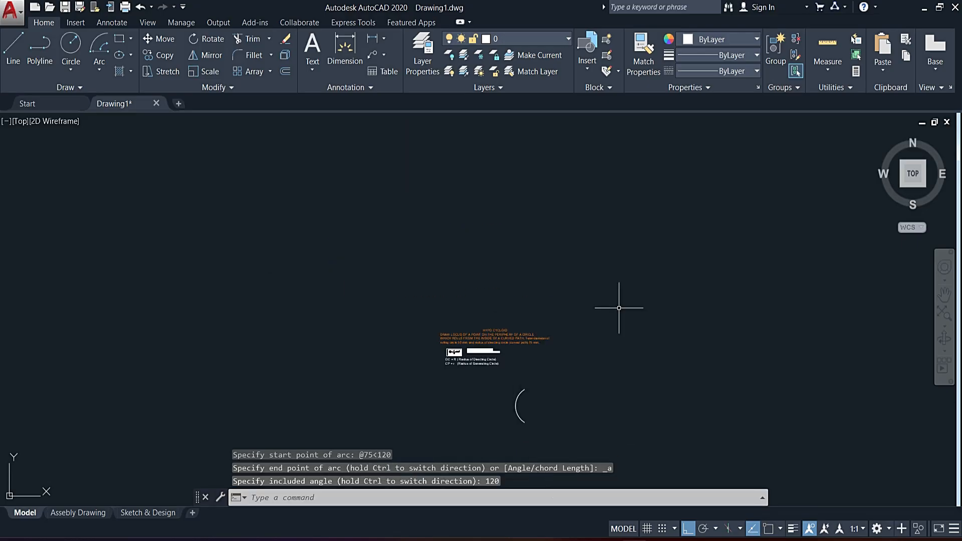
{"action": "scroll", "coordinate": [516, 404], "scroll_direction": "up", "scroll_amount": 8}
{"action": "middle_click_drag", "start_coordinate": [516, 370], "coordinate": [384, 256]}
{"action": "left_click", "coordinate": [321, 290]}
{"action": "left_click", "coordinate": [403, 280]}
{"action": "left_click", "coordinate": [403, 280]}
{"action": "left_click", "coordinate": [341, 290]}
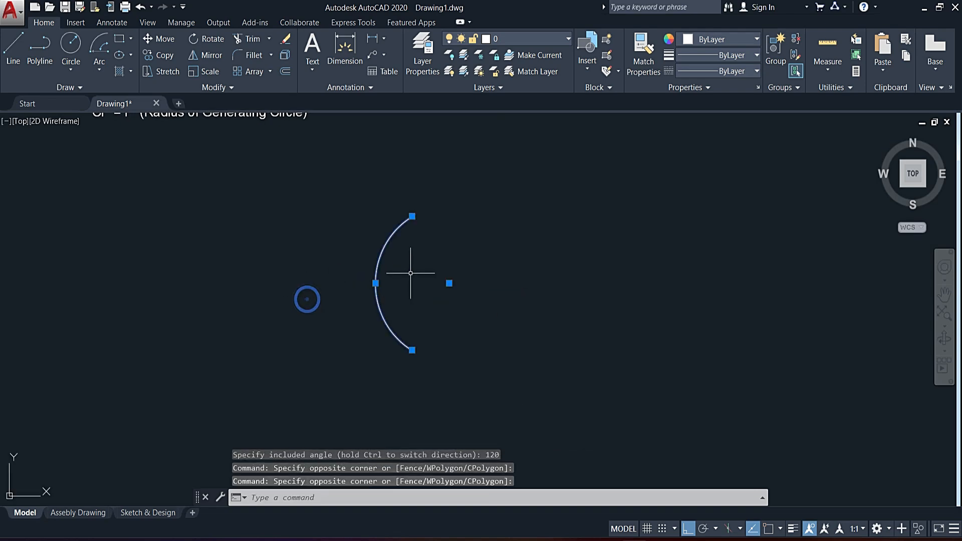
{"action": "key", "text": "Escape"}
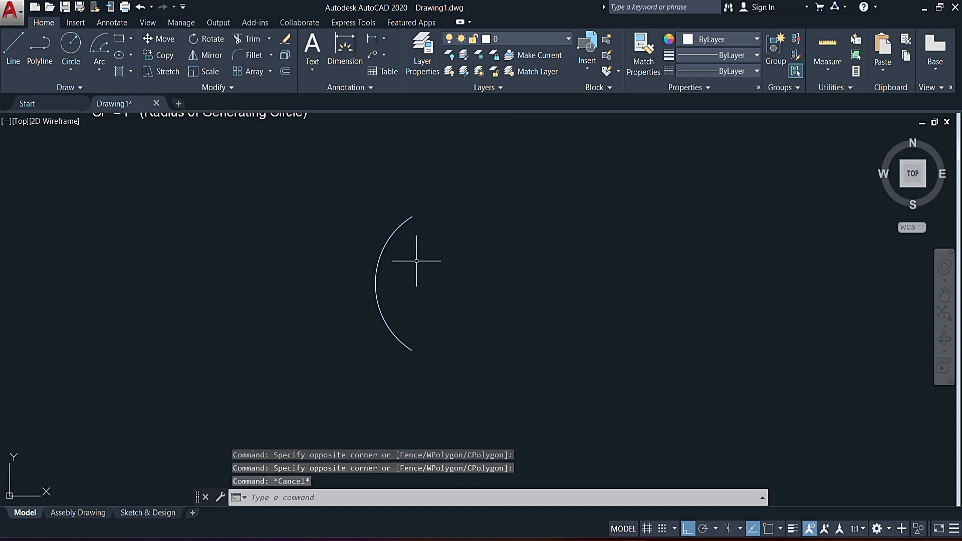
- Turn on object snap and draw lines from the arc's upper end to its centre and on to its lower end
{"action": "type", "text": "l"}
{"action": "key", "text": "Return"}
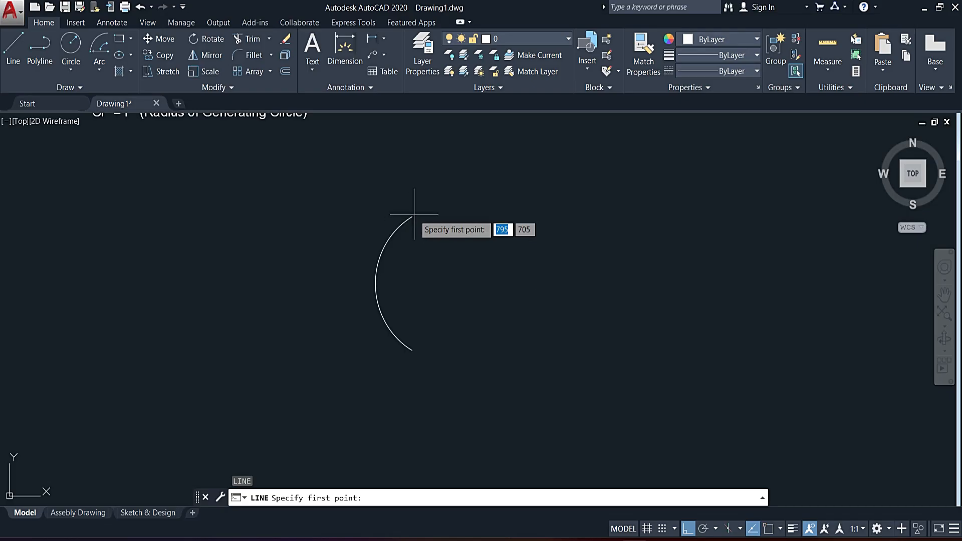
{"action": "left_click", "coordinate": [769, 530]}
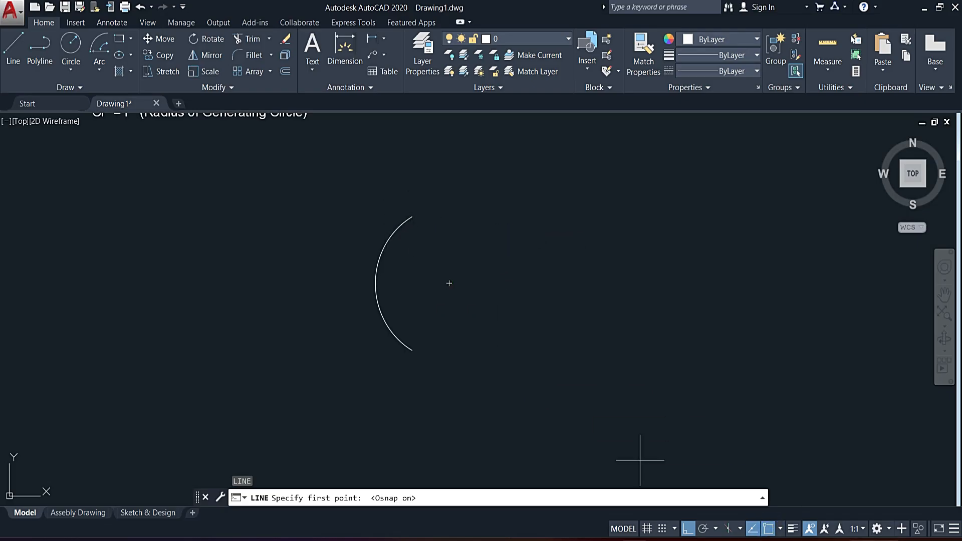
{"action": "left_click", "coordinate": [781, 529]}
{"action": "left_click", "coordinate": [798, 286]}
{"action": "left_click", "coordinate": [595, 279]}
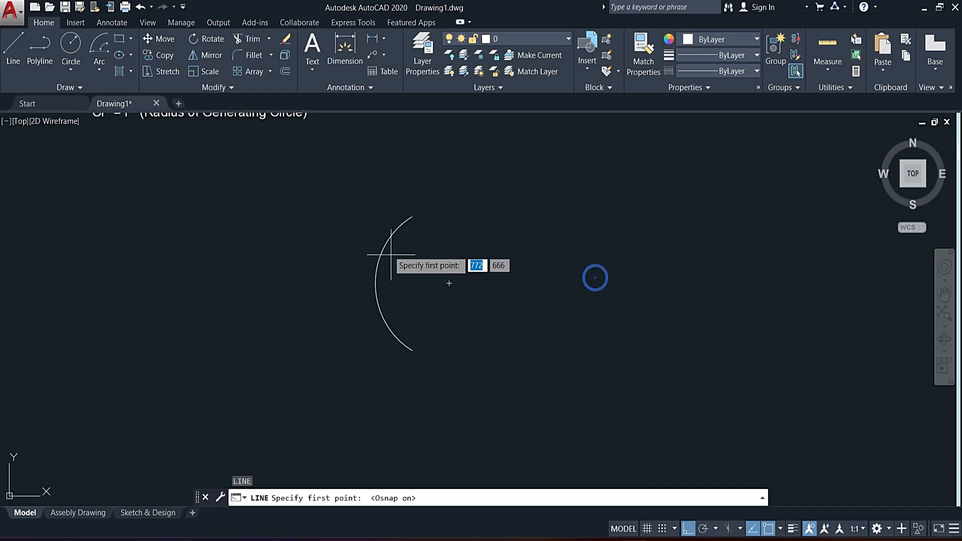
{"action": "left_click", "coordinate": [412, 216]}
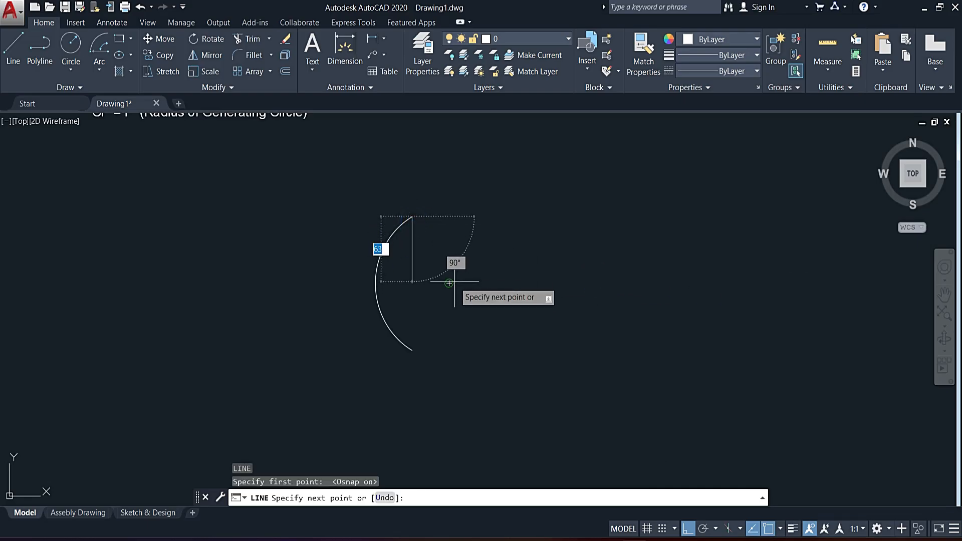
{"action": "left_click", "coordinate": [454, 282]}
{"action": "left_click", "coordinate": [412, 350]}
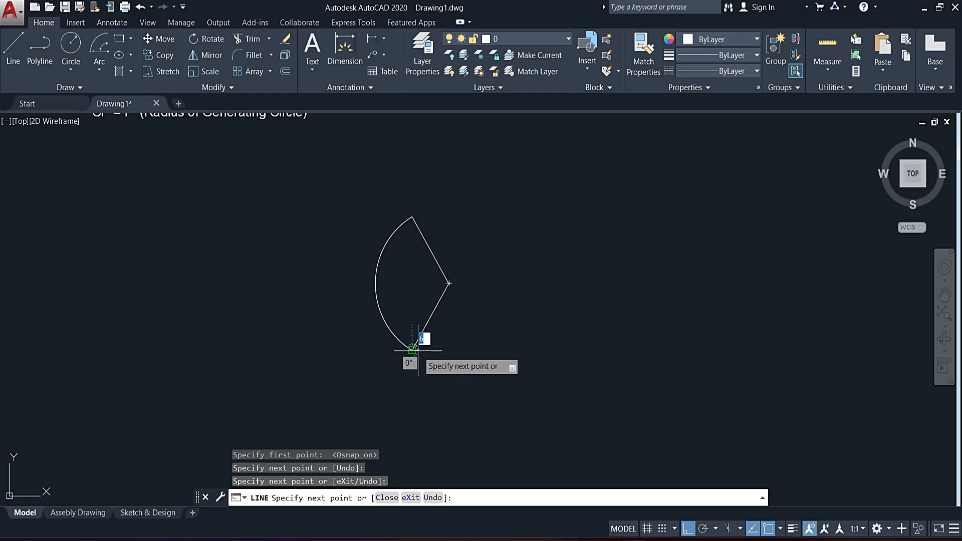
{"action": "key", "text": "Escape"}
- Add an aligned dimension to the lower radius line of the sector, with Ortho turned off
{"action": "scroll", "coordinate": [468, 301], "scroll_direction": "up", "scroll_amount": 4}
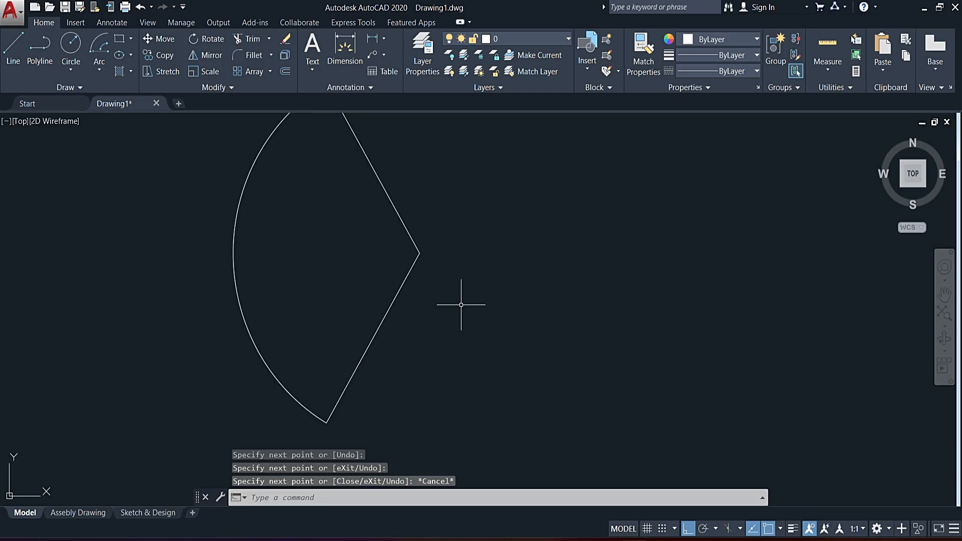
{"action": "left_click", "coordinate": [384, 40]}
{"action": "left_click", "coordinate": [387, 85]}
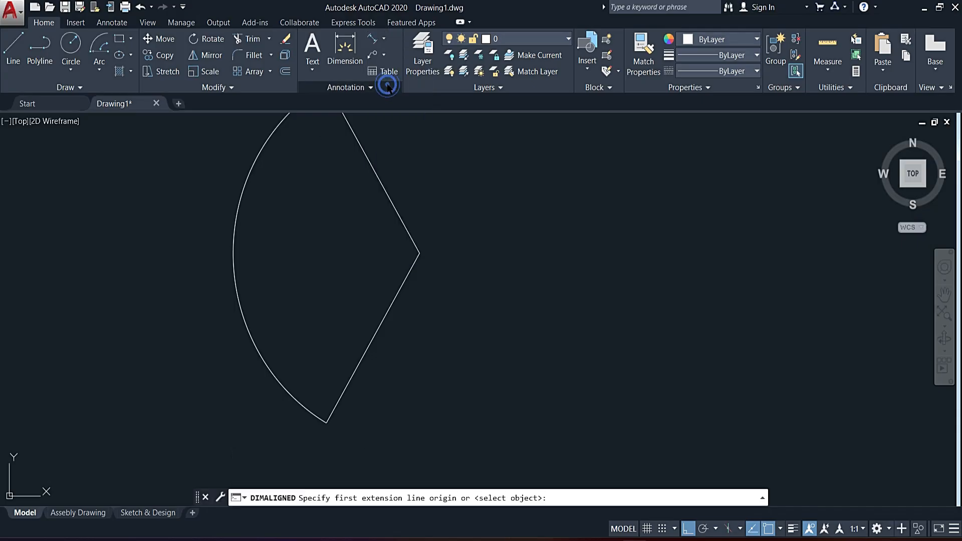
{"action": "left_click", "coordinate": [419, 253]}
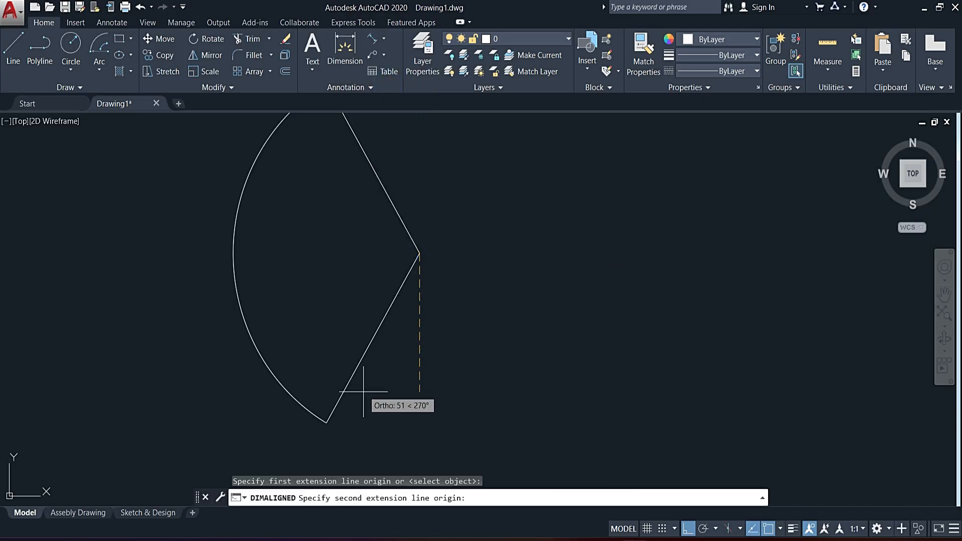
{"action": "key", "text": "F8"}
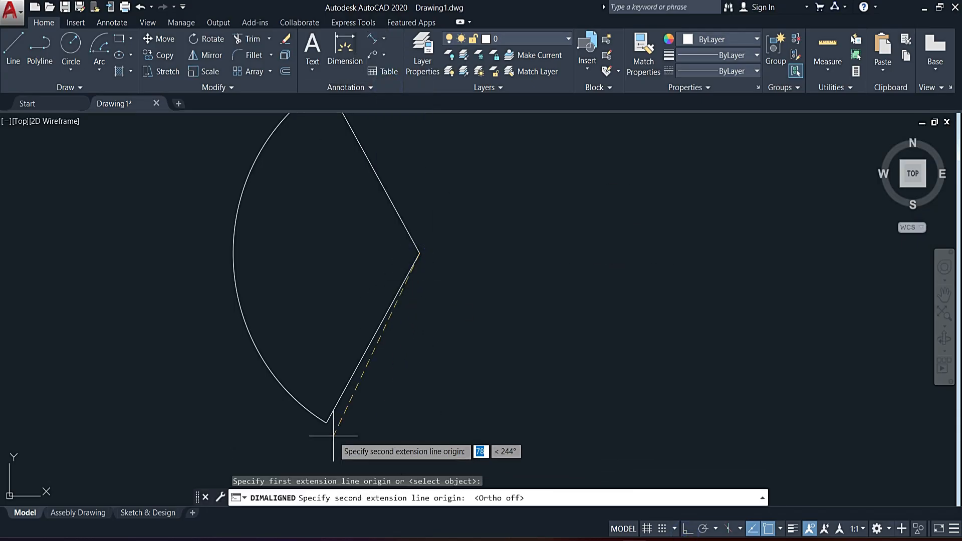
{"action": "left_click", "coordinate": [326, 422]}
{"action": "left_click", "coordinate": [354, 424]}
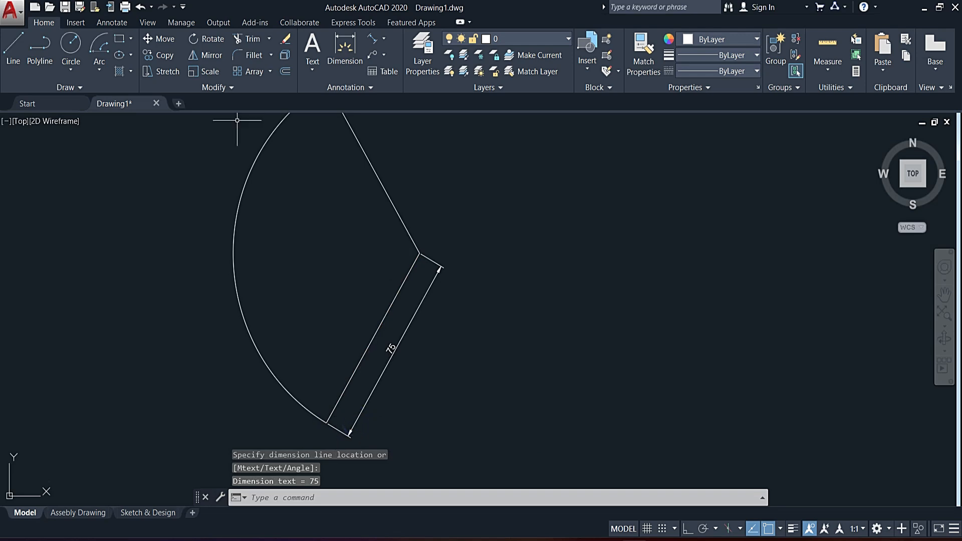
- Add an angular dimension between the two radius lines, placed inside the sector near the centre
{"action": "left_click", "coordinate": [383, 40]}
{"action": "left_click", "coordinate": [392, 112]}
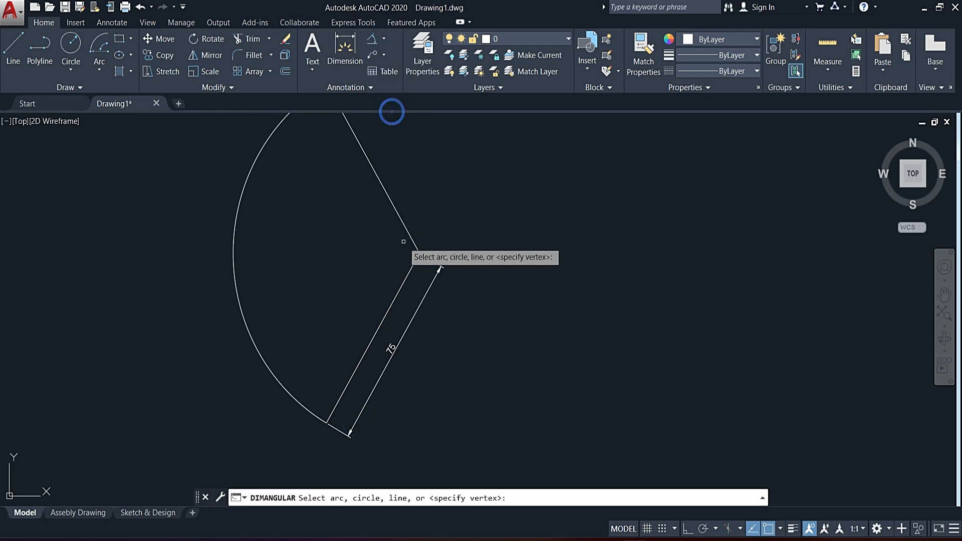
{"action": "left_click", "coordinate": [401, 221]}
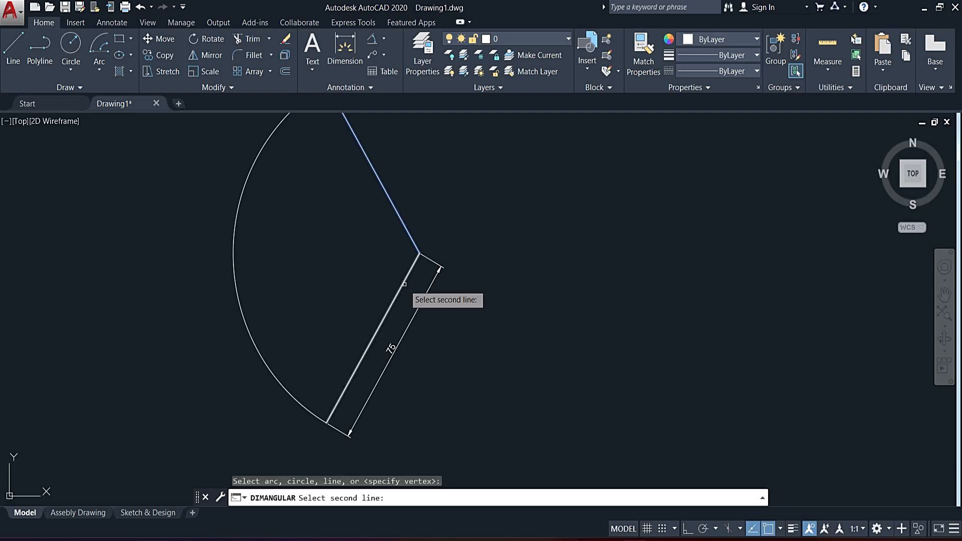
{"action": "left_click", "coordinate": [405, 284]}
{"action": "scroll", "coordinate": [386, 253], "scroll_direction": "up", "scroll_amount": 2}
{"action": "left_click", "coordinate": [384, 252]}
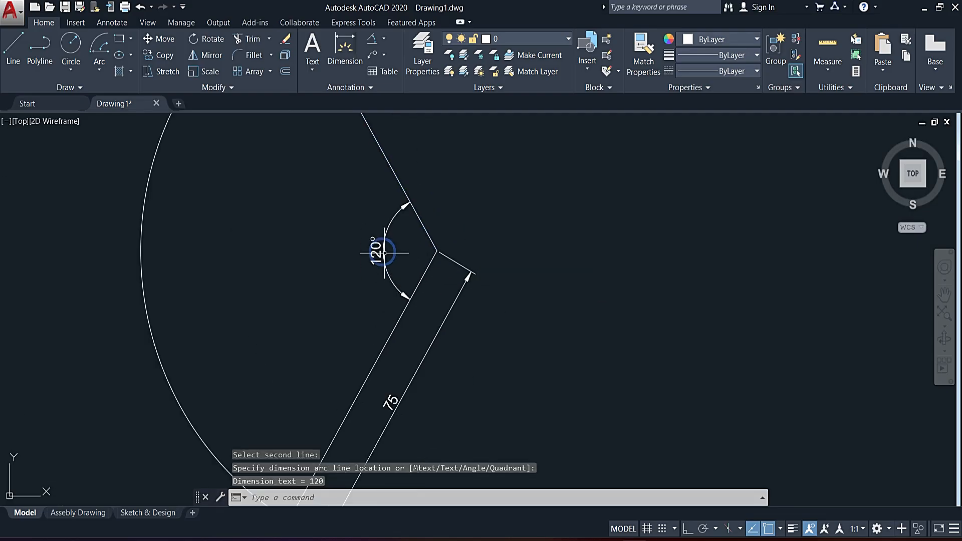
- Add an arc length dimension to the directing arc, placed outside the curve
{"action": "scroll", "coordinate": [384, 253], "scroll_direction": "down", "scroll_amount": 4}
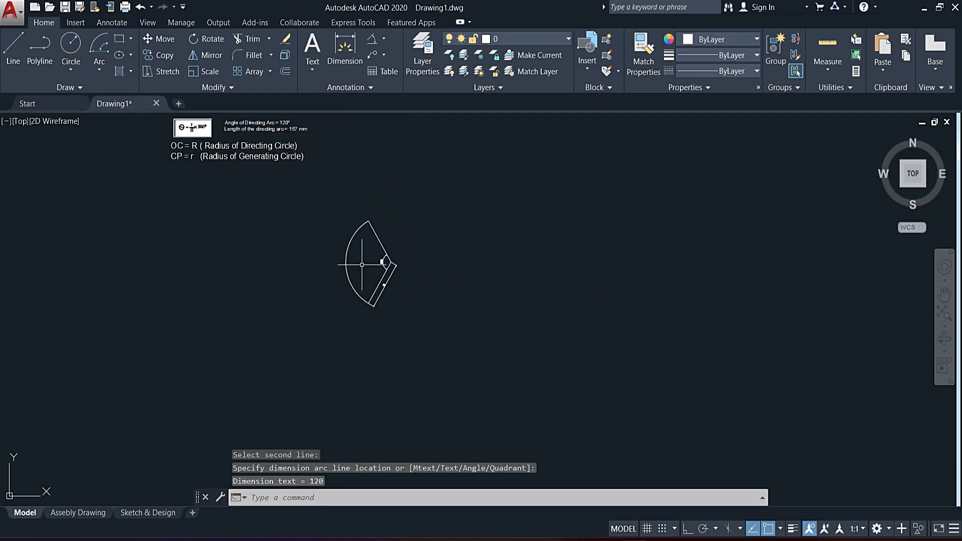
{"action": "middle_click_drag", "start_coordinate": [375, 292], "coordinate": [341, 320]}
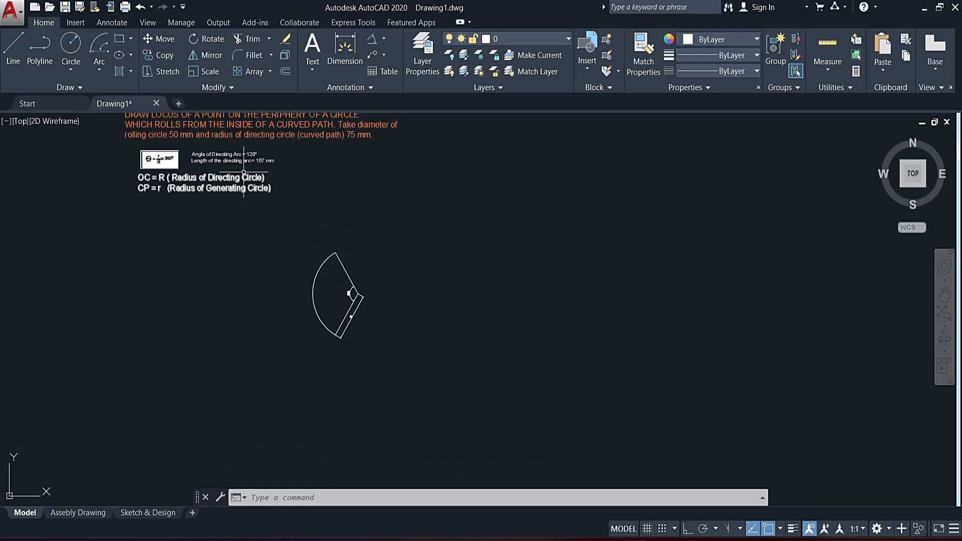
{"action": "scroll", "coordinate": [228, 166], "scroll_direction": "up", "scroll_amount": 2}
{"action": "scroll", "coordinate": [228, 165], "scroll_direction": "up", "scroll_amount": 2}
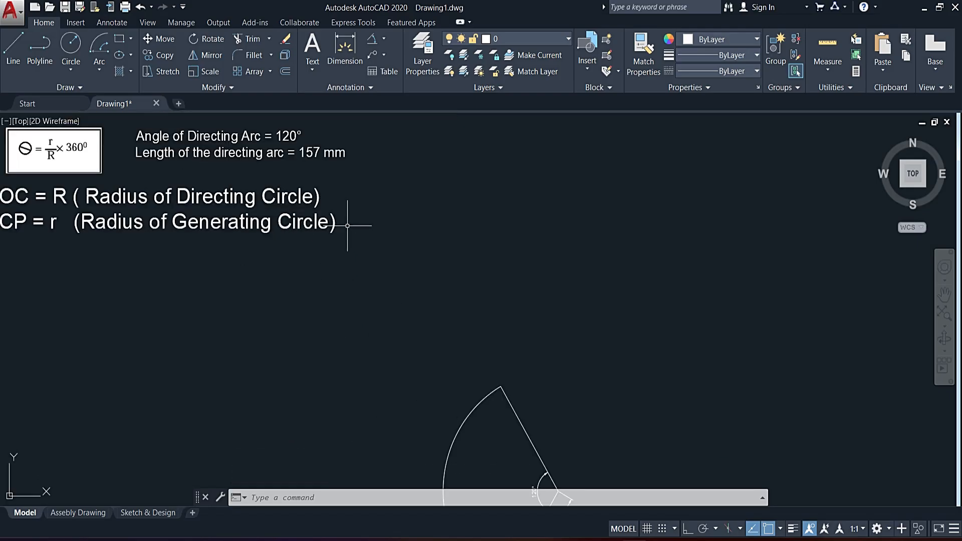
{"action": "scroll", "coordinate": [347, 230], "scroll_direction": "down", "scroll_amount": 2}
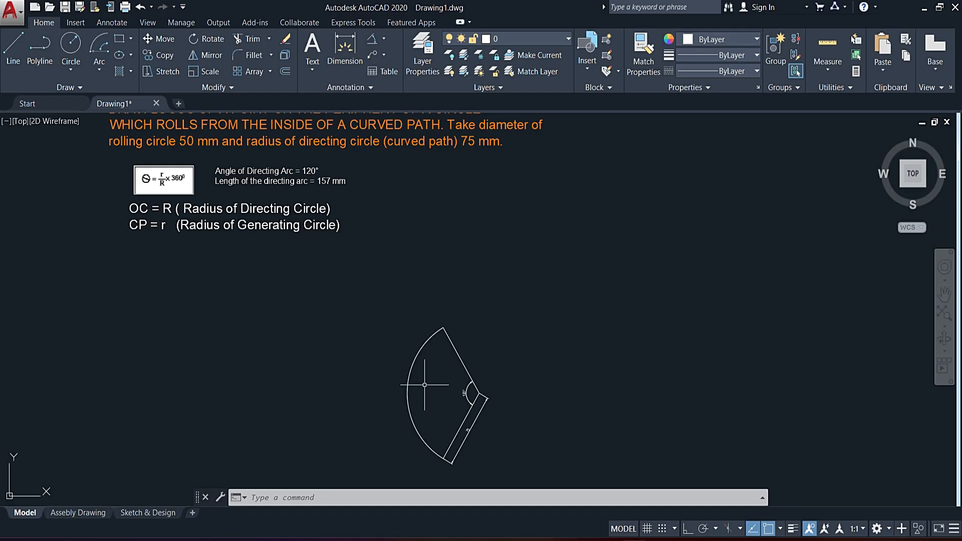
{"action": "middle_click_drag", "start_coordinate": [430, 371], "coordinate": [422, 330]}
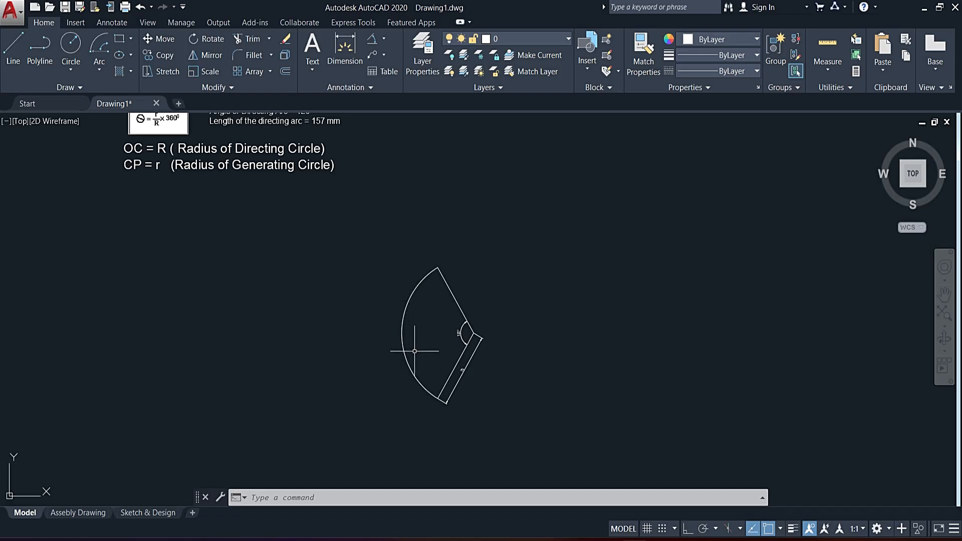
{"action": "left_click", "coordinate": [385, 40]}
{"action": "left_click", "coordinate": [394, 145]}
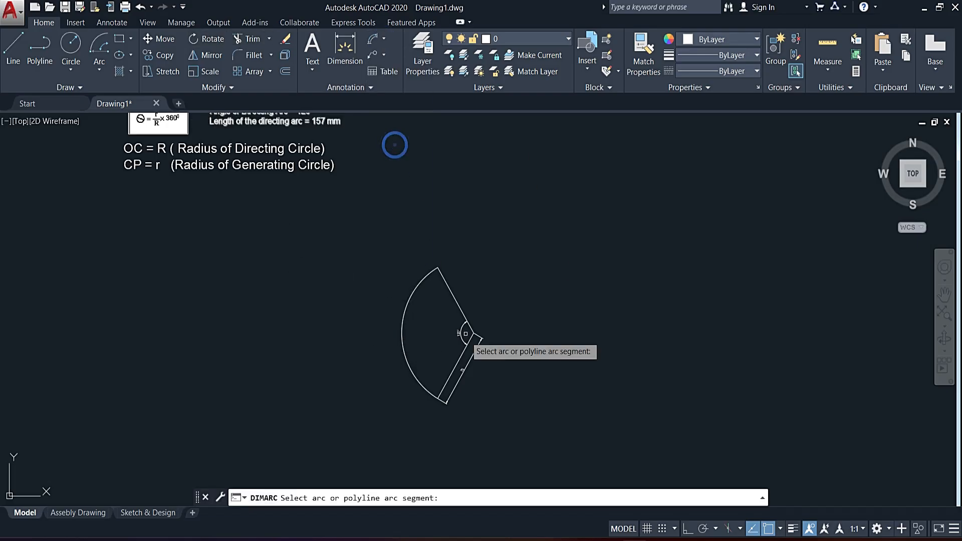
{"action": "left_click", "coordinate": [426, 387]}
{"action": "scroll", "coordinate": [359, 346], "scroll_direction": "up", "scroll_amount": 2}
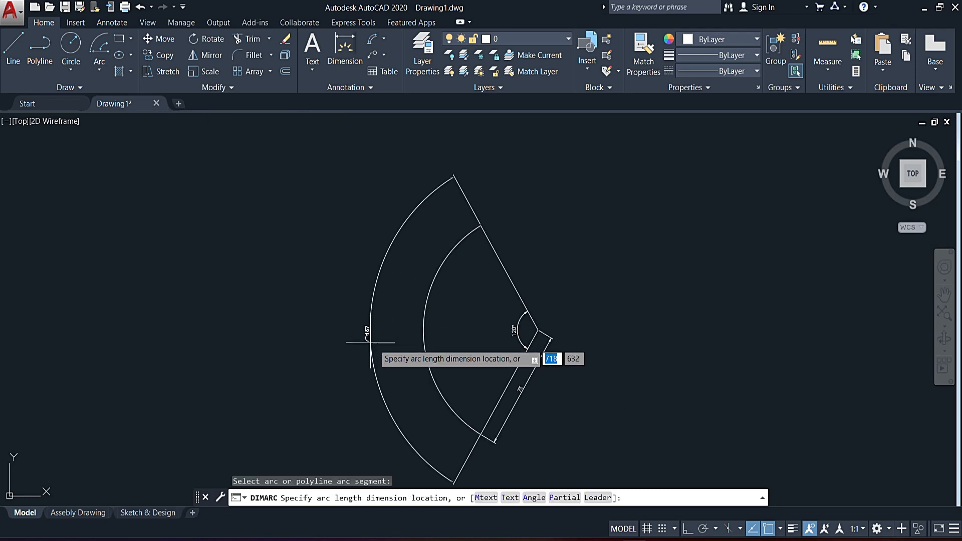
{"action": "scroll", "coordinate": [370, 342], "scroll_direction": "up", "scroll_amount": 3}
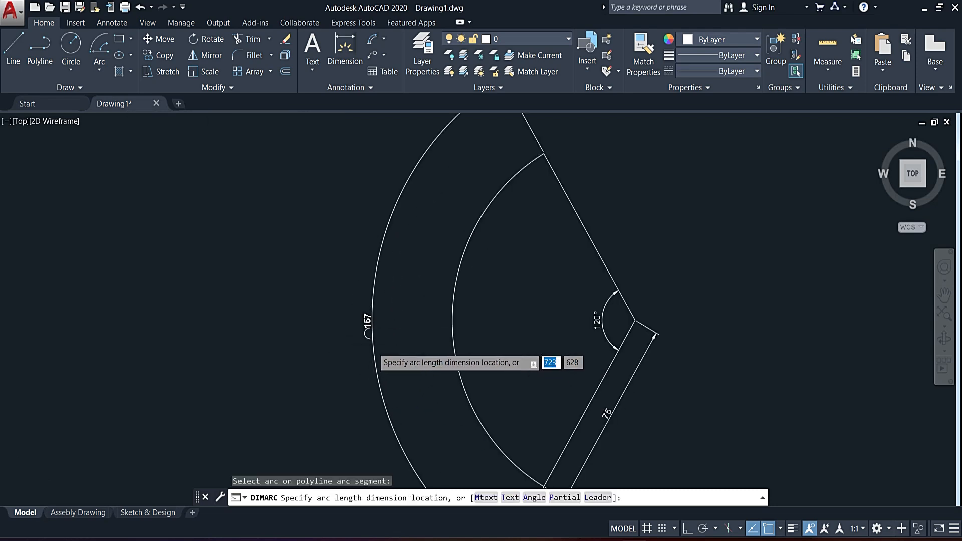
{"action": "left_click", "coordinate": [360, 353]}
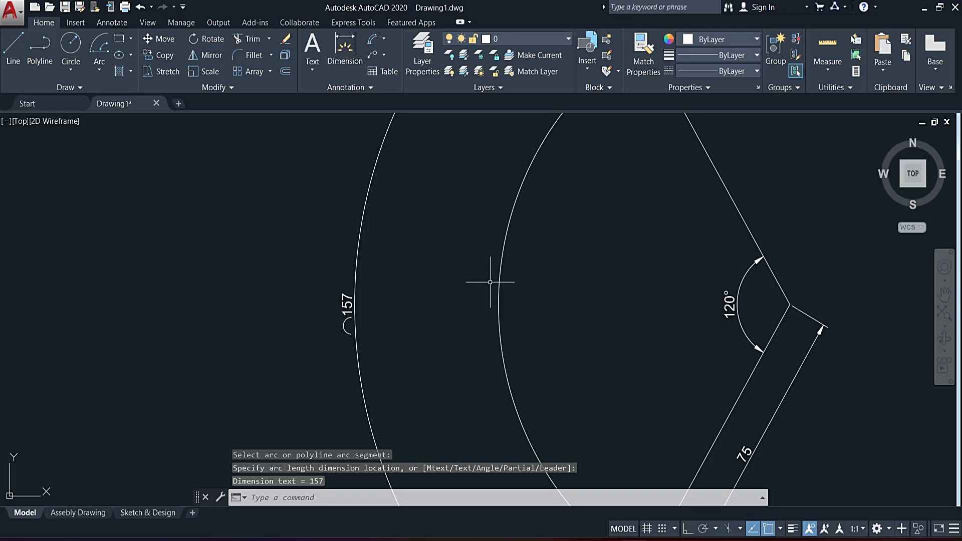
- Rotate the whole sector with its dimensions a quarter turn clockwise, so the directing arc curves over the top of its centre
{"action": "scroll", "coordinate": [433, 301], "scroll_direction": "down", "scroll_amount": 5}
{"action": "left_click", "coordinate": [586, 247]}
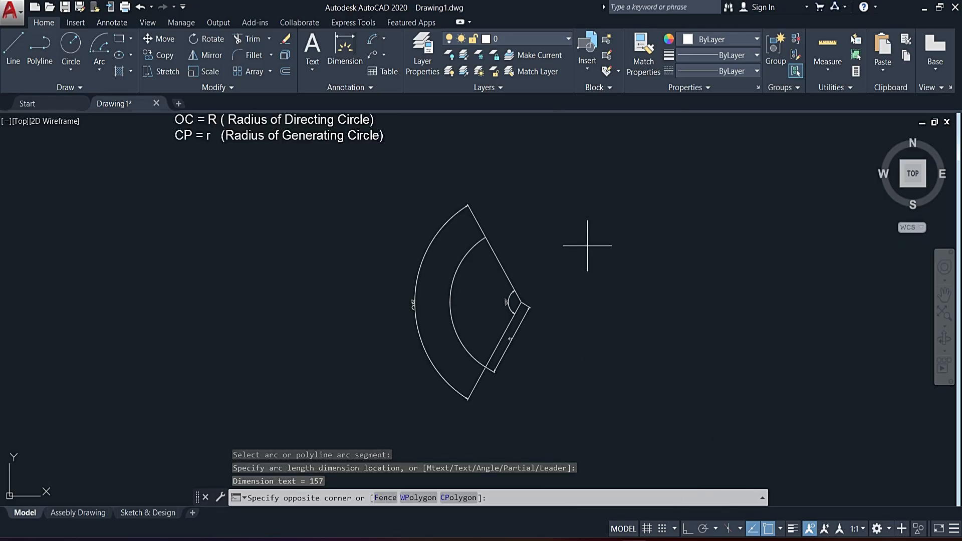
{"action": "left_click", "coordinate": [337, 421]}
{"action": "type", "text": "ro"}
{"action": "key", "text": "Return"}
{"action": "left_click", "coordinate": [497, 299]}
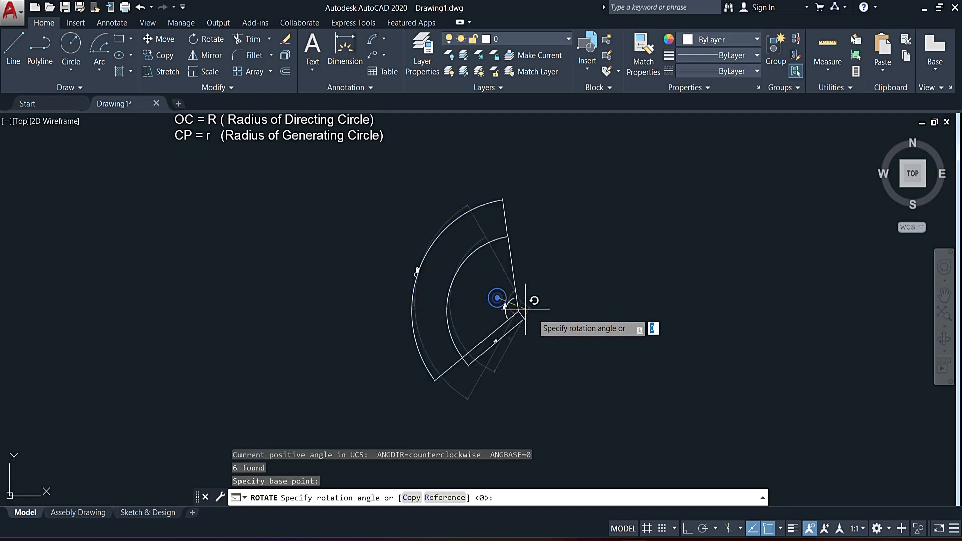
{"action": "left_click", "coordinate": [498, 411]}
- Move the rotated sector together with its dimensions up and to the left, just beneath the radius notes
{"action": "left_click", "coordinate": [594, 194]}
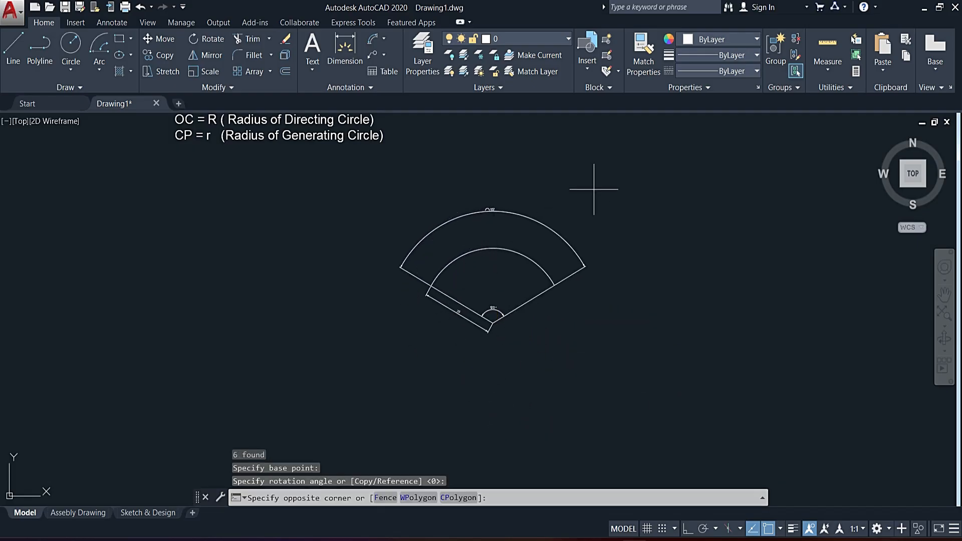
{"action": "left_click", "coordinate": [396, 356]}
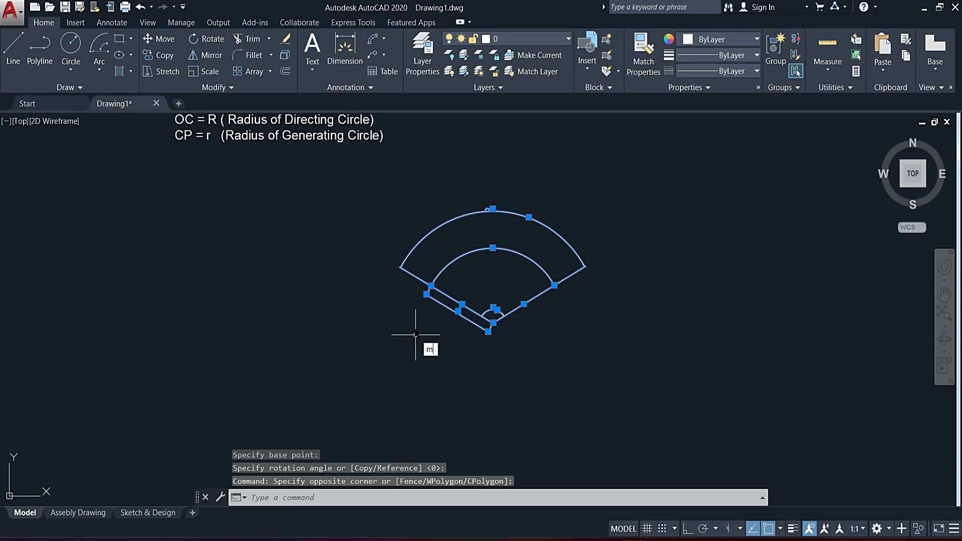
{"action": "type", "text": "m"}
{"action": "key", "text": "Return"}
{"action": "left_click", "coordinate": [576, 322]}
{"action": "left_click", "coordinate": [512, 274]}
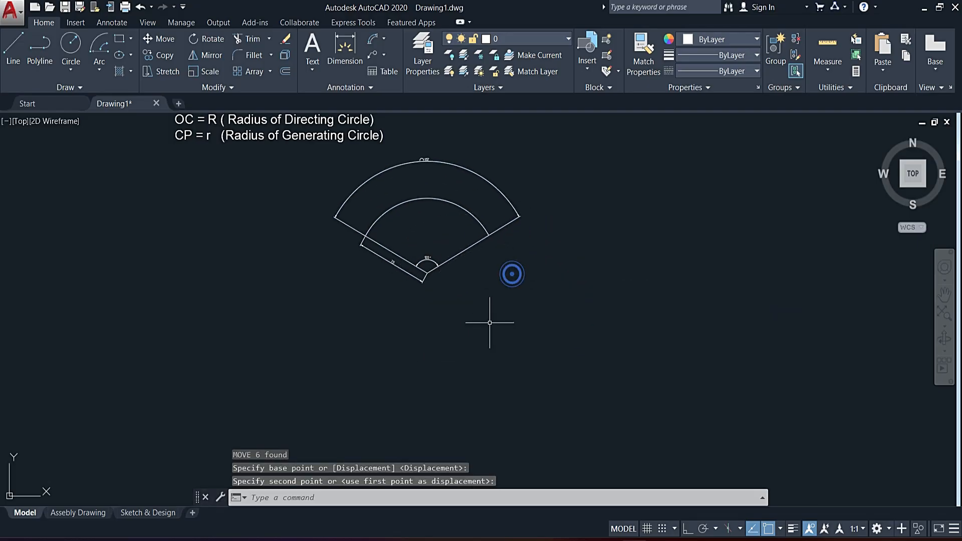
{"action": "scroll", "coordinate": [491, 321], "scroll_direction": "down", "scroll_amount": 4}
{"action": "key", "text": "Escape"}
- Put the arc length, aligned and angular dimensions on the Dimension layer
{"action": "scroll", "coordinate": [457, 288], "scroll_direction": "up", "scroll_amount": 4}
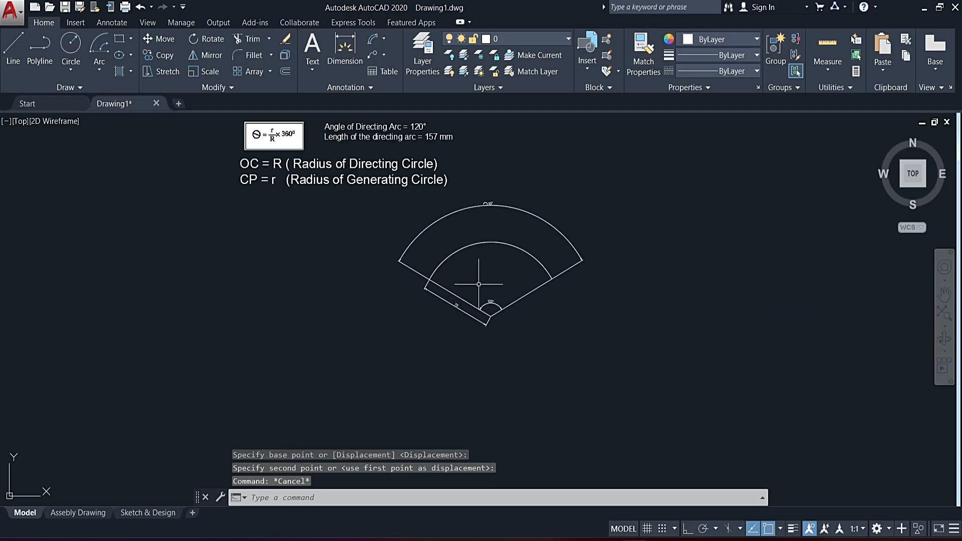
{"action": "scroll", "coordinate": [530, 278], "scroll_direction": "up", "scroll_amount": 4}
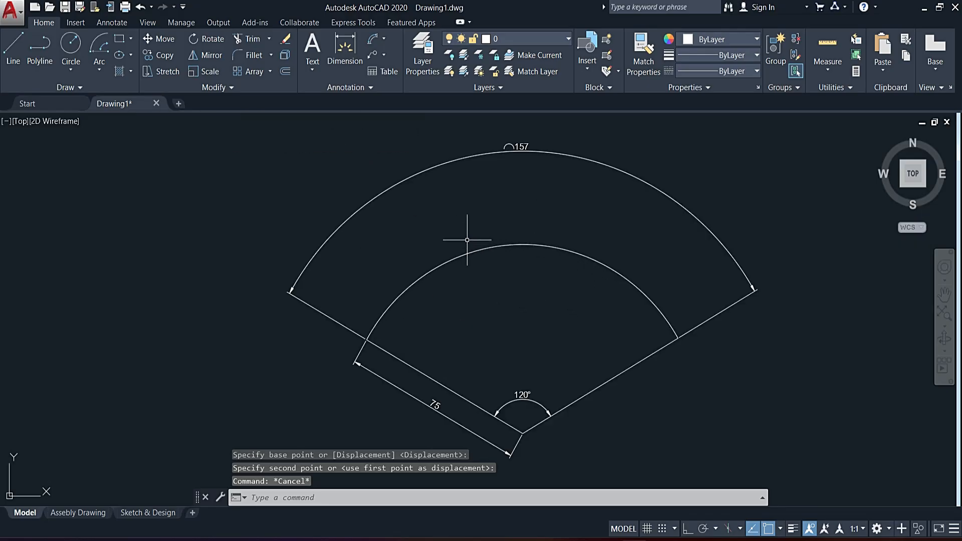
{"action": "left_click_drag", "start_coordinate": [440, 150], "coordinate": [408, 193]}
{"action": "left_click", "coordinate": [367, 364]}
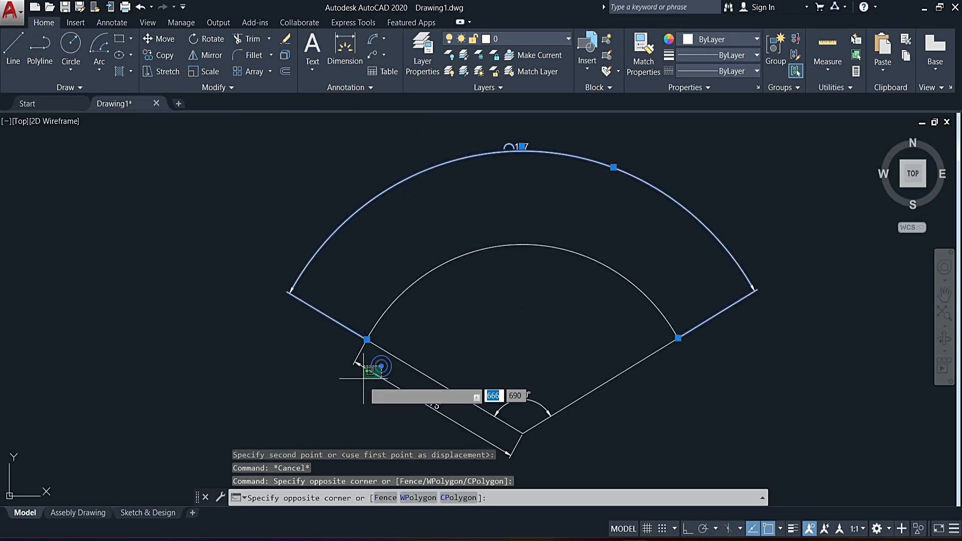
{"action": "left_click", "coordinate": [365, 382]}
{"action": "left_click", "coordinate": [522, 404]}
{"action": "left_click", "coordinate": [529, 411]}
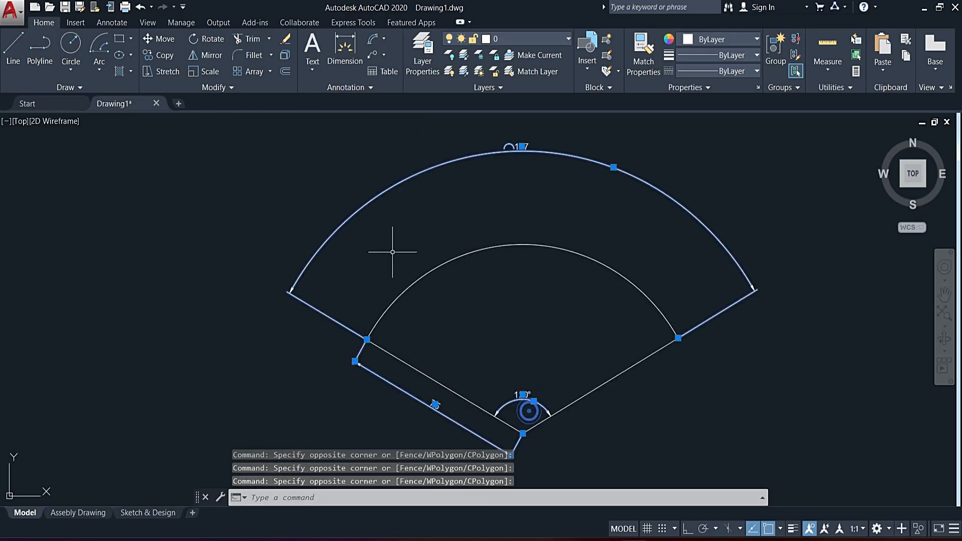
{"action": "left_click", "coordinate": [530, 41]}
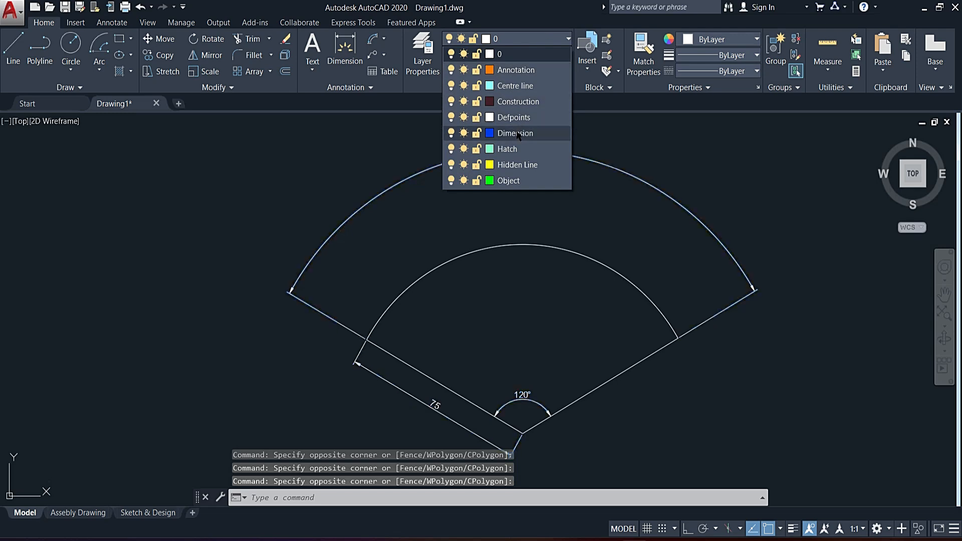
{"action": "left_click", "coordinate": [501, 131]}
{"action": "key", "text": "Escape"}
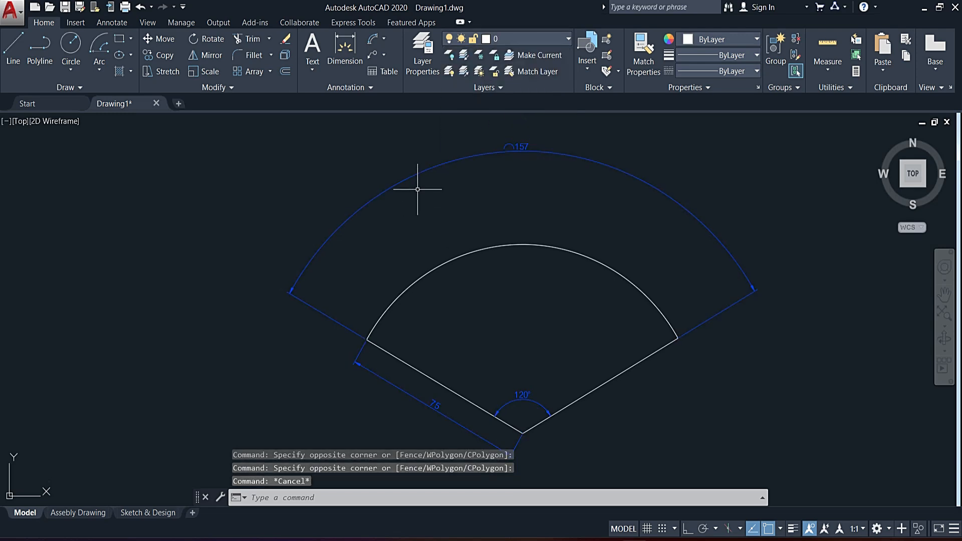
- Put the sector's two radius lines on the Construction layer
{"action": "left_click", "coordinate": [421, 372]}
{"action": "left_click", "coordinate": [429, 382]}
{"action": "left_click", "coordinate": [594, 365]}
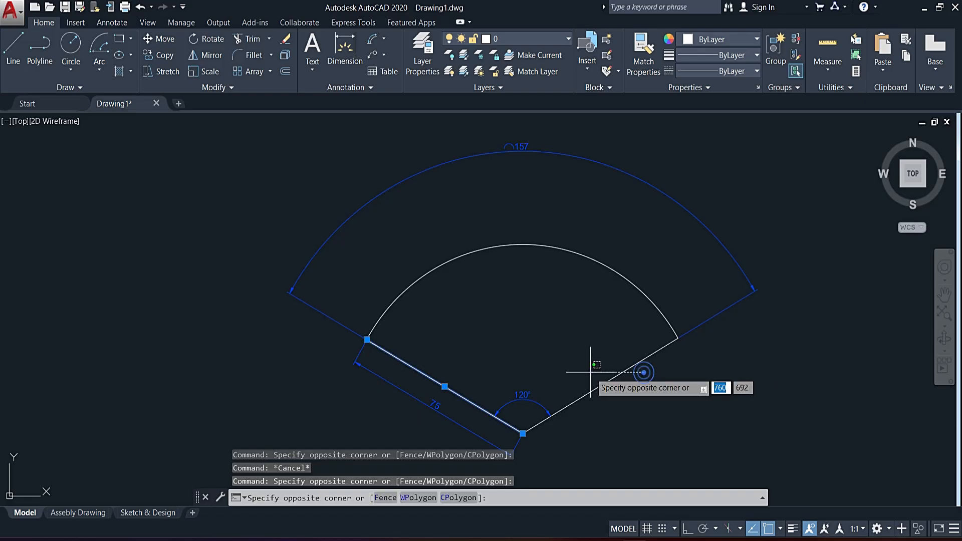
{"action": "left_click", "coordinate": [590, 393]}
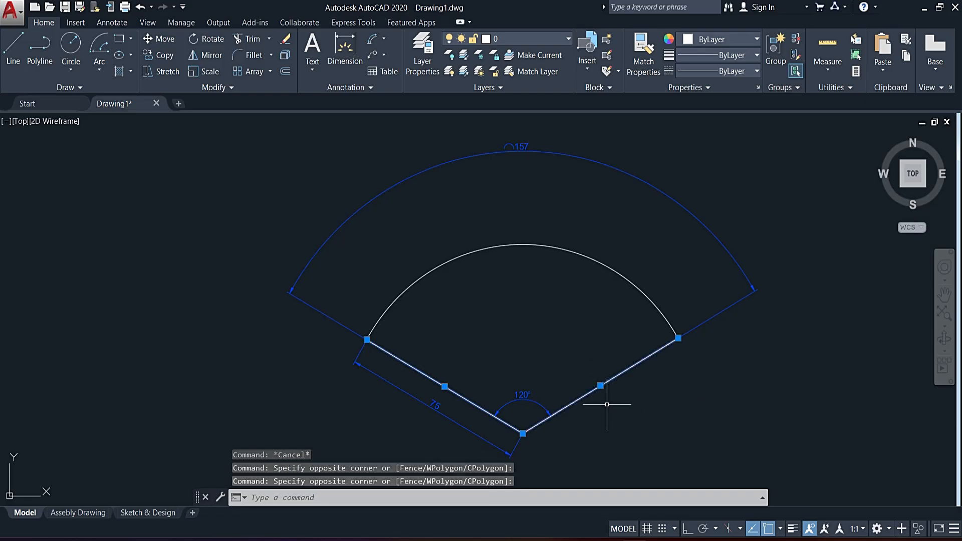
{"action": "left_click", "coordinate": [523, 39]}
{"action": "left_click", "coordinate": [506, 101]}
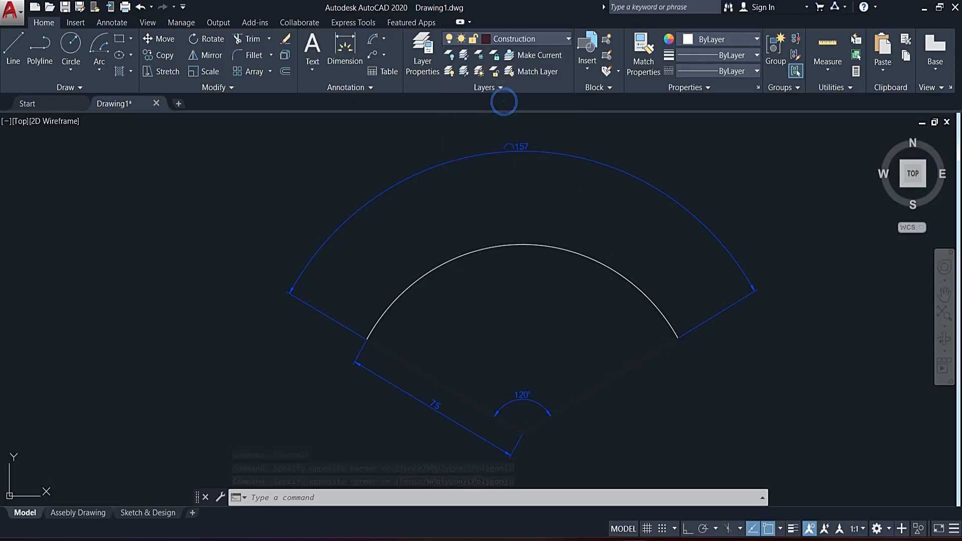
{"action": "key", "text": "Escape"}
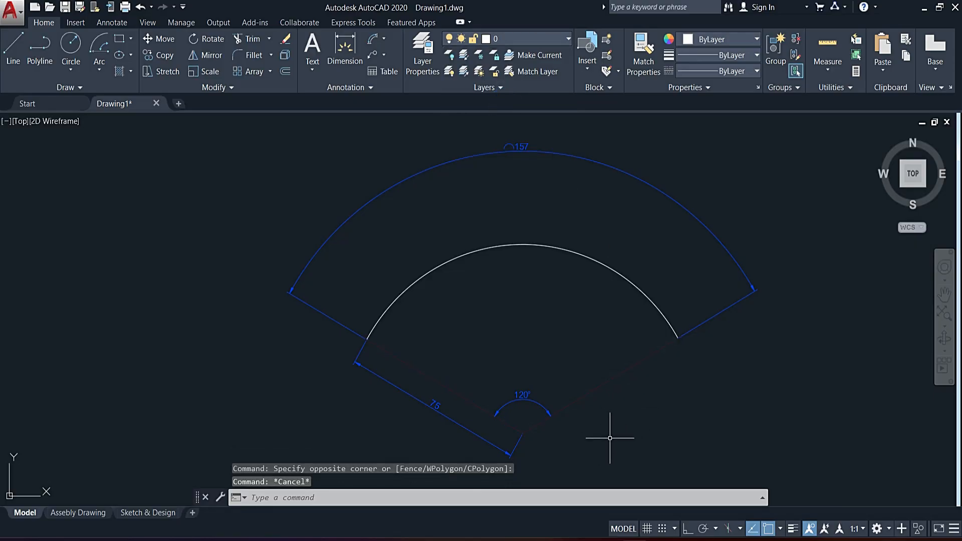
- Examine the directing arc and reread the problem statement for the diameter of the rolling circle
{"action": "middle_click_drag", "start_coordinate": [618, 401], "coordinate": [558, 383]}
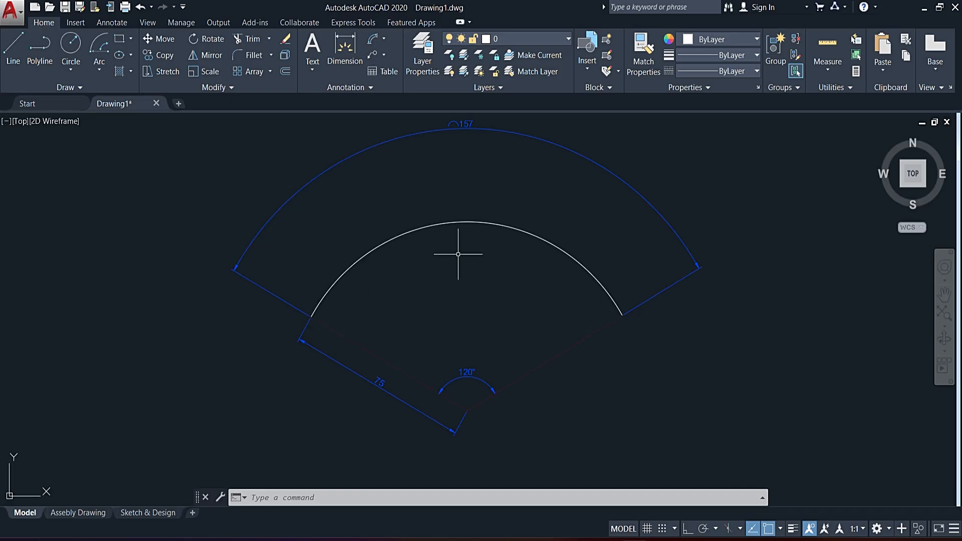
{"action": "left_click", "coordinate": [389, 244]}
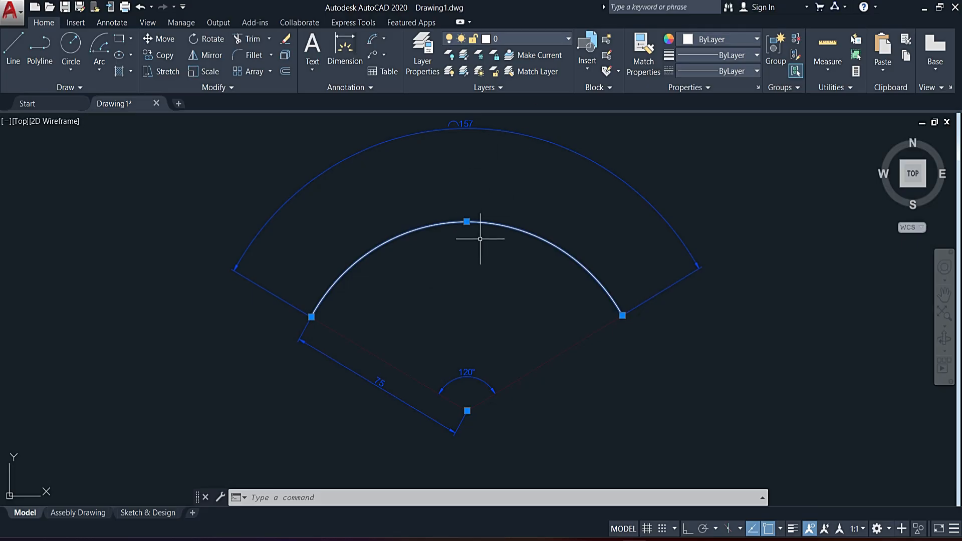
{"action": "scroll", "coordinate": [480, 239], "scroll_direction": "down", "scroll_amount": 5}
{"action": "scroll", "coordinate": [375, 136], "scroll_direction": "up", "scroll_amount": 5}
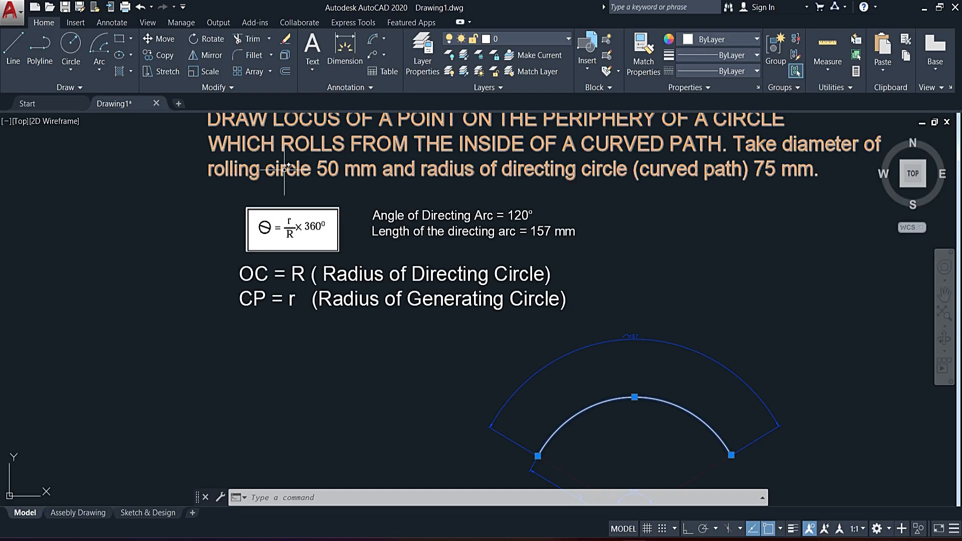
{"action": "scroll", "coordinate": [400, 248], "scroll_direction": "down", "scroll_amount": 5}
{"action": "scroll", "coordinate": [436, 265], "scroll_direction": "up", "scroll_amount": 6}
{"action": "mouse_move", "coordinate": [424, 258]}
{"action": "middle_mouse_down"}
{"action": "mouse_move", "coordinate": [423, 272]}
{"action": "mouse_move", "coordinate": [519, 364]}
{"action": "middle_mouse_up"}
{"action": "key", "text": "Escape"}
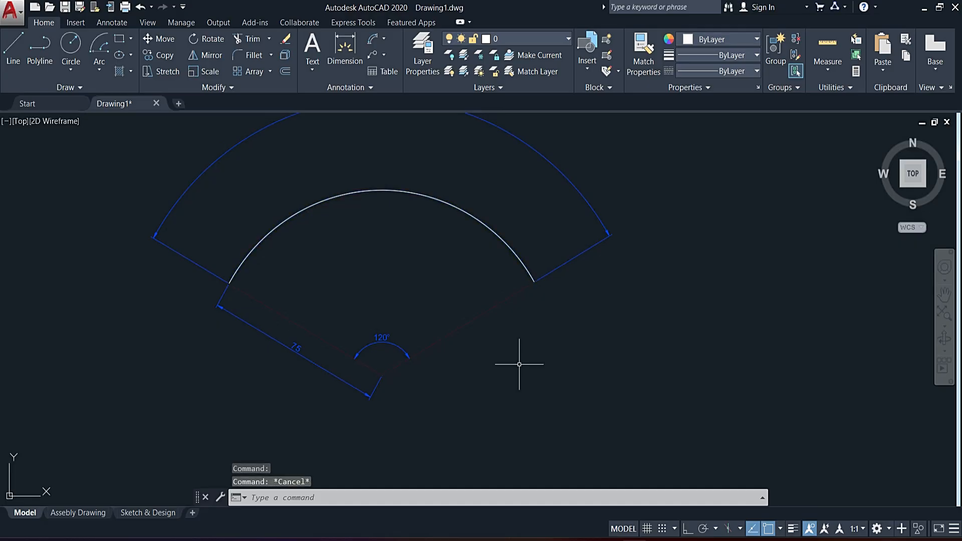
- Offset the directing arc inward by 25 mm, and offset the resulting arc inward by another 25 mm
{"action": "type", "text": "o"}
{"action": "key", "text": "Return"}
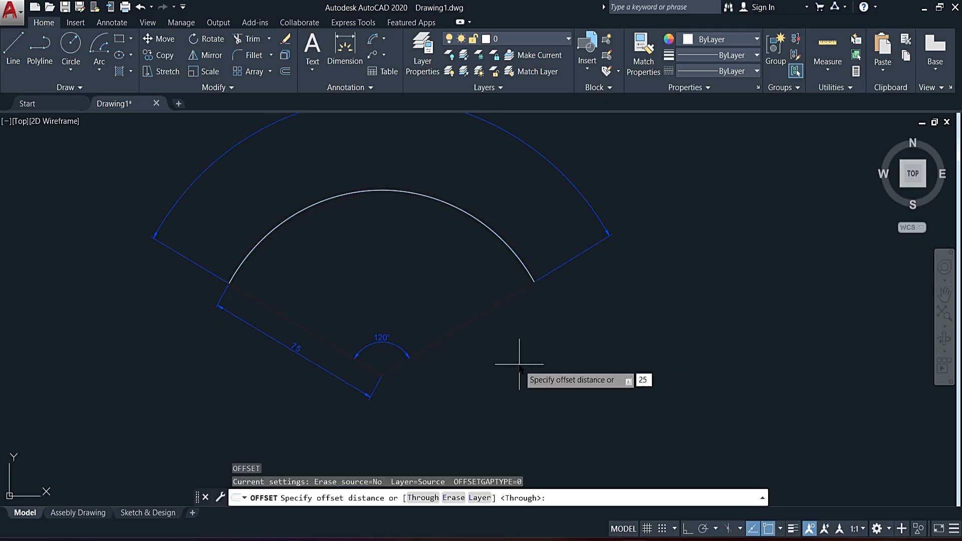
{"action": "key", "text": "Return"}
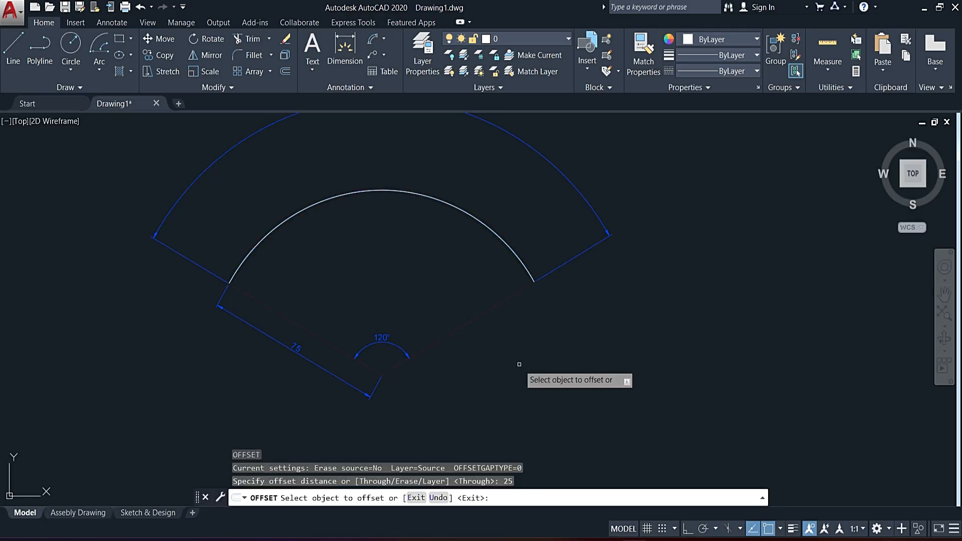
{"action": "left_click", "coordinate": [302, 207]}
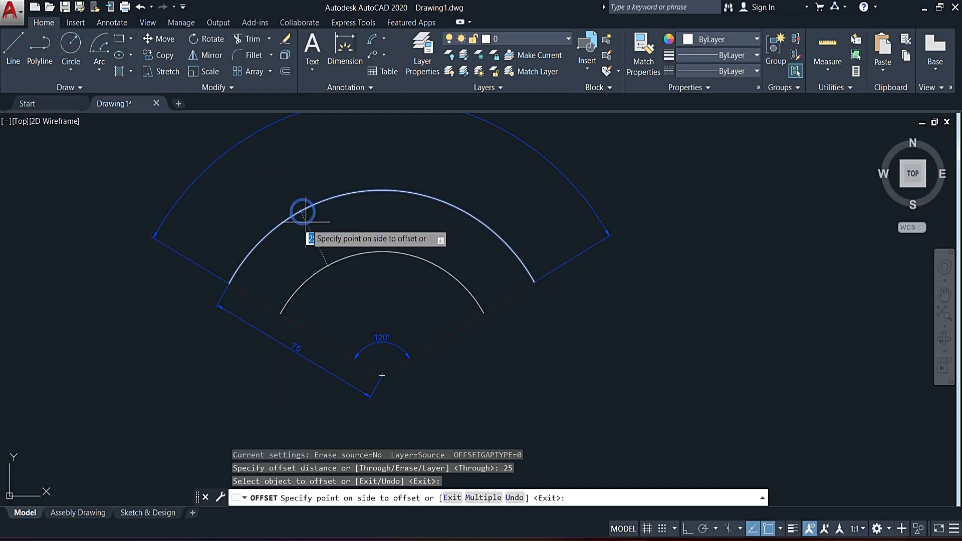
{"action": "left_click", "coordinate": [313, 251]}
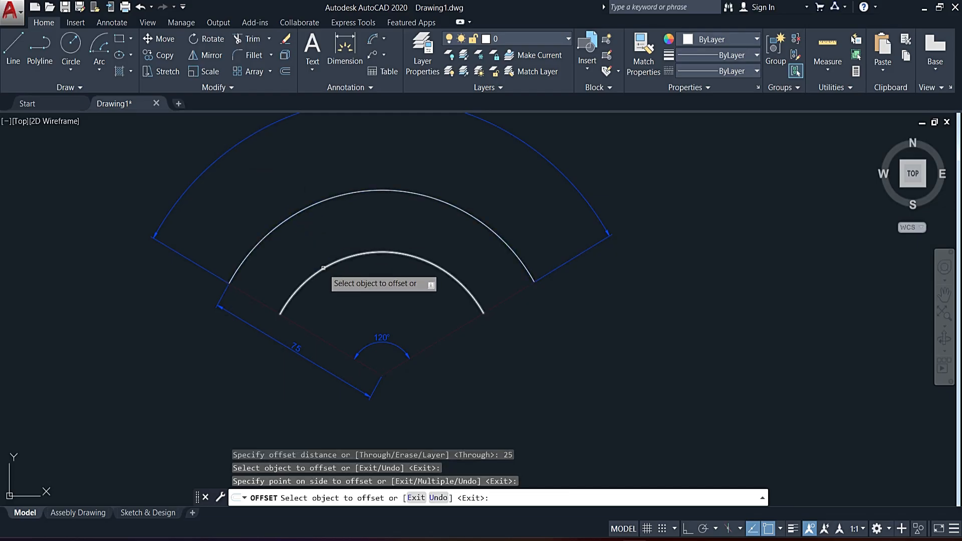
{"action": "left_click", "coordinate": [323, 268]}
{"action": "left_click", "coordinate": [336, 283]}
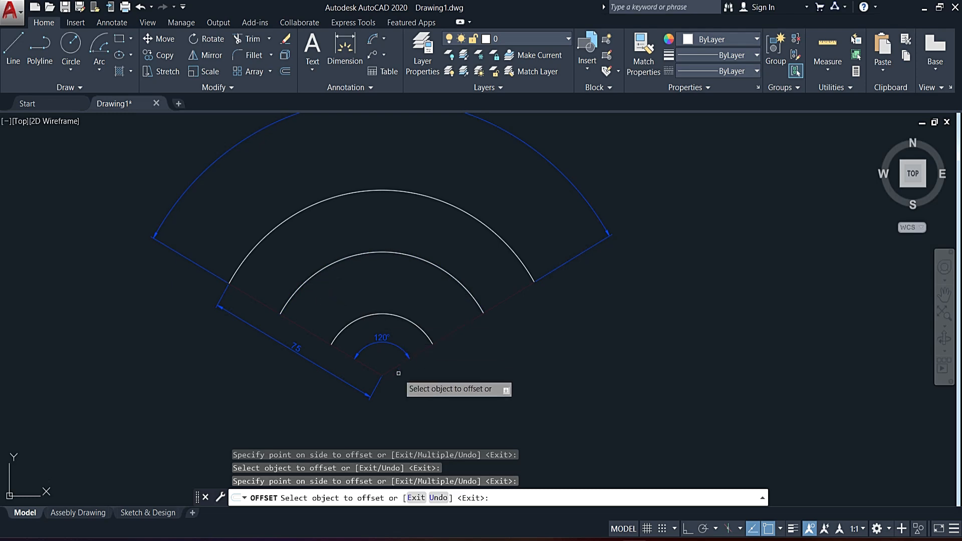
{"action": "key", "text": "Escape"}
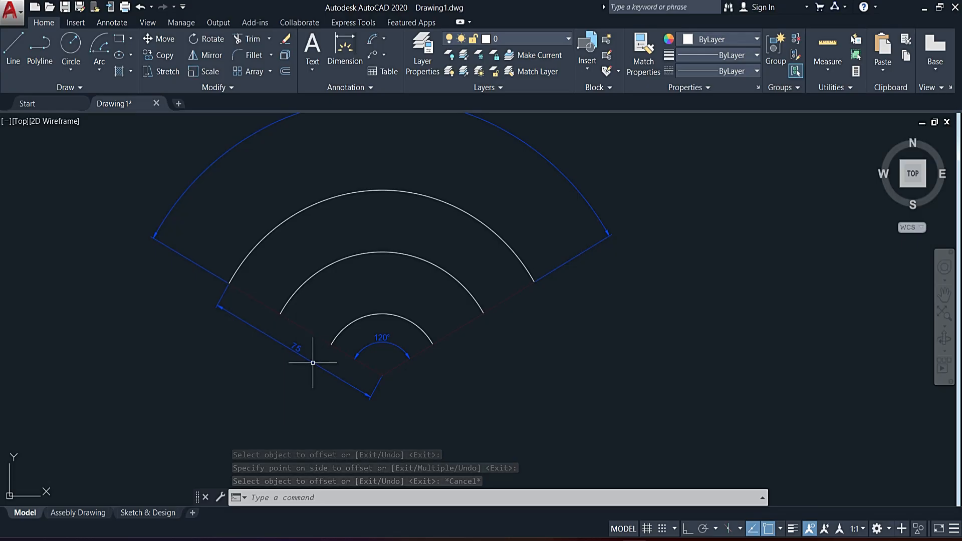
- Draw the rolling circle centred on the middle arc's left end, passing through the inner arc's left end
{"action": "left_click", "coordinate": [71, 44]}
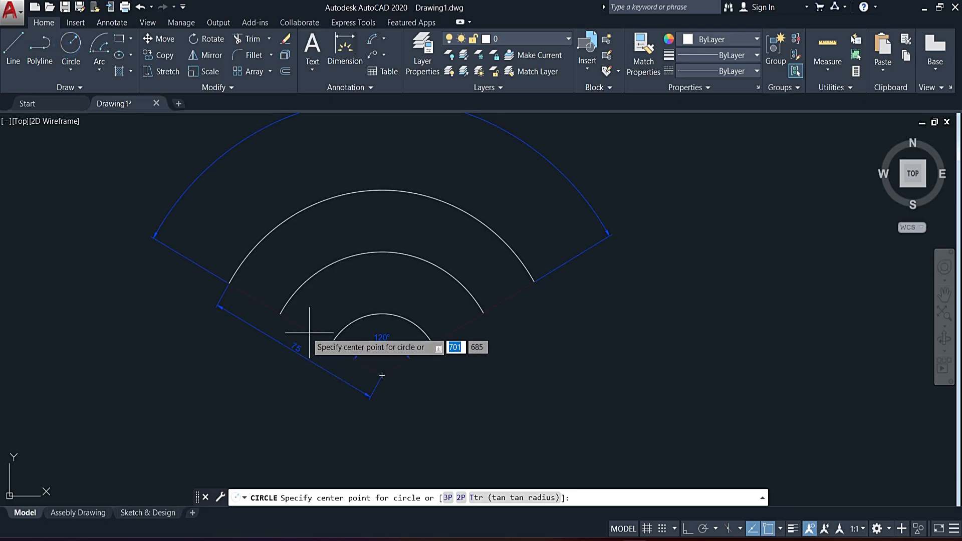
{"action": "left_click", "coordinate": [280, 314]}
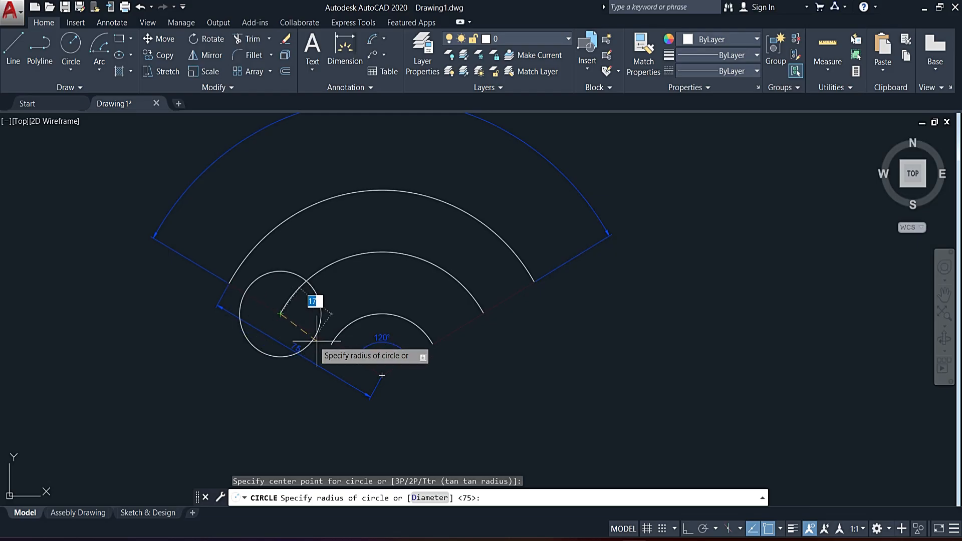
{"action": "left_click", "coordinate": [331, 345]}
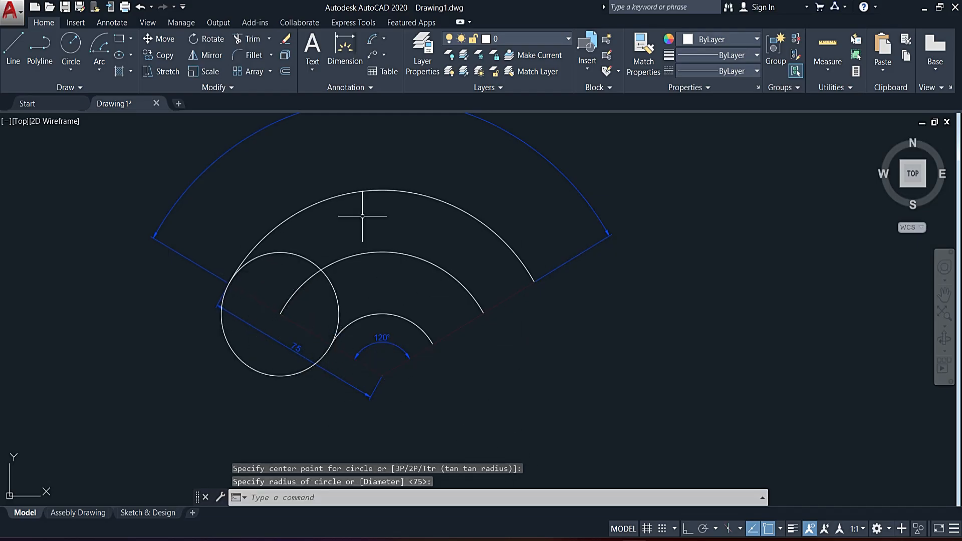
- Put the three concentric arcs on the Annotation layer
{"action": "left_click", "coordinate": [438, 169]}
{"action": "left_click", "coordinate": [378, 313]}
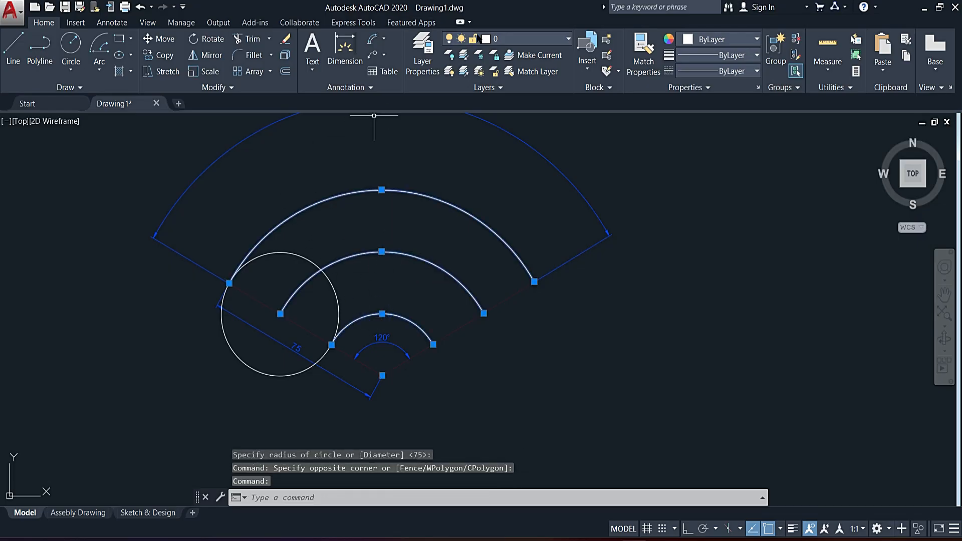
{"action": "left_click", "coordinate": [499, 40]}
{"action": "left_click", "coordinate": [489, 65]}
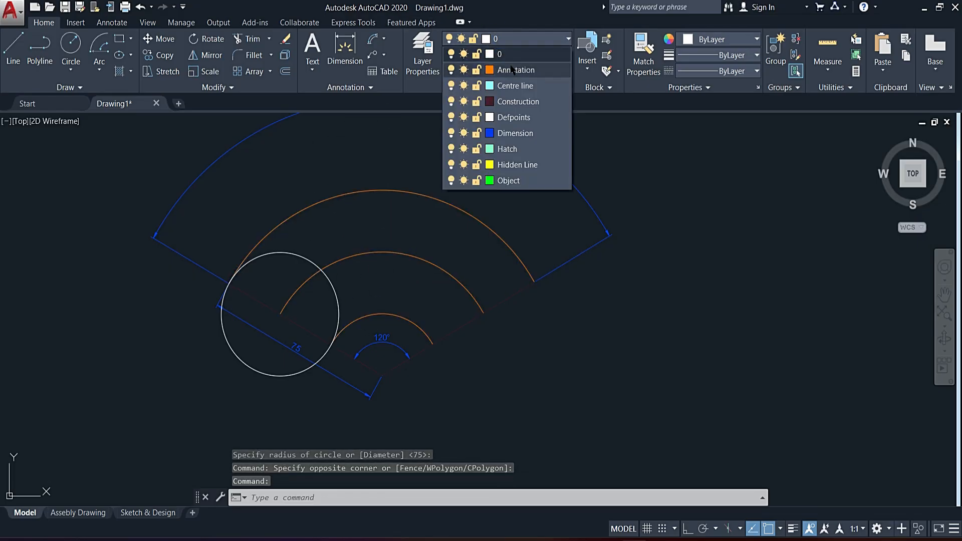
{"action": "key", "text": "Escape"}
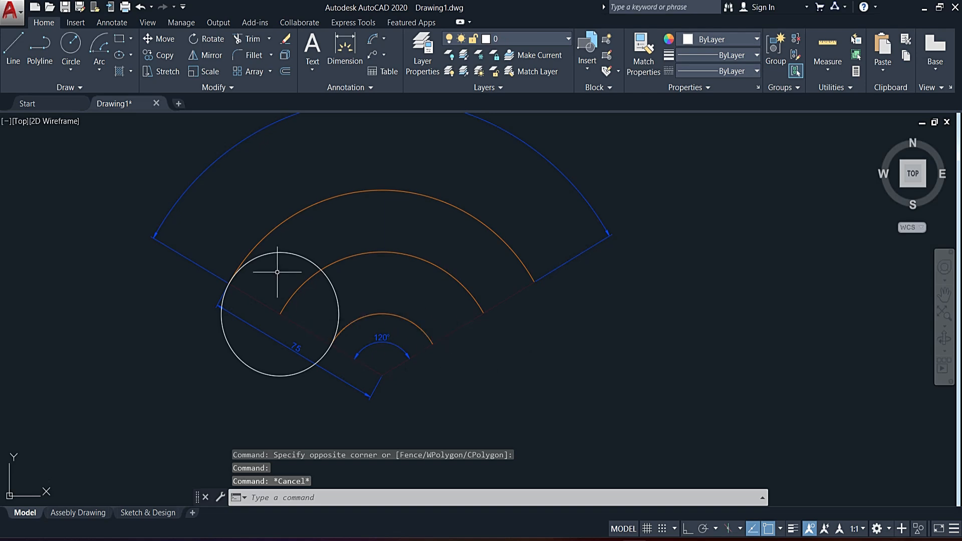
- Make the Annotation layer current and label the common centre of the three arcs with the multiline text O
{"action": "mouse_move", "coordinate": [291, 295]}
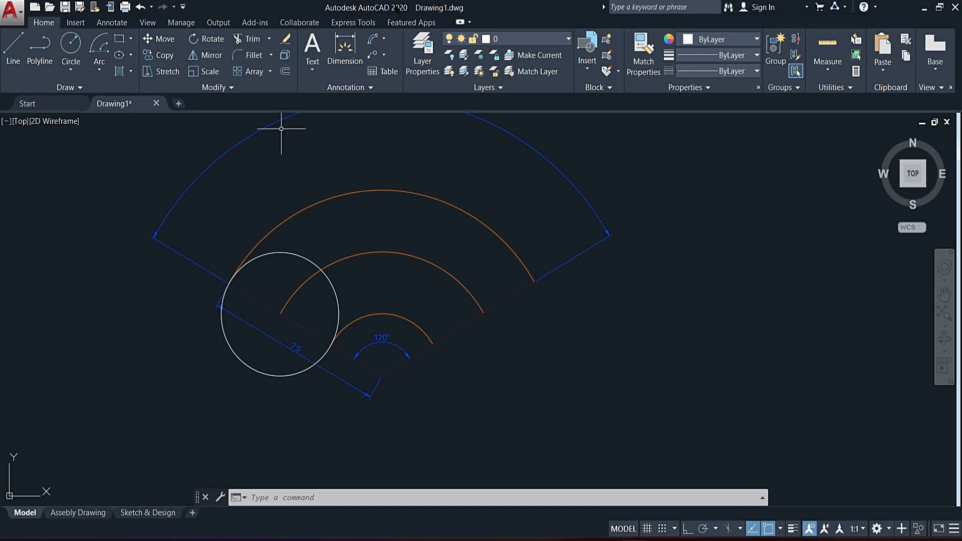
{"action": "left_click", "coordinate": [560, 39]}
{"action": "left_click", "coordinate": [543, 69]}
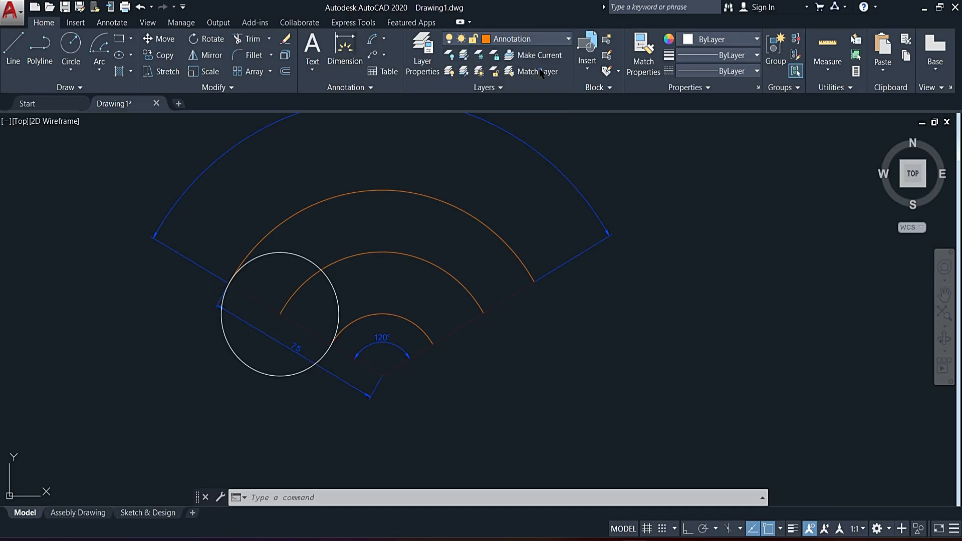
{"action": "left_click", "coordinate": [313, 68]}
{"action": "left_click", "coordinate": [321, 93]}
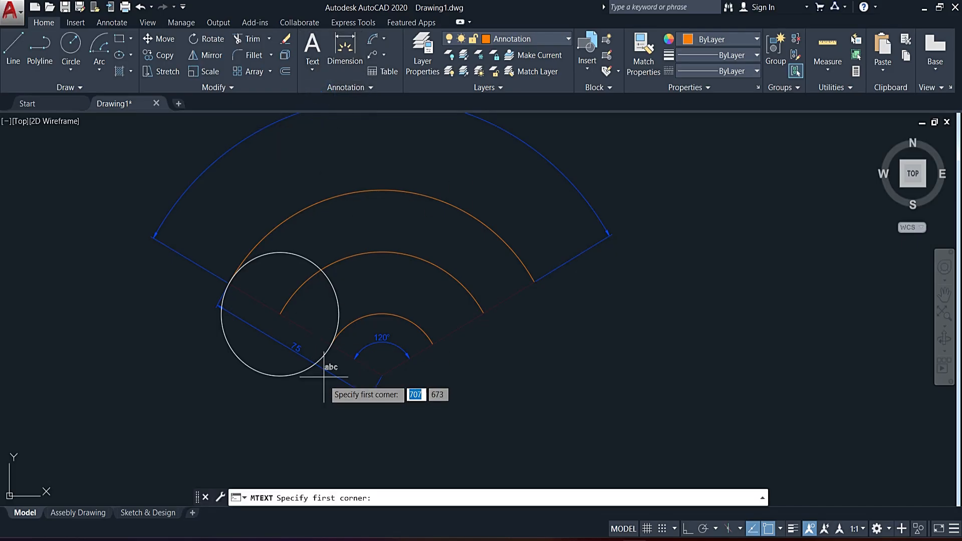
{"action": "scroll", "coordinate": [363, 385], "scroll_direction": "up", "scroll_amount": 5}
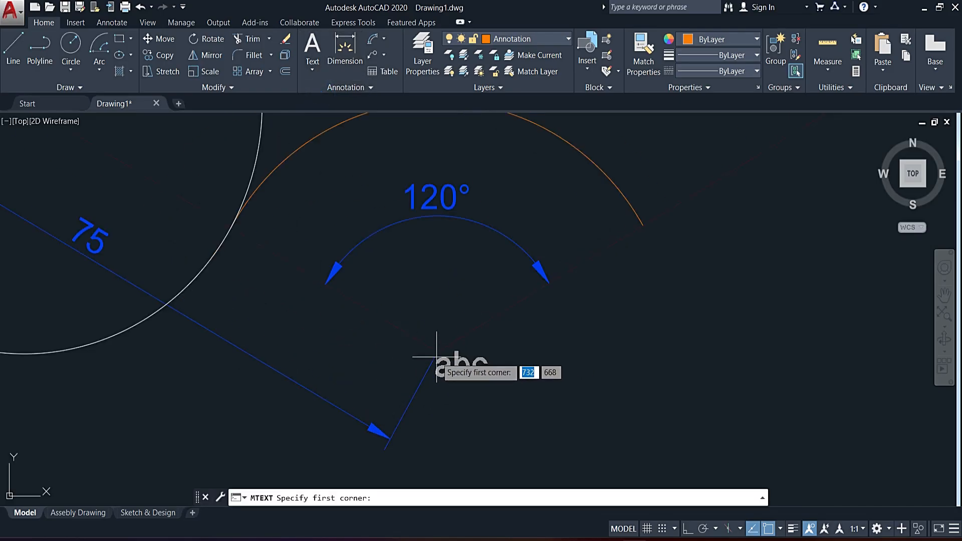
{"action": "left_click", "coordinate": [447, 362]}
{"action": "left_click", "coordinate": [489, 399]}
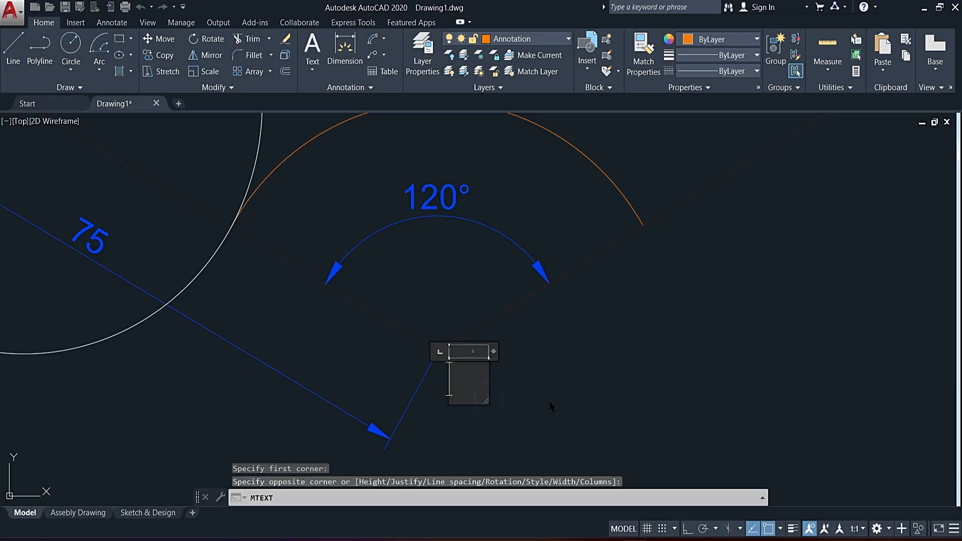
{"action": "type", "text": "O"}
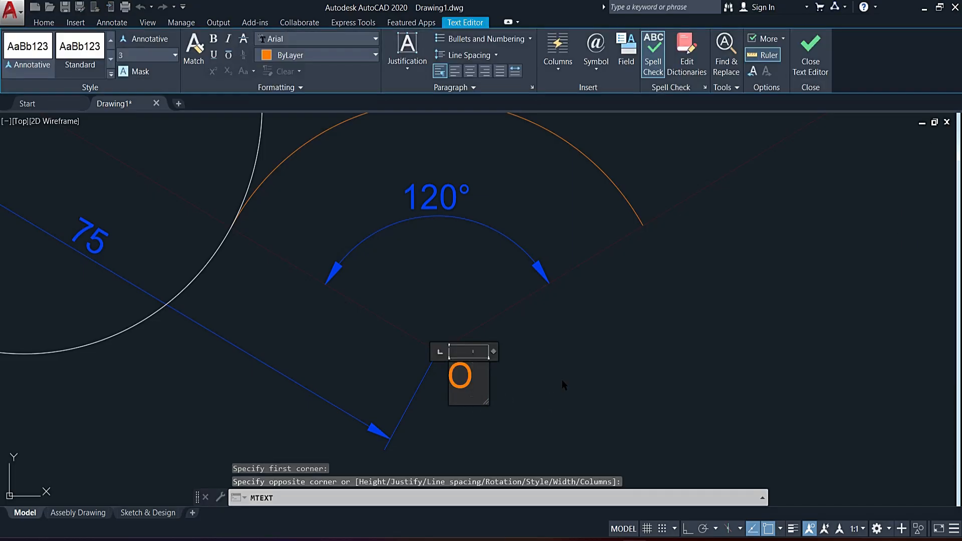
{"action": "left_click", "coordinate": [561, 380]}
- Add the multiline text label C just below the centre of the rolling circle
{"action": "left_click", "coordinate": [319, 45]}
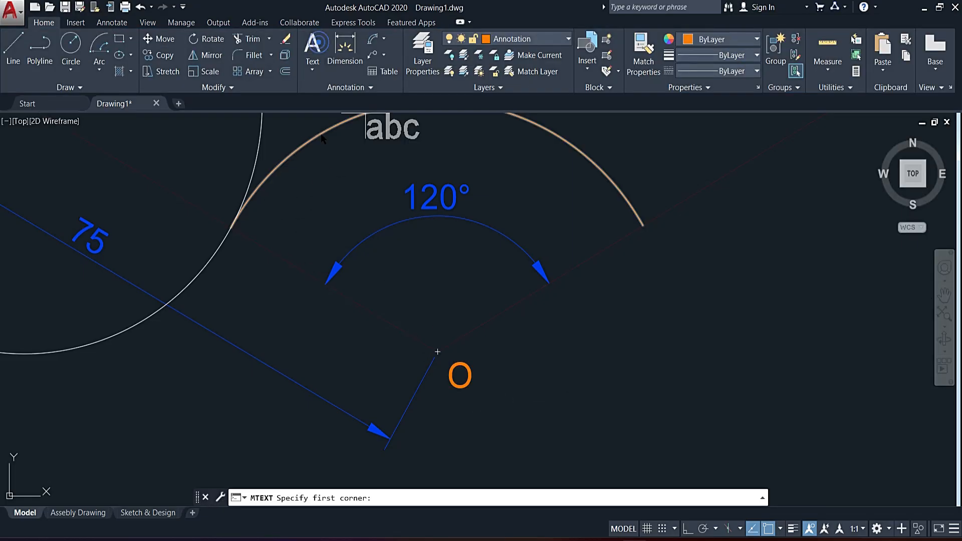
{"action": "scroll", "coordinate": [355, 263], "scroll_direction": "down", "scroll_amount": 4}
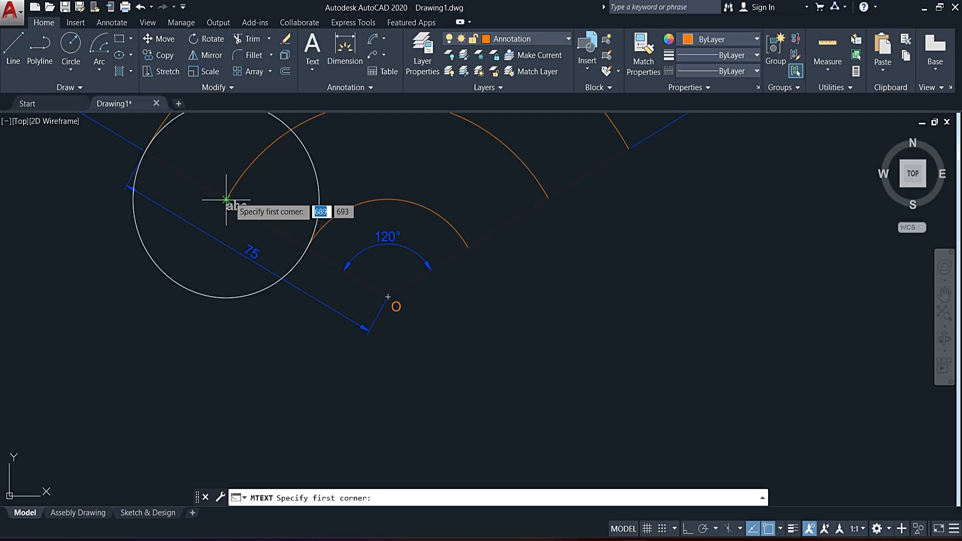
{"action": "scroll", "coordinate": [228, 207], "scroll_direction": "up", "scroll_amount": 4}
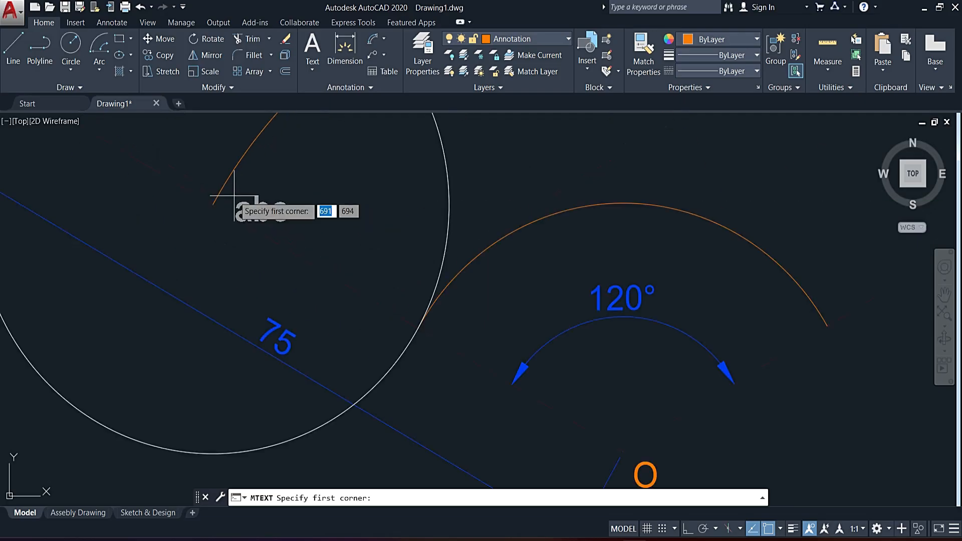
{"action": "left_click", "coordinate": [207, 217]}
{"action": "left_click", "coordinate": [236, 243]}
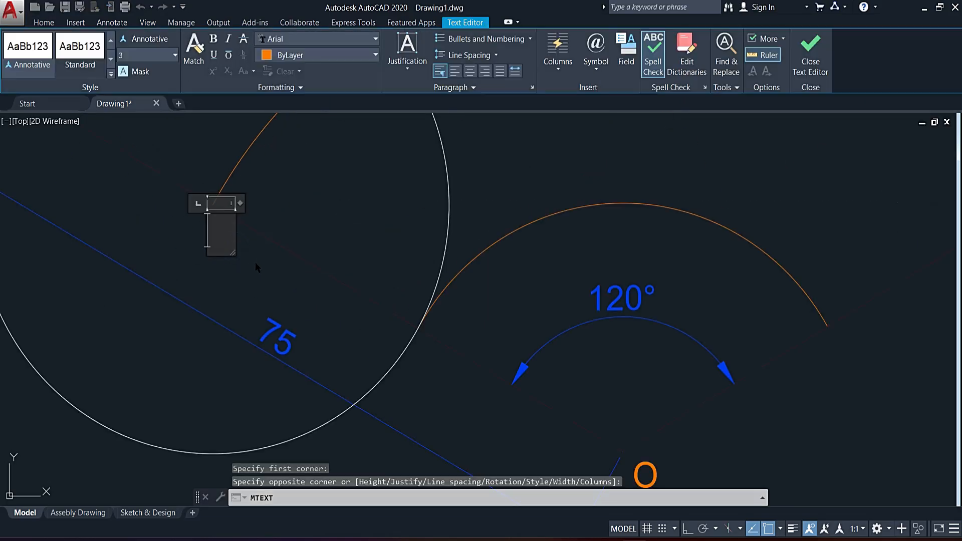
{"action": "type", "text": "C"}
{"action": "left_click", "coordinate": [294, 269]}
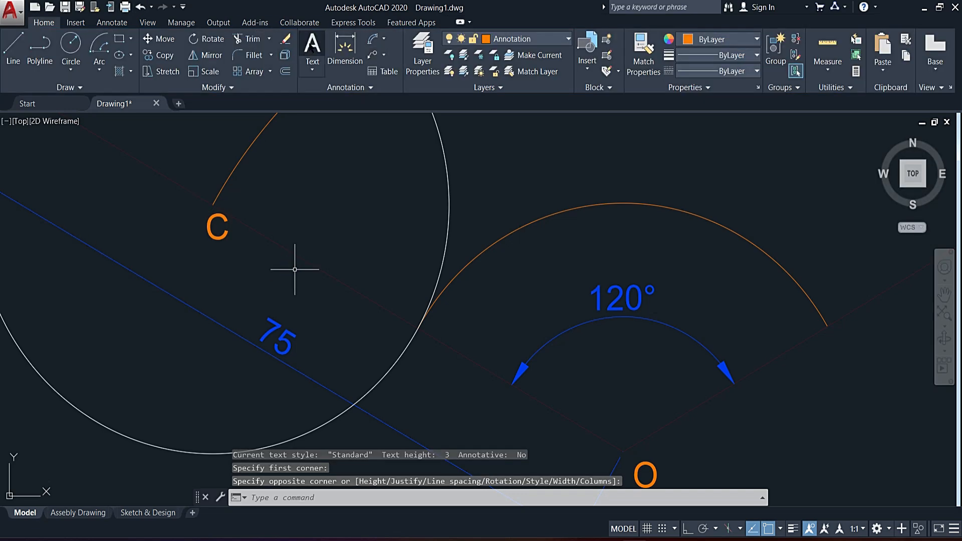
- Add the multiline text label P where the rolling circle touches the innermost arc
{"action": "key", "text": "Return"}
{"action": "scroll", "coordinate": [426, 351], "scroll_direction": "up", "scroll_amount": 5}
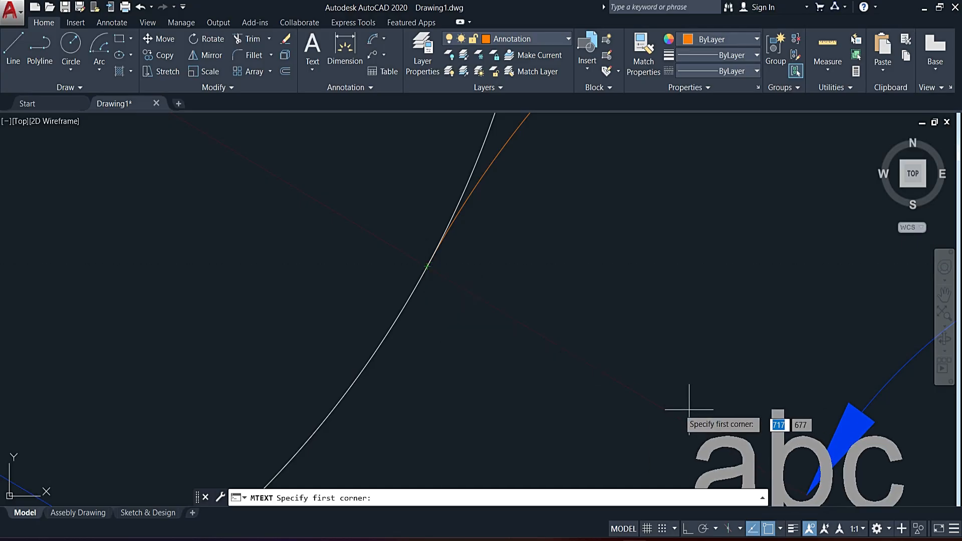
{"action": "scroll", "coordinate": [346, 301], "scroll_direction": "down", "scroll_amount": 5}
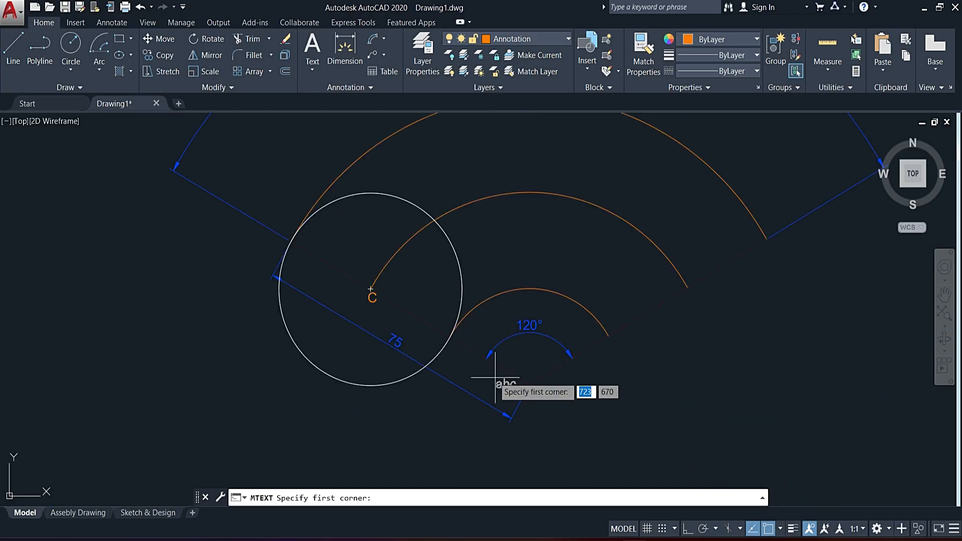
{"action": "scroll", "coordinate": [446, 358], "scroll_direction": "up", "scroll_amount": 3}
{"action": "scroll", "coordinate": [406, 371], "scroll_direction": "up", "scroll_amount": 3}
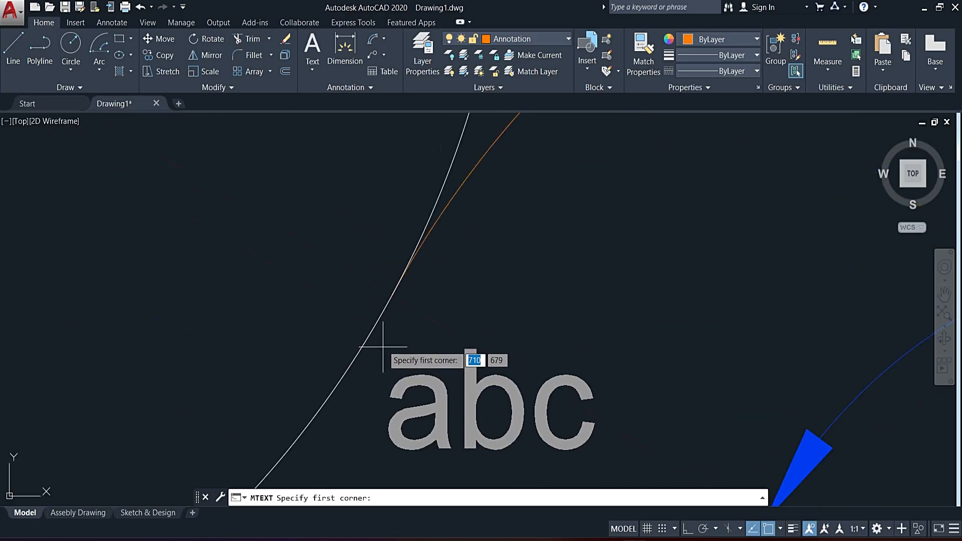
{"action": "left_click", "coordinate": [384, 340]}
{"action": "left_click", "coordinate": [455, 402]}
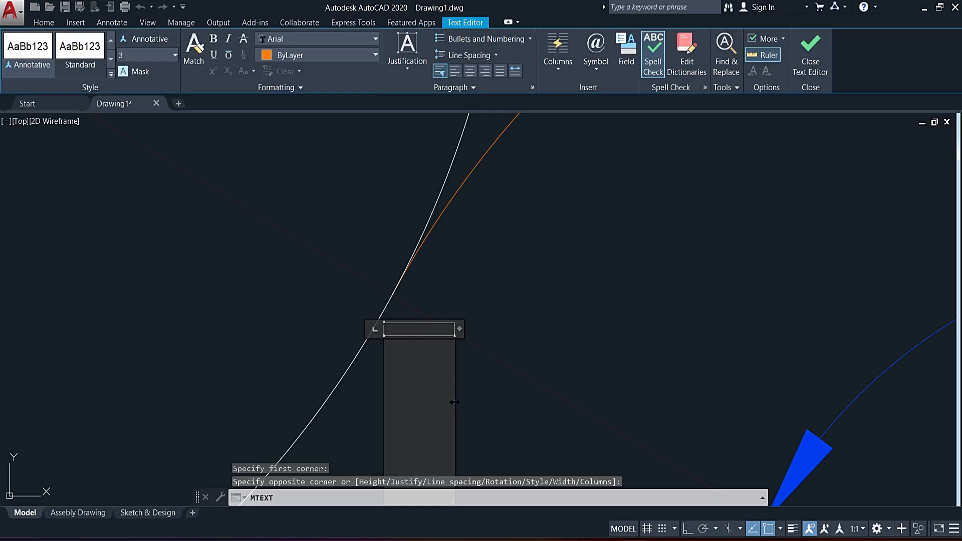
{"action": "type", "text": "P"}
{"action": "left_click", "coordinate": [232, 268]}
{"action": "scroll", "coordinate": [279, 329], "scroll_direction": "down", "scroll_amount": 8}
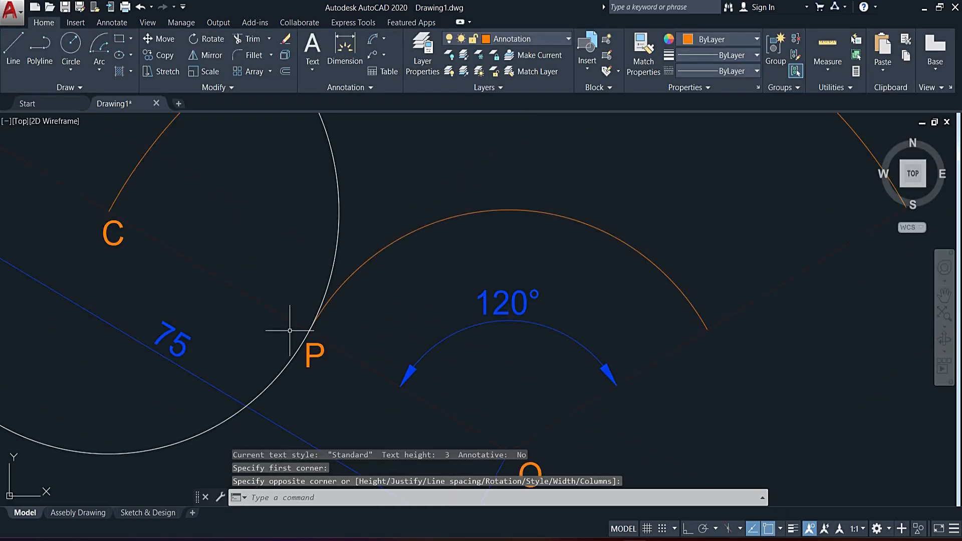
{"action": "middle_click_drag", "start_coordinate": [164, 289], "coordinate": [221, 316]}
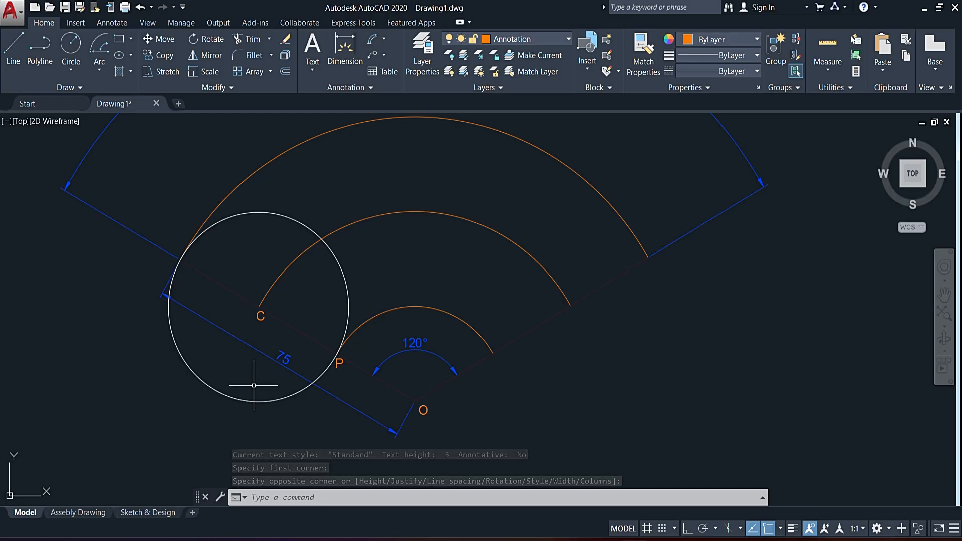
- Delete the aligned 75 dimension that crosses the rolling circle
{"action": "left_click", "coordinate": [341, 410]}
{"action": "left_click", "coordinate": [339, 398]}
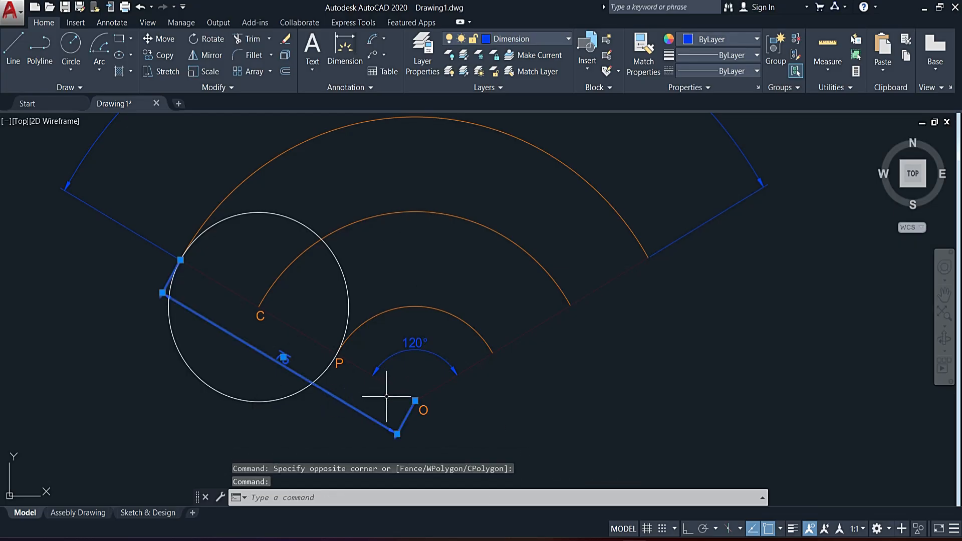
{"action": "key", "text": "Delete"}
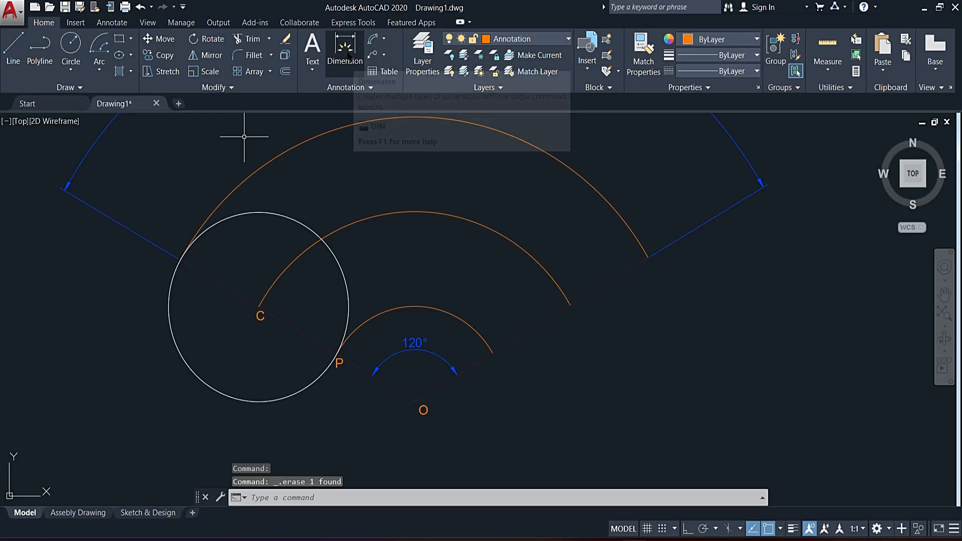
{"action": "left_click", "coordinate": [346, 47]}
{"action": "left_click", "coordinate": [559, 310]}
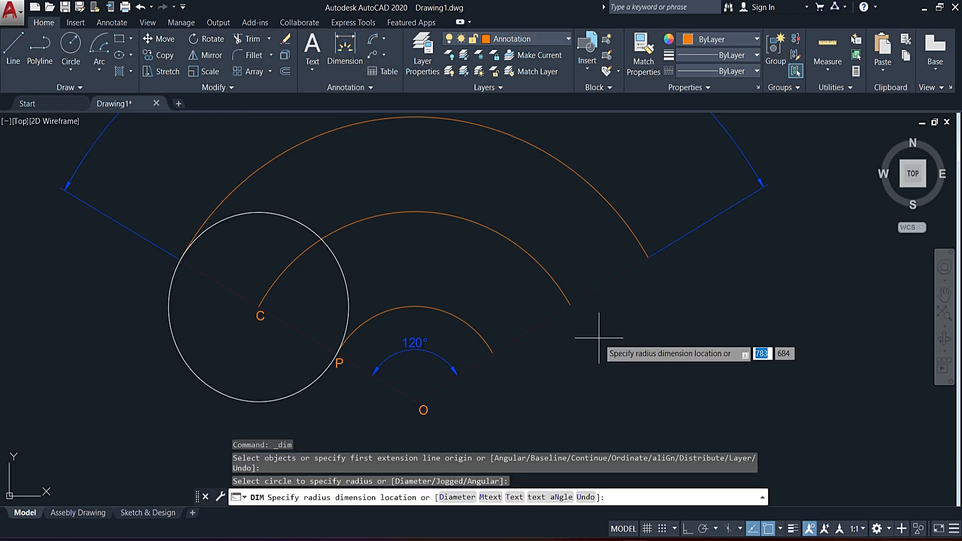
{"action": "key", "text": "Escape"}
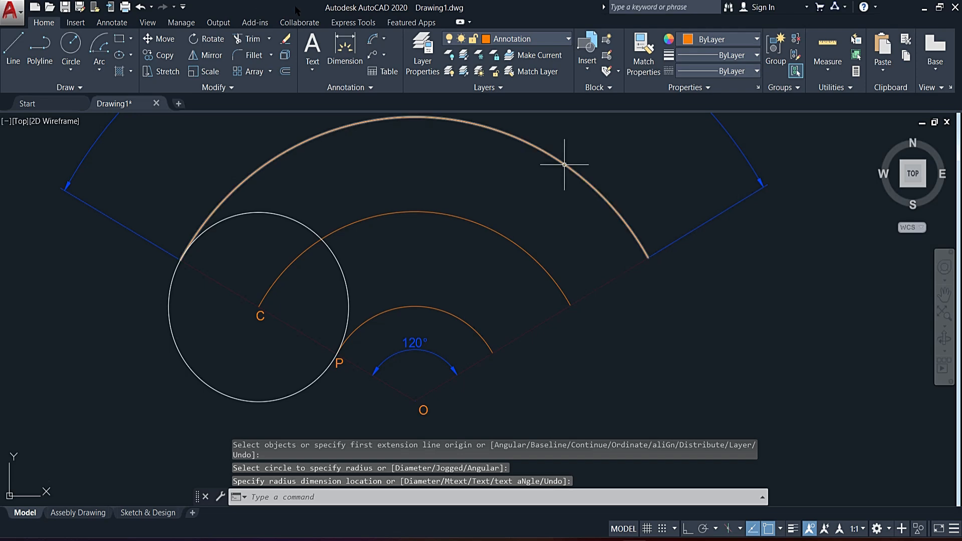
- Add an aligned dimension from centre O to the right end of the outer arc, placed below the radial line
{"action": "left_click", "coordinate": [383, 41]}
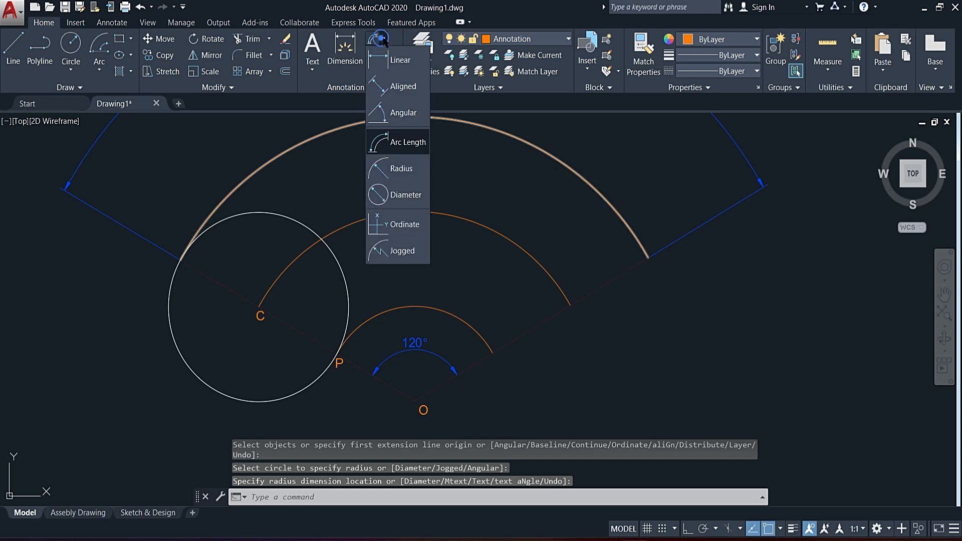
{"action": "left_click", "coordinate": [385, 84]}
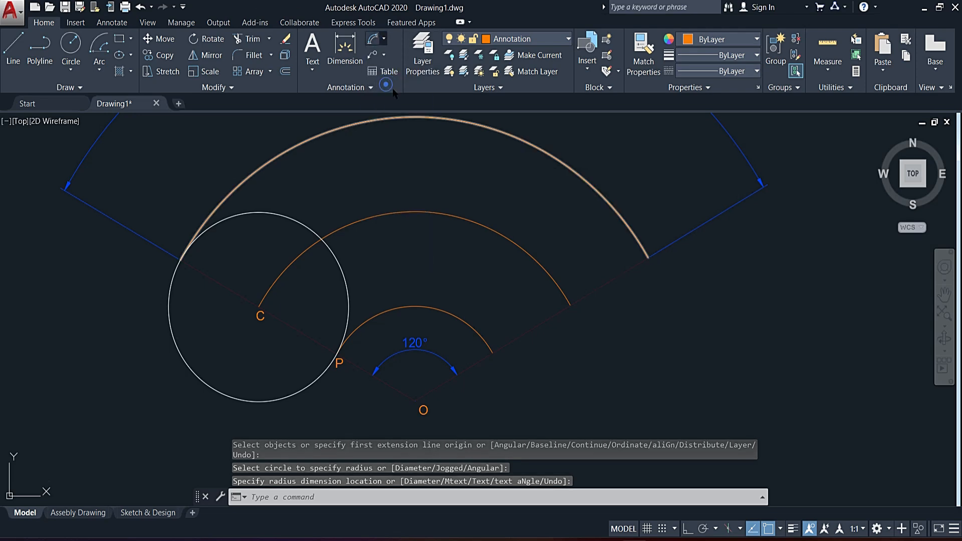
{"action": "left_click", "coordinate": [415, 401]}
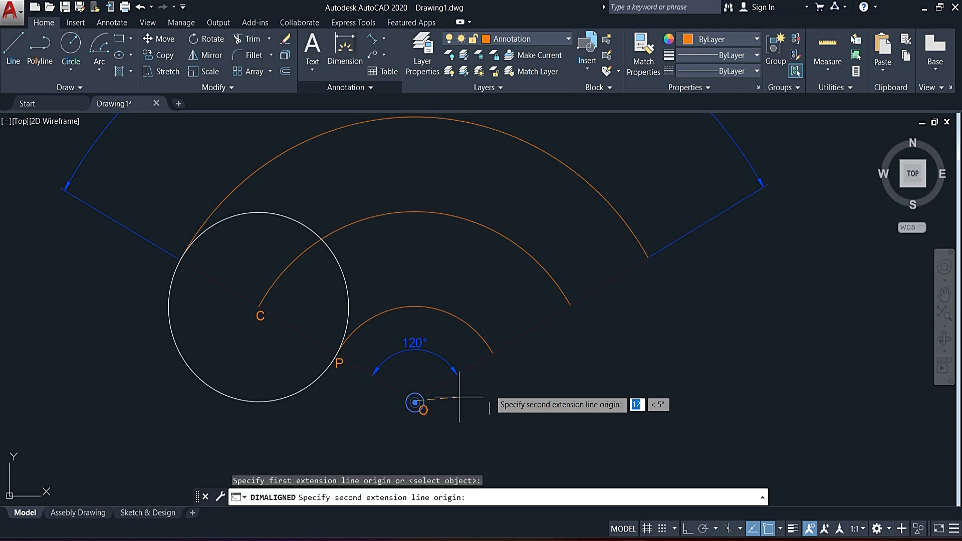
{"action": "left_click", "coordinate": [643, 262]}
{"action": "left_click", "coordinate": [639, 308]}
- Put the new aligned radius dimension on the Dimension layer
{"action": "left_click", "coordinate": [558, 376]}
{"action": "left_click", "coordinate": [554, 322]}
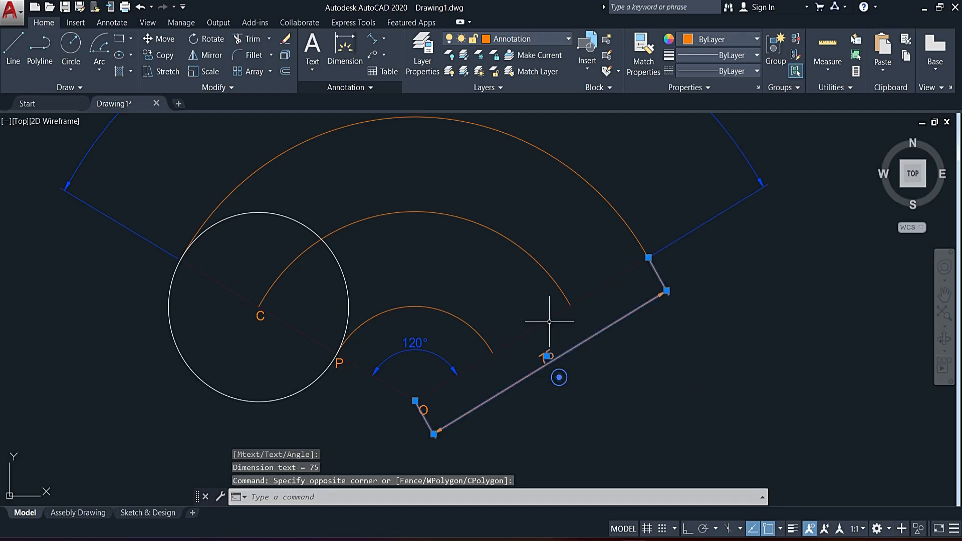
{"action": "left_click", "coordinate": [535, 39]}
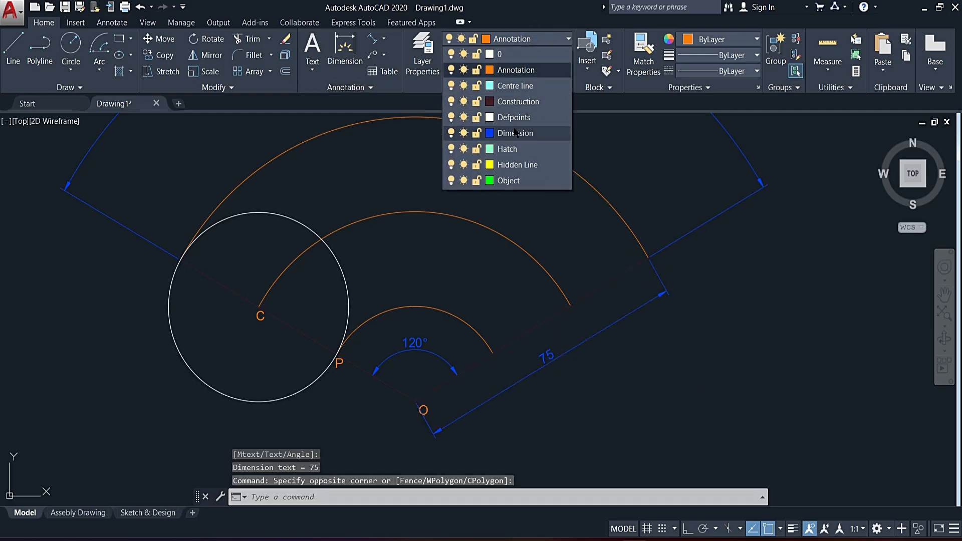
{"action": "left_click", "coordinate": [516, 131]}
{"action": "key", "text": "Escape"}
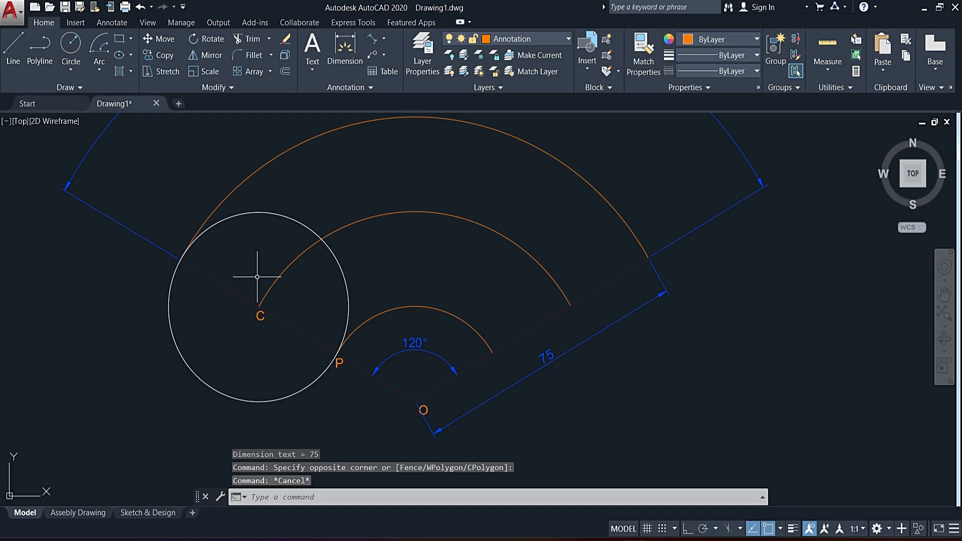
- Put the rolling circle on the Object layer
{"action": "left_click", "coordinate": [194, 354]}
{"action": "left_click", "coordinate": [145, 377]}
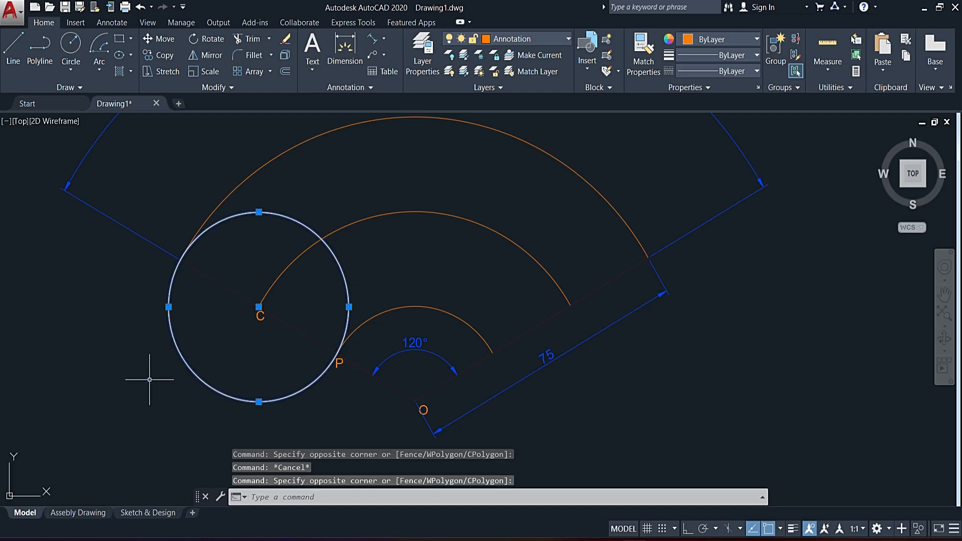
{"action": "left_click", "coordinate": [546, 41]}
{"action": "left_click", "coordinate": [522, 180]}
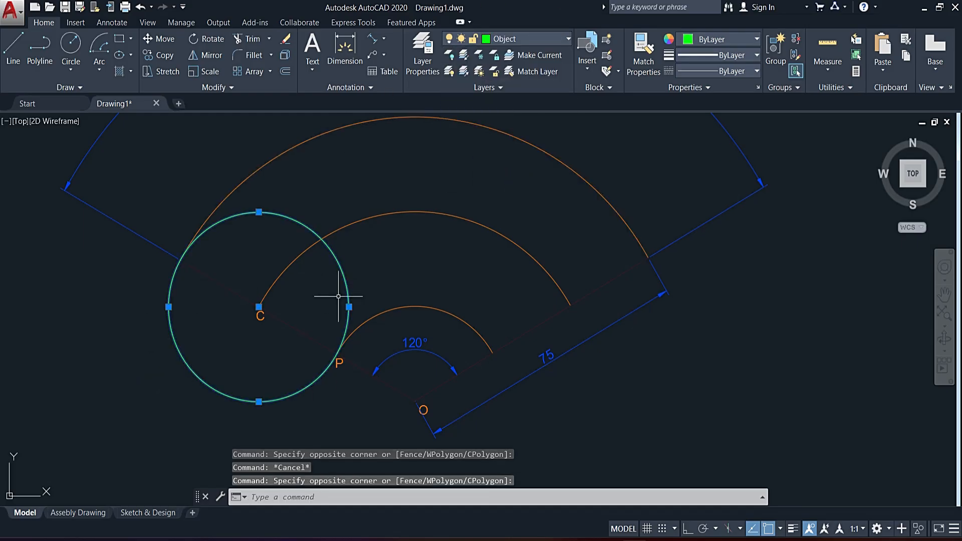
{"action": "key", "text": "Escape"}
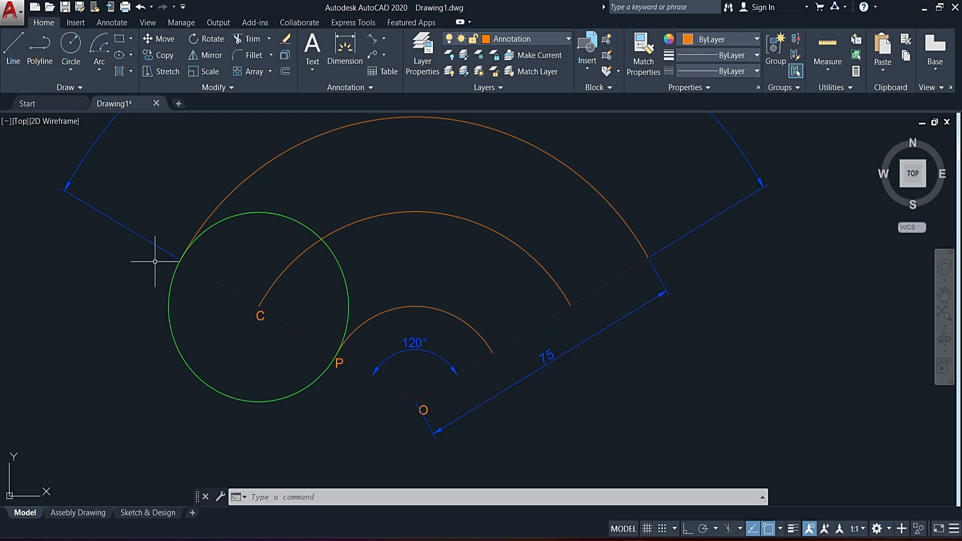
- Draw a line from centre C to point P on the rolling circle, with layer 0 as the current layer
{"action": "type", "text": "l"}
{"action": "key", "text": "Return"}
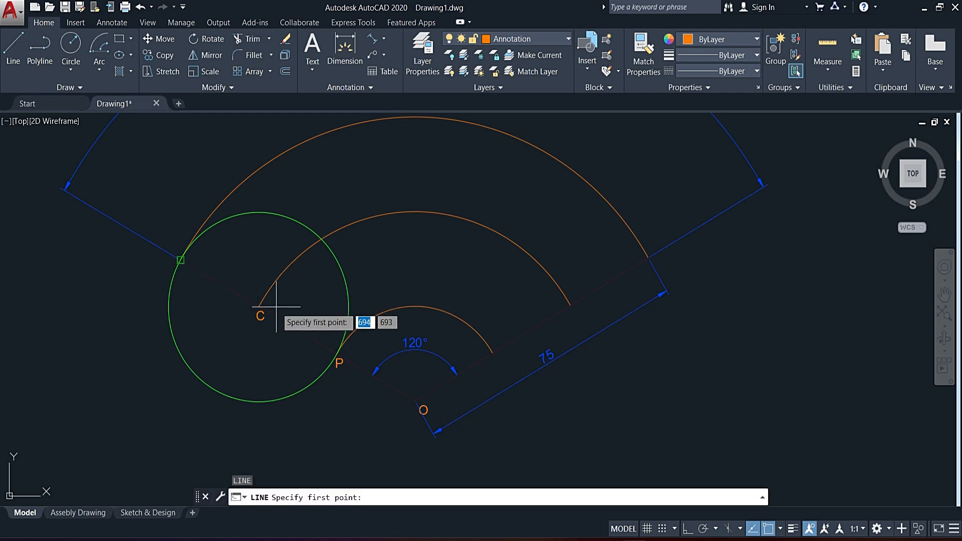
{"action": "left_click", "coordinate": [258, 306]}
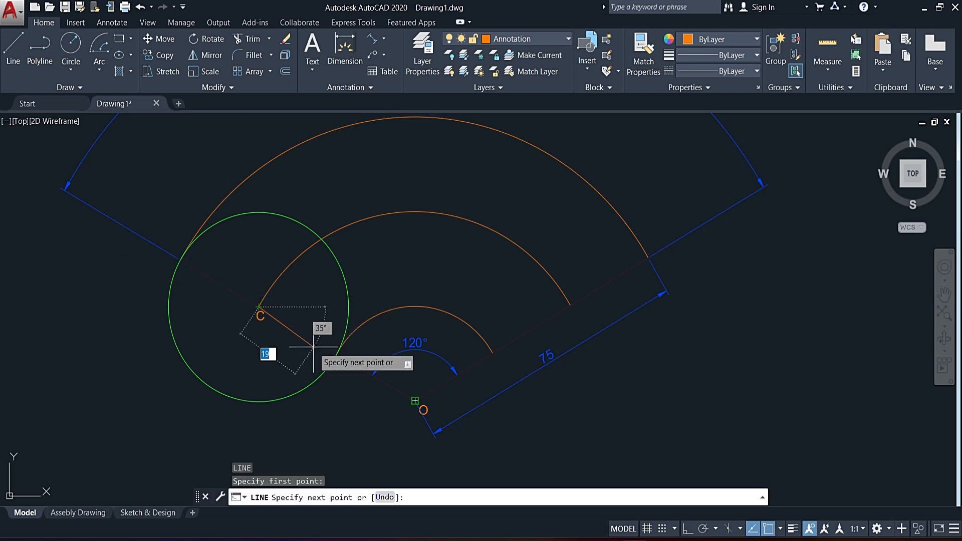
{"action": "left_click", "coordinate": [529, 40]}
{"action": "left_click", "coordinate": [518, 102]}
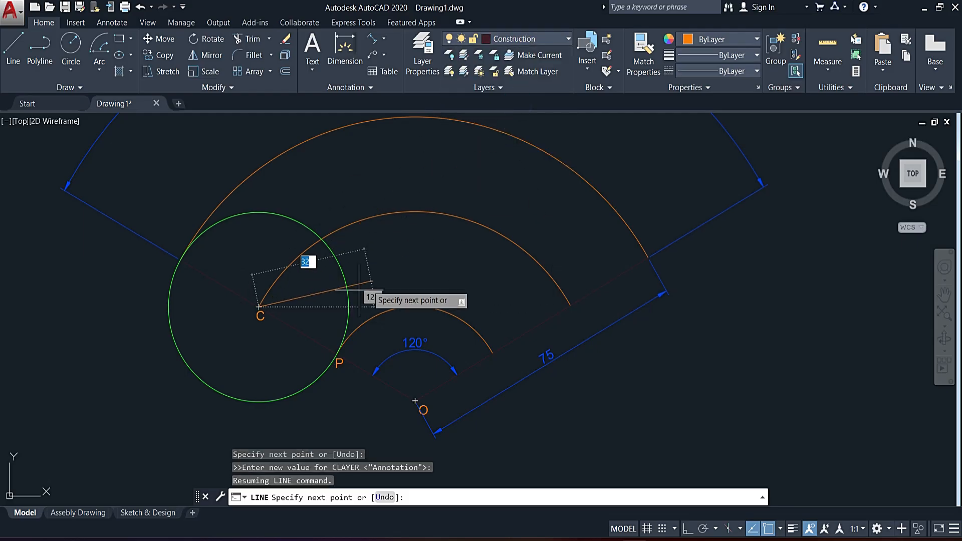
{"action": "left_click", "coordinate": [527, 39]}
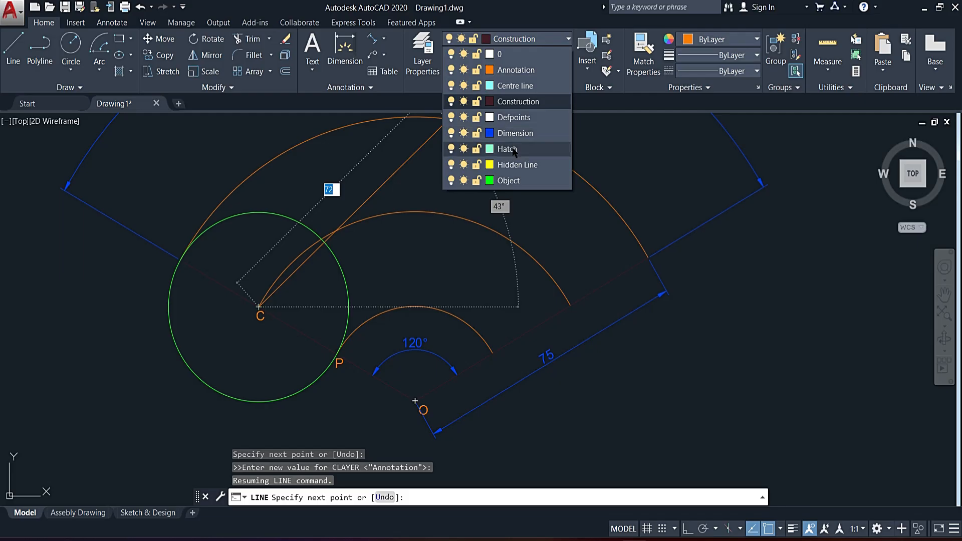
{"action": "left_click", "coordinate": [517, 55]}
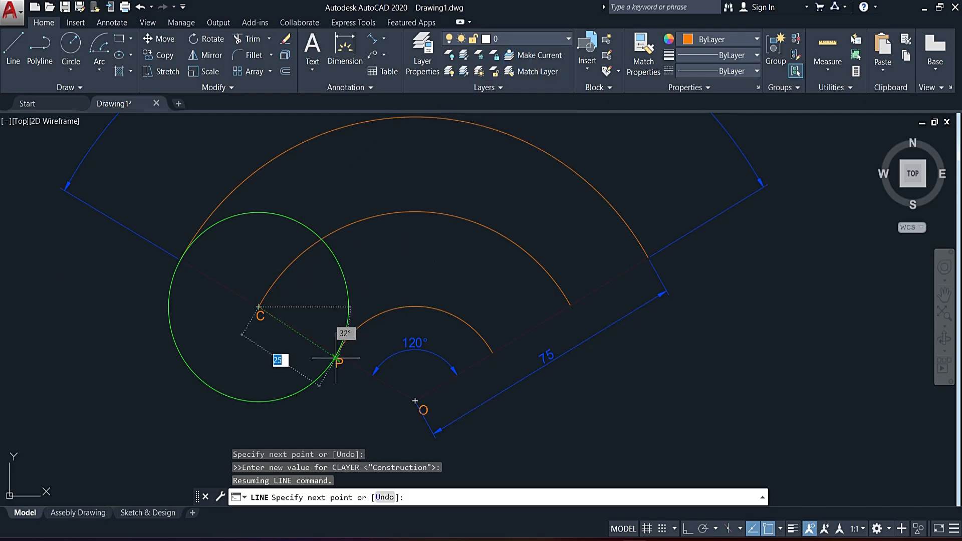
{"action": "key", "text": "Escape"}
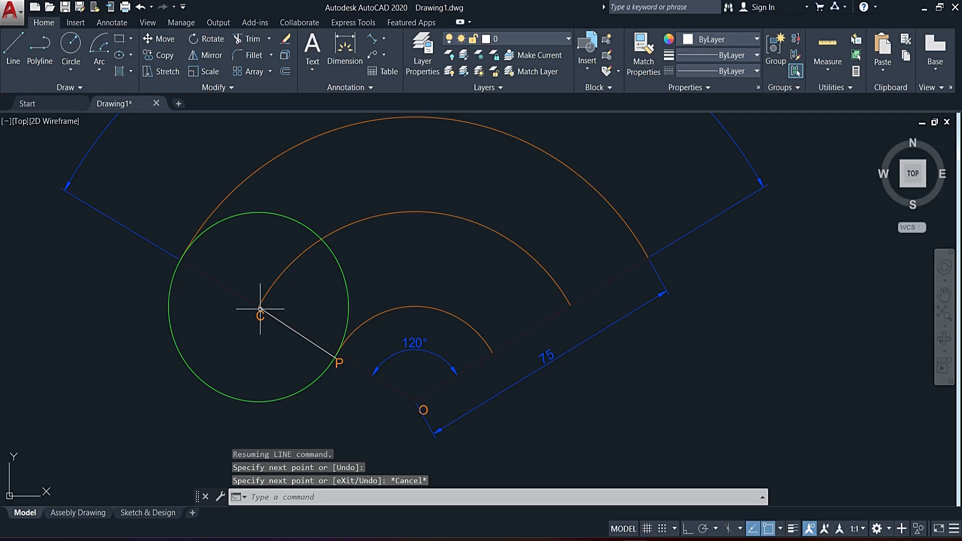
- Stretch the P end of line CP to the point where the innermost arc meets the rolling circle
{"action": "scroll", "coordinate": [251, 310], "scroll_direction": "up", "scroll_amount": 6}
{"action": "scroll", "coordinate": [231, 314], "scroll_direction": "down", "scroll_amount": 8}
{"action": "scroll", "coordinate": [301, 337], "scroll_direction": "up", "scroll_amount": 6}
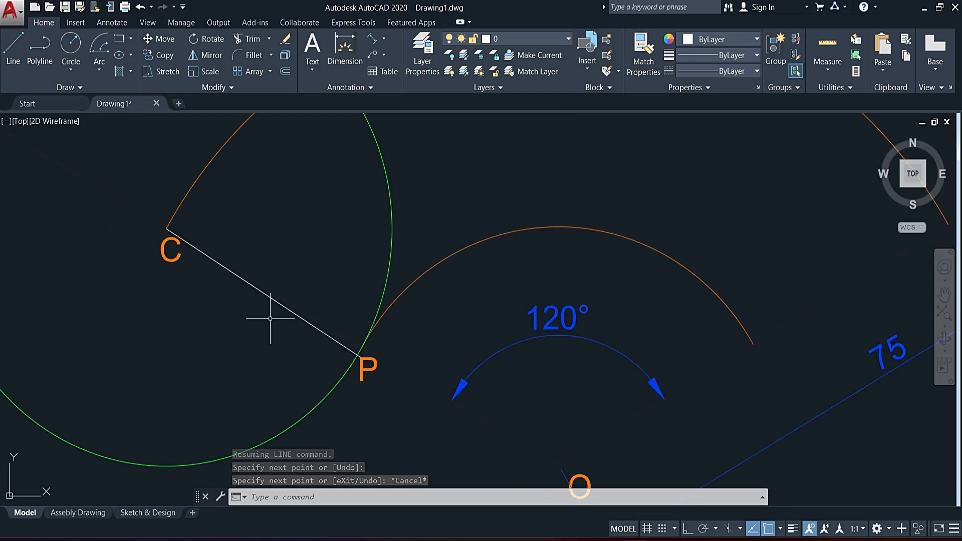
{"action": "left_click", "coordinate": [344, 342]}
{"action": "left_click", "coordinate": [358, 361]}
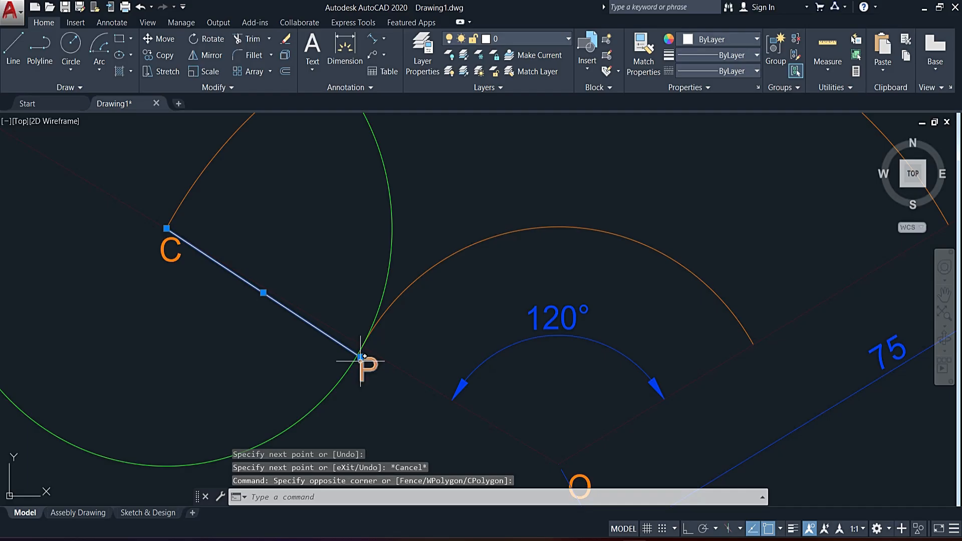
{"action": "left_click", "coordinate": [361, 357]}
{"action": "left_click", "coordinate": [363, 346]}
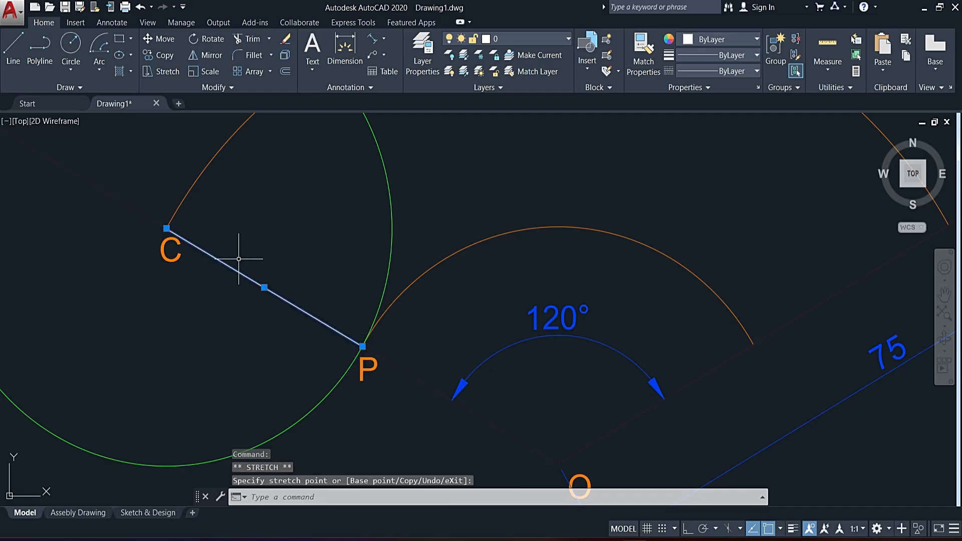
- Create a polar array of line CP about centre C with 8 items over 360 degrees
{"action": "scroll", "coordinate": [260, 328], "scroll_direction": "down", "scroll_amount": 4}
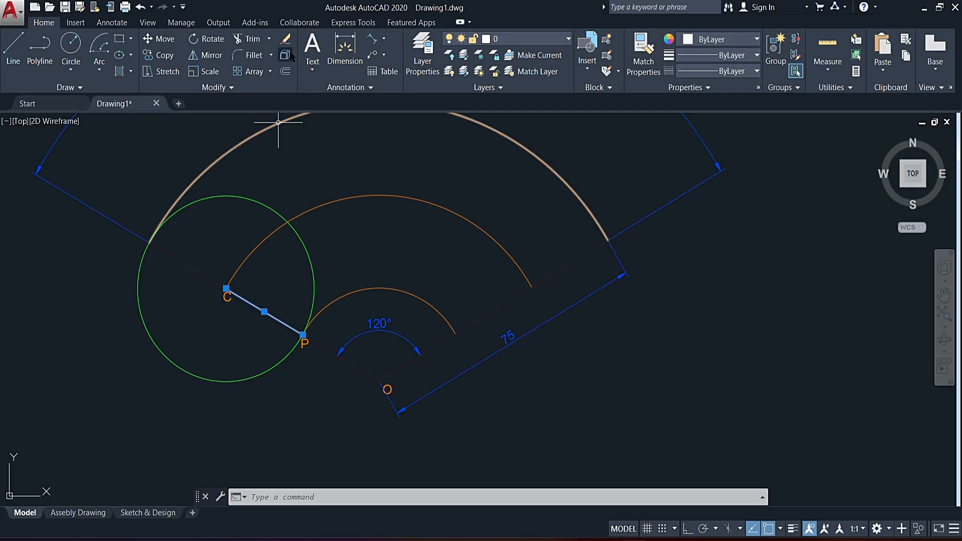
{"action": "left_click", "coordinate": [269, 71]}
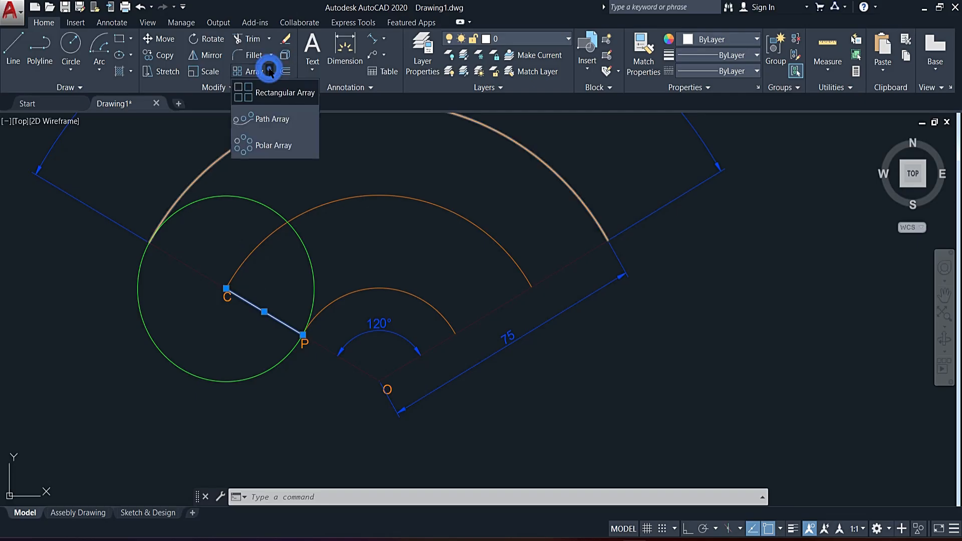
{"action": "left_click", "coordinate": [264, 146]}
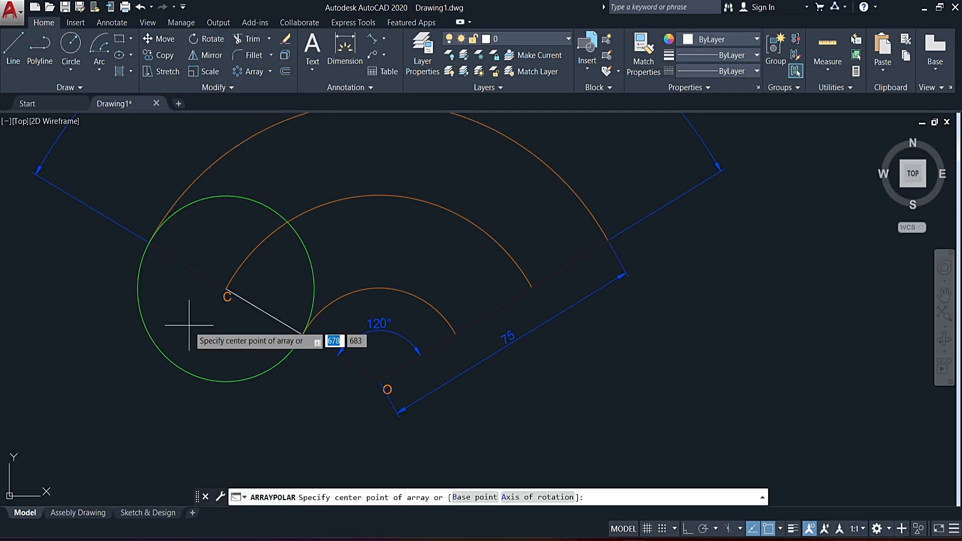
{"action": "scroll", "coordinate": [226, 289], "scroll_direction": "up", "scroll_amount": 4}
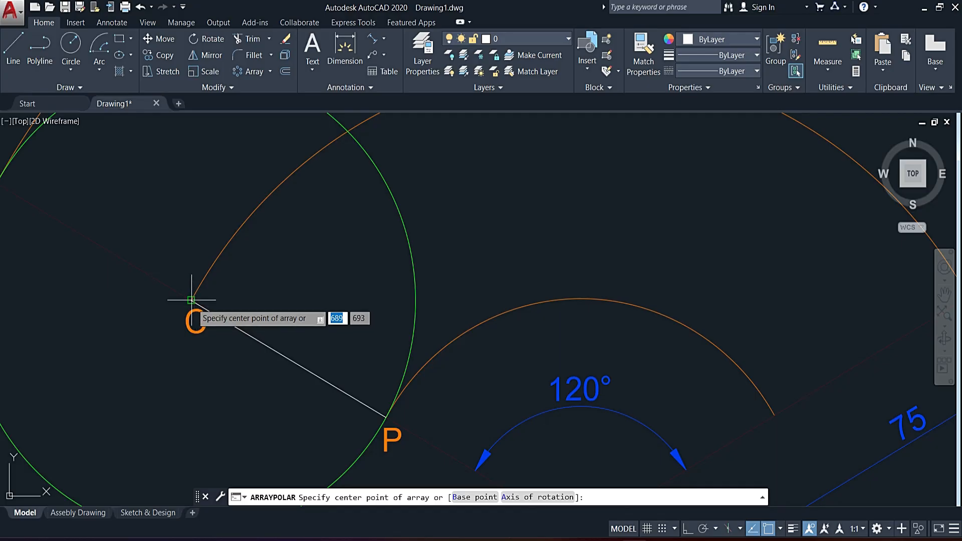
{"action": "left_click", "coordinate": [192, 300]}
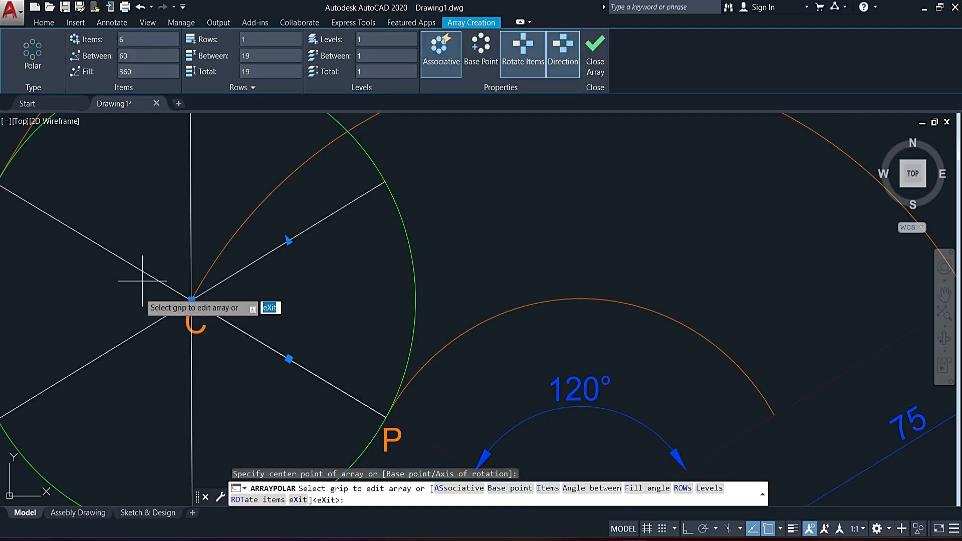
{"action": "scroll", "coordinate": [193, 302], "scroll_direction": "down", "scroll_amount": 2}
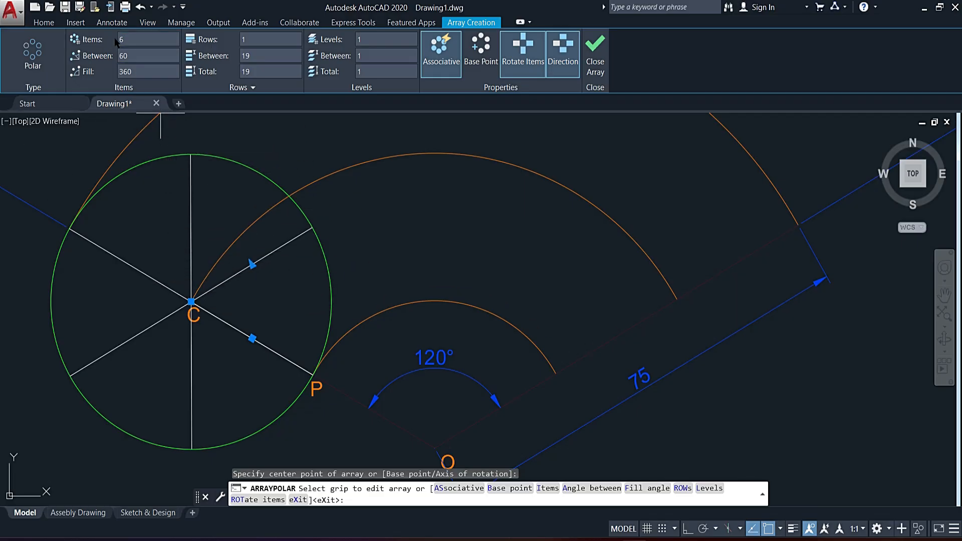
{"action": "left_click", "coordinate": [132, 40]}
{"action": "key", "text": "Return"}
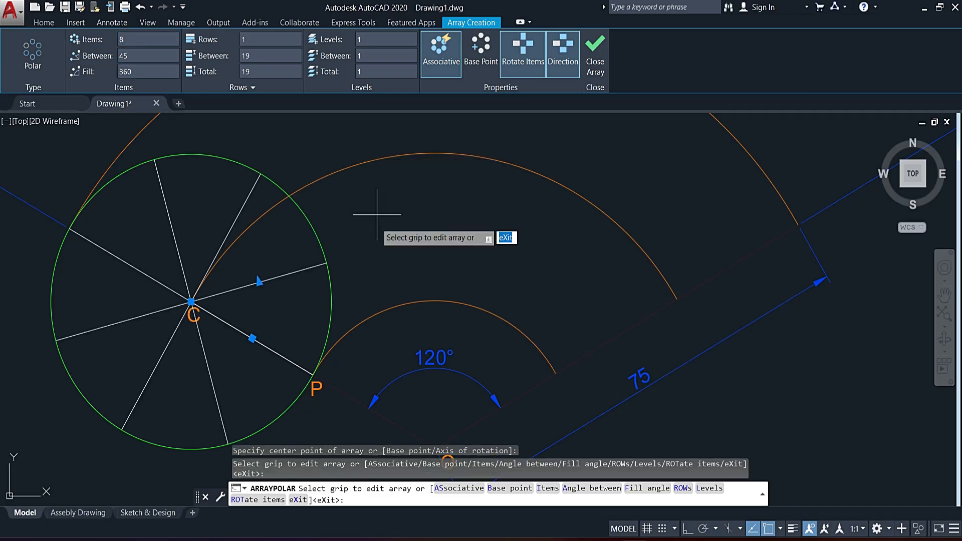
{"action": "key", "text": "Escape"}
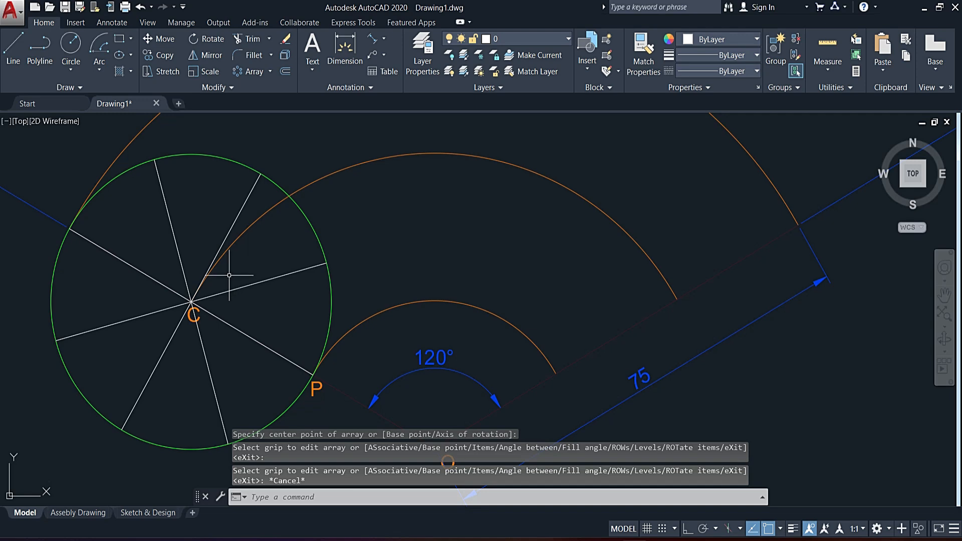
- Put the outermost directing arc on the Object layer
{"action": "scroll", "coordinate": [236, 224], "scroll_direction": "down", "scroll_amount": 2}
{"action": "middle_click_drag", "start_coordinate": [279, 226], "coordinate": [265, 269]}
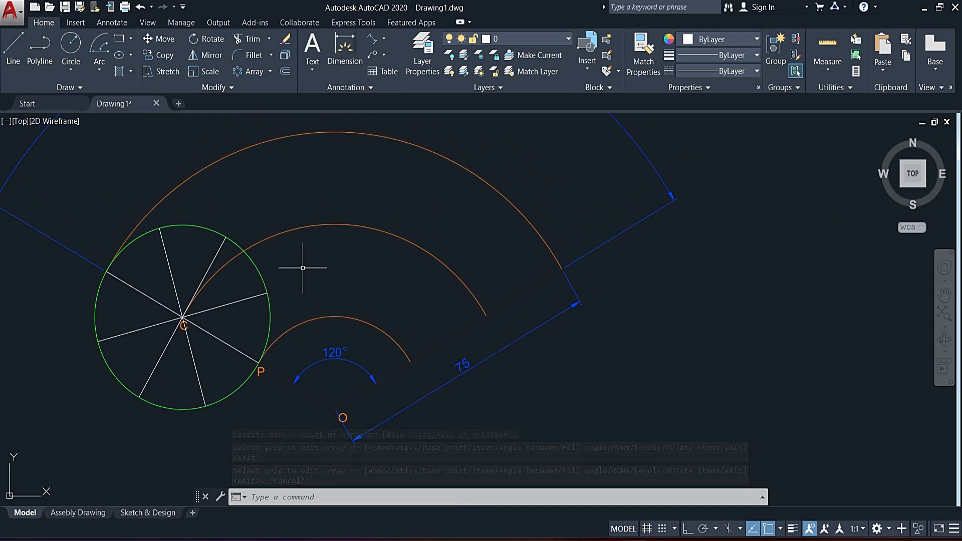
{"action": "left_click", "coordinate": [470, 131]}
{"action": "left_click", "coordinate": [375, 197]}
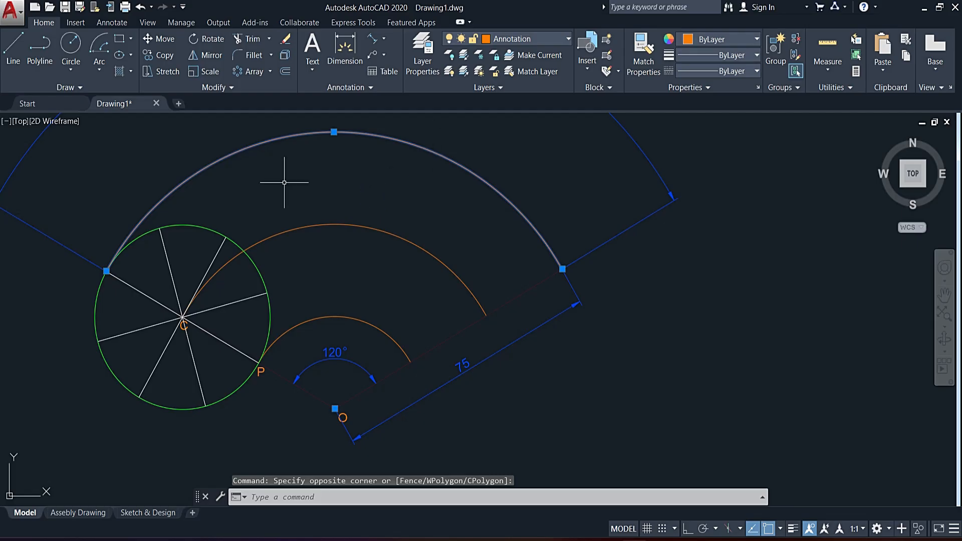
{"action": "left_click", "coordinate": [549, 45]}
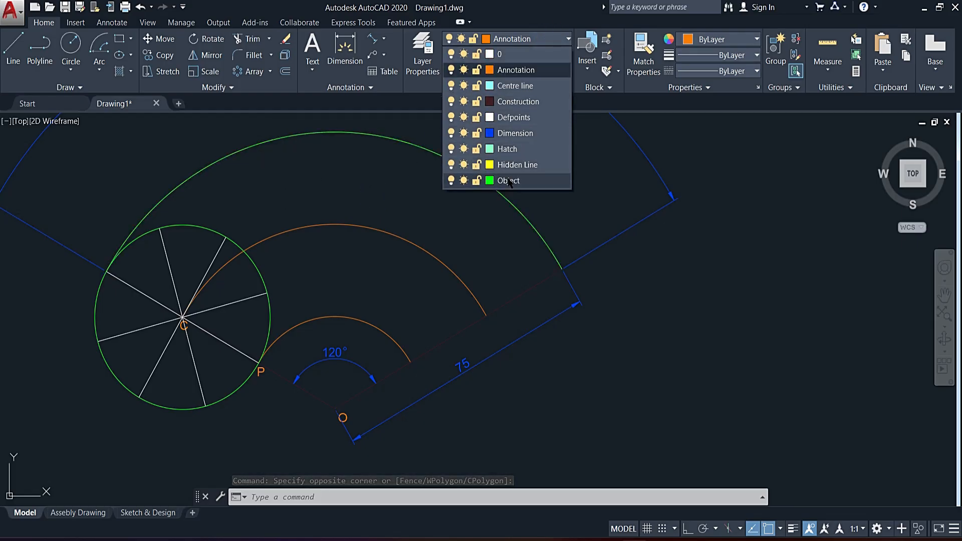
{"action": "left_click", "coordinate": [508, 180]}
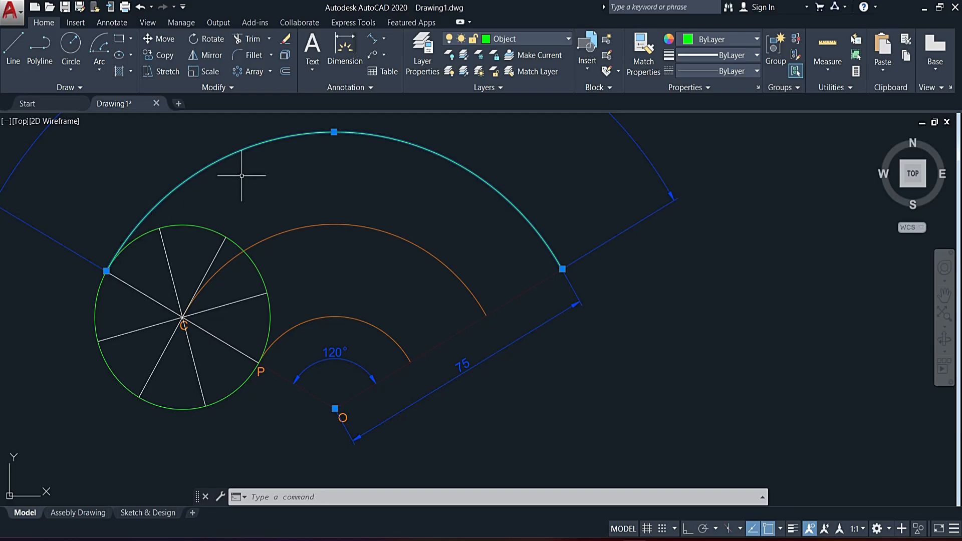
{"action": "key", "text": "Escape"}
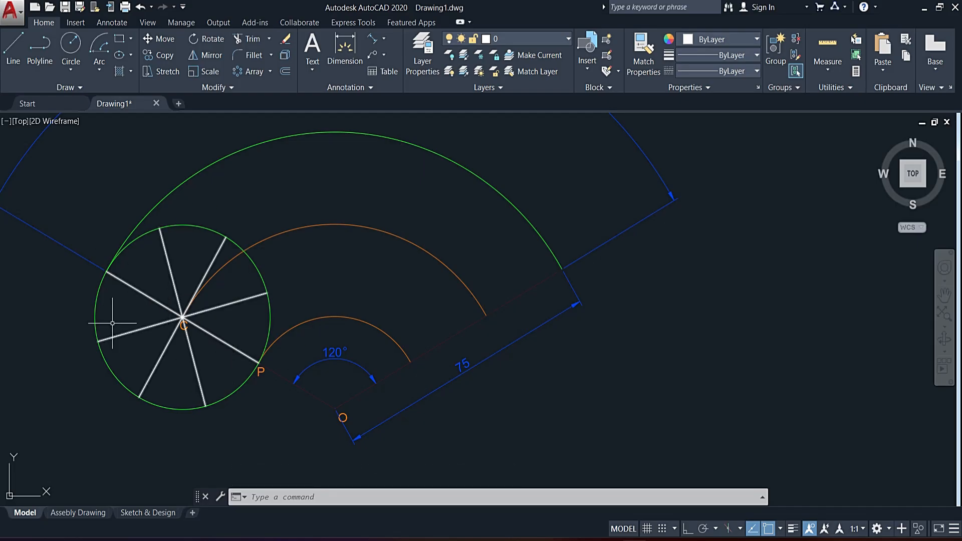
- Move the label P to just outside the left end of the outer arc, where the rolling circle touches it
{"action": "left_click", "coordinate": [265, 372]}
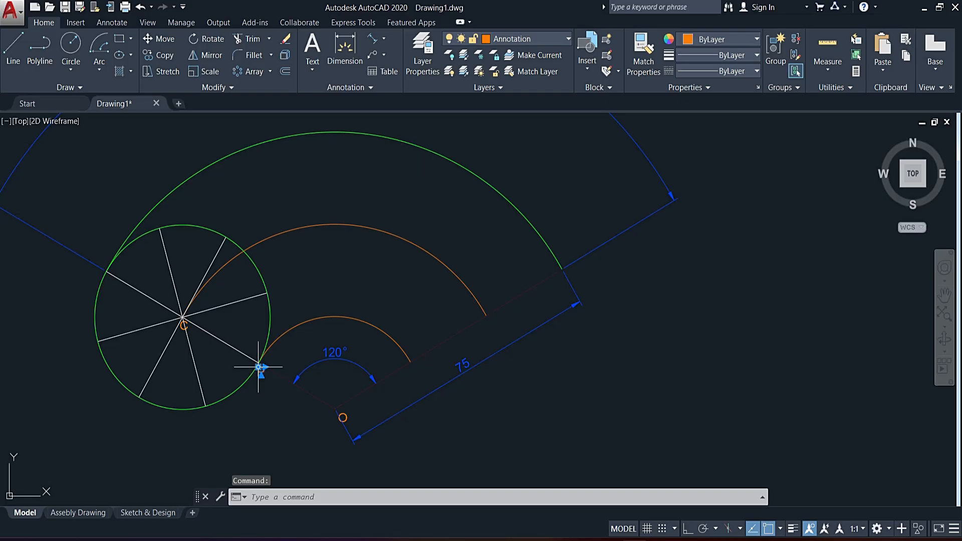
{"action": "left_click", "coordinate": [259, 367]}
{"action": "scroll", "coordinate": [129, 280], "scroll_direction": "up", "scroll_amount": 5}
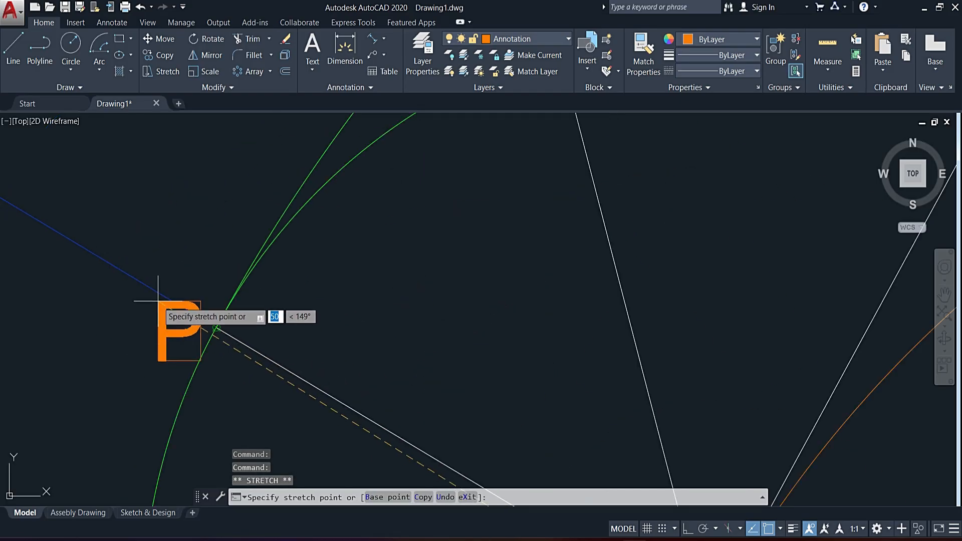
{"action": "left_click", "coordinate": [172, 247]}
{"action": "scroll", "coordinate": [195, 280], "scroll_direction": "down", "scroll_amount": 3}
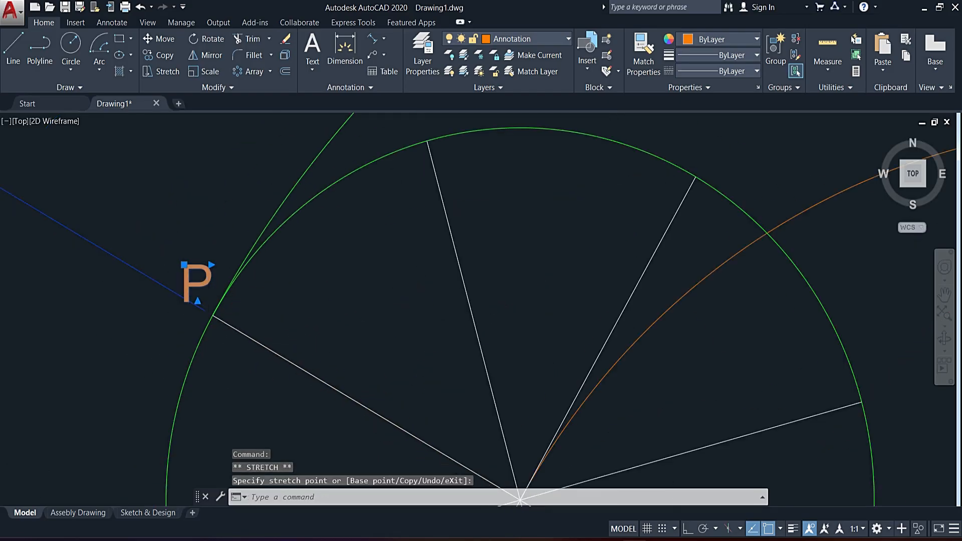
{"action": "scroll", "coordinate": [221, 328], "scroll_direction": "down", "scroll_amount": 4}
{"action": "key", "text": "Escape"}
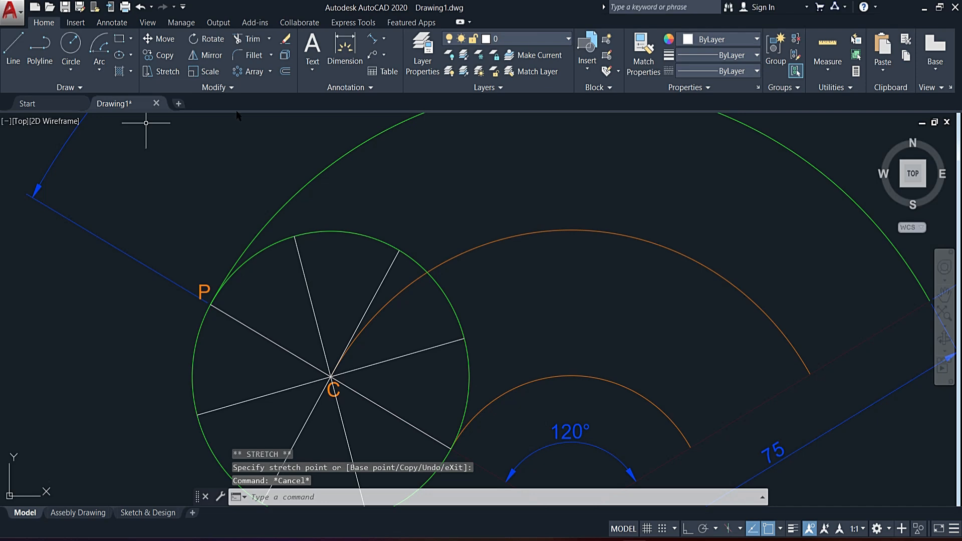
- Add the multiline text label 1 outside the rolling circle, beside the first division line's end counterclockwise from P
{"action": "left_click", "coordinate": [312, 48]}
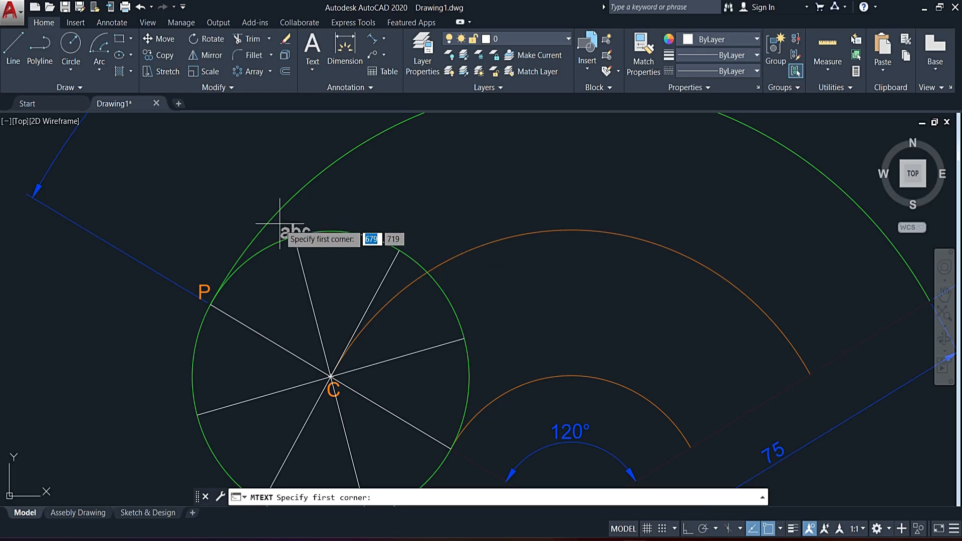
{"action": "middle_click_drag", "start_coordinate": [334, 301], "coordinate": [323, 221]}
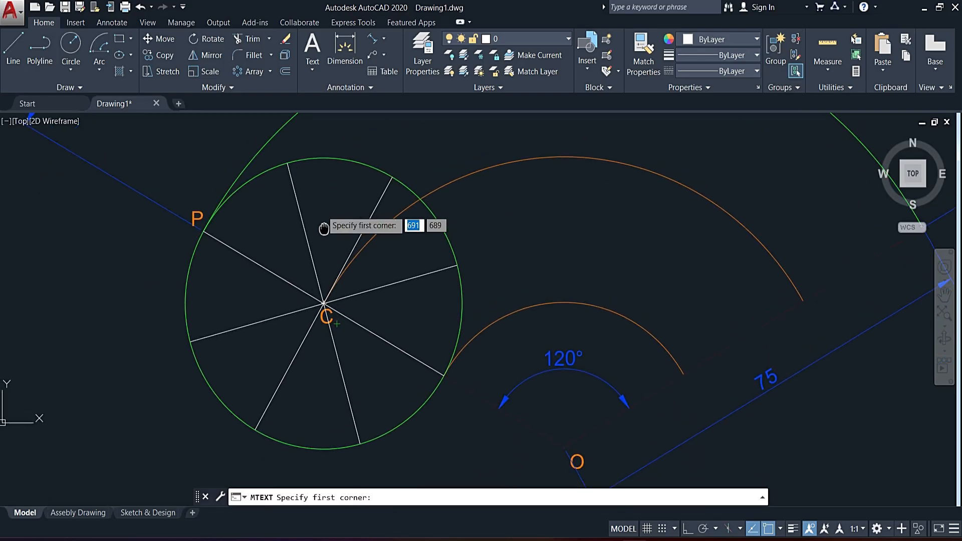
{"action": "scroll", "coordinate": [178, 350], "scroll_direction": "up", "scroll_amount": 3}
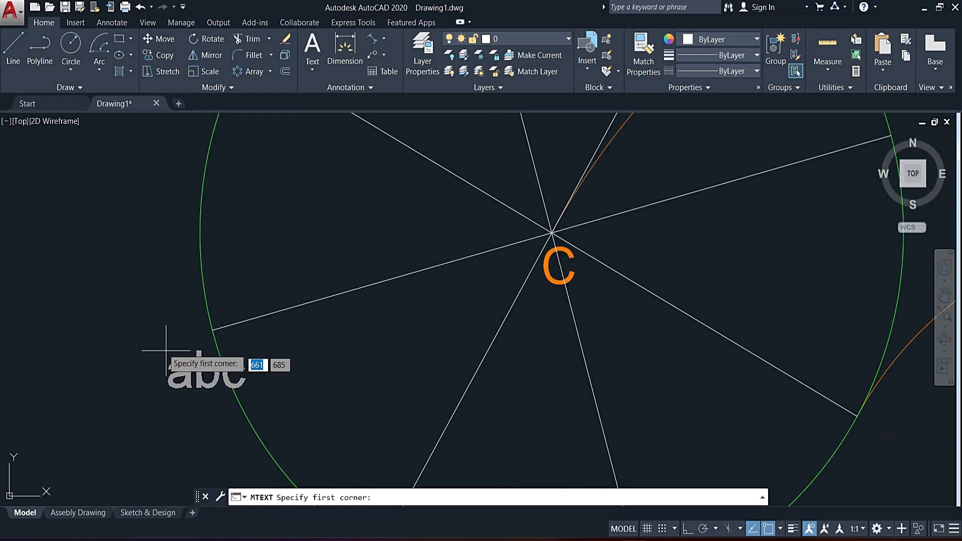
{"action": "left_click", "coordinate": [165, 326]}
{"action": "left_click", "coordinate": [195, 386]}
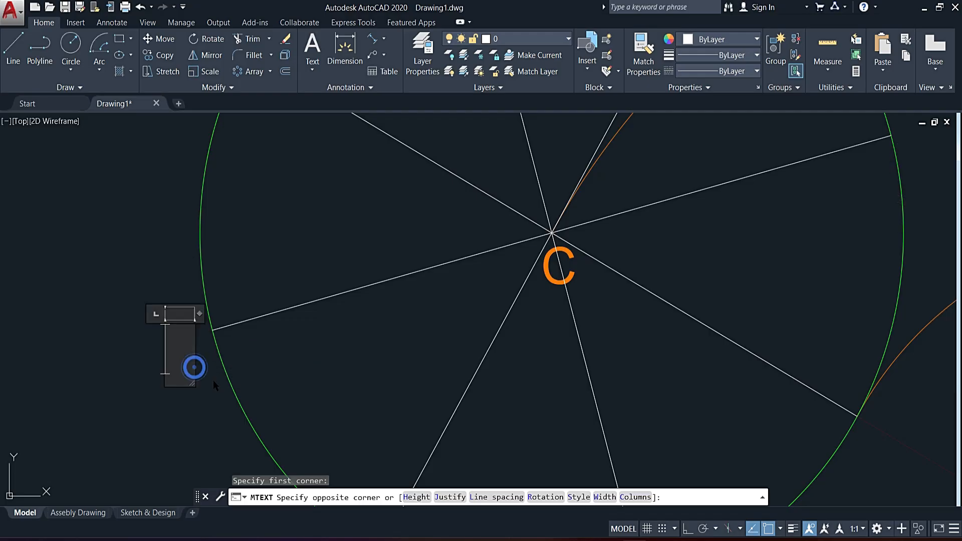
{"action": "type", "text": "1"}
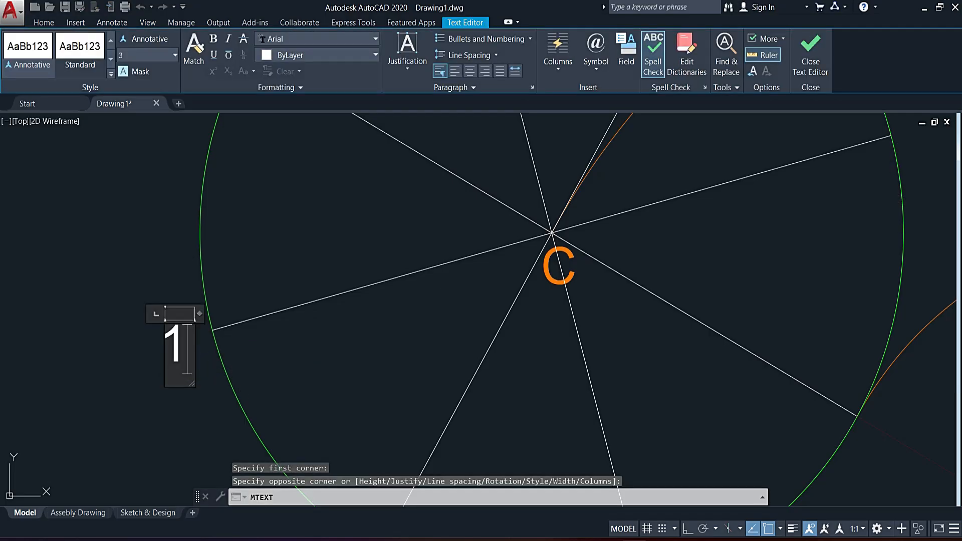
{"action": "left_click", "coordinate": [214, 345]}
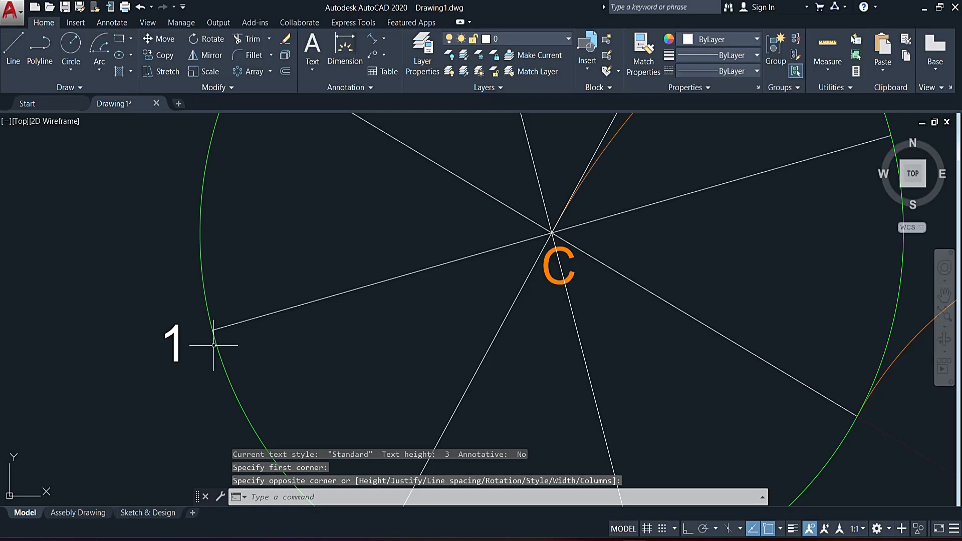
- Copy the label 1 to just outside the ends of the next three division lines counterclockwise around the rolling circle
{"action": "left_click", "coordinate": [176, 351]}
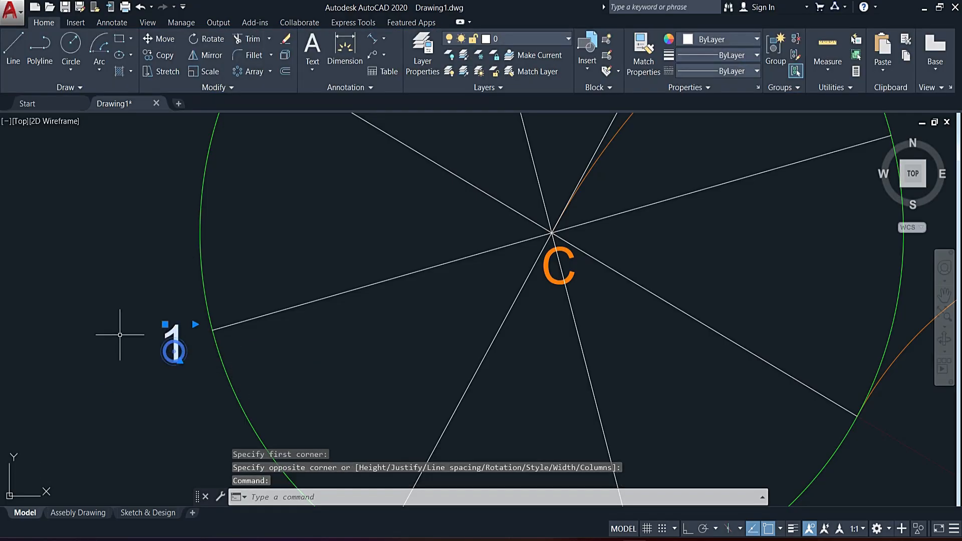
{"action": "left_click", "coordinate": [146, 56]}
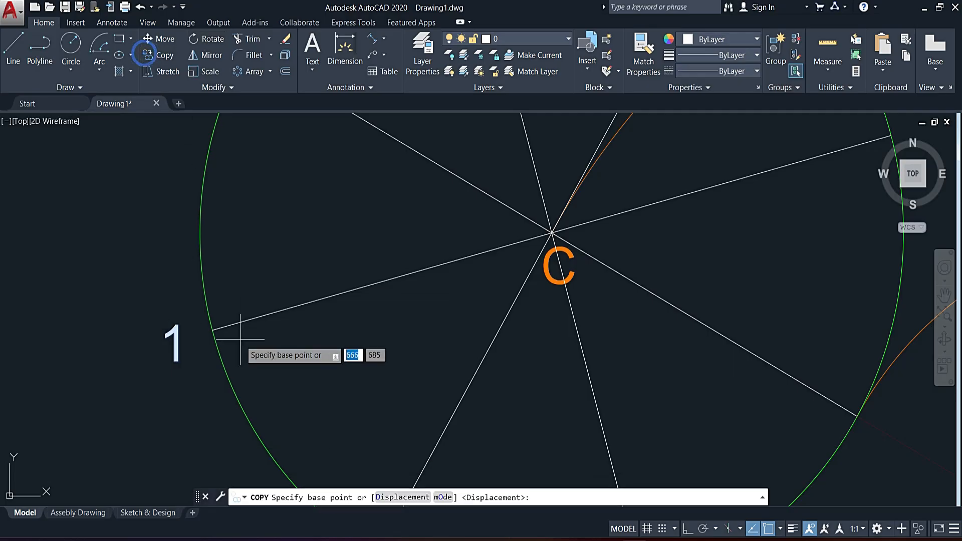
{"action": "left_click", "coordinate": [193, 338]}
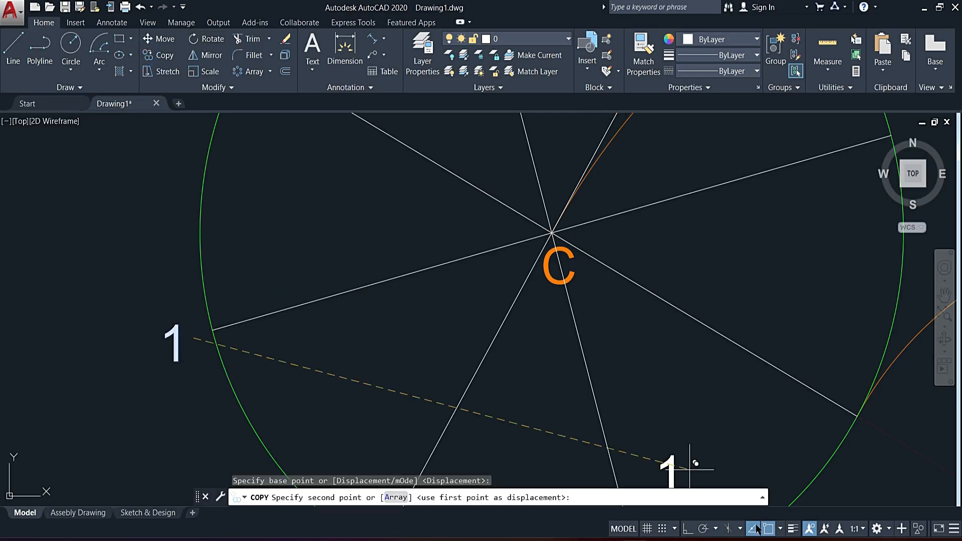
{"action": "middle_click_drag", "start_coordinate": [301, 395], "coordinate": [194, 162]}
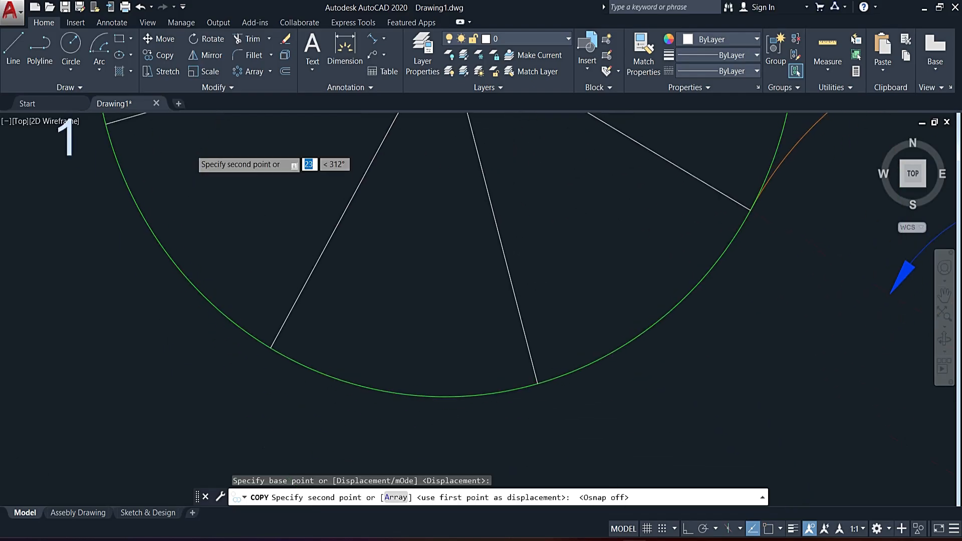
{"action": "left_click", "coordinate": [277, 371]}
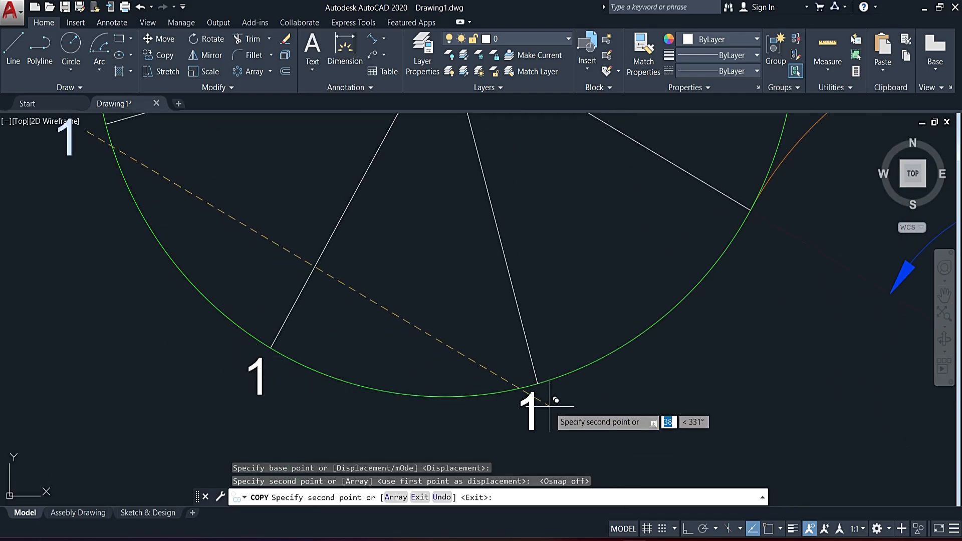
{"action": "left_click", "coordinate": [556, 399]}
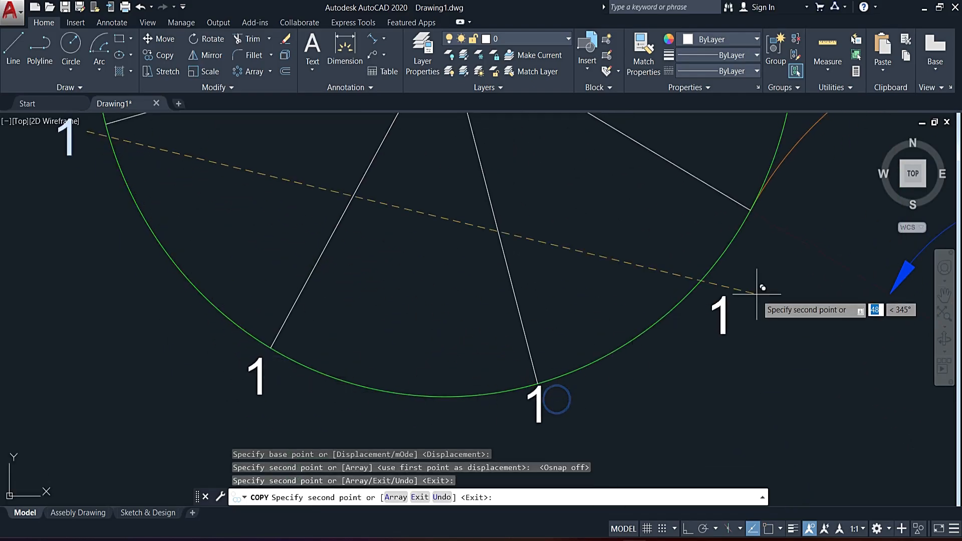
{"action": "left_click", "coordinate": [780, 224]}
- Place copies of the label 1 outside the remaining three unlabelled division line ends, continuing counterclockwise towards P
{"action": "mouse_move", "coordinate": [644, 269]}
{"action": "middle_mouse_down"}
{"action": "mouse_move", "coordinate": [489, 424]}
{"action": "mouse_move", "coordinate": [476, 453]}
{"action": "middle_mouse_up"}
{"action": "middle_click_drag", "start_coordinate": [633, 223], "coordinate": [528, 378]}
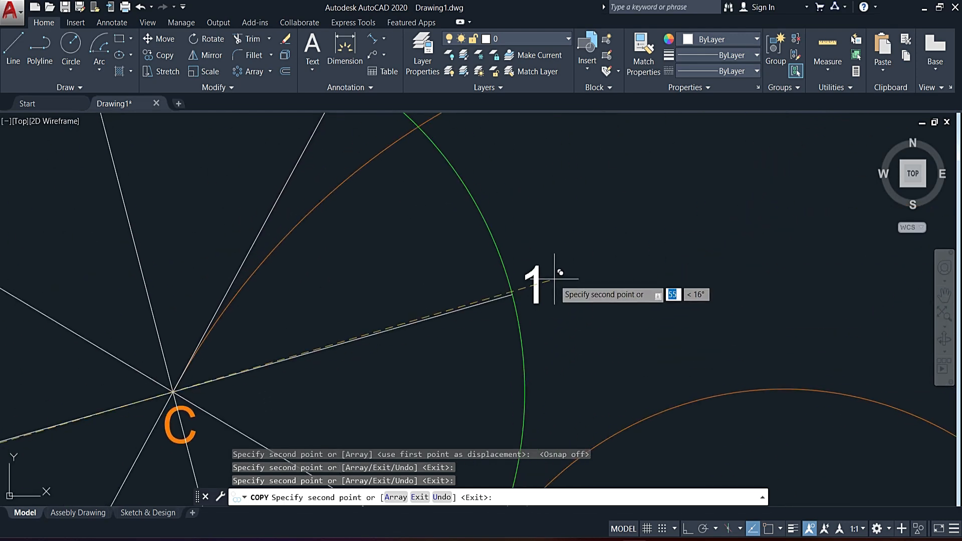
{"action": "middle_click_drag", "start_coordinate": [490, 170], "coordinate": [526, 388]}
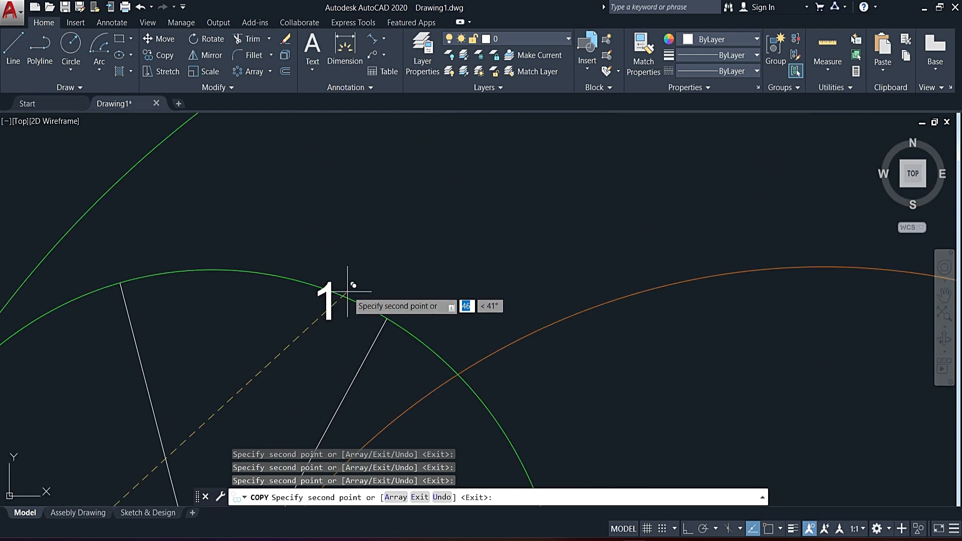
{"action": "left_click", "coordinate": [416, 285]}
{"action": "left_click", "coordinate": [132, 248]}
{"action": "scroll", "coordinate": [173, 217], "scroll_direction": "down", "scroll_amount": 6}
{"action": "key", "text": "Escape"}
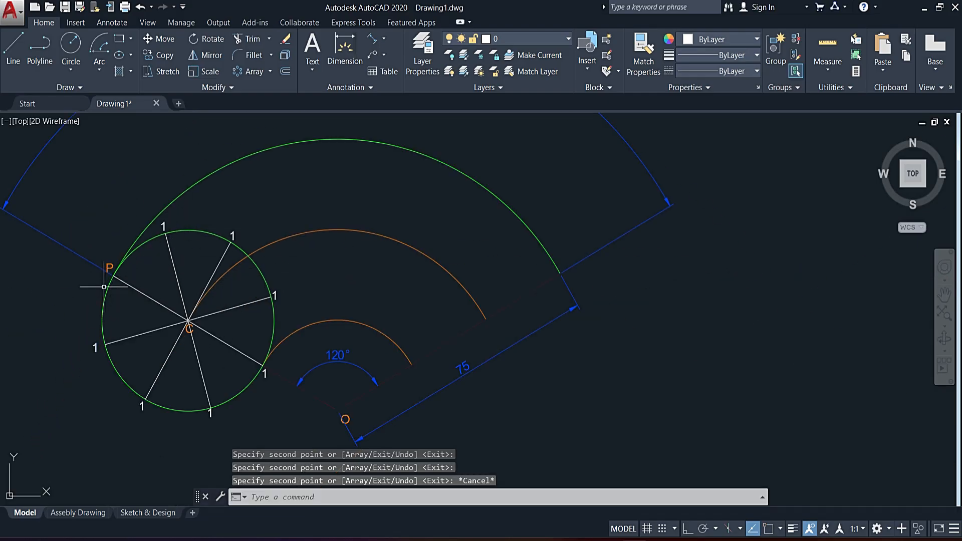
- Change the three copied labels going clockwise from P to 7, 6 and 5
{"action": "scroll", "coordinate": [162, 224], "scroll_direction": "up", "scroll_amount": 5}
{"action": "double_click", "coordinate": [166, 228]}
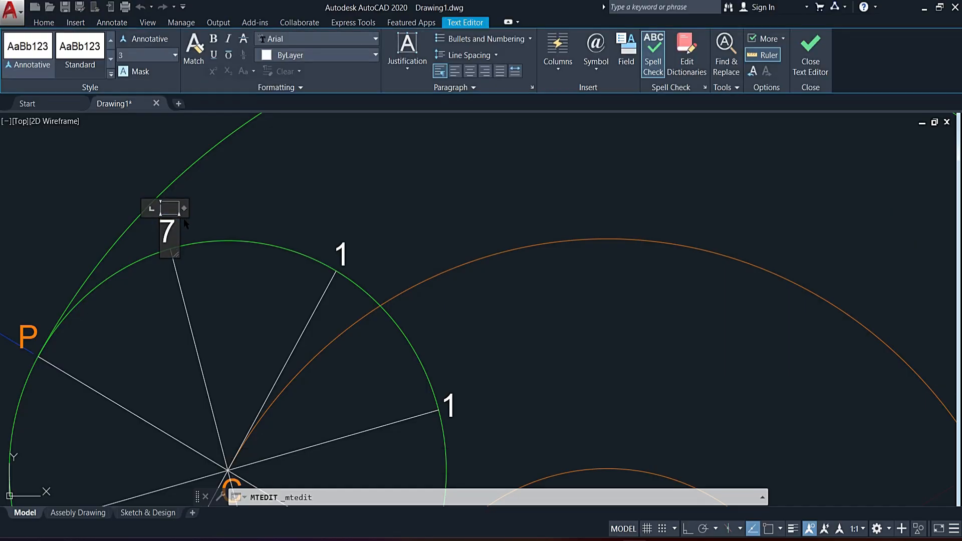
{"action": "type", "text": "7"}
{"action": "left_click", "coordinate": [305, 204]}
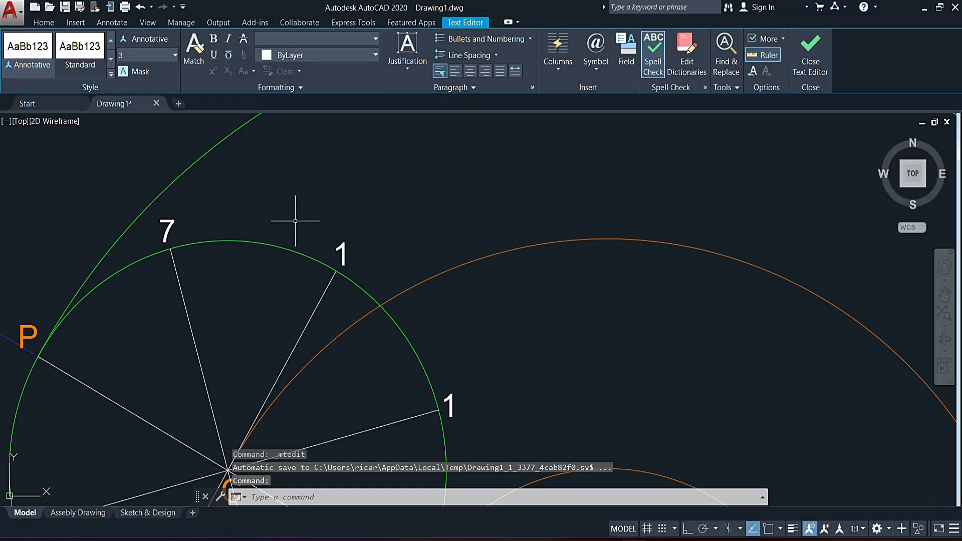
{"action": "double_click", "coordinate": [342, 246]}
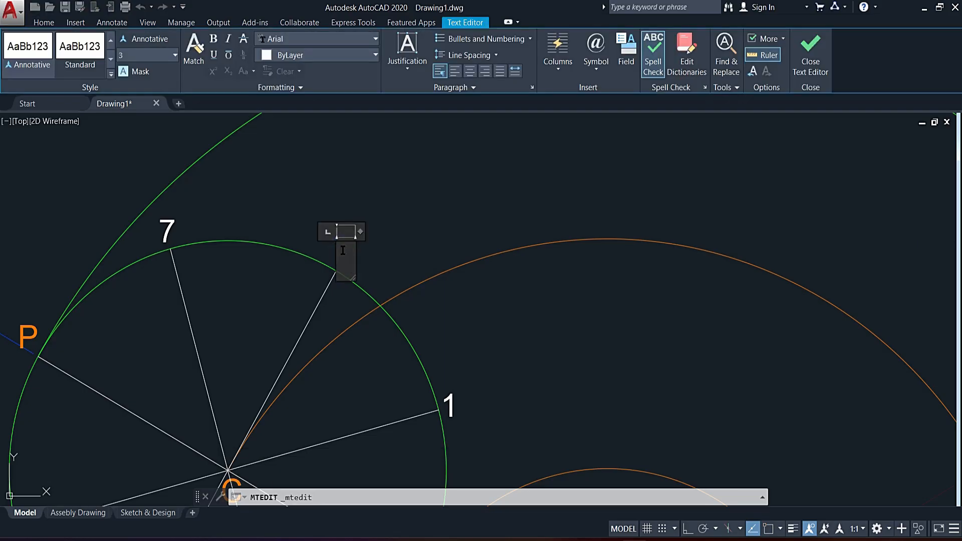
{"action": "left_click", "coordinate": [440, 216]}
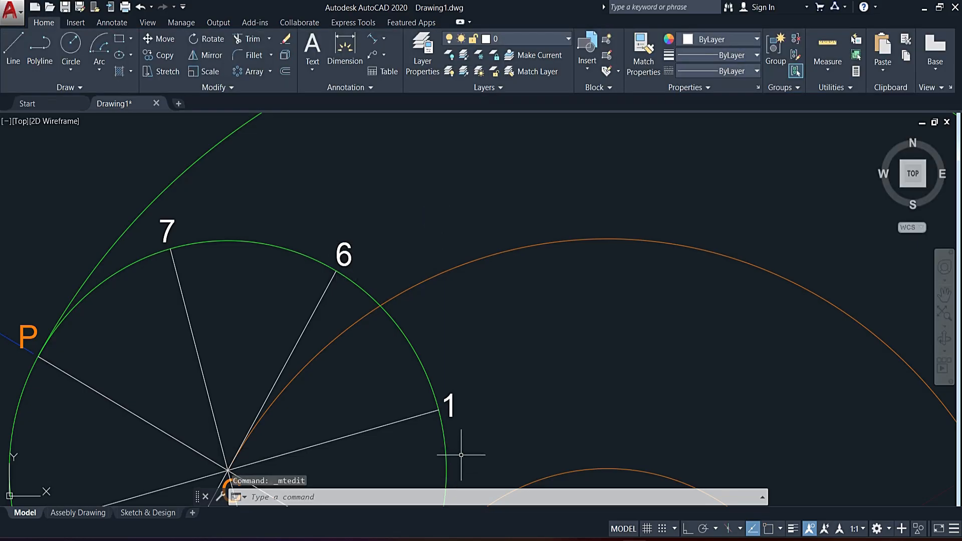
{"action": "double_click", "coordinate": [450, 408]}
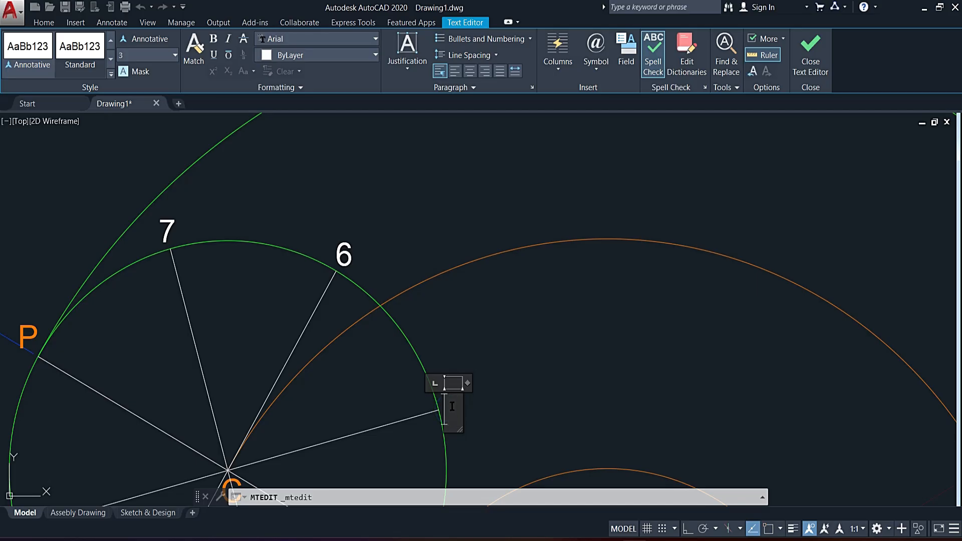
{"action": "left_click", "coordinate": [535, 331]}
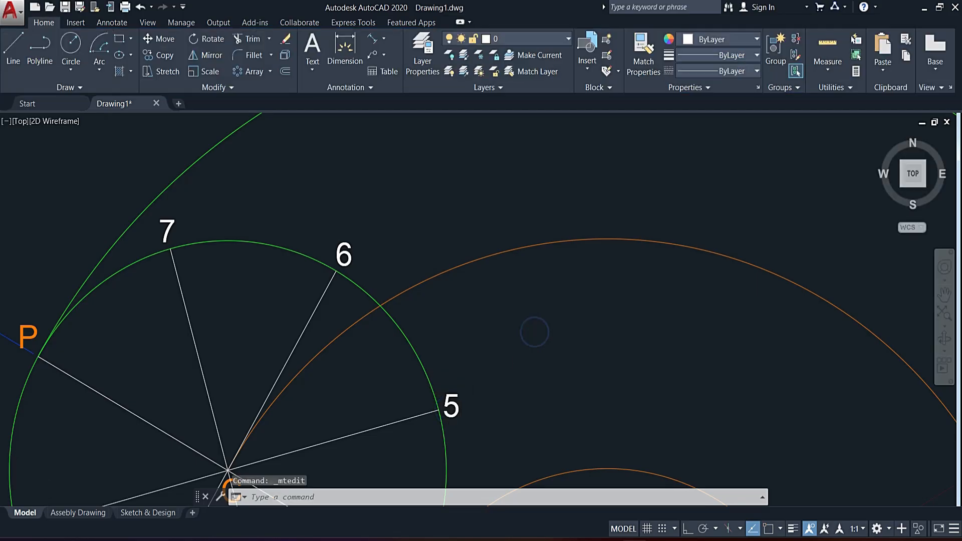
- Change the copied label at the division point diametrically opposite P to 4
{"action": "scroll", "coordinate": [522, 333], "scroll_direction": "down", "scroll_amount": 2}
{"action": "middle_click_drag", "start_coordinate": [503, 380], "coordinate": [472, 256]}
{"action": "left_click", "coordinate": [426, 372]}
{"action": "left_click", "coordinate": [425, 372]}
{"action": "double_click", "coordinate": [426, 370]}
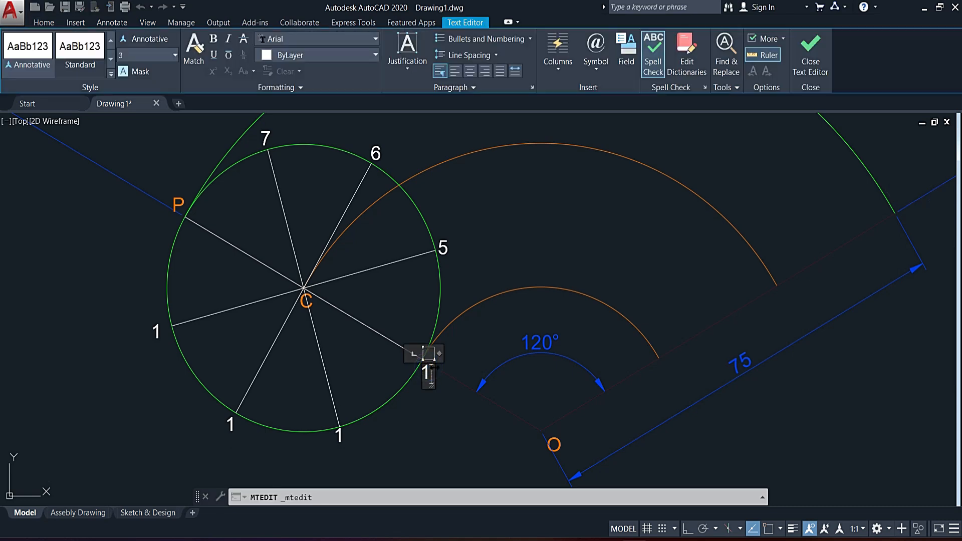
{"action": "right_click", "coordinate": [435, 369]}
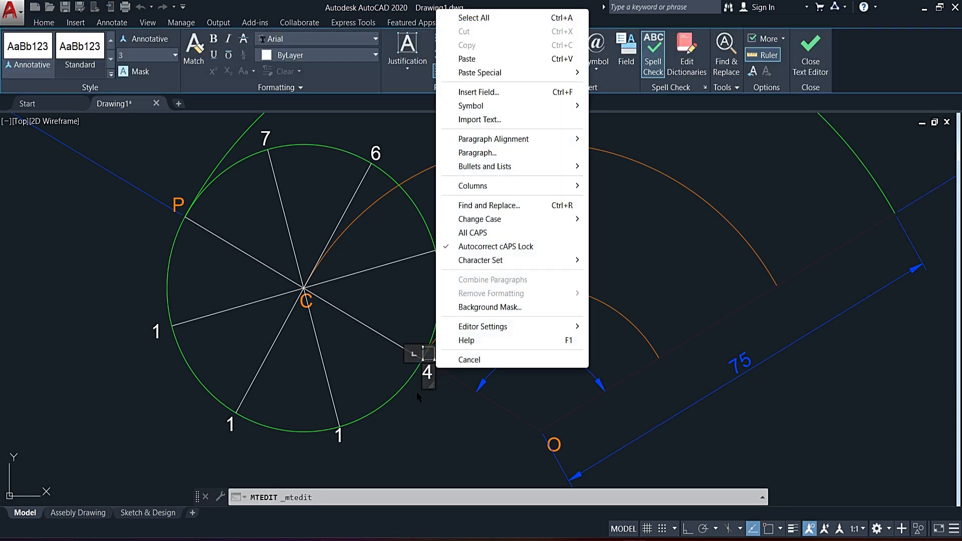
{"action": "left_click", "coordinate": [417, 395]}
- Change the two remaining copied labels between 4 and the original 1 to 3 and 2
{"action": "double_click", "coordinate": [340, 436]}
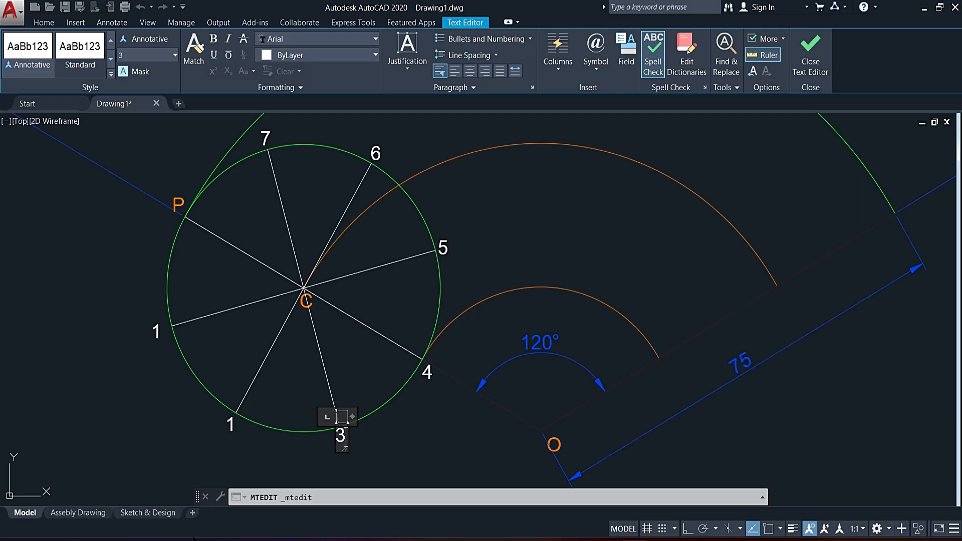
{"action": "left_click", "coordinate": [266, 462]}
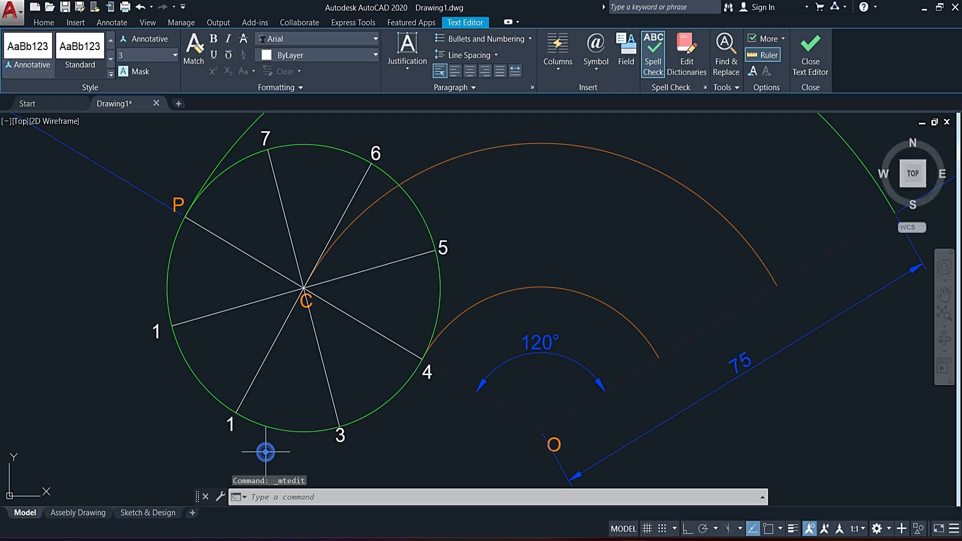
{"action": "left_click", "coordinate": [228, 429]}
{"action": "left_click", "coordinate": [232, 424]}
{"action": "double_click", "coordinate": [232, 424]}
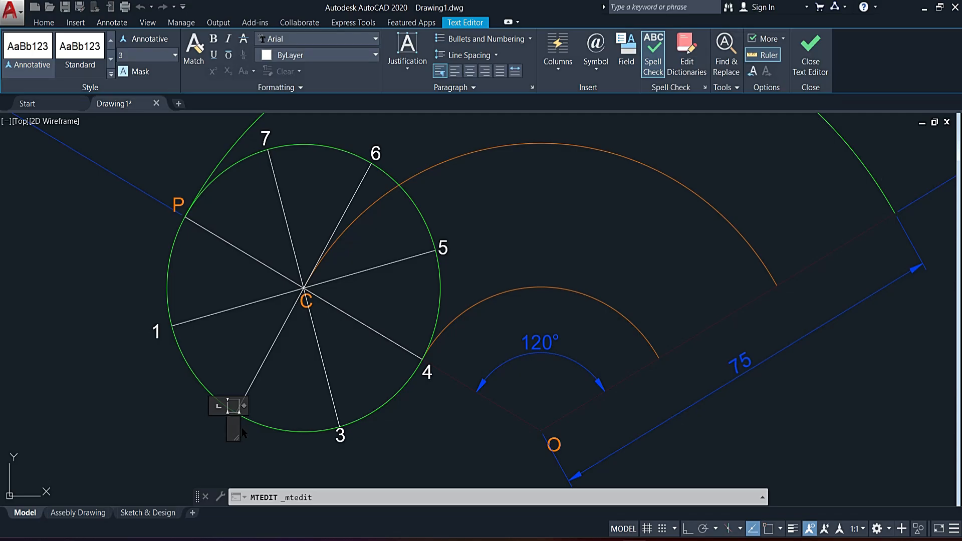
{"action": "left_click", "coordinate": [152, 432]}
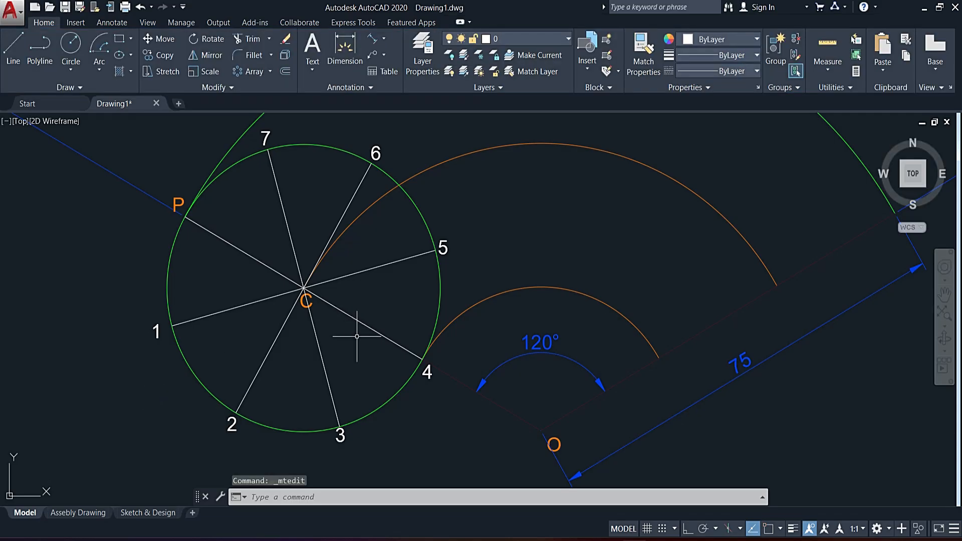
- Turn off the Dimension layer to hide the arc length, radius and angle dimensions
{"action": "middle_click_drag", "start_coordinate": [420, 259], "coordinate": [345, 309]}
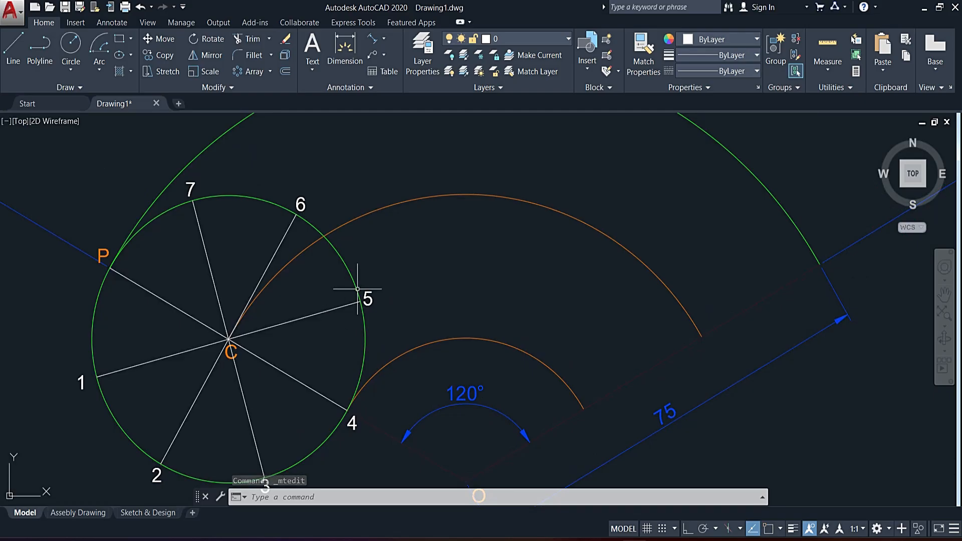
{"action": "scroll", "coordinate": [365, 286], "scroll_direction": "down", "scroll_amount": 5}
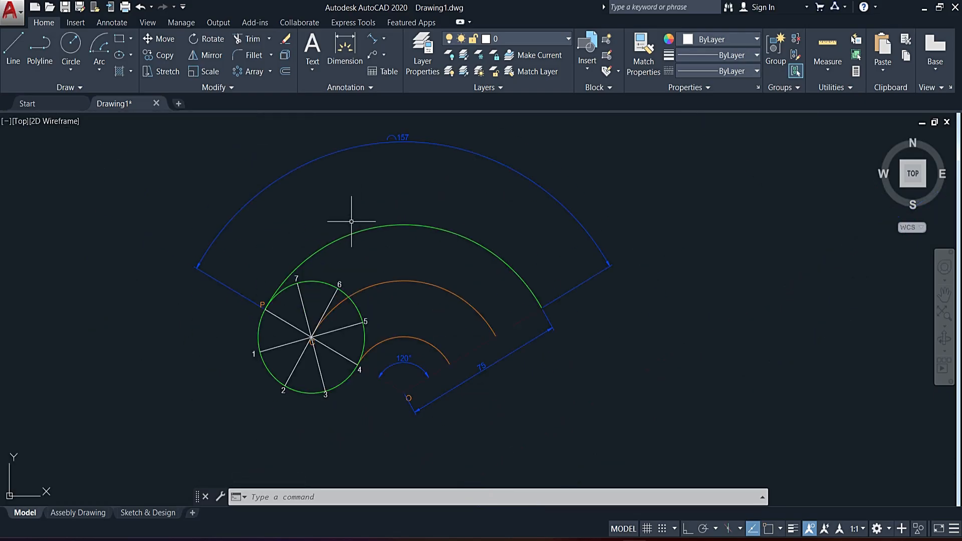
{"action": "scroll", "coordinate": [351, 209], "scroll_direction": "up", "scroll_amount": 4}
{"action": "scroll", "coordinate": [388, 231], "scroll_direction": "down", "scroll_amount": 2}
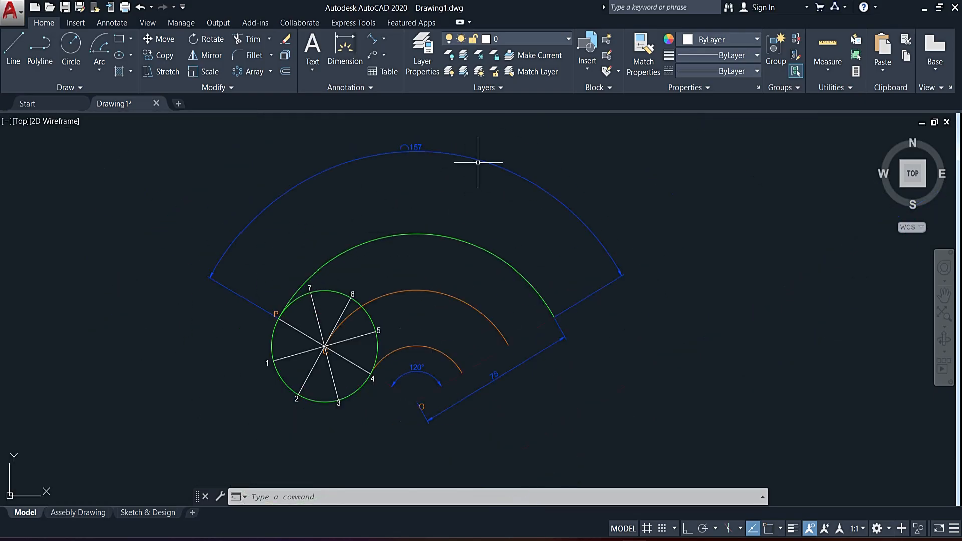
{"action": "left_click", "coordinate": [597, 150]}
{"action": "left_click", "coordinate": [511, 199]}
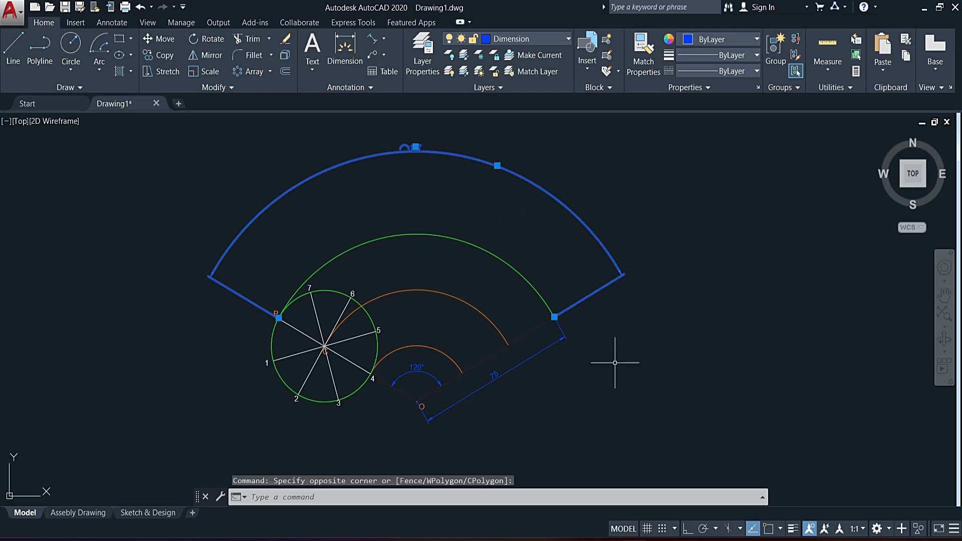
{"action": "left_click", "coordinate": [545, 40]}
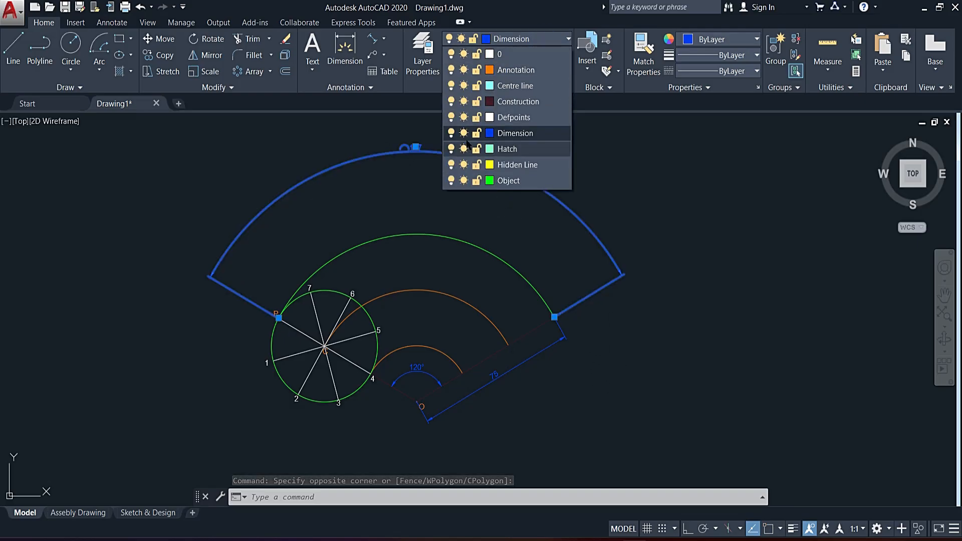
{"action": "left_click", "coordinate": [451, 133]}
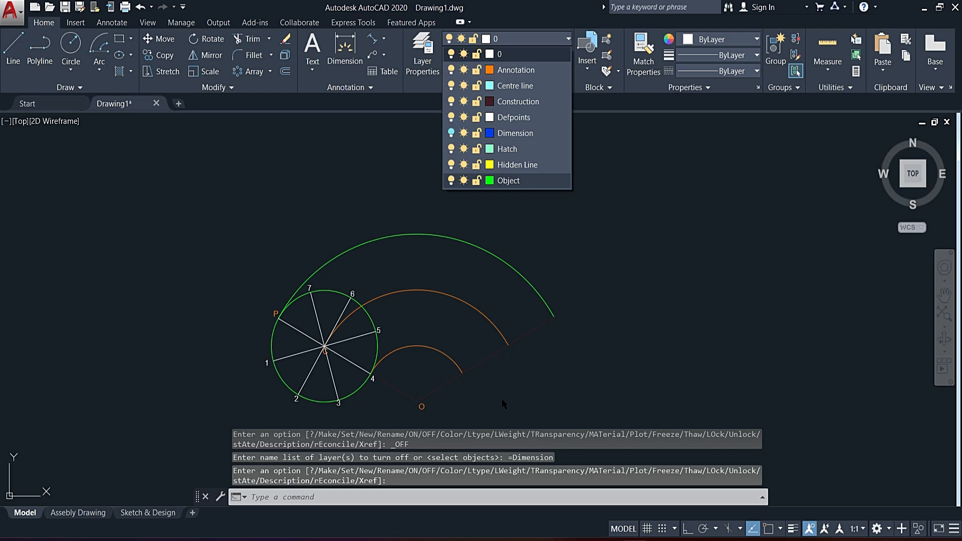
{"action": "left_click", "coordinate": [456, 364]}
{"action": "middle_click_drag", "start_coordinate": [452, 339], "coordinate": [439, 268]}
{"action": "key", "text": "Escape"}
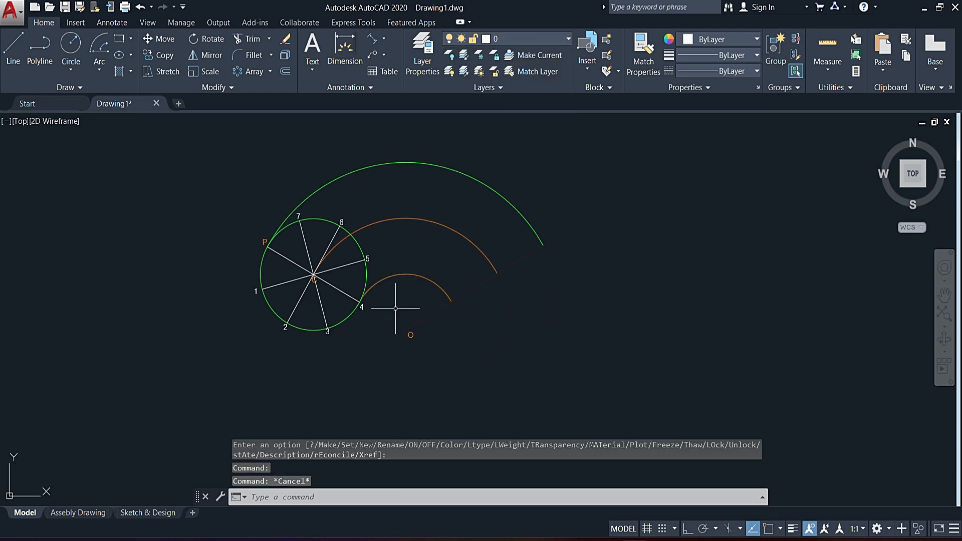
- Draw a circle centred at O whose radius reaches division point 5 on the rolling circle
{"action": "scroll", "coordinate": [395, 308], "scroll_direction": "up", "scroll_amount": 4}
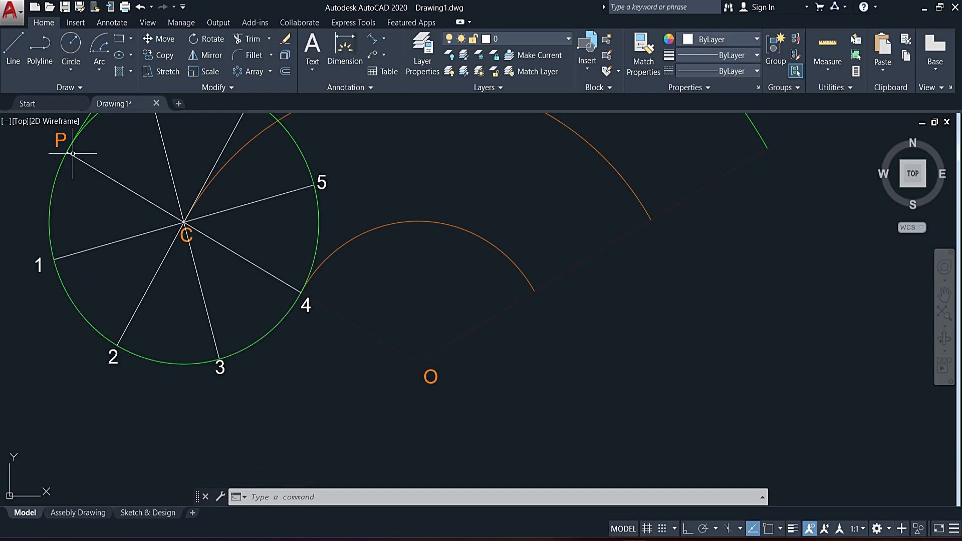
{"action": "left_click", "coordinate": [73, 47]}
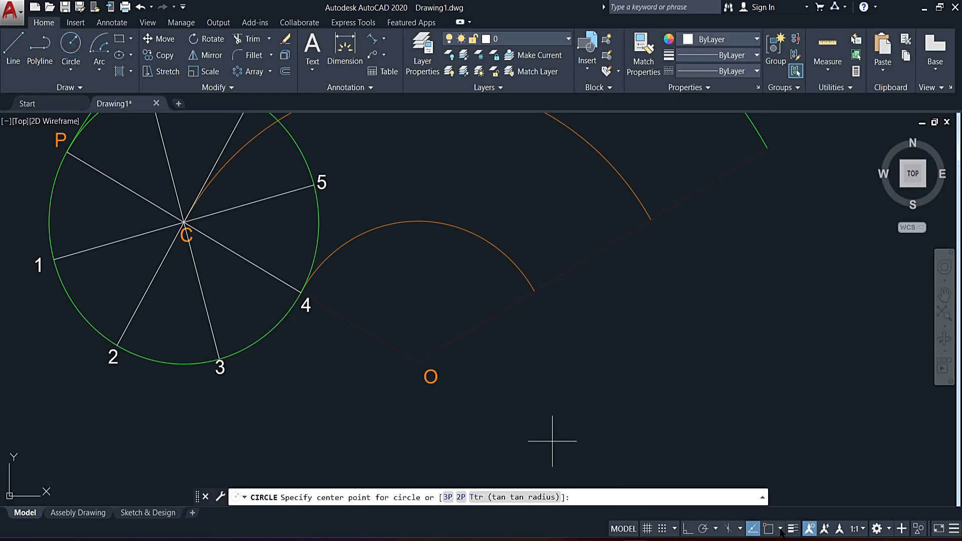
{"action": "left_click", "coordinate": [418, 363]}
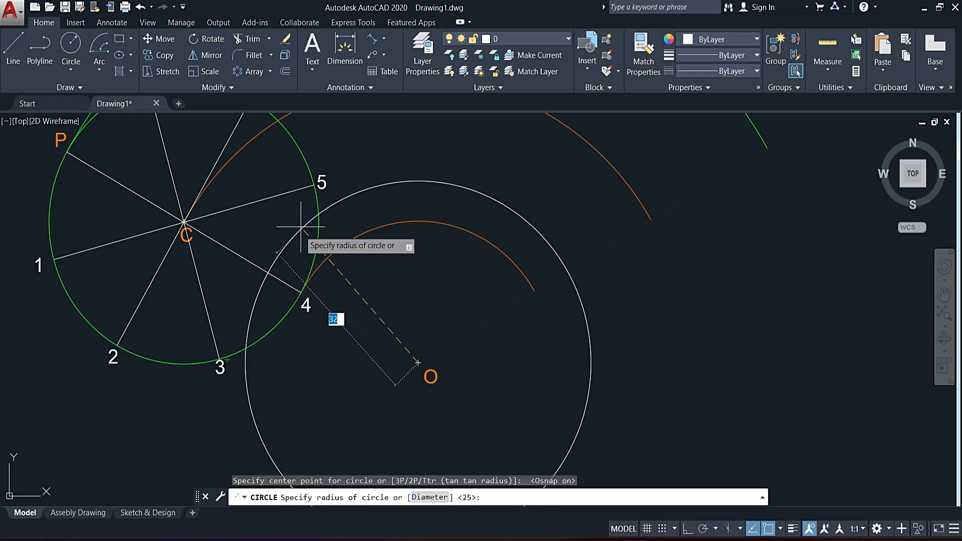
{"action": "scroll", "coordinate": [316, 188], "scroll_direction": "up", "scroll_amount": 4}
{"action": "left_click", "coordinate": [313, 183]}
{"action": "scroll", "coordinate": [397, 262], "scroll_direction": "down", "scroll_amount": 5}
{"action": "left_click", "coordinate": [498, 206]}
{"action": "left_click", "coordinate": [463, 249]}
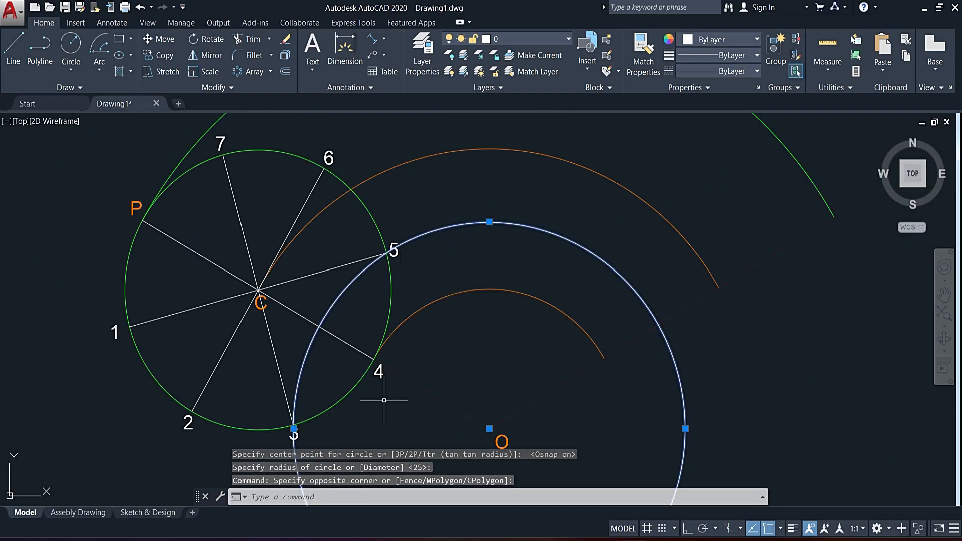
{"action": "key", "text": "Escape"}
{"action": "scroll", "coordinate": [444, 372], "scroll_direction": "down", "scroll_amount": 4}
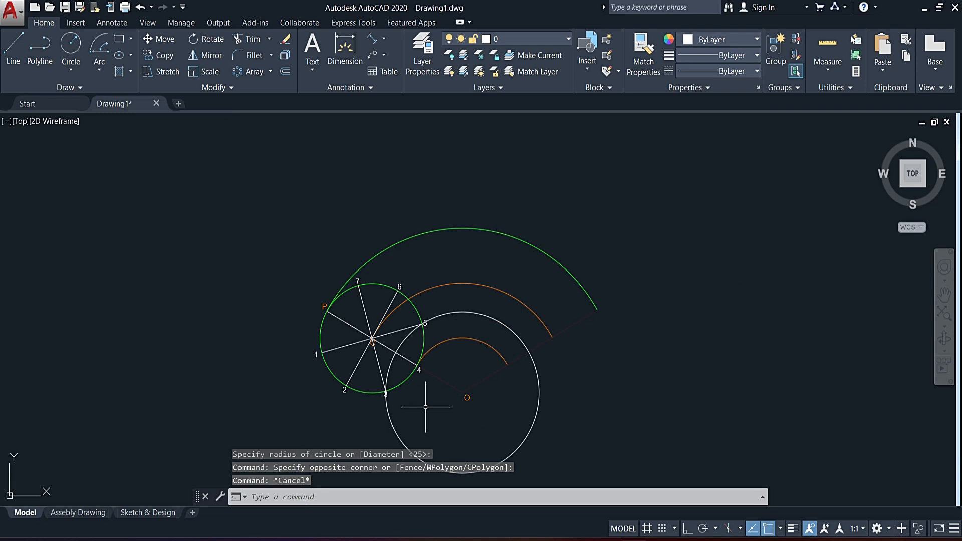
- Draw a circle centred at O whose radius reaches division point 2 on the rolling circle
{"action": "type", "text": "c"}
{"action": "key", "text": "Return"}
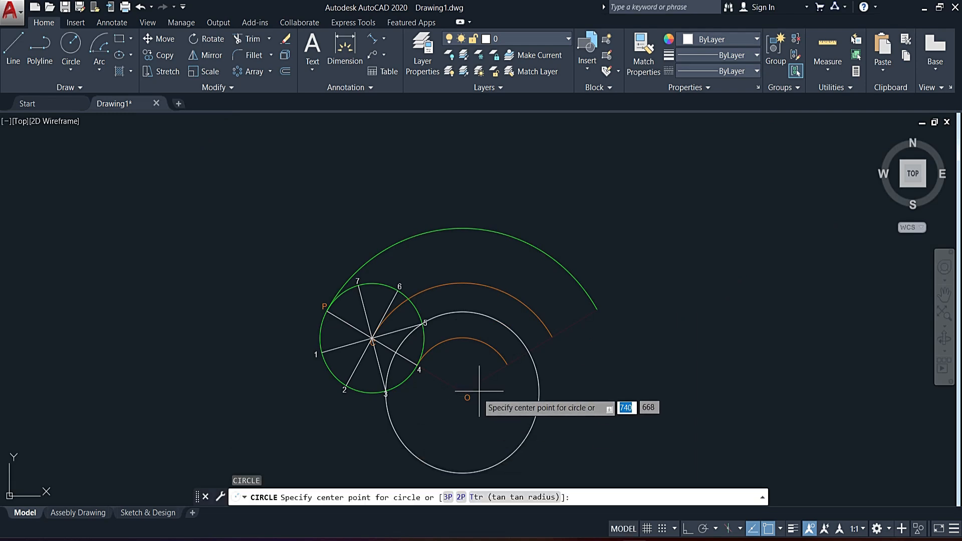
{"action": "scroll", "coordinate": [471, 396], "scroll_direction": "up", "scroll_amount": 6}
{"action": "left_click", "coordinate": [435, 381]}
{"action": "scroll", "coordinate": [381, 381], "scroll_direction": "down", "scroll_amount": 5}
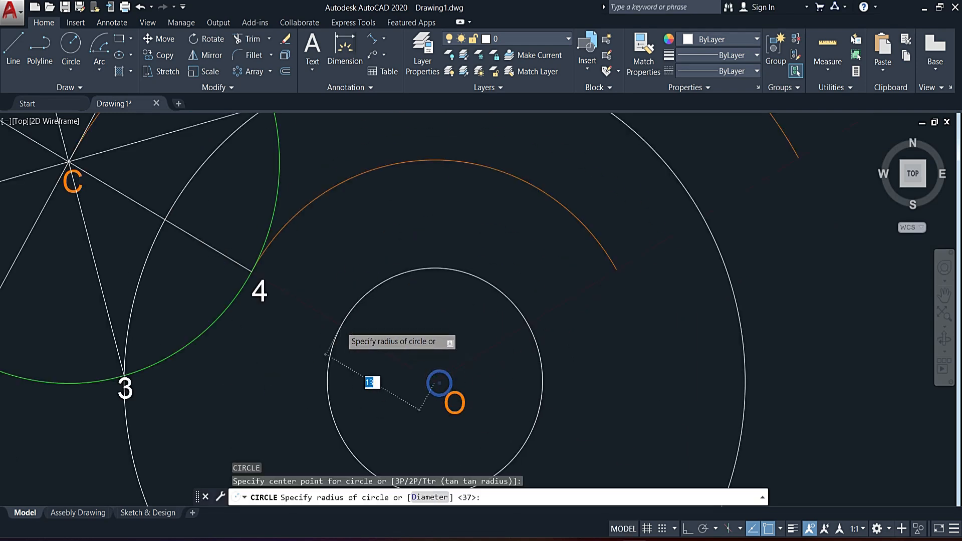
{"action": "scroll", "coordinate": [253, 335], "scroll_direction": "up", "scroll_amount": 5}
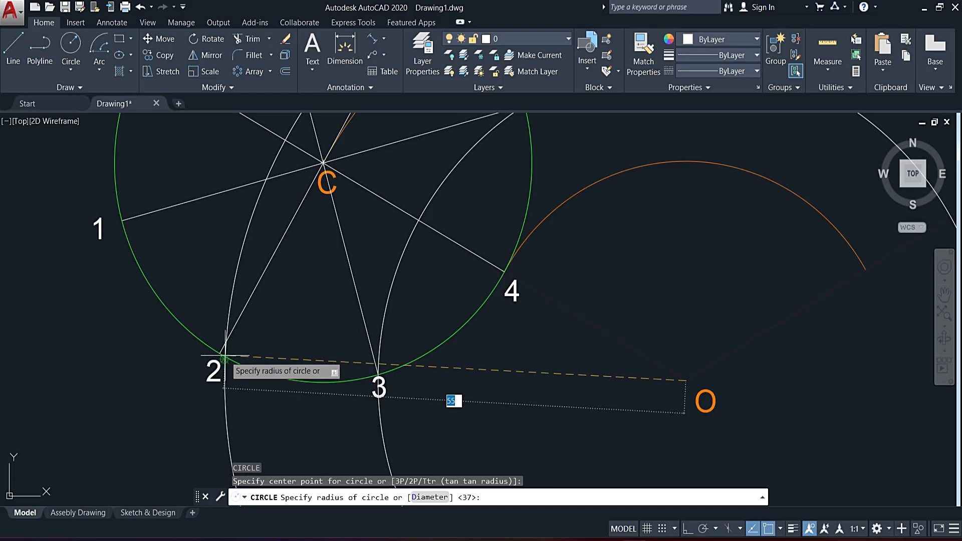
{"action": "left_click", "coordinate": [227, 356]}
{"action": "scroll", "coordinate": [267, 357], "scroll_direction": "down", "scroll_amount": 4}
{"action": "scroll", "coordinate": [268, 357], "scroll_direction": "down", "scroll_amount": 2}
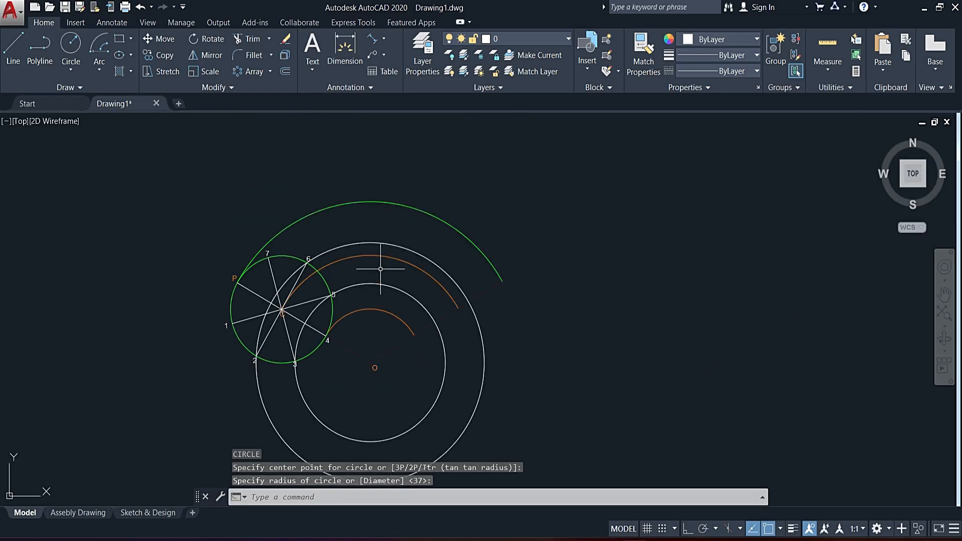
- Draw a circle centred at O whose radius reaches division point 1 on the rolling circle
{"action": "key", "text": "Return"}
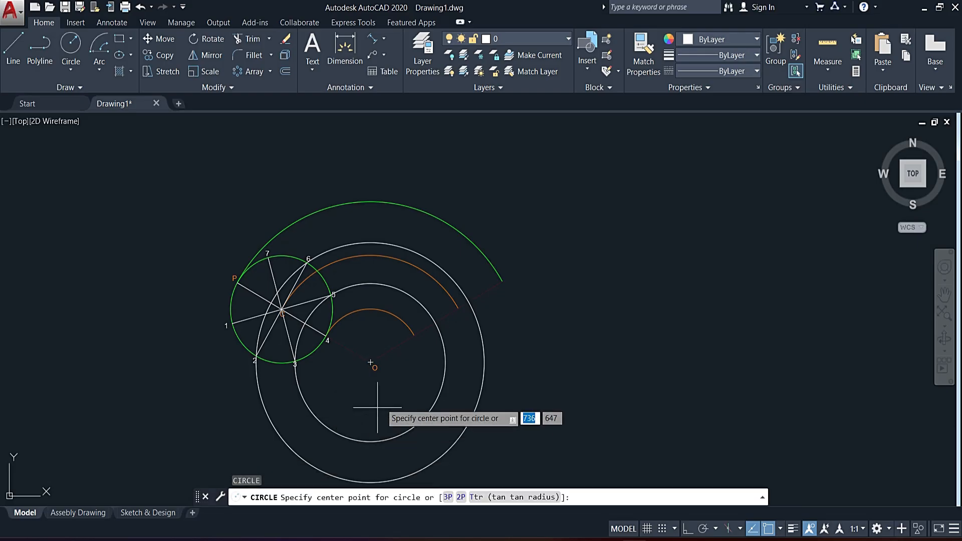
{"action": "scroll", "coordinate": [370, 362], "scroll_direction": "up", "scroll_amount": 5}
{"action": "left_click", "coordinate": [370, 361]}
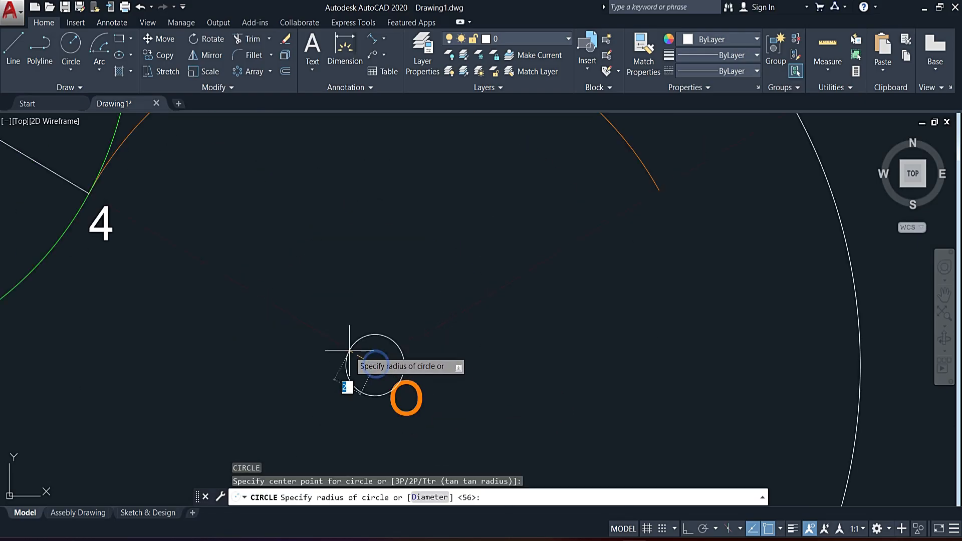
{"action": "scroll", "coordinate": [361, 371], "scroll_direction": "down", "scroll_amount": 3}
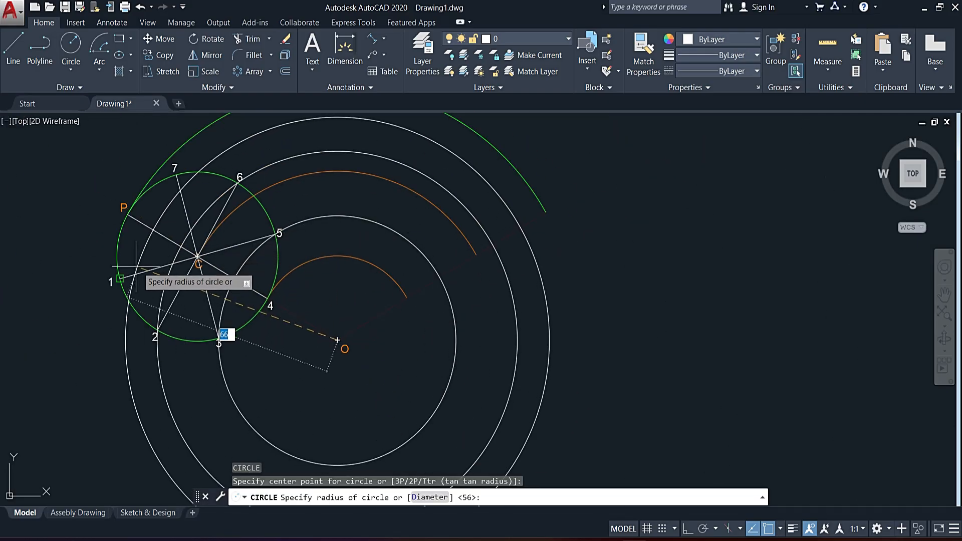
{"action": "left_click", "coordinate": [119, 281]}
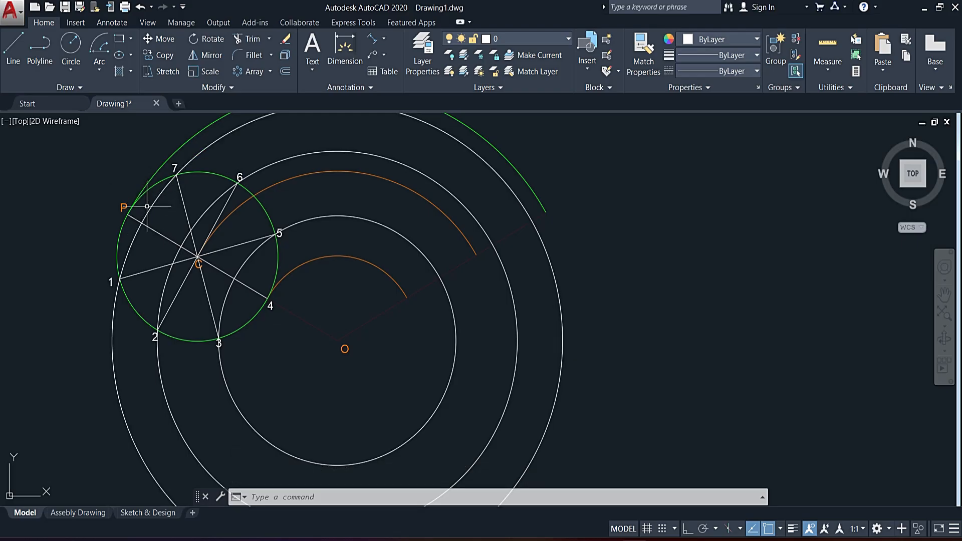
{"action": "middle_click_drag", "start_coordinate": [177, 163], "coordinate": [163, 217]}
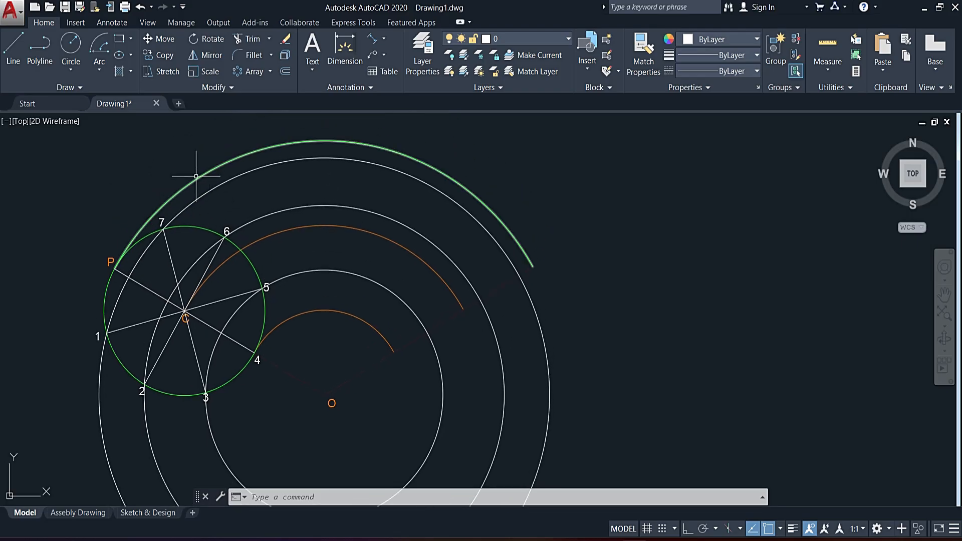
{"action": "left_click", "coordinate": [198, 185]}
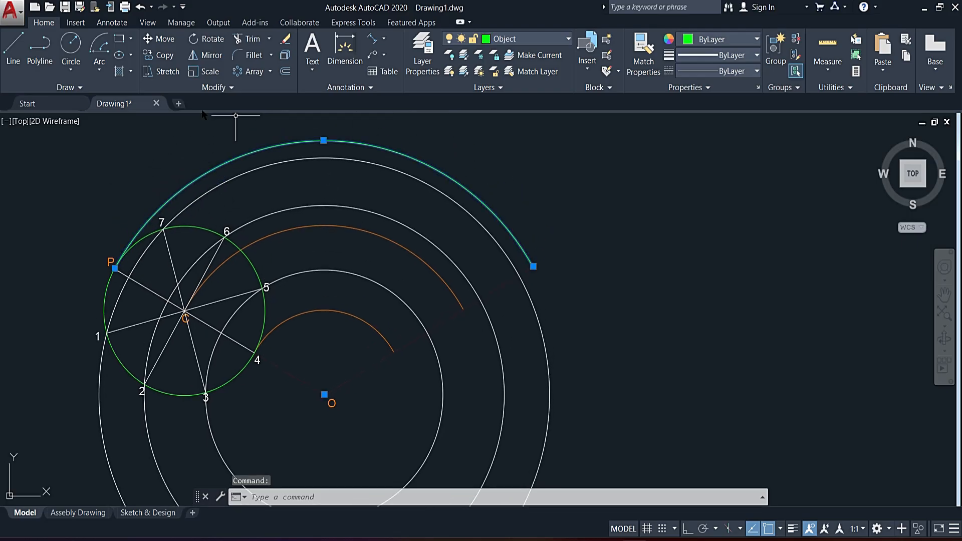
{"action": "key", "text": "Escape"}
{"action": "mouse_move", "coordinate": [336, 366]}
{"action": "middle_mouse_down"}
{"action": "mouse_move", "coordinate": [333, 326]}
{"action": "mouse_move", "coordinate": [391, 311]}
{"action": "middle_mouse_up"}
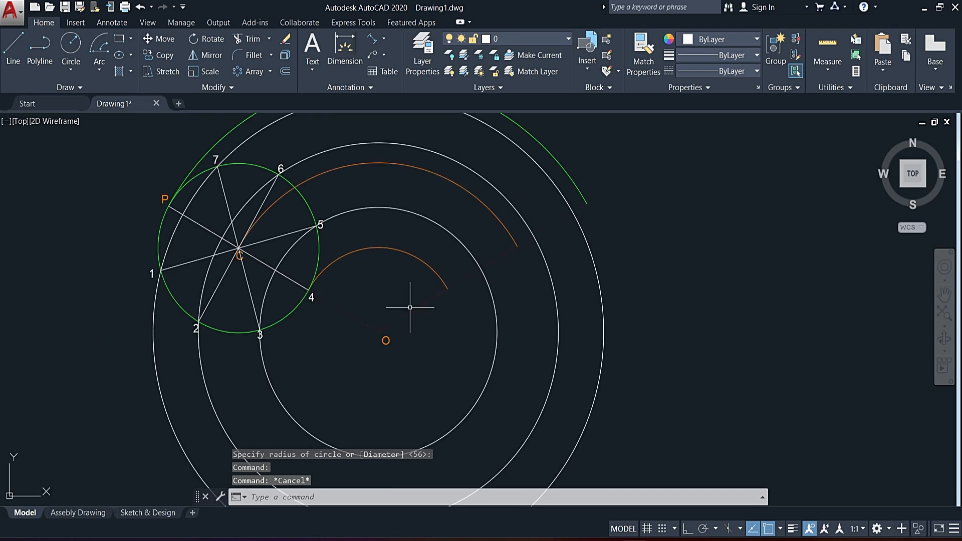
- Trim the lower parts of the three concentric circles, using the rolling circle and the far radial line from O as cutting edges
{"action": "left_click", "coordinate": [176, 300]}
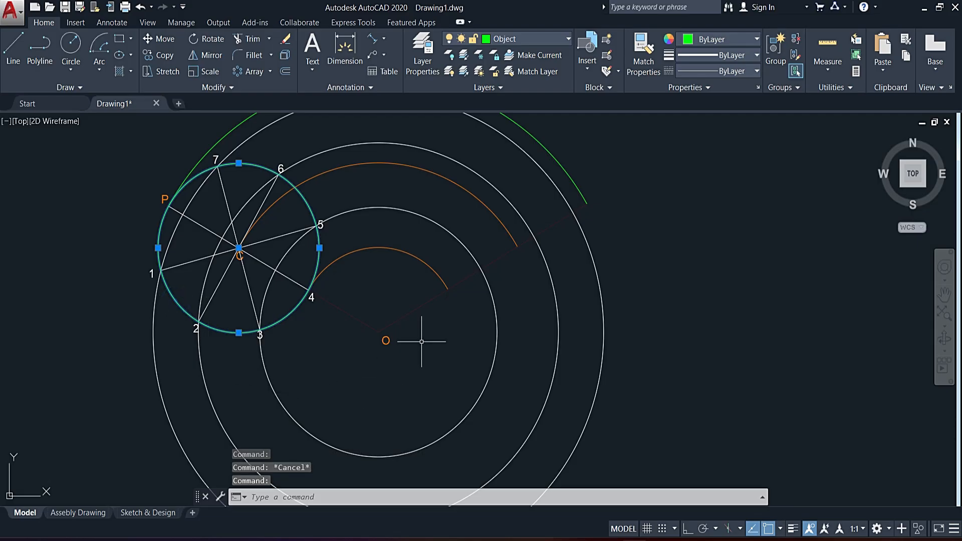
{"action": "left_click", "coordinate": [426, 306]}
{"action": "left_click", "coordinate": [396, 310]}
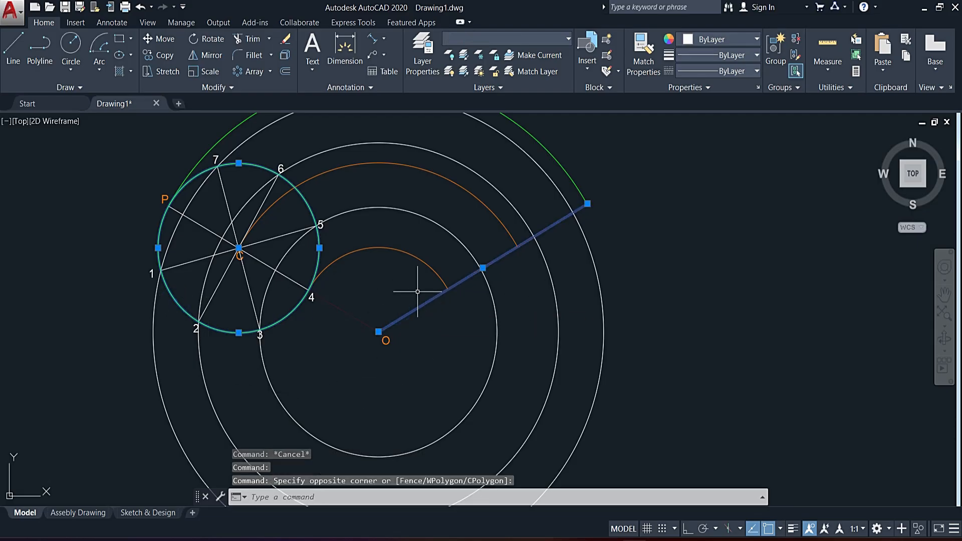
{"action": "key", "text": "Return"}
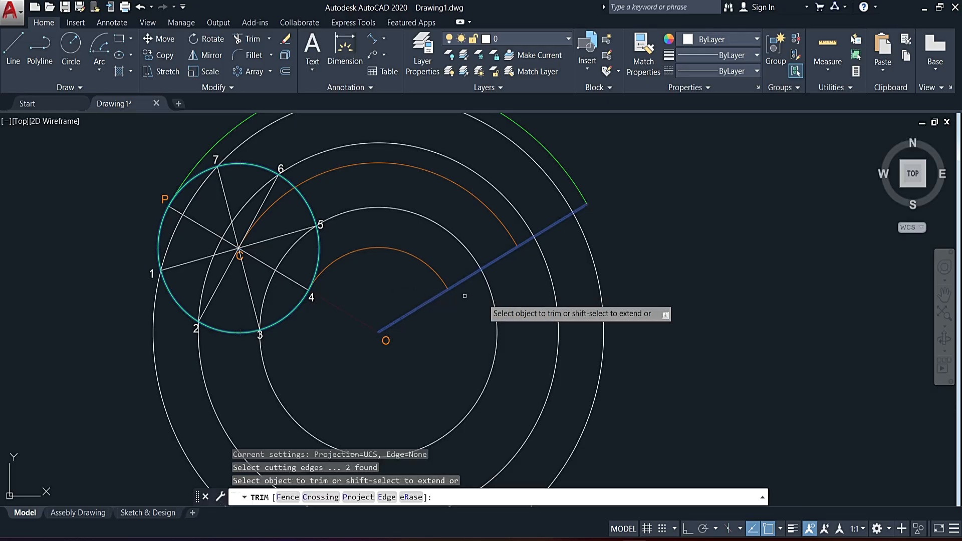
{"action": "left_click", "coordinate": [633, 323]}
{"action": "left_click", "coordinate": [471, 369]}
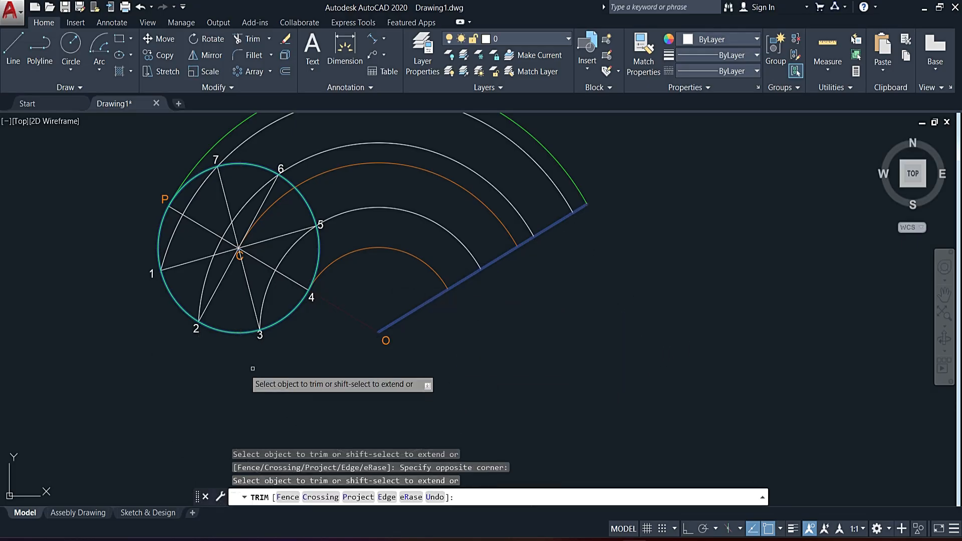
{"action": "key", "text": "Escape"}
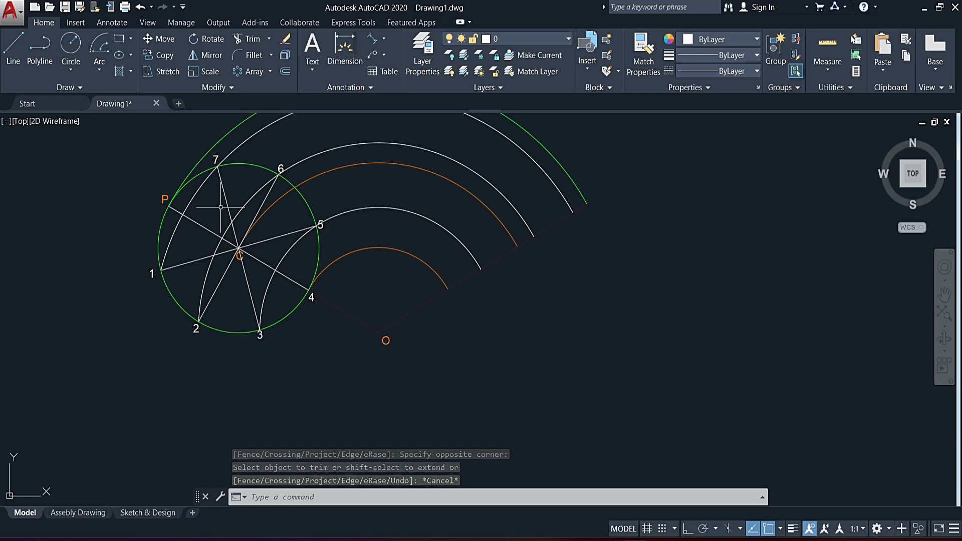
{"action": "middle_click_drag", "start_coordinate": [569, 311], "coordinate": [595, 339]}
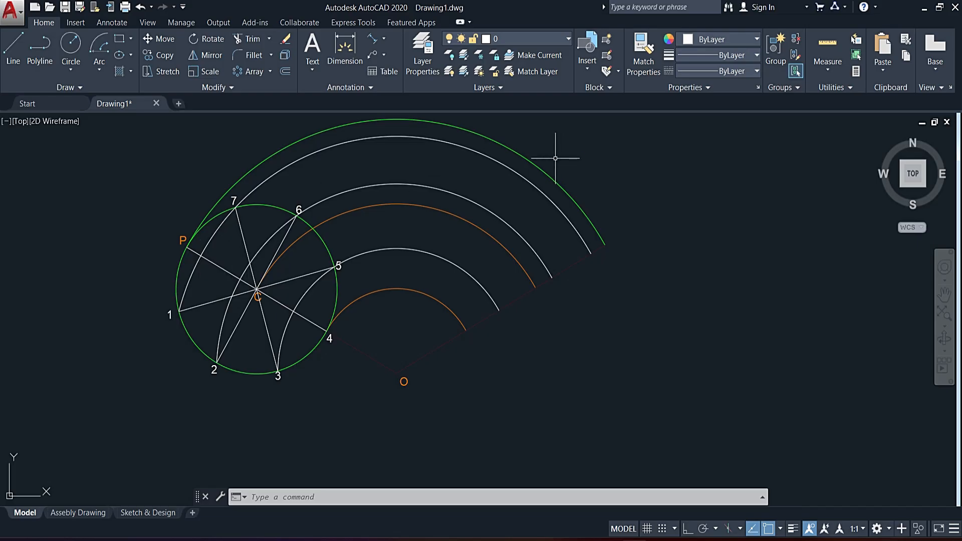
{"action": "left_click", "coordinate": [554, 174]}
{"action": "left_click", "coordinate": [555, 170]}
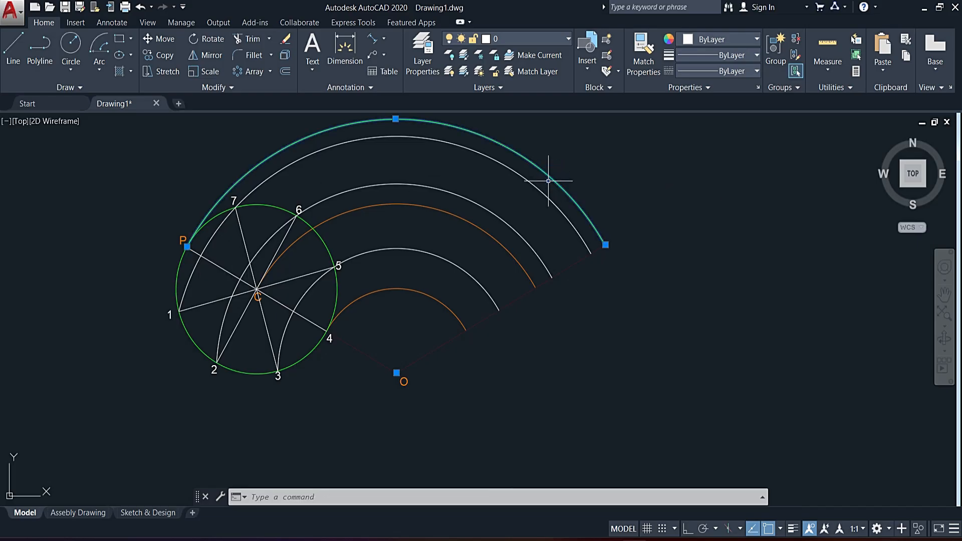
{"action": "key", "text": "Escape"}
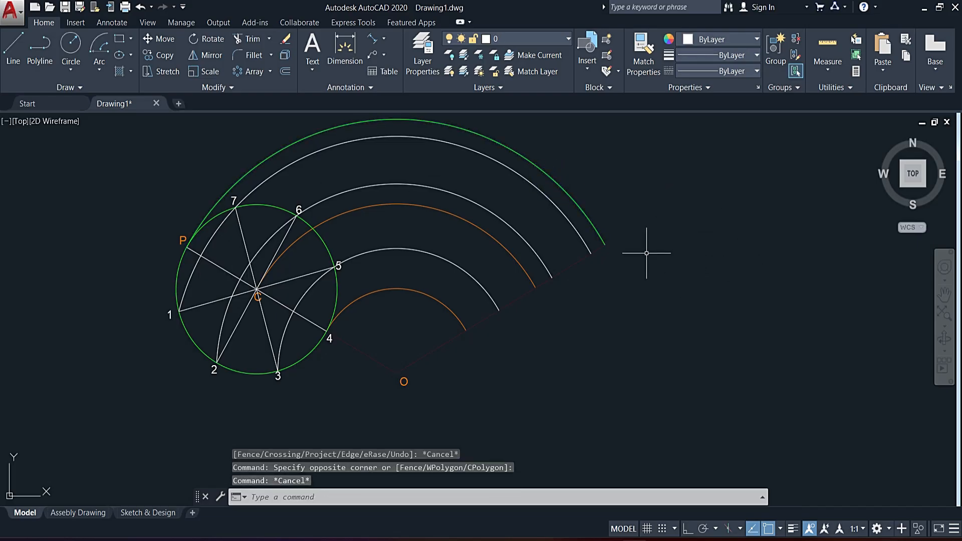
- Divide the green directing arc starting at P into 8 equal segments
{"action": "type", "text": "div"}
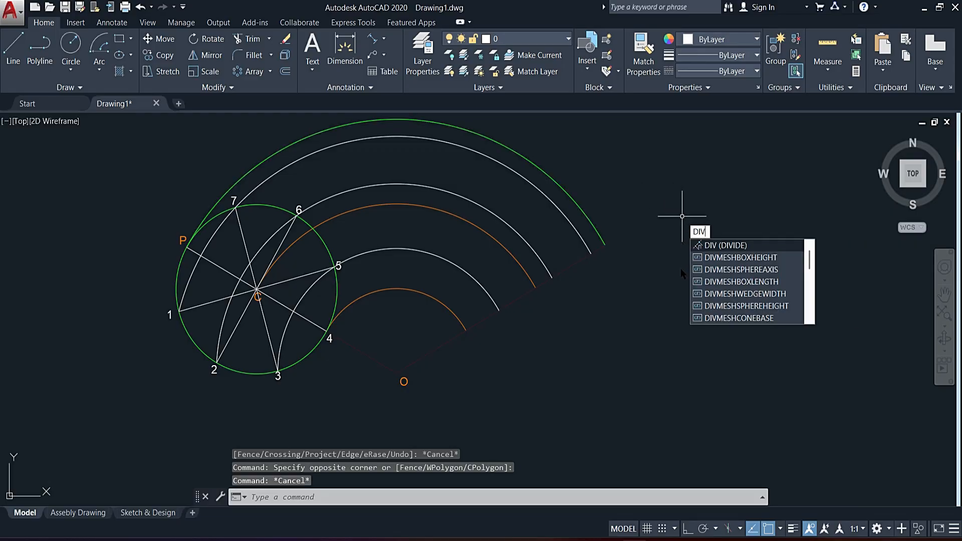
{"action": "key", "text": "Return"}
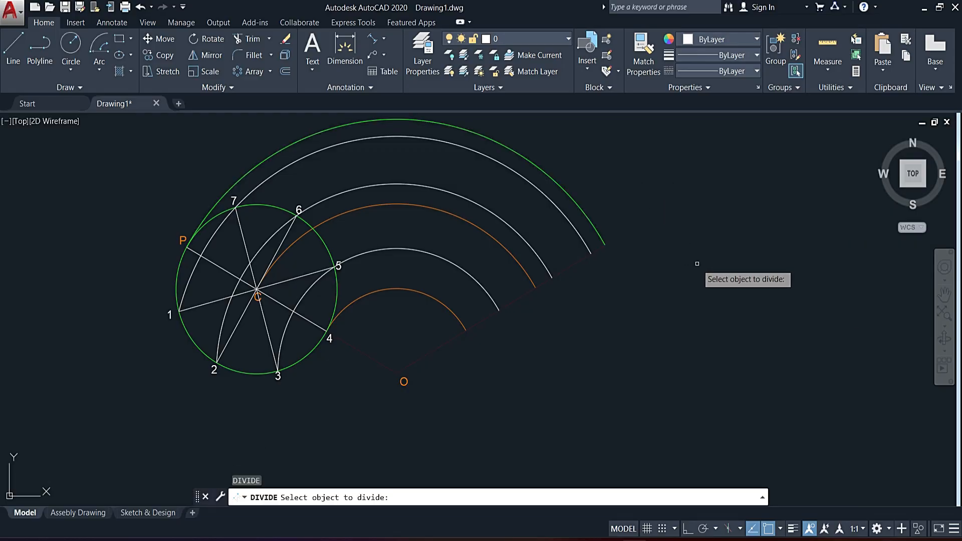
{"action": "left_click", "coordinate": [578, 204]}
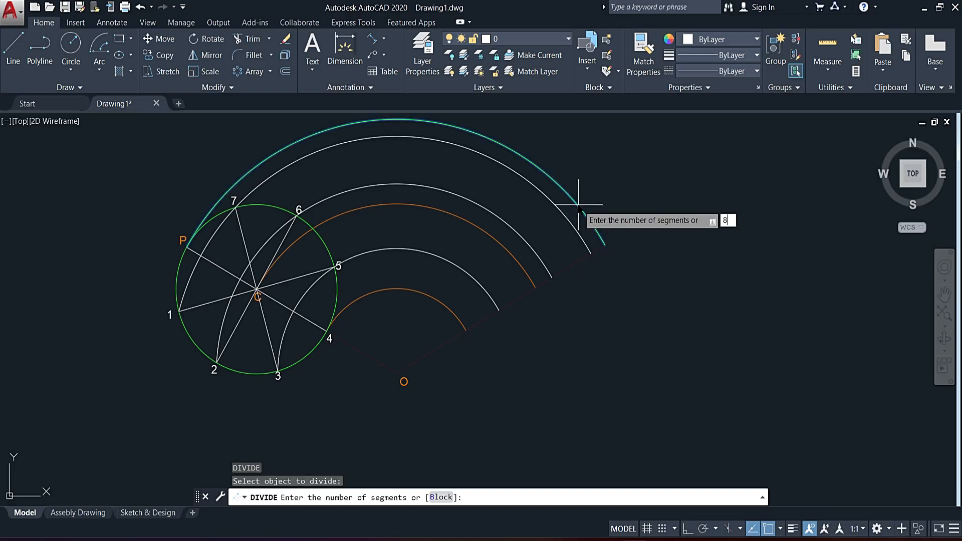
{"action": "key", "text": "Return"}
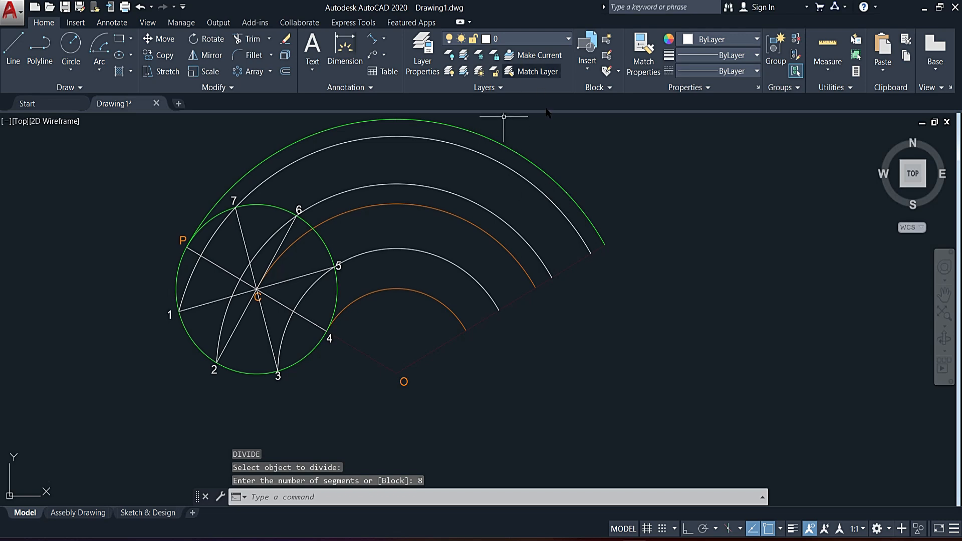
- Set the point style to an X marker with a size of 1 in absolute units
{"action": "type", "text": "PTYPE"}
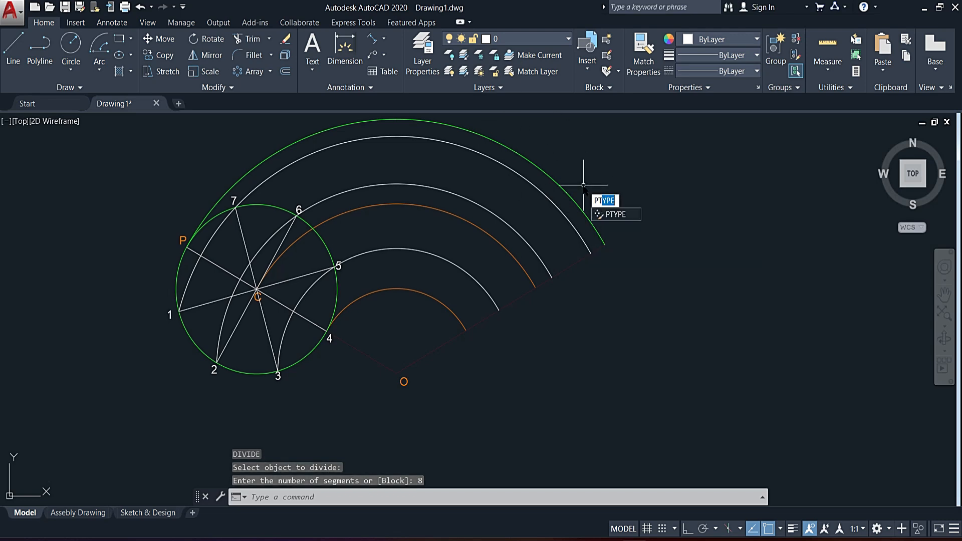
{"action": "key", "text": "Return"}
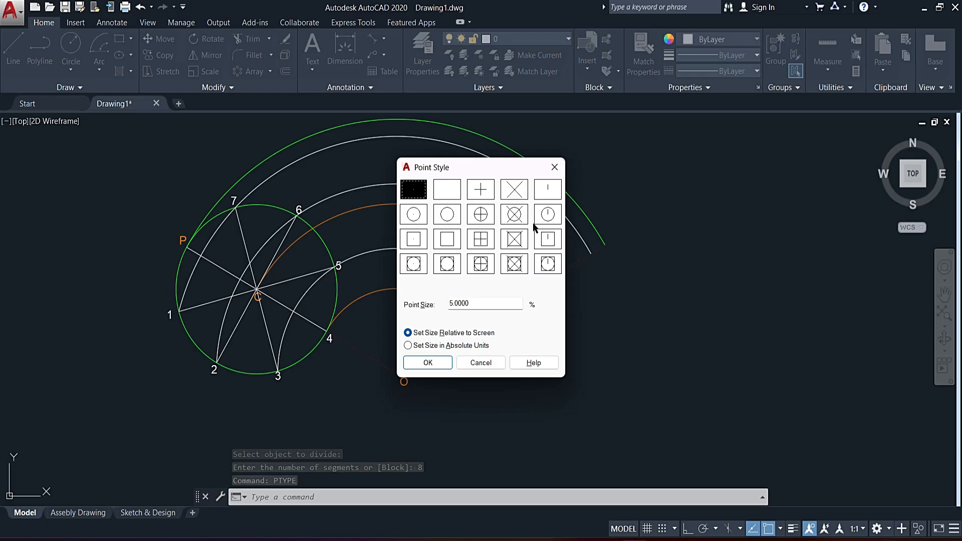
{"action": "left_click", "coordinate": [517, 195]}
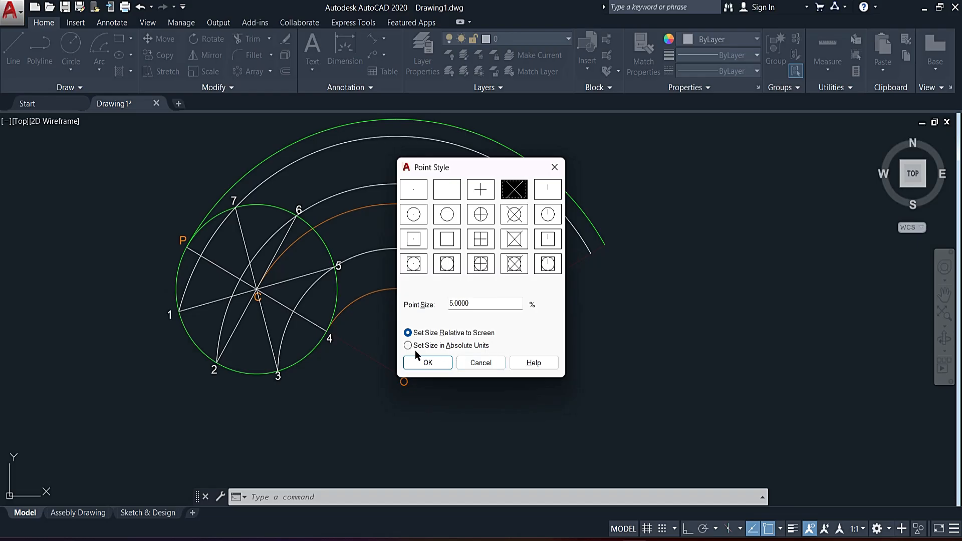
{"action": "left_click_drag", "start_coordinate": [486, 301], "coordinate": [440, 303]}
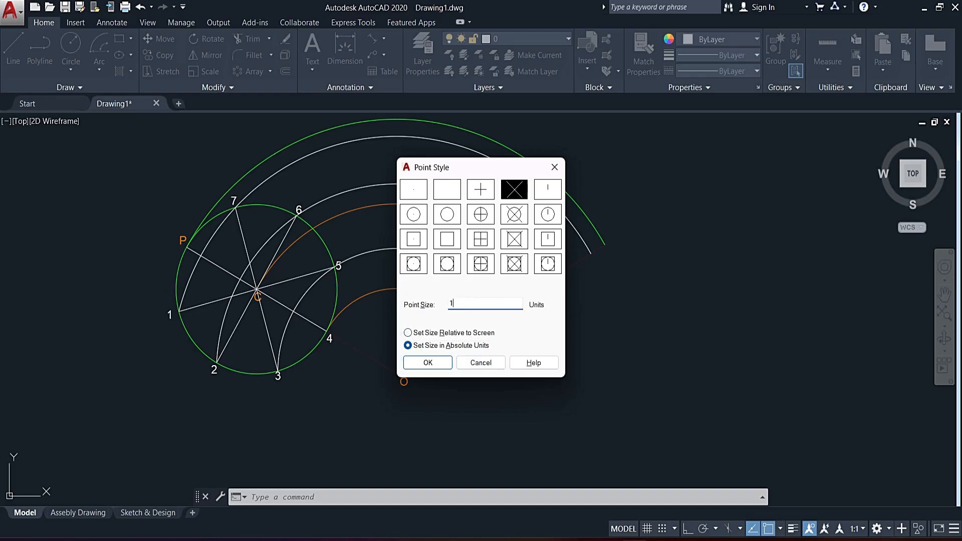
{"action": "key", "text": "Return"}
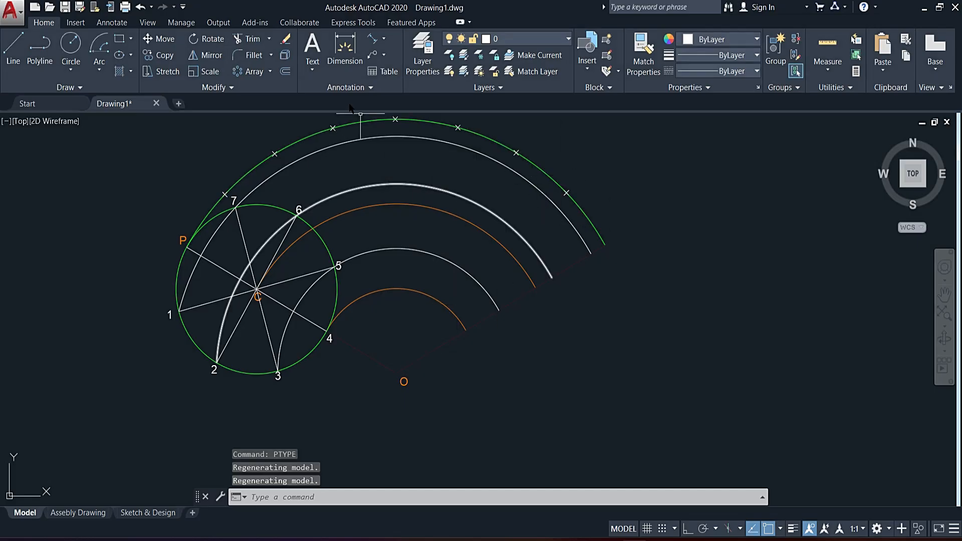
- Draw radial lines joining O to the first two division marks from the directing arc's free end opposite P
{"action": "left_click", "coordinate": [13, 47]}
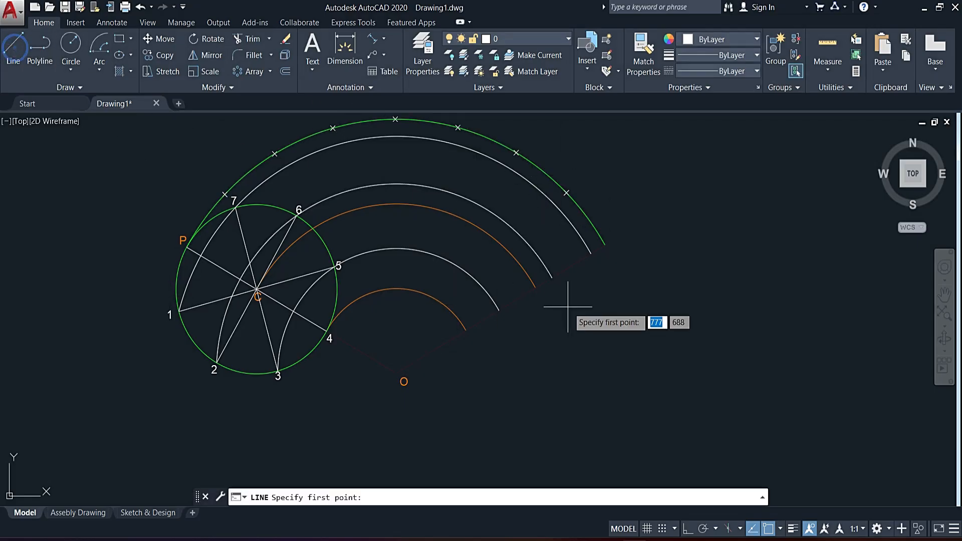
{"action": "left_click", "coordinate": [566, 192]}
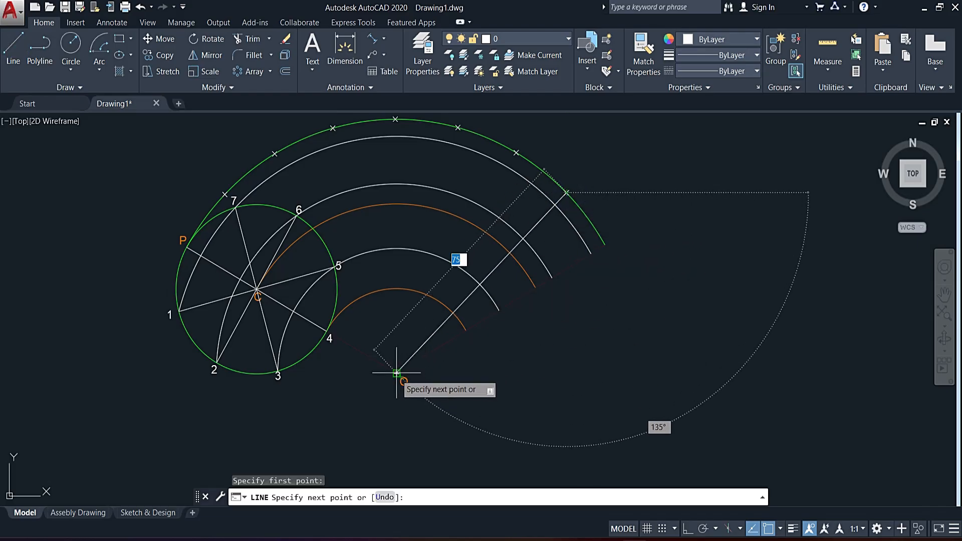
{"action": "left_click", "coordinate": [397, 373]}
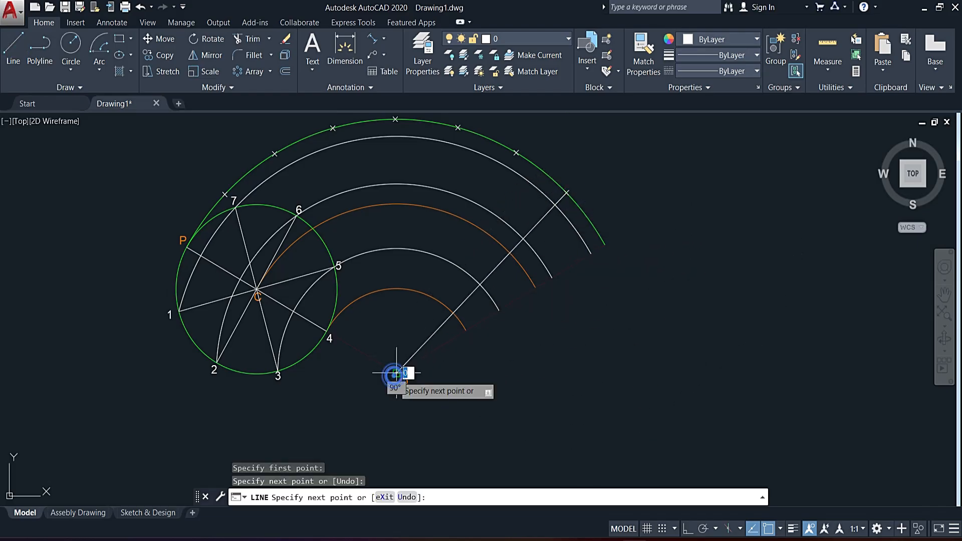
{"action": "left_click", "coordinate": [516, 153]}
{"action": "key", "text": "Return"}
- Draw radial lines joining O to the third and fourth division marks, counted from the directing arc's free end
{"action": "key", "text": "Return"}
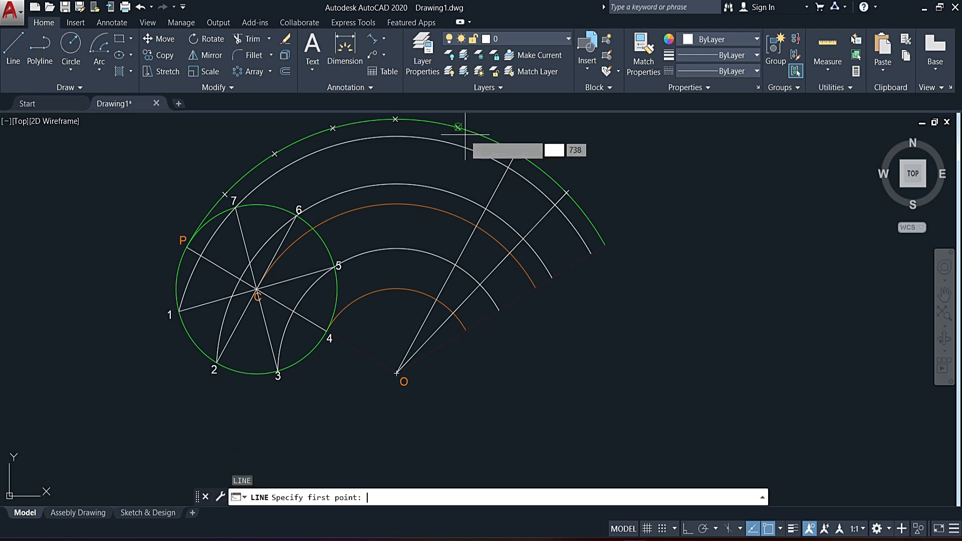
{"action": "left_click", "coordinate": [458, 128]}
{"action": "left_click", "coordinate": [397, 373]}
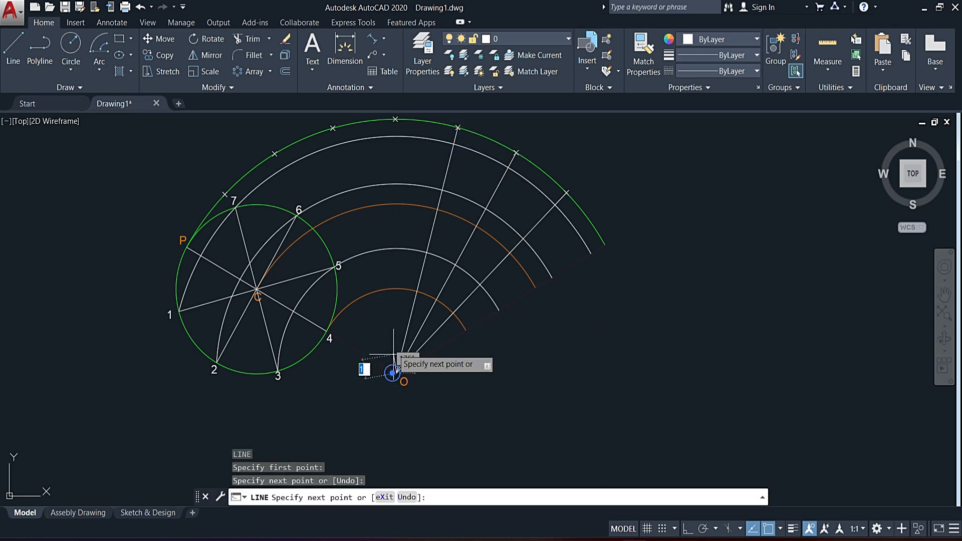
{"action": "left_click", "coordinate": [396, 121]}
{"action": "middle_click_drag", "start_coordinate": [371, 201], "coordinate": [420, 321]}
{"action": "key", "text": "Return"}
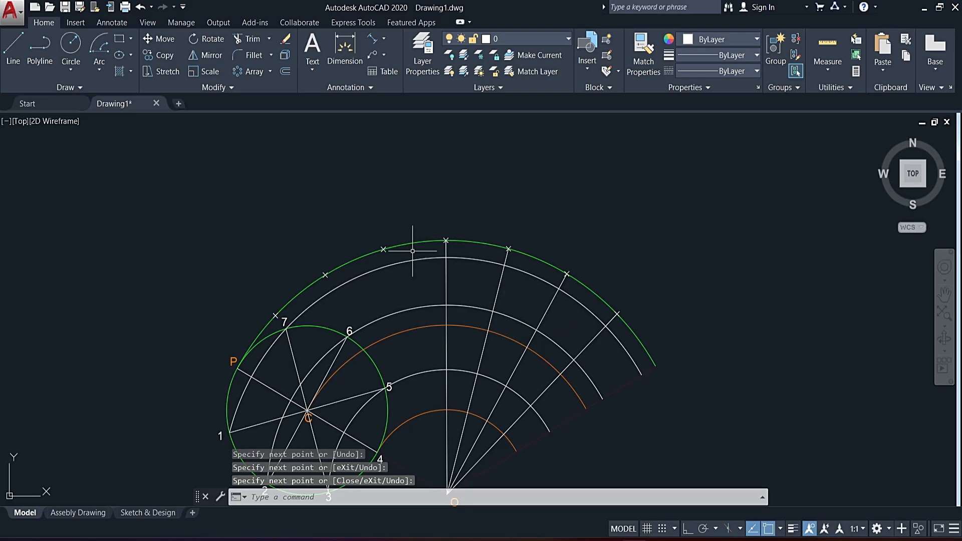
- Draw radial lines joining O to the fifth and sixth division marks, counted from the directing arc's free end
{"action": "key", "text": "Return"}
{"action": "left_click", "coordinate": [383, 249]}
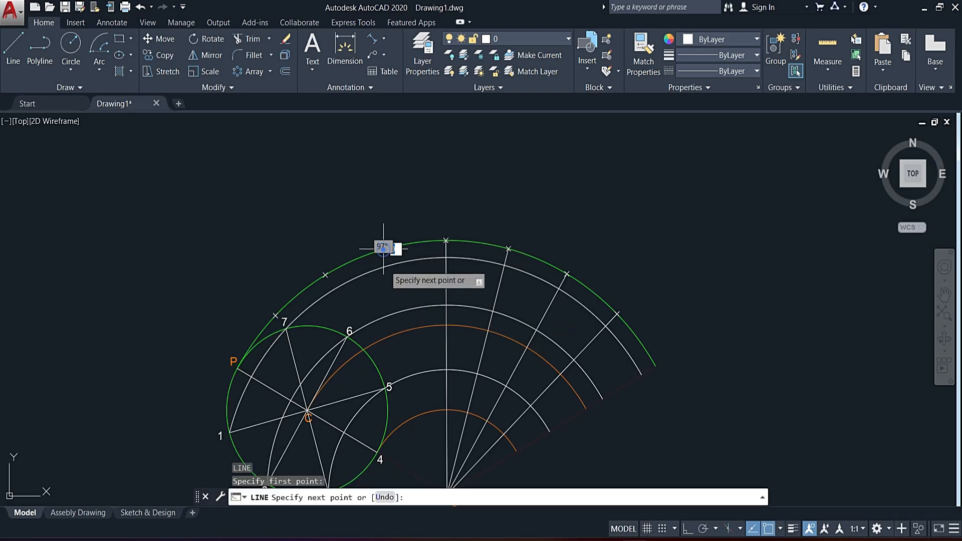
{"action": "mouse_move", "coordinate": [425, 400]}
{"action": "middle_mouse_down"}
{"action": "mouse_move", "coordinate": [422, 264]}
{"action": "mouse_move", "coordinate": [421, 288]}
{"action": "middle_mouse_up"}
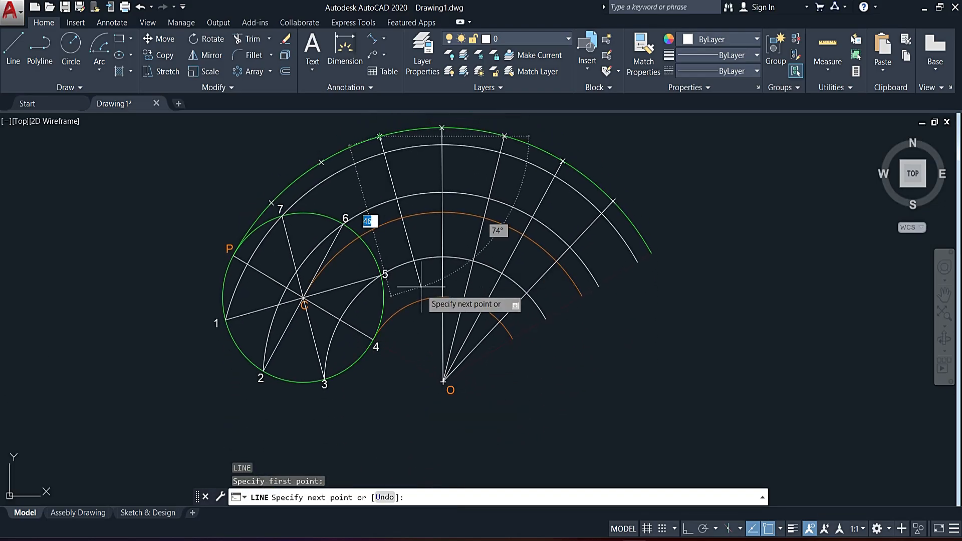
{"action": "left_click", "coordinate": [444, 381]}
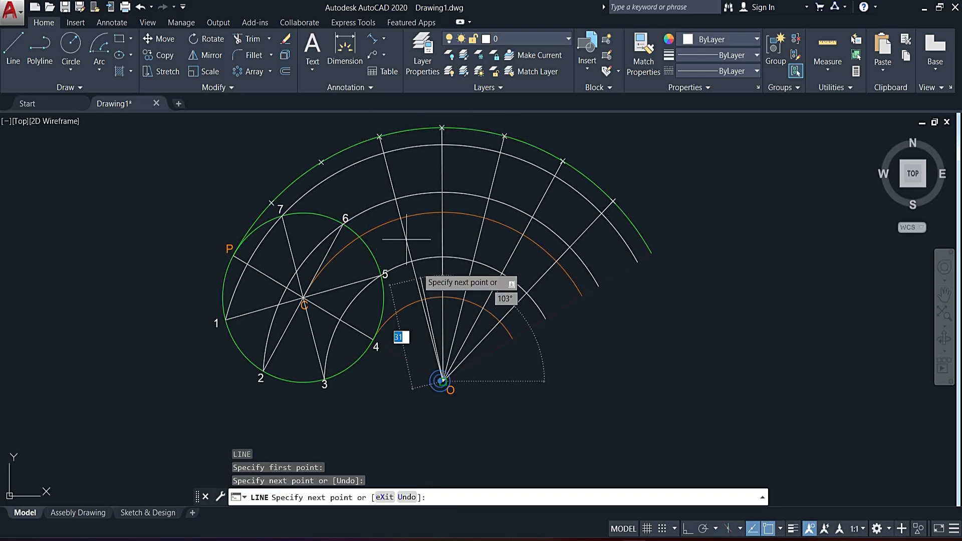
{"action": "left_click", "coordinate": [320, 162]}
{"action": "key", "text": "Return"}
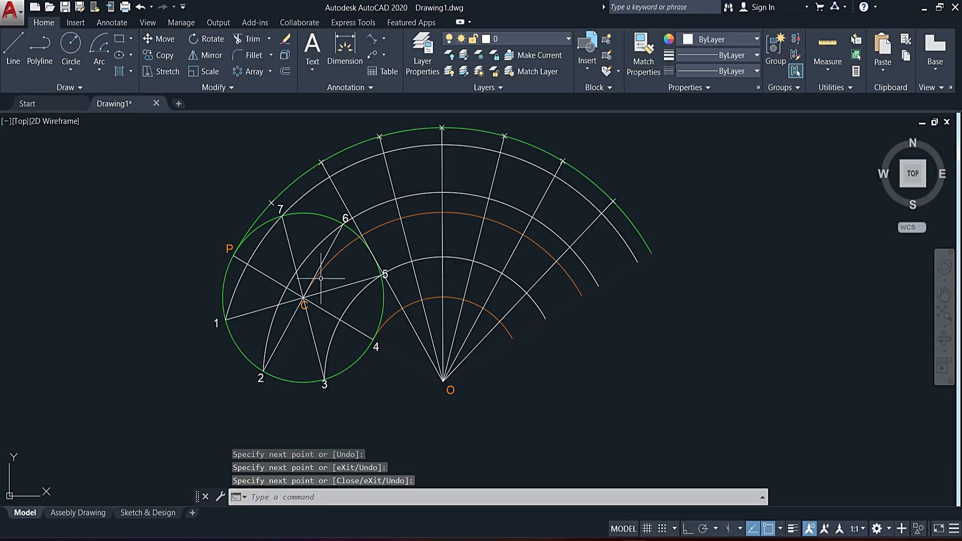
- Draw the last radial line from the seventh division mark, the one nearest P, to O
{"action": "key", "text": "Return"}
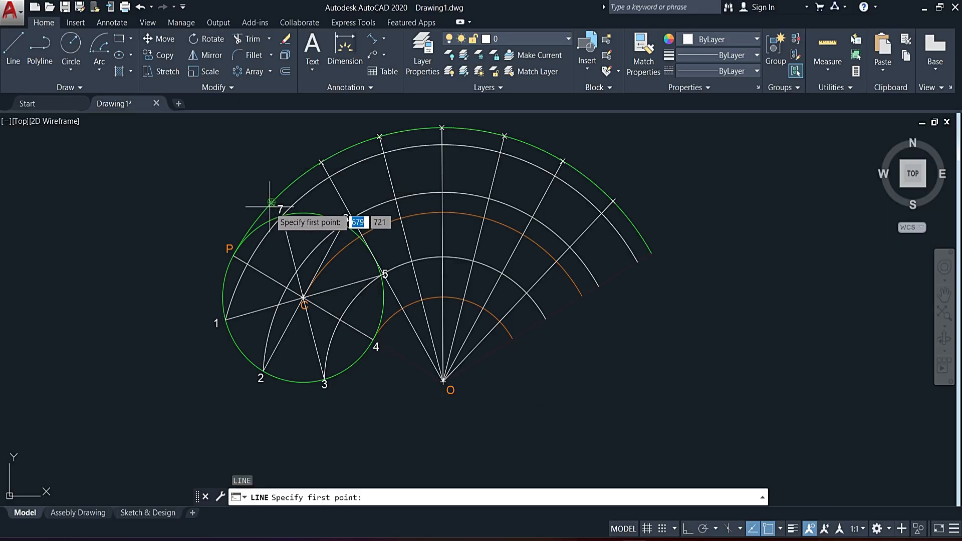
{"action": "left_click", "coordinate": [271, 202]}
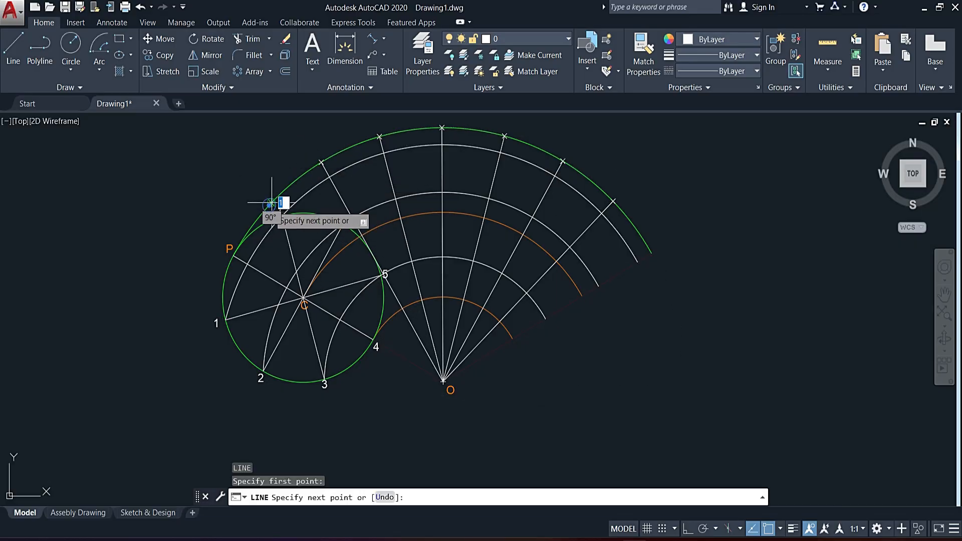
{"action": "left_click", "coordinate": [443, 381]}
{"action": "key", "text": "Escape"}
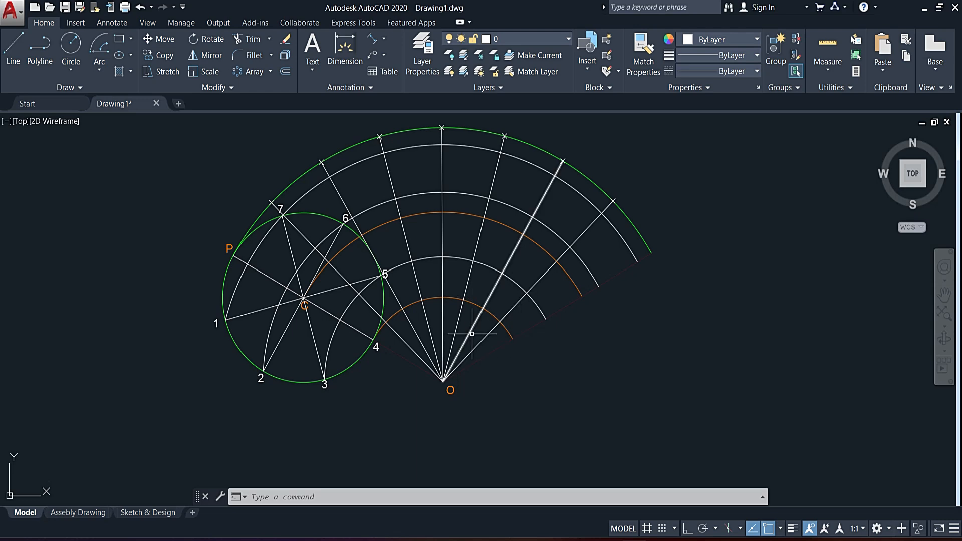
- Examine where the radial lines from O cross the orange centre arc through C, highlighting the lines and the arc
{"action": "scroll", "coordinate": [496, 334], "scroll_direction": "up", "scroll_amount": 2}
{"action": "left_click", "coordinate": [506, 336]}
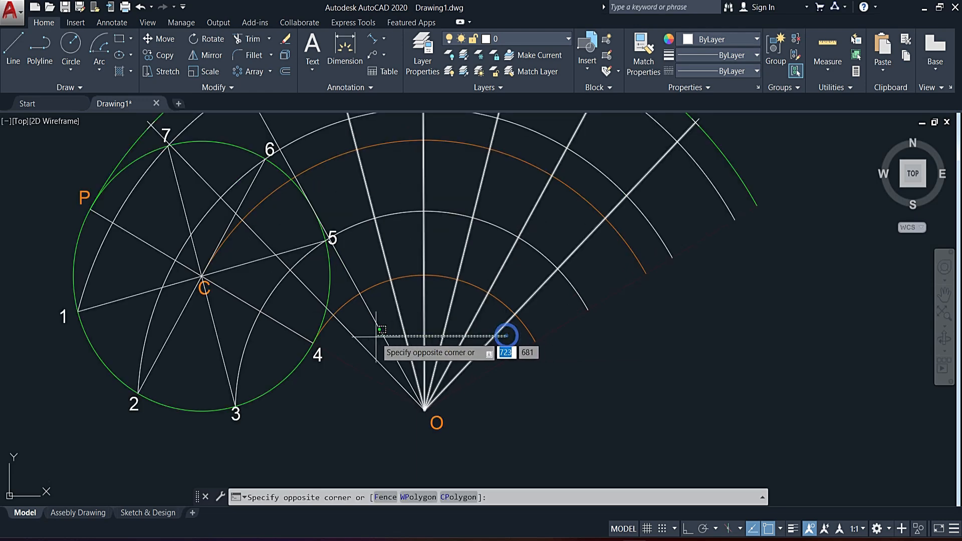
{"action": "left_click", "coordinate": [346, 341]}
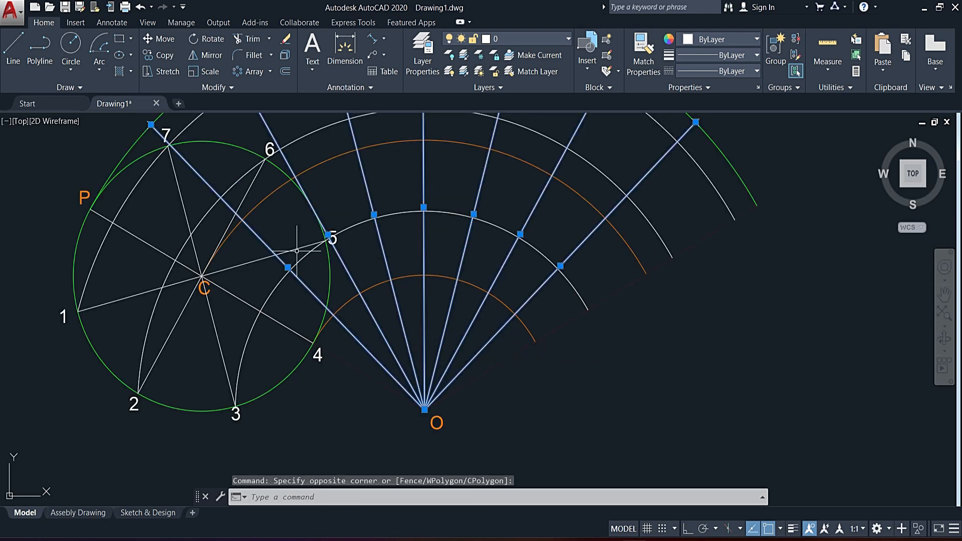
{"action": "left_click", "coordinate": [324, 160]}
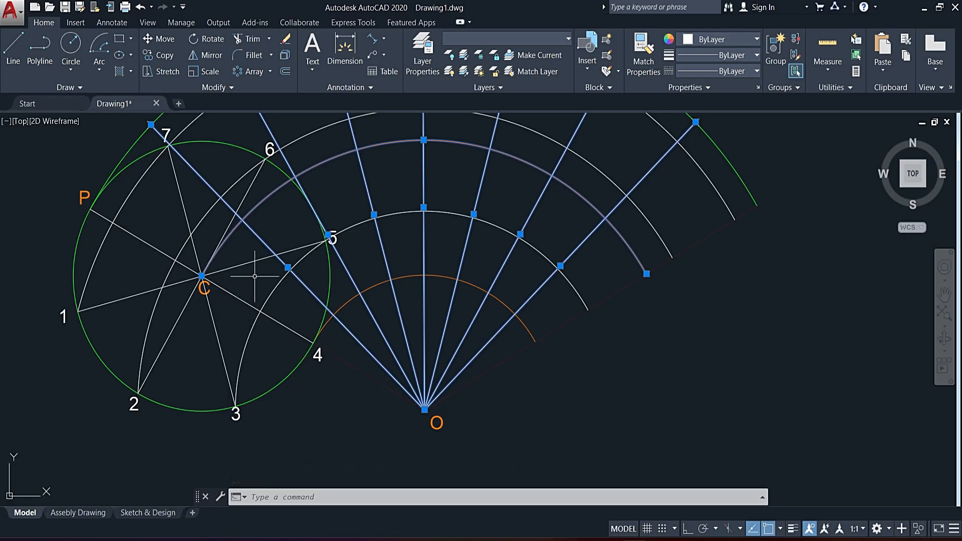
{"action": "key", "text": "Escape"}
{"action": "left_click", "coordinate": [275, 239]}
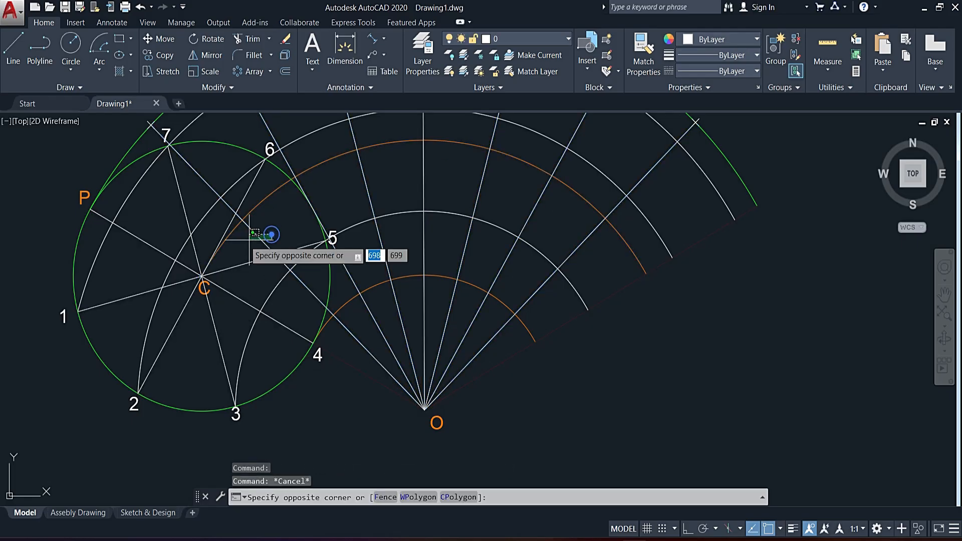
{"action": "left_click", "coordinate": [245, 248]}
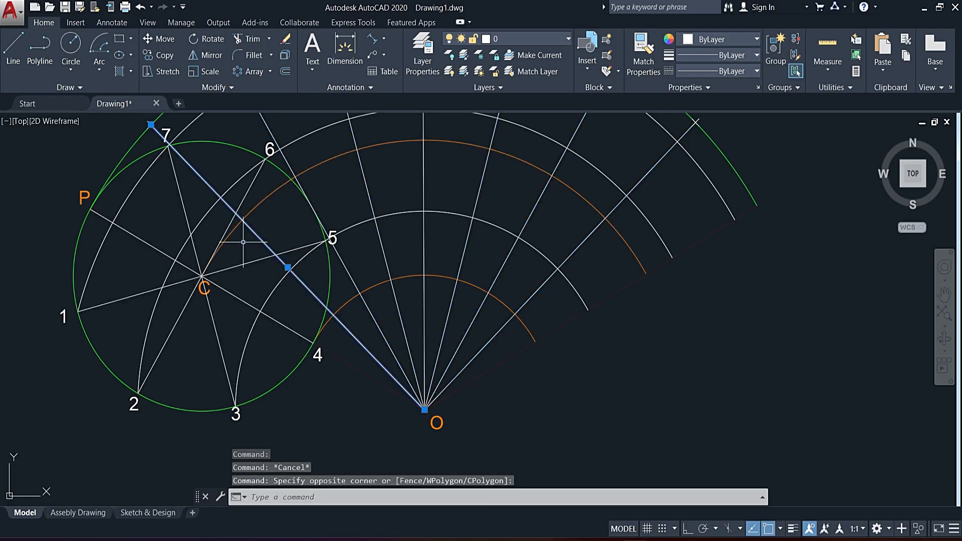
{"action": "left_click", "coordinate": [353, 281]}
{"action": "left_click", "coordinate": [331, 253]}
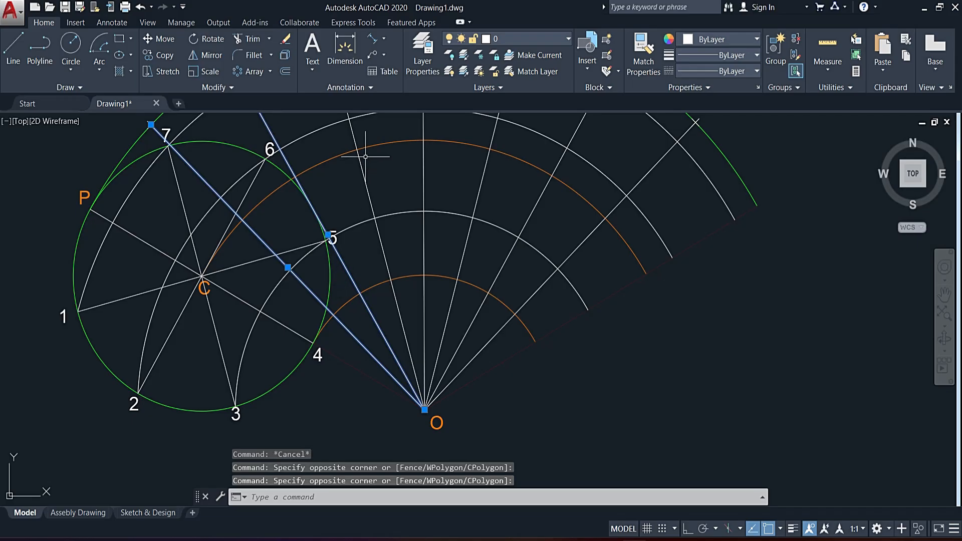
{"action": "left_click", "coordinate": [384, 176]}
{"action": "left_click", "coordinate": [356, 190]}
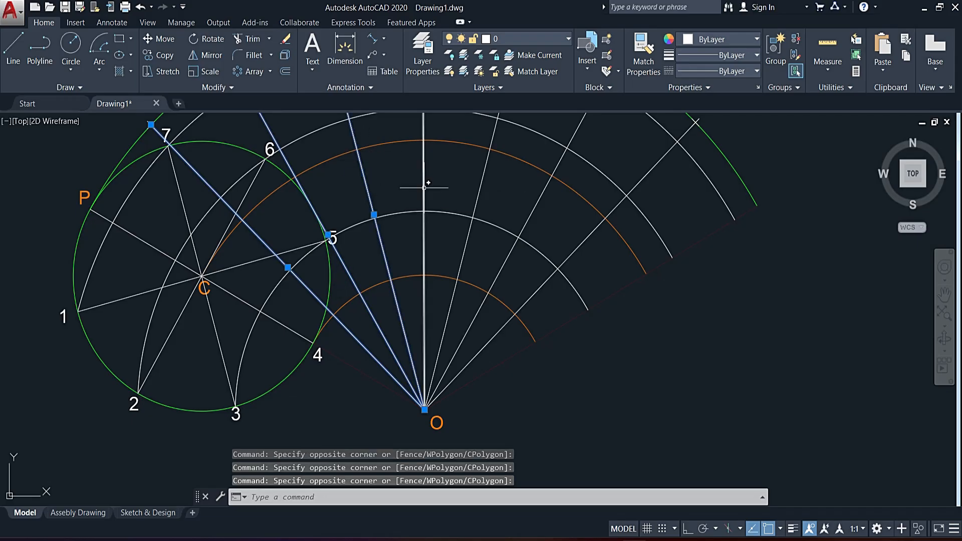
{"action": "key", "text": "Escape"}
- Copy the label C beside the orange centre arc's intersections with the first two radial lines after C
{"action": "scroll", "coordinate": [217, 289], "scroll_direction": "up", "scroll_amount": 5}
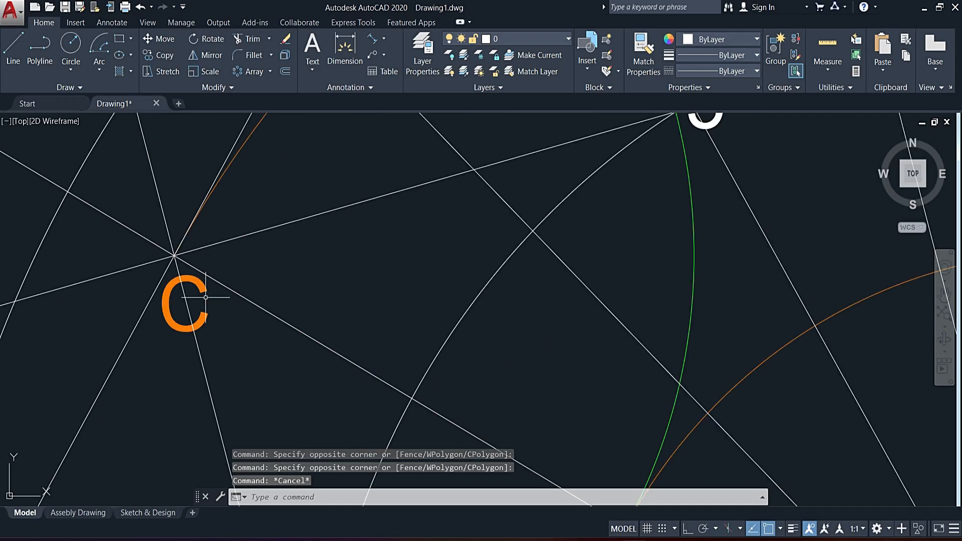
{"action": "left_click", "coordinate": [215, 280]}
{"action": "type", "text": "co"}
{"action": "key", "text": "Return"}
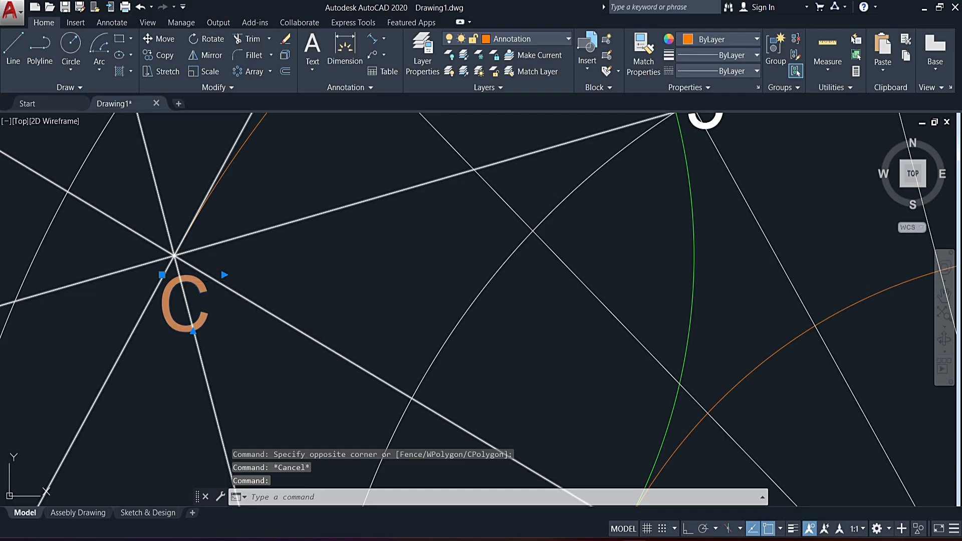
{"action": "left_click", "coordinate": [214, 320]}
{"action": "scroll", "coordinate": [349, 267], "scroll_direction": "down", "scroll_amount": 5}
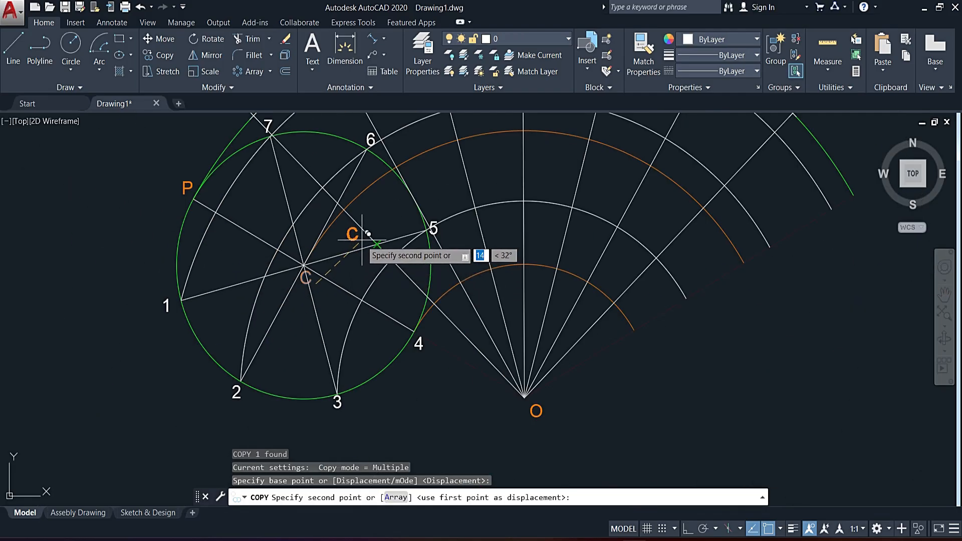
{"action": "scroll", "coordinate": [363, 239], "scroll_direction": "up", "scroll_amount": 5}
{"action": "middle_click_drag", "start_coordinate": [385, 198], "coordinate": [389, 347]}
{"action": "scroll", "coordinate": [396, 345], "scroll_direction": "down", "scroll_amount": 4}
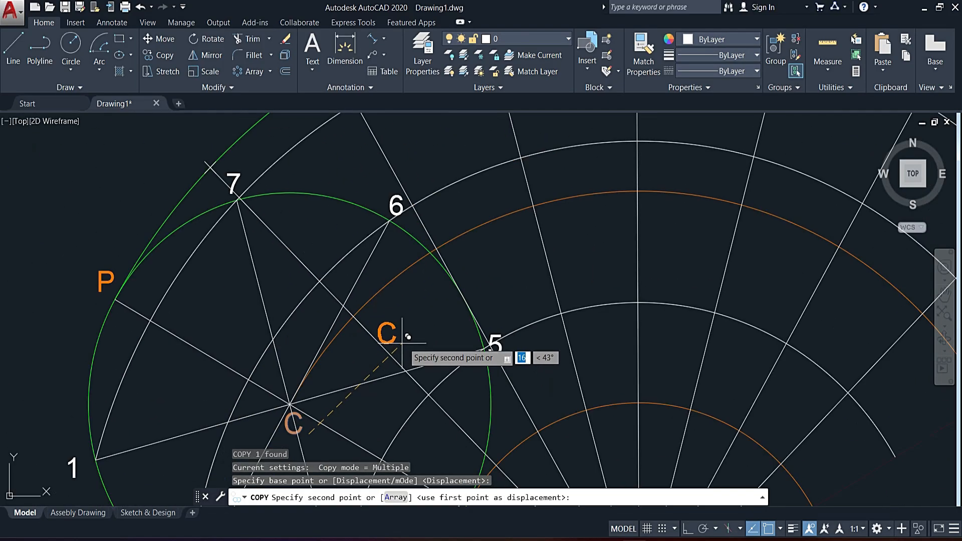
{"action": "left_click", "coordinate": [385, 327]}
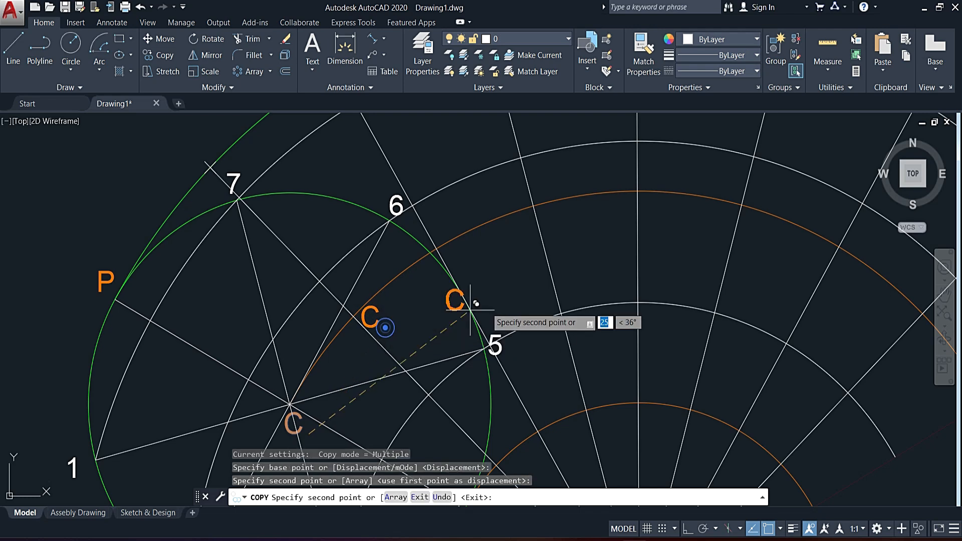
{"action": "left_click", "coordinate": [472, 265]}
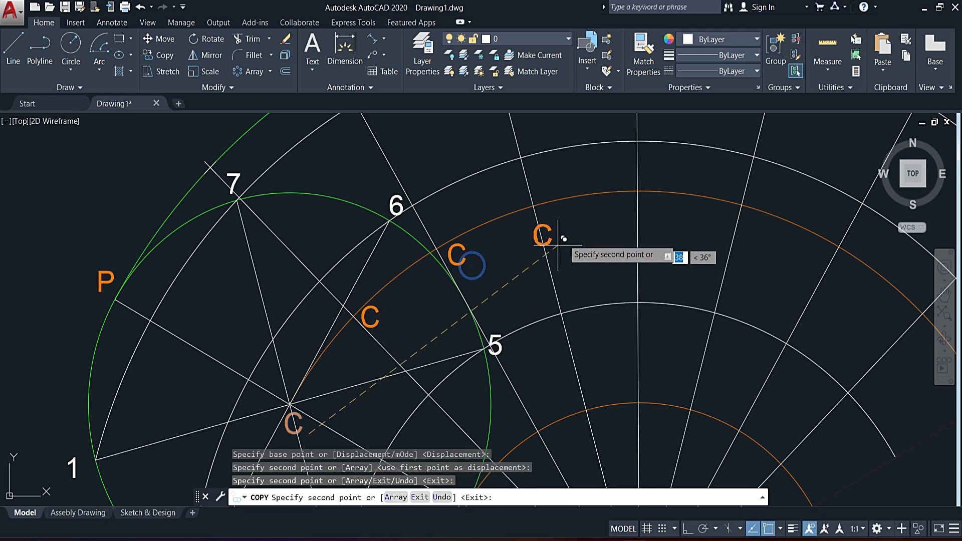
- Copy the C label to the six remaining division points along the orange centre arc, ending at the arc's far end
{"action": "left_click", "coordinate": [562, 224]}
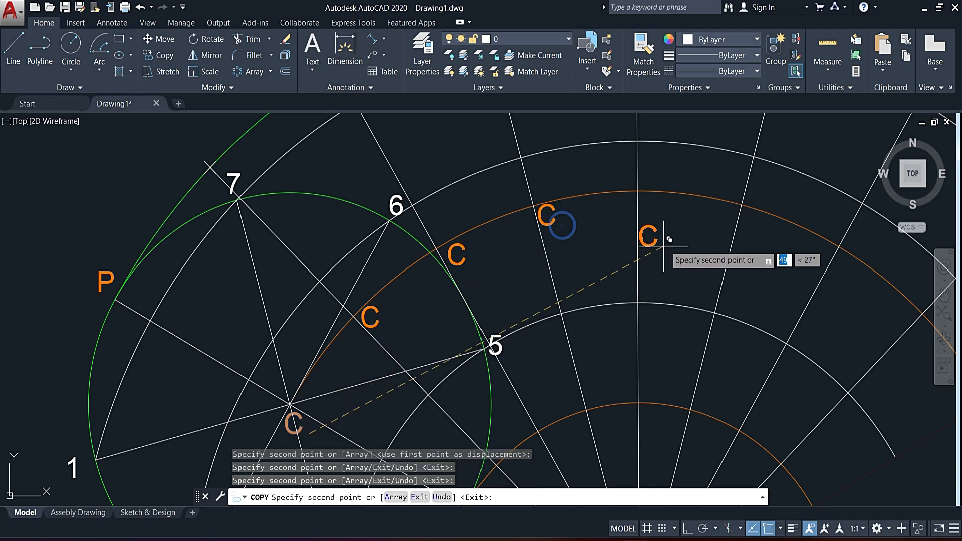
{"action": "left_click", "coordinate": [669, 209]}
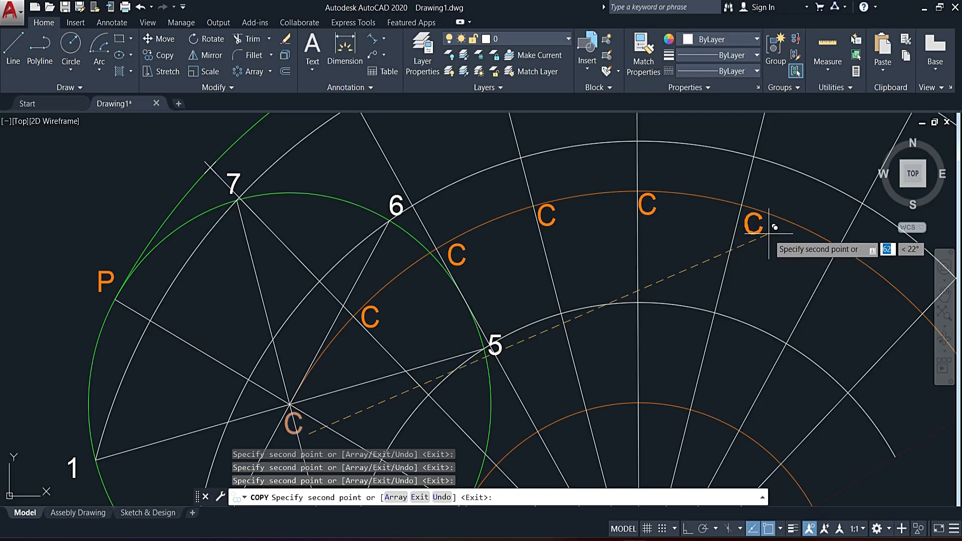
{"action": "left_click", "coordinate": [765, 234]}
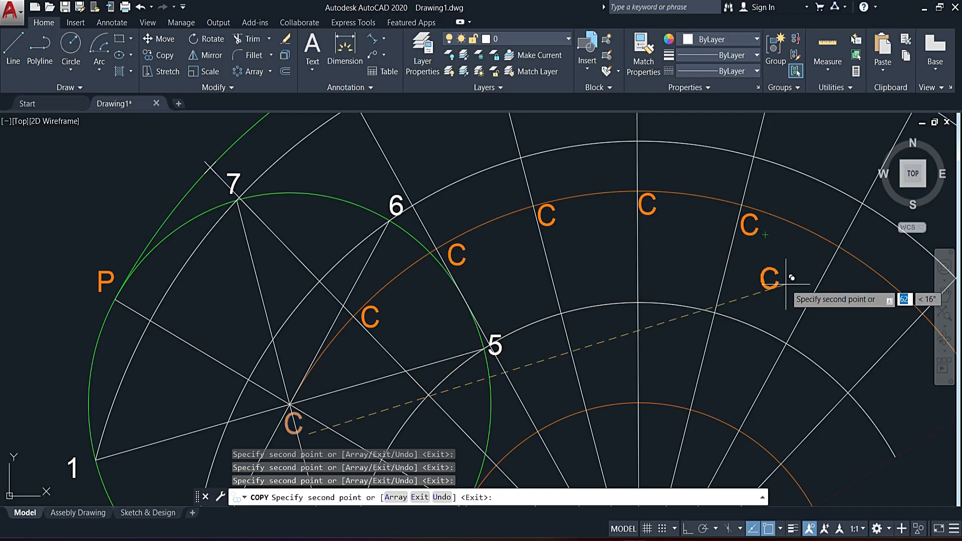
{"action": "middle_click_drag", "start_coordinate": [785, 284], "coordinate": [573, 262]}
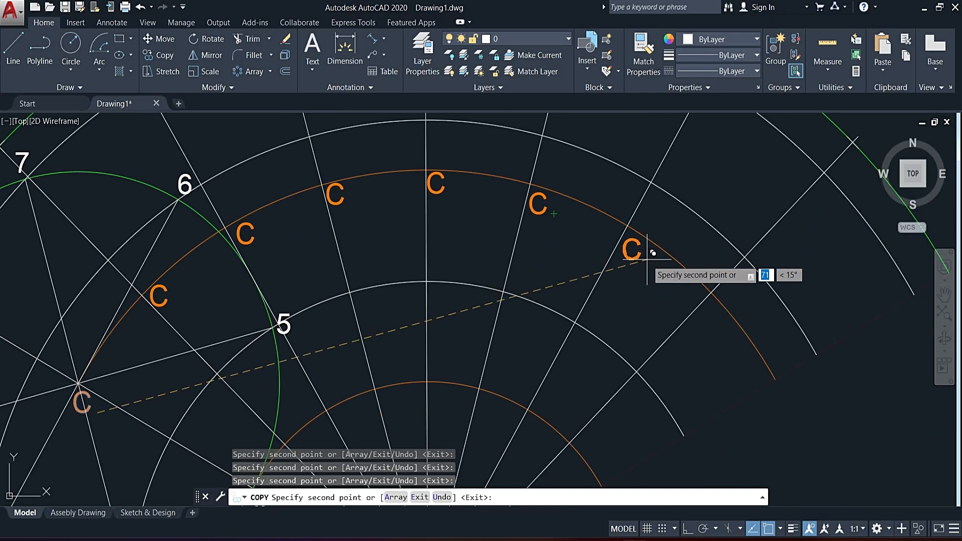
{"action": "left_click", "coordinate": [653, 244]}
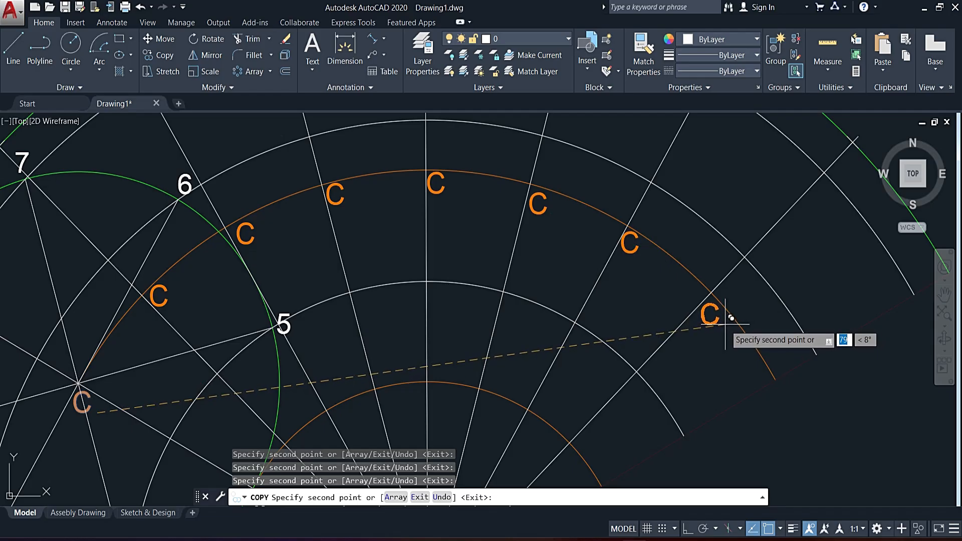
{"action": "left_click", "coordinate": [725, 324]}
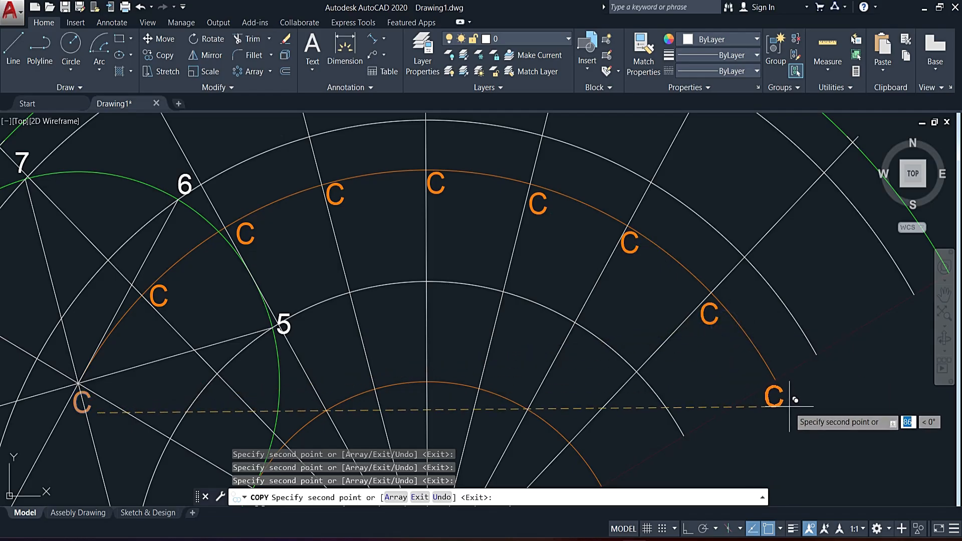
{"action": "left_click", "coordinate": [789, 407]}
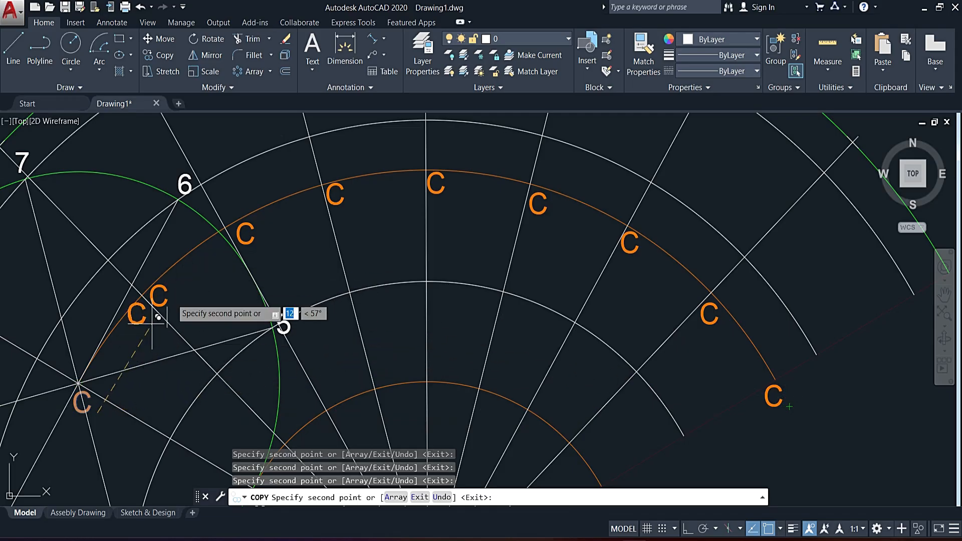
{"action": "key", "text": "Escape"}
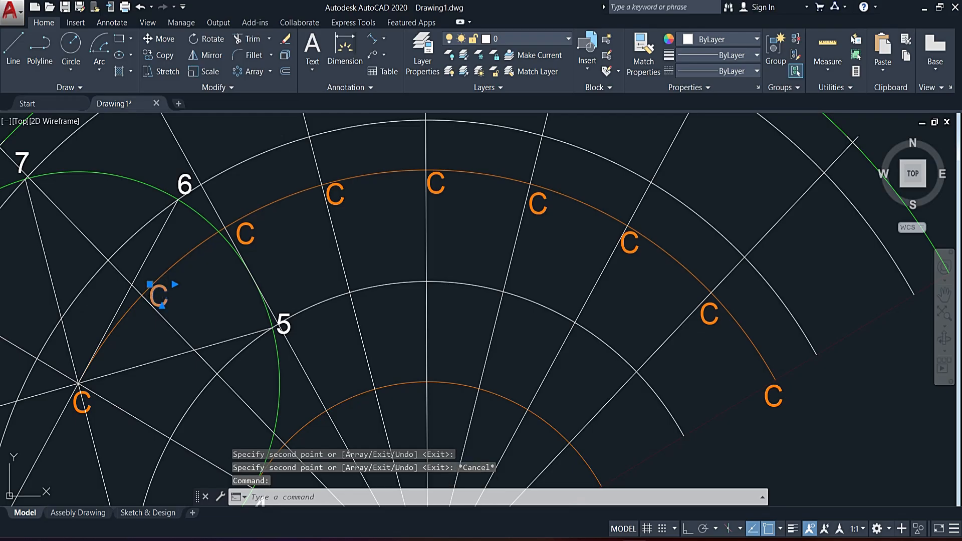
- Change the first C label along the centre arc to C1, with the 1 as a subscript
{"action": "double_click", "coordinate": [167, 297]}
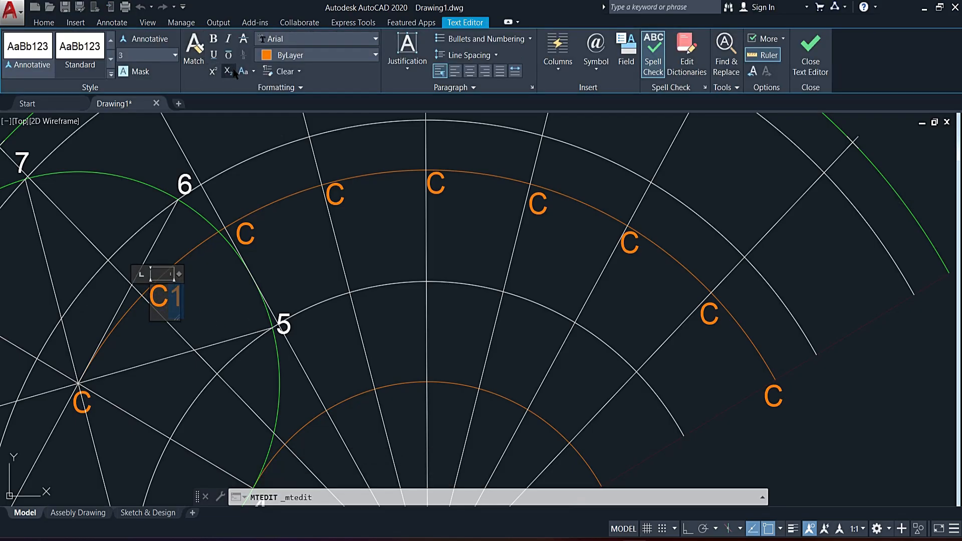
{"action": "left_click", "coordinate": [228, 71]}
{"action": "left_click", "coordinate": [251, 258]}
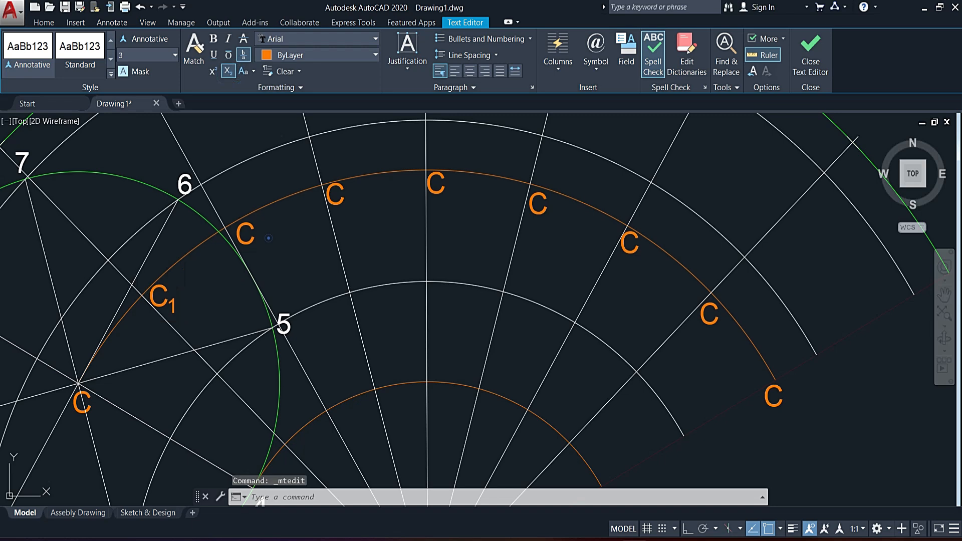
- Edit the second C label along the centre arc to C2, formatting the 2 as a subscript
{"action": "left_click", "coordinate": [245, 233]}
{"action": "double_click", "coordinate": [246, 236]}
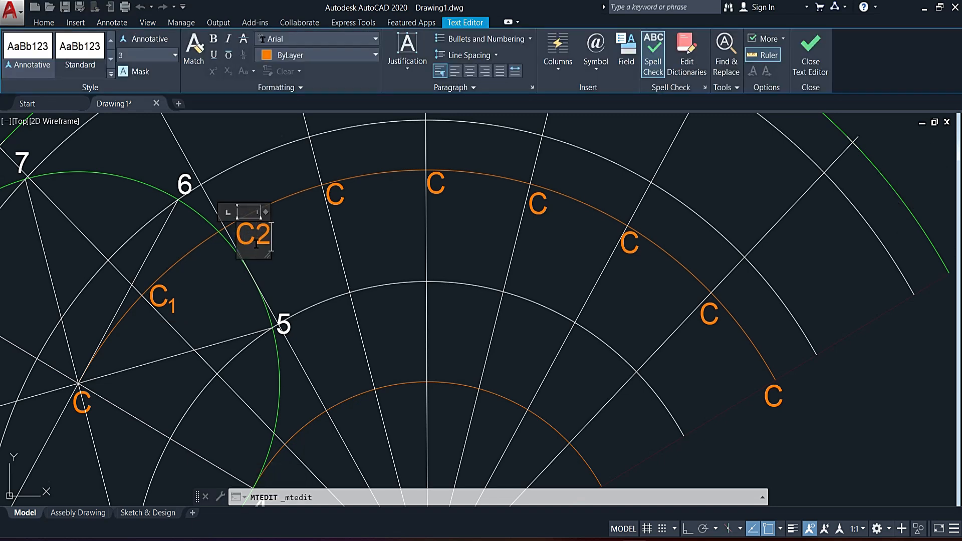
{"action": "left_click_drag", "start_coordinate": [259, 245], "coordinate": [278, 245]}
{"action": "left_click", "coordinate": [253, 72]}
{"action": "left_click", "coordinate": [228, 71]}
{"action": "left_click", "coordinate": [345, 237]}
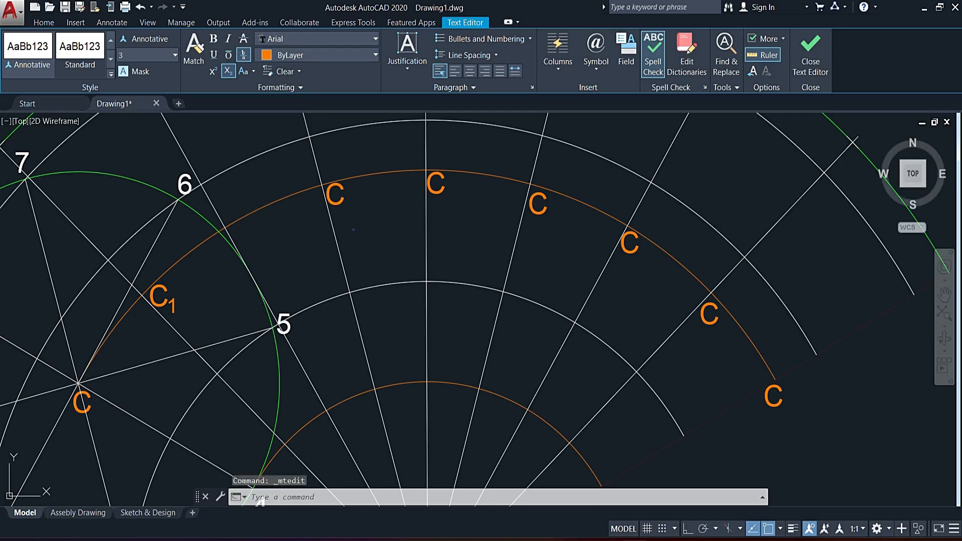
- Edit the third C label along the centre arc to C3, formatting the 3 as a subscript
{"action": "double_click", "coordinate": [335, 197]}
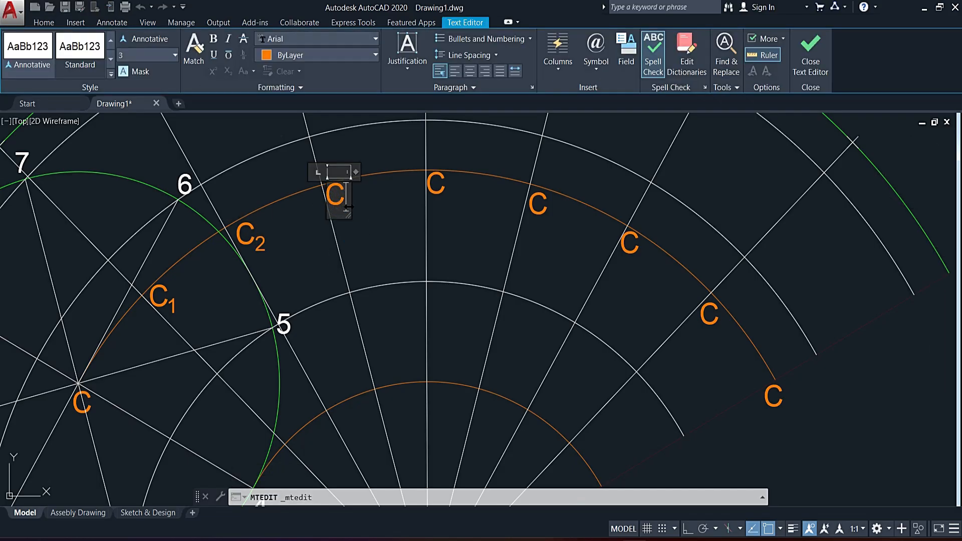
{"action": "left_click_drag", "start_coordinate": [374, 204], "coordinate": [351, 204]}
{"action": "left_click", "coordinate": [231, 73]}
{"action": "left_click", "coordinate": [443, 220]}
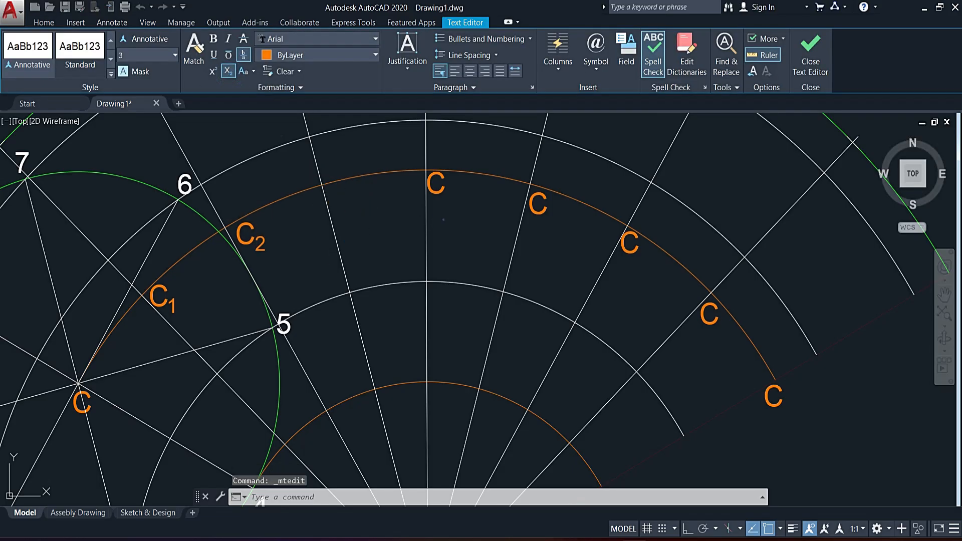
- Edit the C label at the vertical radial line to C4, formatting the 4 as a subscript
{"action": "double_click", "coordinate": [436, 191]}
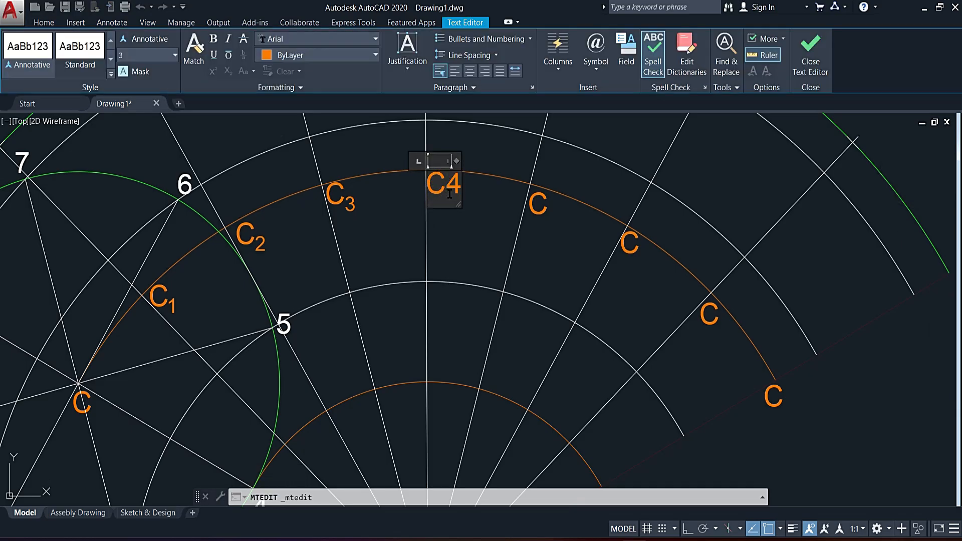
{"action": "left_click_drag", "start_coordinate": [448, 193], "coordinate": [459, 197]}
{"action": "left_click", "coordinate": [228, 71]}
{"action": "left_click", "coordinate": [537, 242]}
- Edit the fifth C label along the centre arc to C5, formatting the 5 as a subscript
{"action": "left_click", "coordinate": [539, 203]}
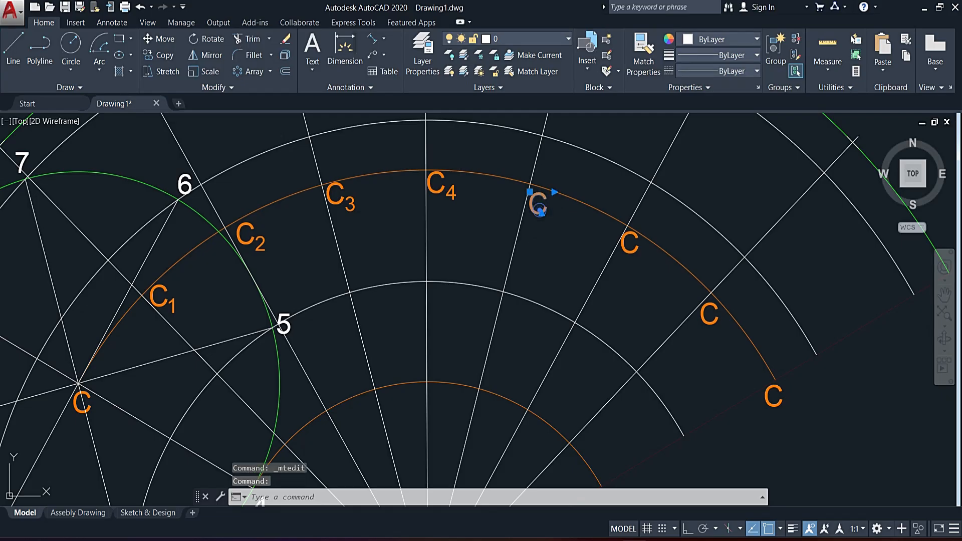
{"action": "double_click", "coordinate": [539, 204]}
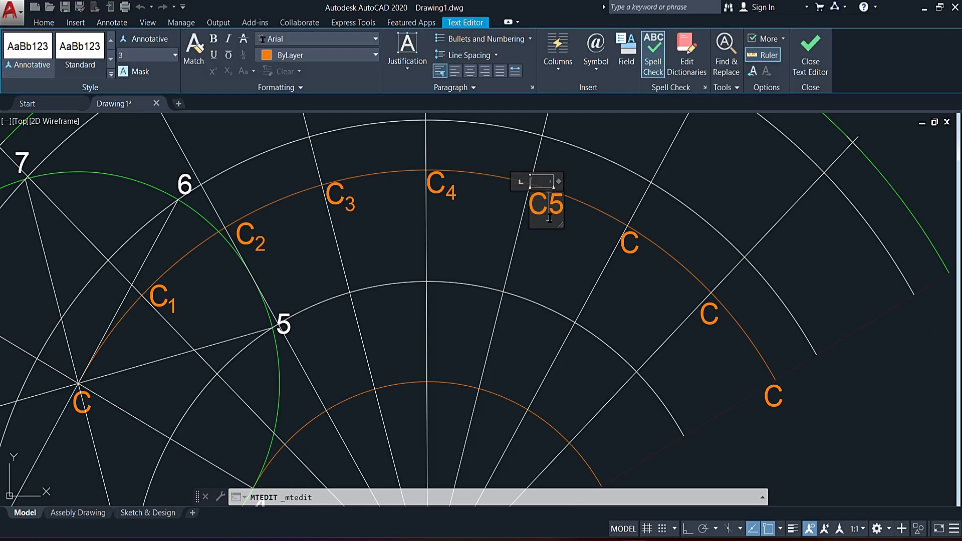
{"action": "left_click", "coordinate": [228, 72]}
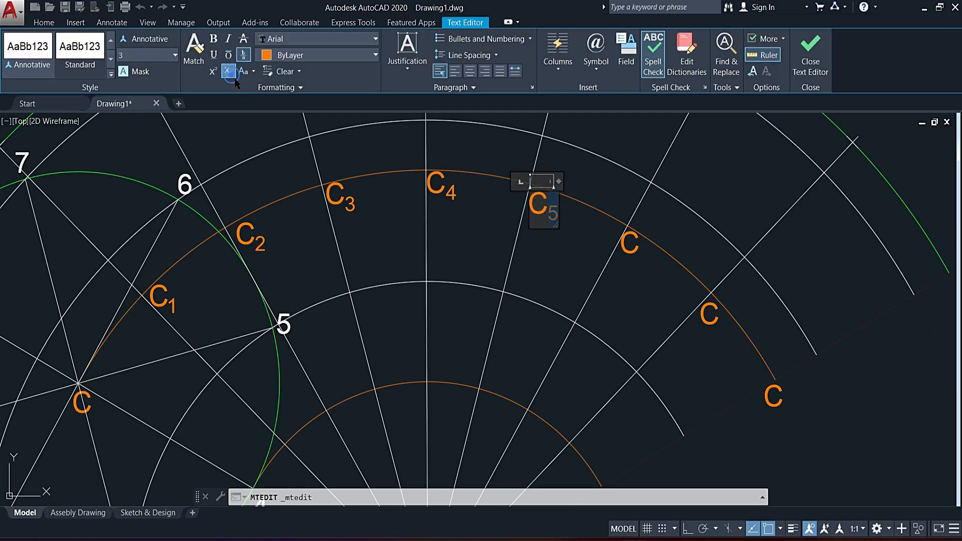
{"action": "left_click", "coordinate": [629, 285]}
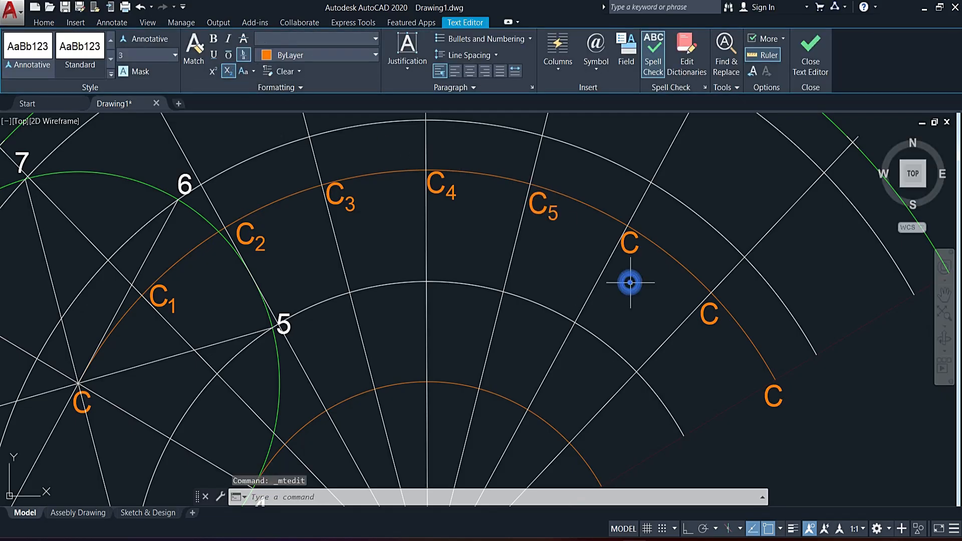
- Edit the sixth C label along the centre arc to C6, formatting the 6 as a subscript
{"action": "double_click", "coordinate": [631, 244]}
{"action": "type", "text": "6"}
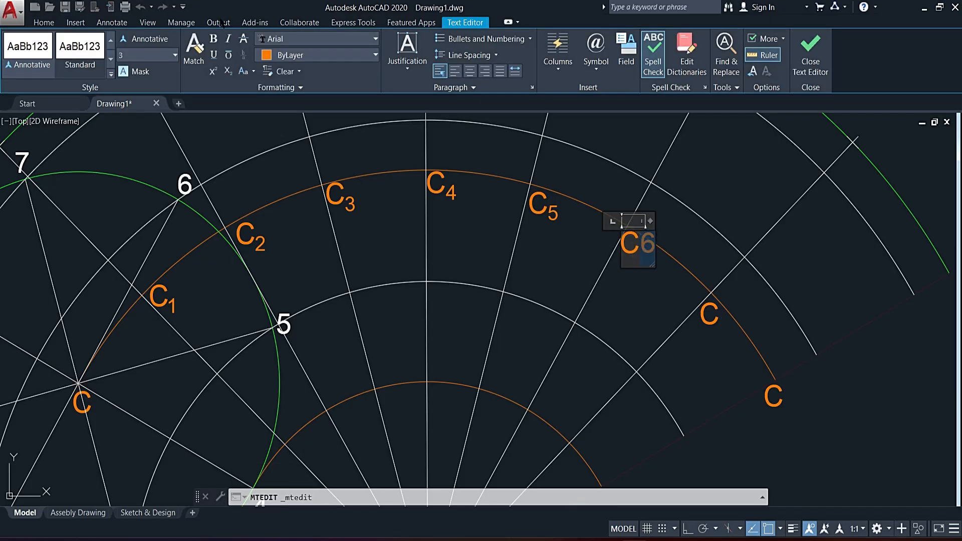
{"action": "left_click", "coordinate": [230, 71]}
{"action": "left_click", "coordinate": [619, 305]}
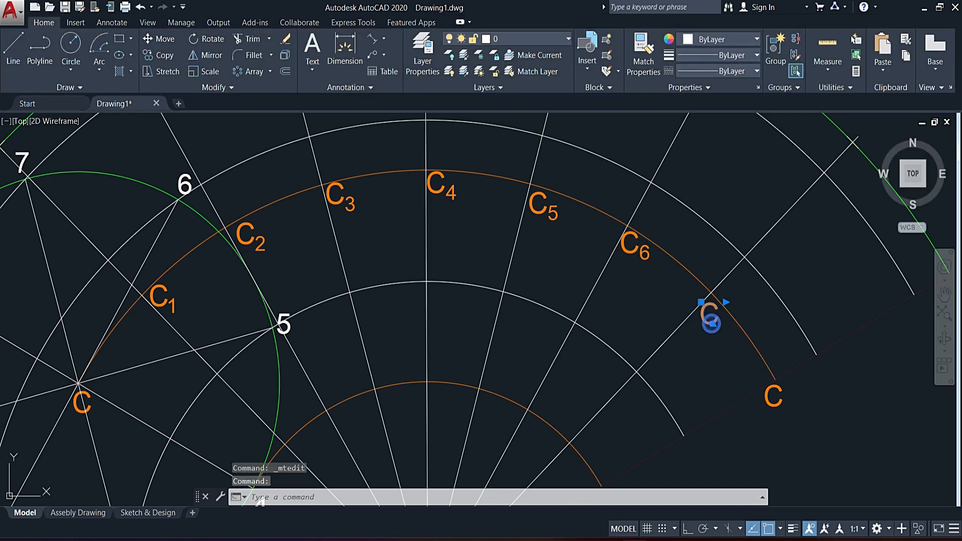
- Edit the seventh C label along the centre arc to C7, formatting the 7 as a subscript
{"action": "double_click", "coordinate": [711, 323]}
{"action": "type", "text": "7"}
{"action": "left_click_drag", "start_coordinate": [721, 318], "coordinate": [743, 314]}
{"action": "left_click", "coordinate": [234, 73]}
{"action": "left_click", "coordinate": [707, 367]}
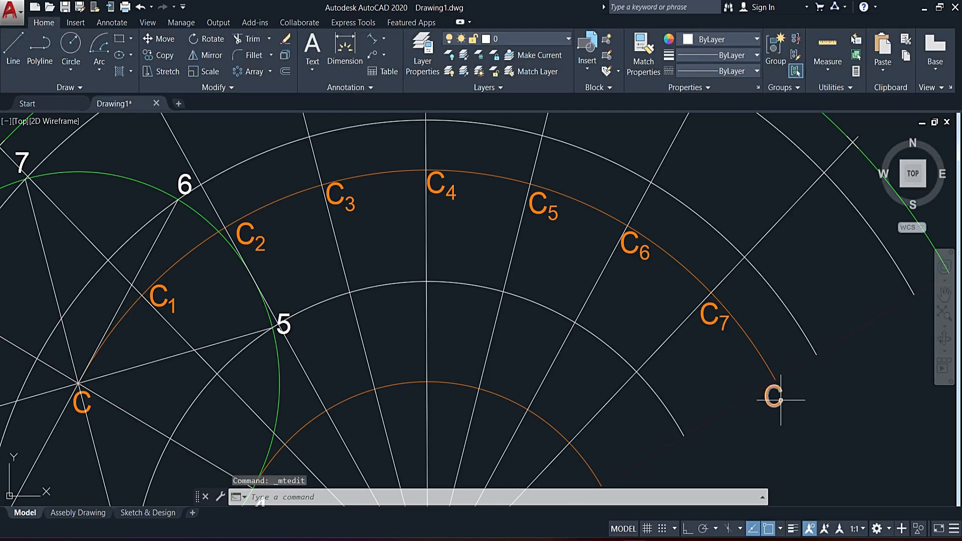
- Edit the C label at the end of the centre arc to C8, formatting the 8 as a subscript
{"action": "left_click", "coordinate": [775, 399]}
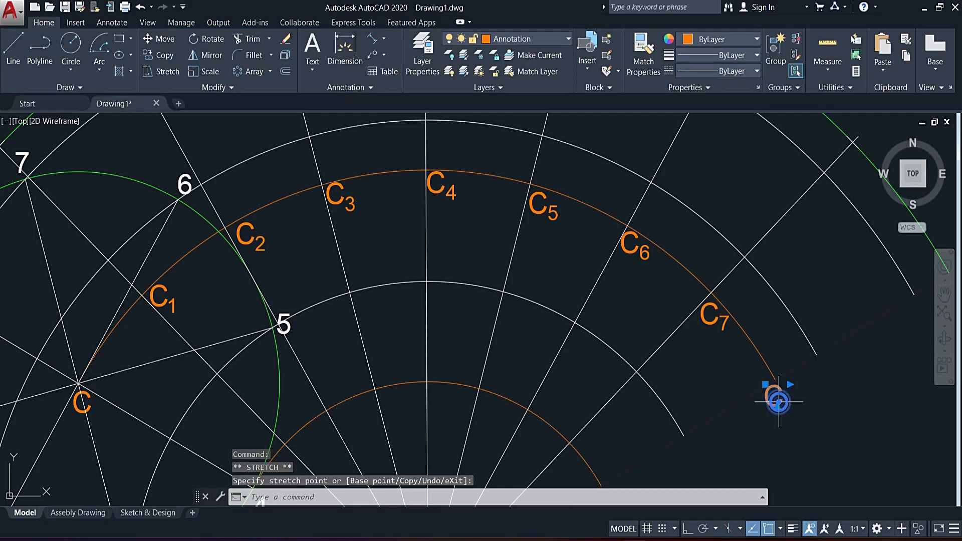
{"action": "double_click", "coordinate": [775, 400]}
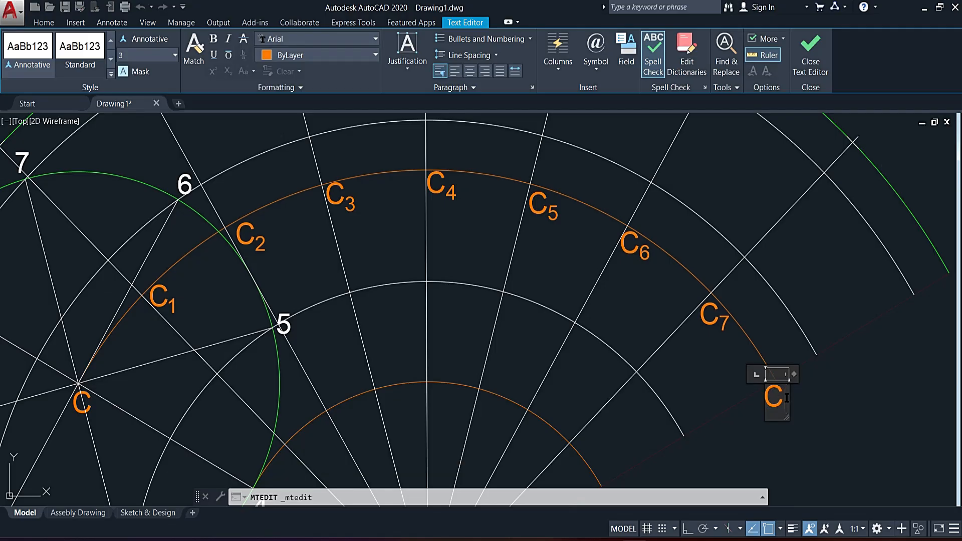
{"action": "left_click_drag", "start_coordinate": [784, 410], "coordinate": [801, 408]}
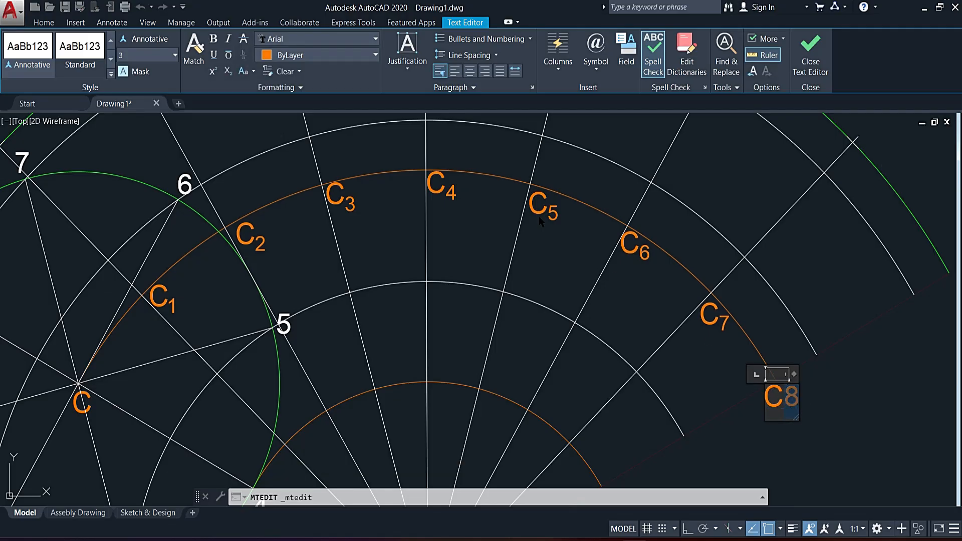
{"action": "left_click", "coordinate": [228, 72]}
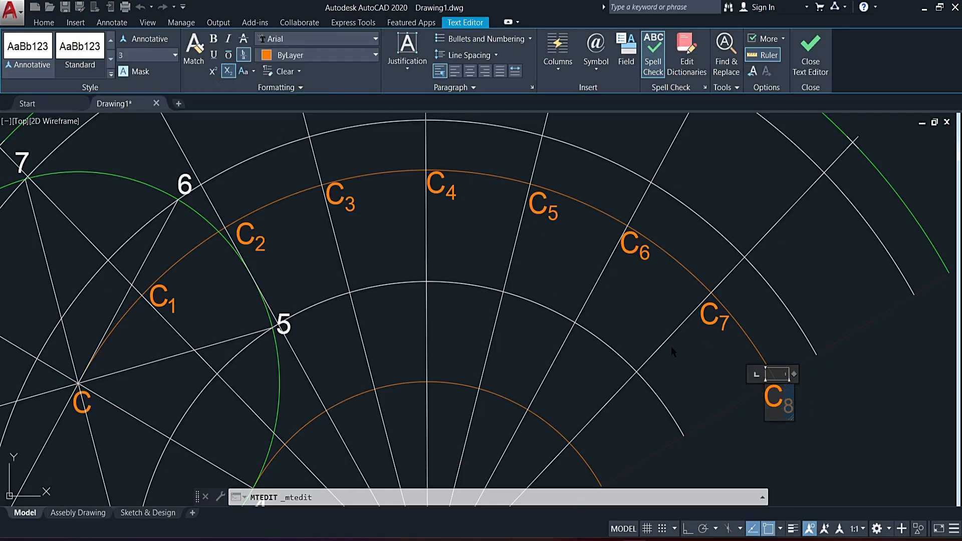
{"action": "left_click", "coordinate": [796, 363]}
- Draw a circle of radius 25 in the empty area beside the construction
{"action": "scroll", "coordinate": [753, 393], "scroll_direction": "down", "scroll_amount": 4}
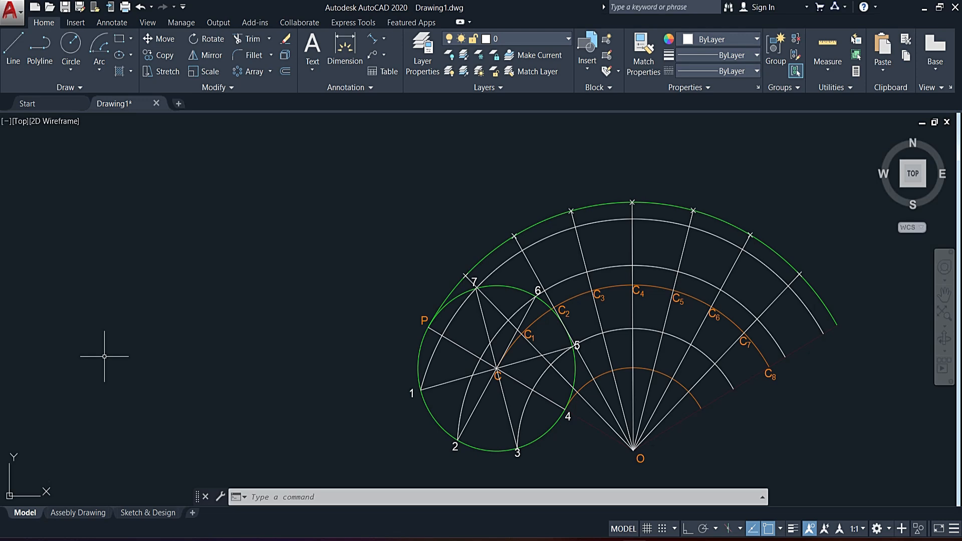
{"action": "type", "text": "c"}
{"action": "key", "text": "Return"}
{"action": "left_click", "coordinate": [191, 279]}
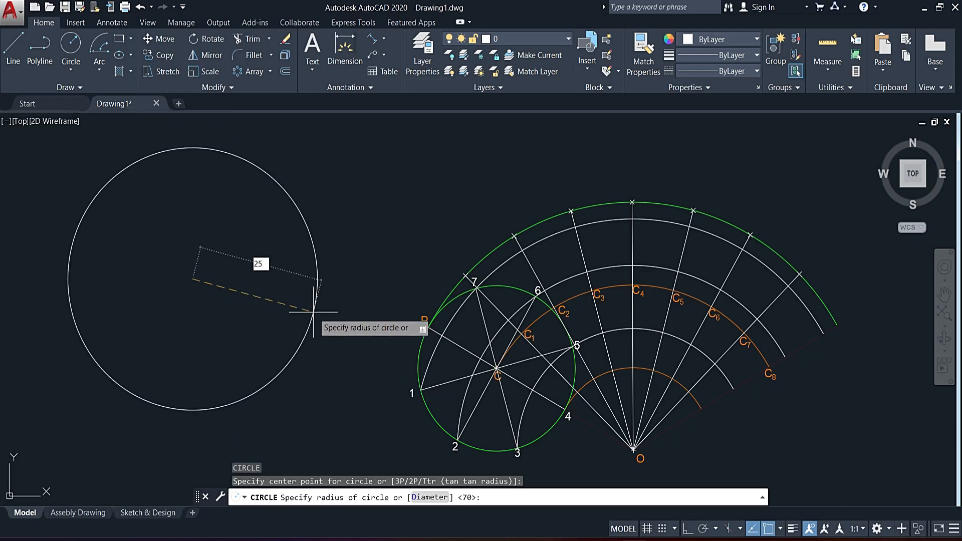
{"action": "type", "text": "25"}
{"action": "key", "text": "Return"}
- Assign the new radius-25 circle to the Annotation layer and make Annotation the current layer
{"action": "left_click", "coordinate": [322, 223]}
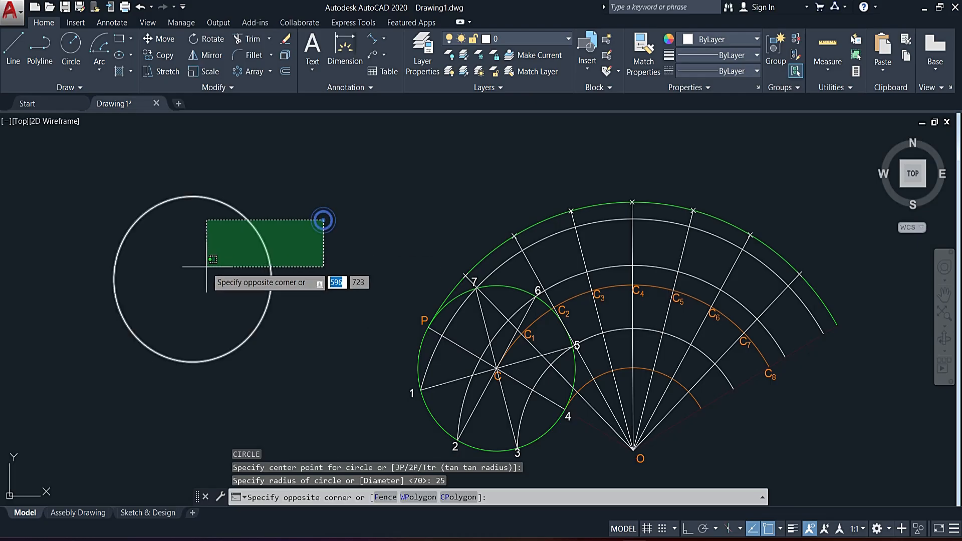
{"action": "left_click", "coordinate": [208, 278]}
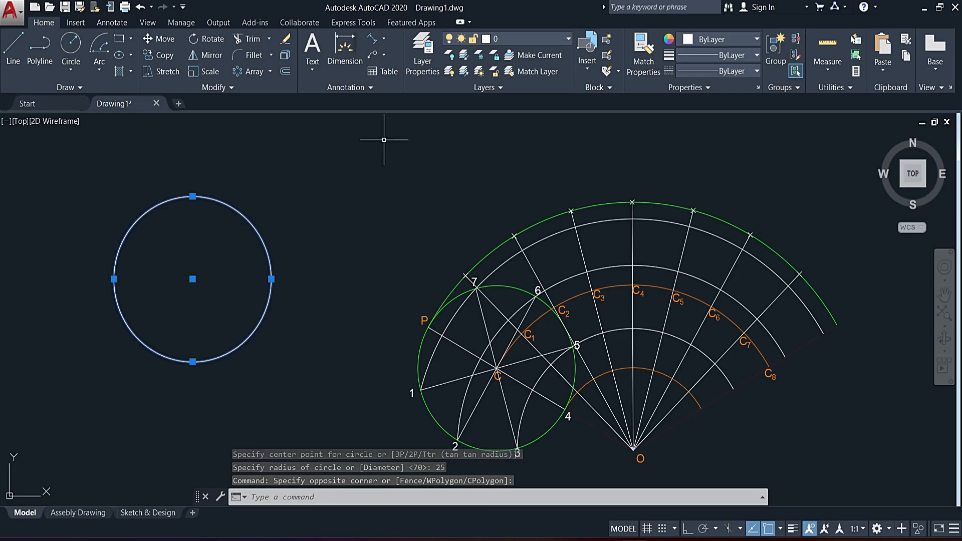
{"action": "left_click", "coordinate": [539, 40]}
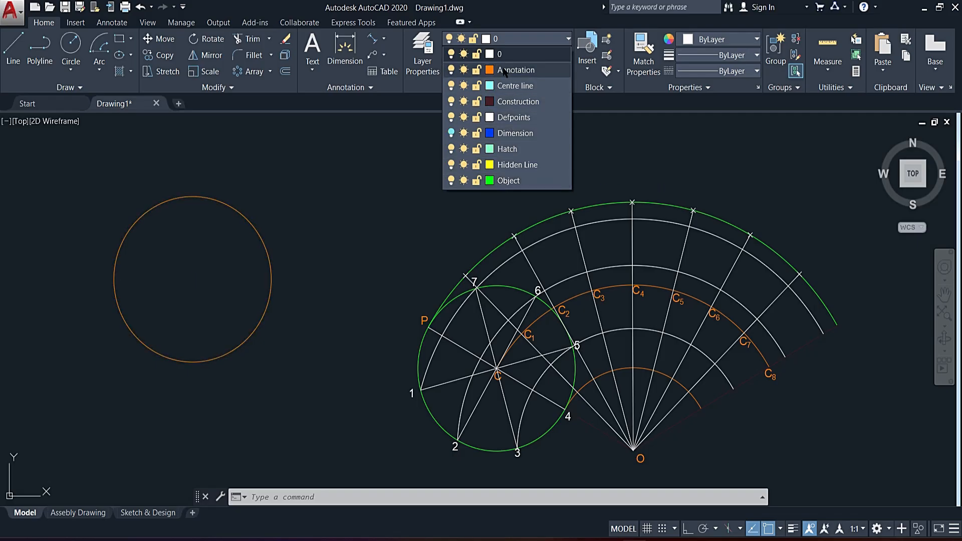
{"action": "left_click", "coordinate": [505, 70]}
{"action": "left_click", "coordinate": [168, 206]}
{"action": "left_click", "coordinate": [217, 245]}
{"action": "key", "text": "Escape"}
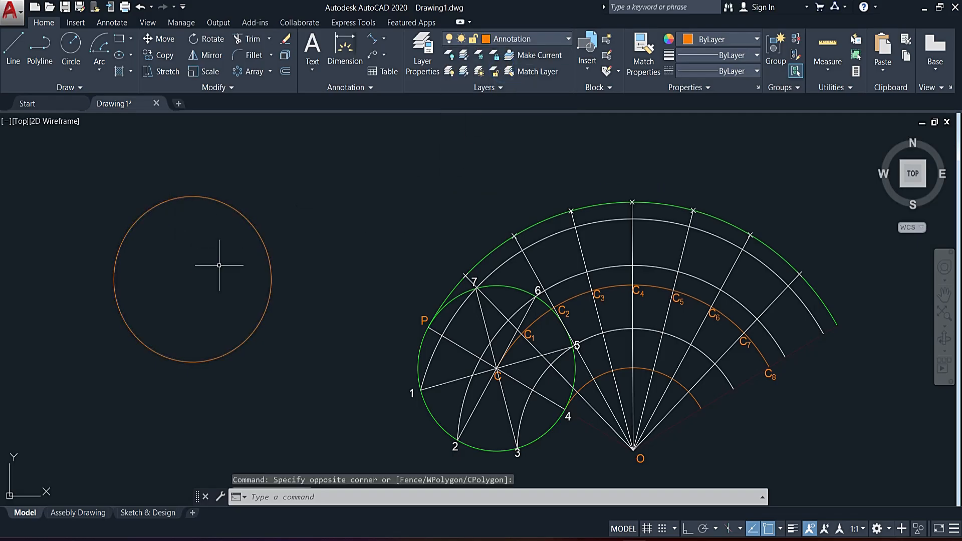
- Move the radius-25 circle so its centre sits at C1, where the first radial line crosses the centre arc
{"action": "left_click", "coordinate": [273, 214]}
{"action": "left_click", "coordinate": [150, 275]}
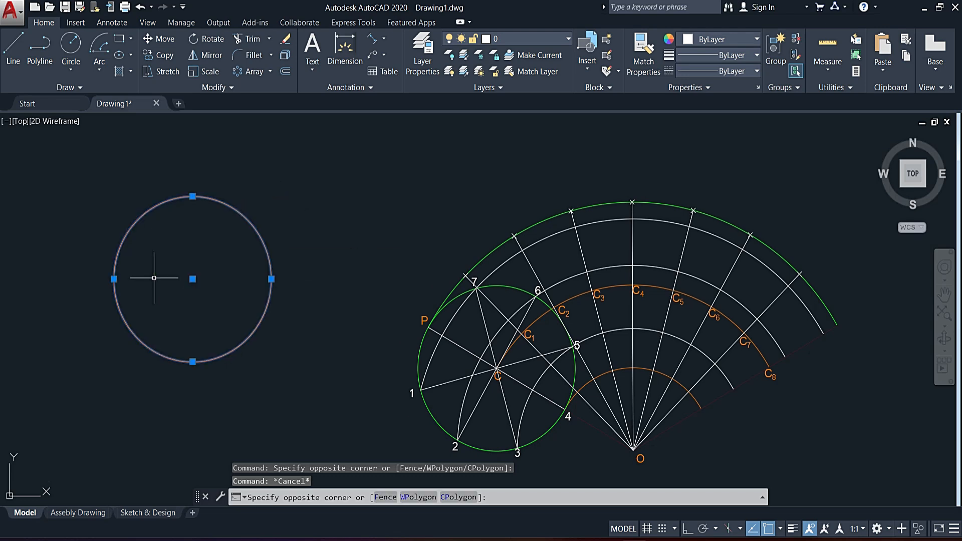
{"action": "left_click", "coordinate": [192, 279]}
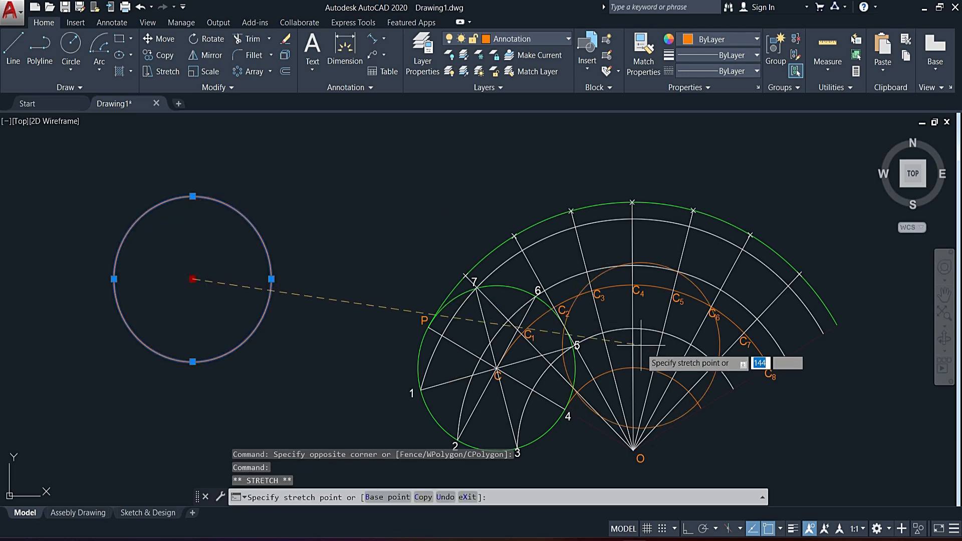
{"action": "scroll", "coordinate": [601, 351], "scroll_direction": "up", "scroll_amount": 4}
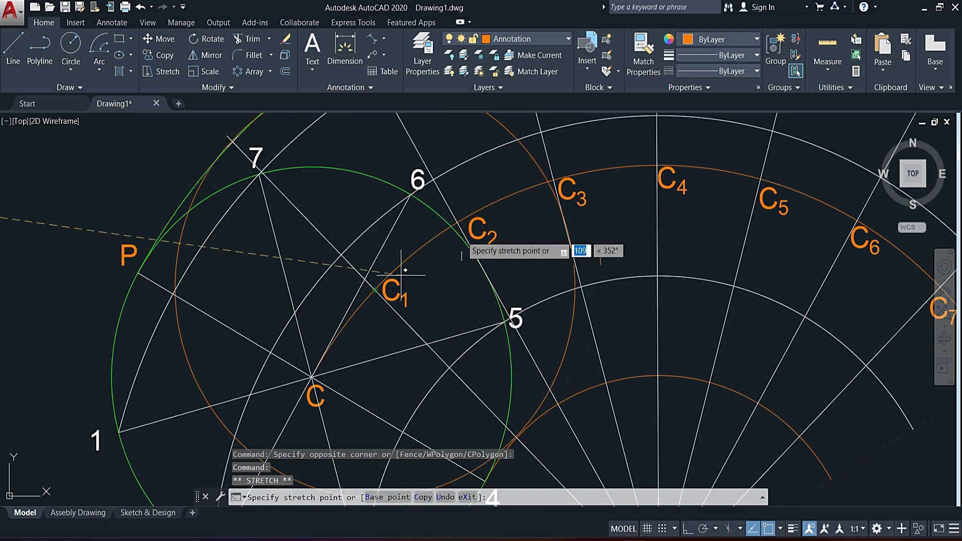
{"action": "scroll", "coordinate": [646, 225], "scroll_direction": "down", "scroll_amount": 6}
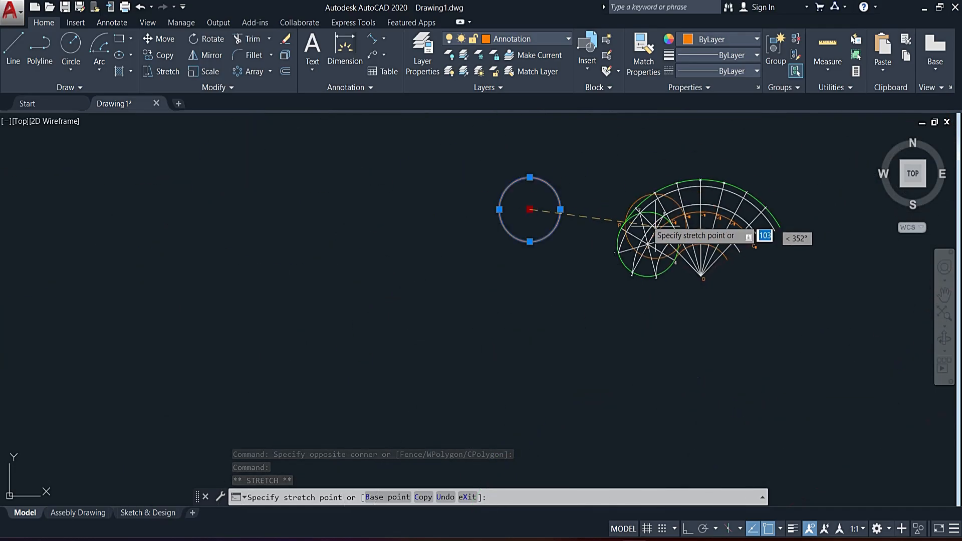
{"action": "scroll", "coordinate": [650, 279], "scroll_direction": "up", "scroll_amount": 2}
{"action": "middle_click_drag", "start_coordinate": [693, 285], "coordinate": [468, 329]}
{"action": "scroll", "coordinate": [464, 258], "scroll_direction": "up", "scroll_amount": 5}
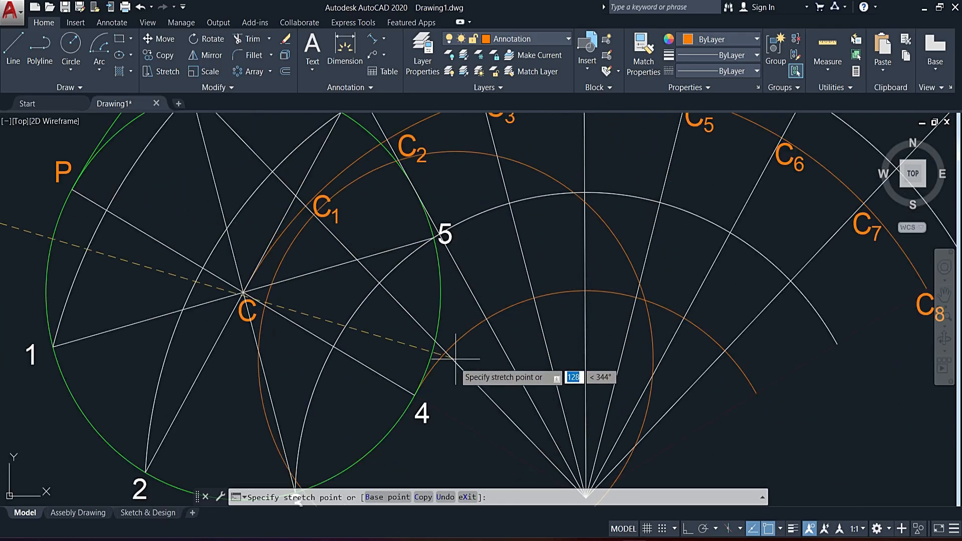
{"action": "scroll", "coordinate": [454, 366], "scroll_direction": "down", "scroll_amount": 4}
{"action": "scroll", "coordinate": [414, 316], "scroll_direction": "up", "scroll_amount": 5}
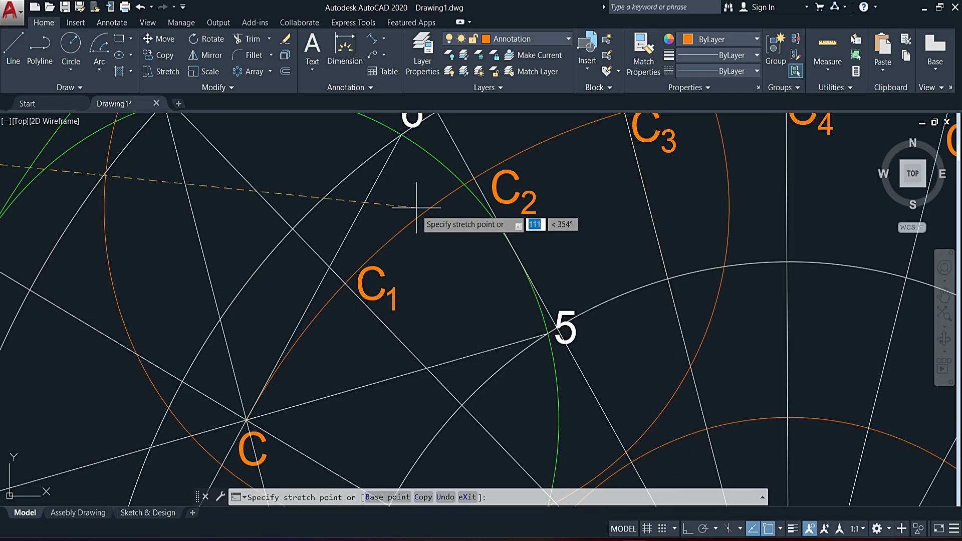
{"action": "left_click", "coordinate": [346, 283]}
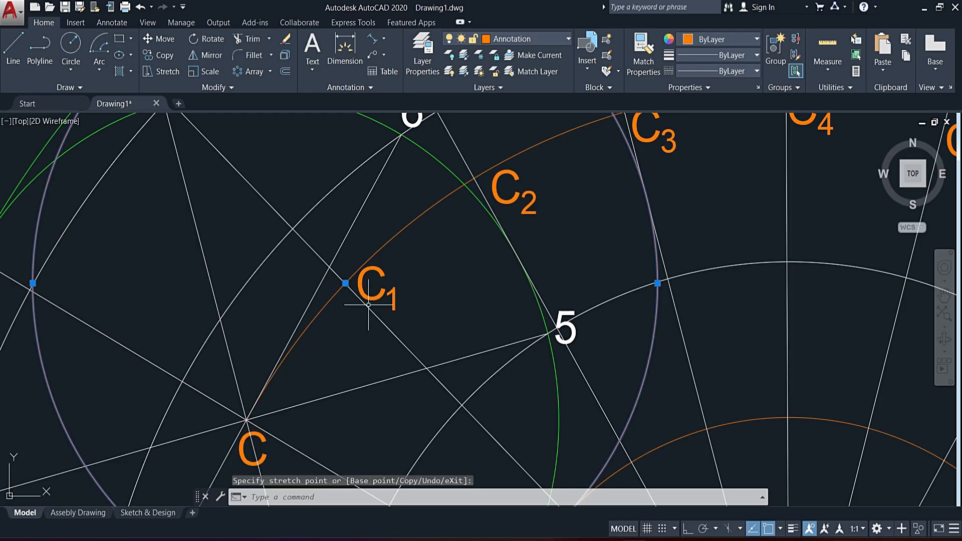
{"action": "scroll", "coordinate": [354, 279], "scroll_direction": "down", "scroll_amount": 4}
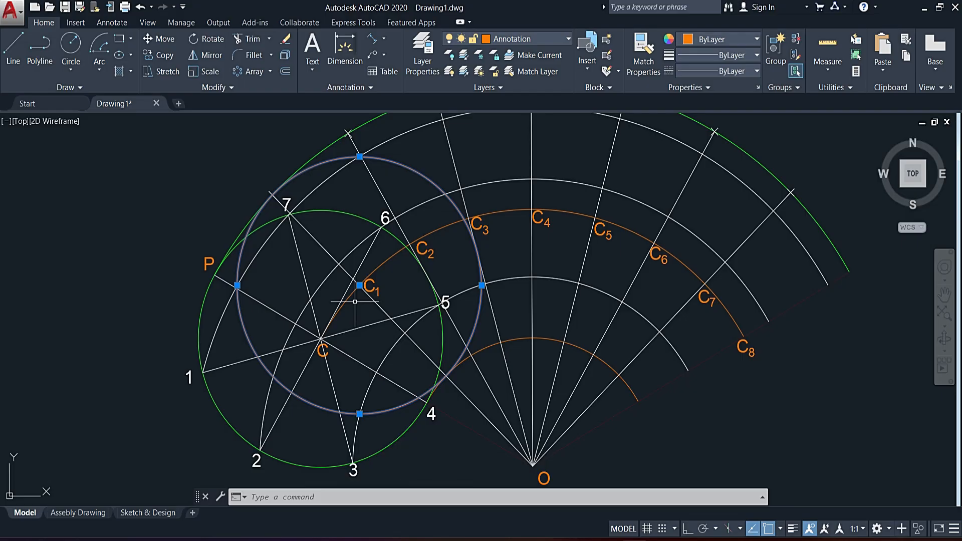
{"action": "key", "text": "Escape"}
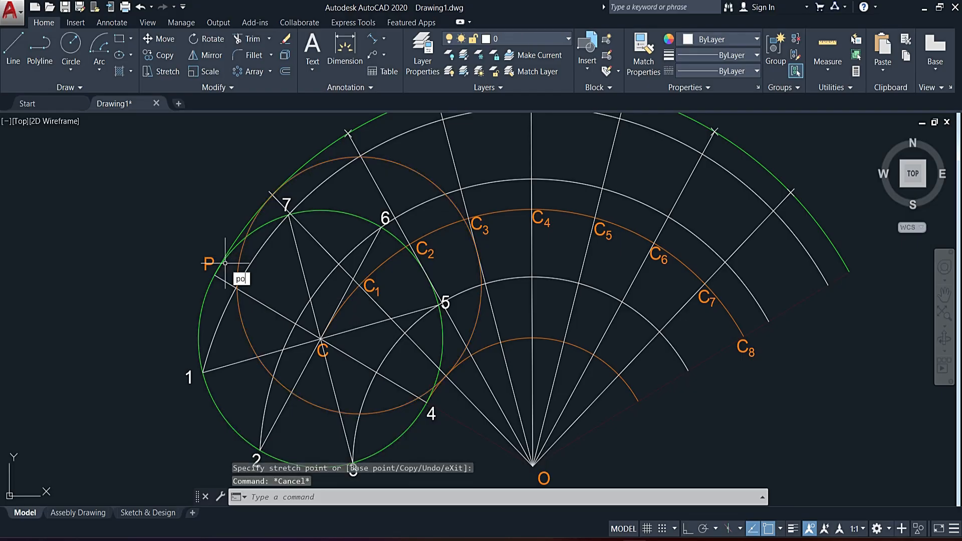
- Place a point marker at P, where the radial line meets the green generating circle
{"action": "type", "text": "po"}
{"action": "key", "text": "Return"}
{"action": "scroll", "coordinate": [220, 261], "scroll_direction": "up", "scroll_amount": 5}
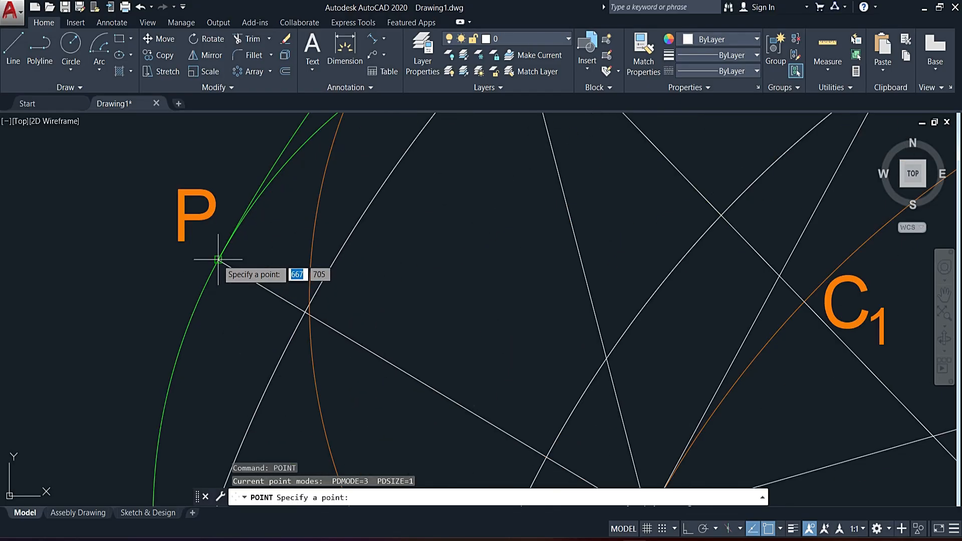
{"action": "left_click", "coordinate": [218, 260]}
{"action": "scroll", "coordinate": [296, 361], "scroll_direction": "down", "scroll_amount": 4}
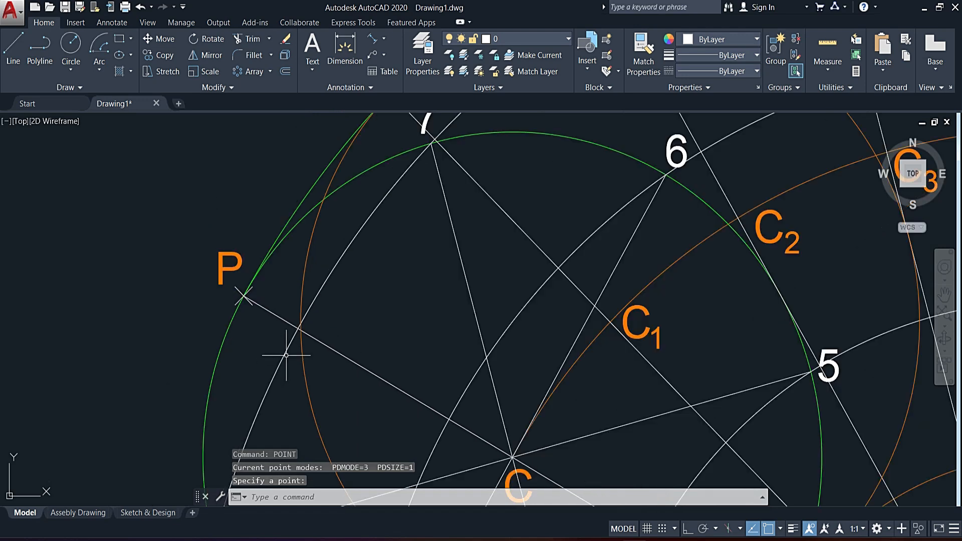
{"action": "scroll", "coordinate": [343, 385], "scroll_direction": "down", "scroll_amount": 3}
{"action": "scroll", "coordinate": [346, 365], "scroll_direction": "up", "scroll_amount": 2}
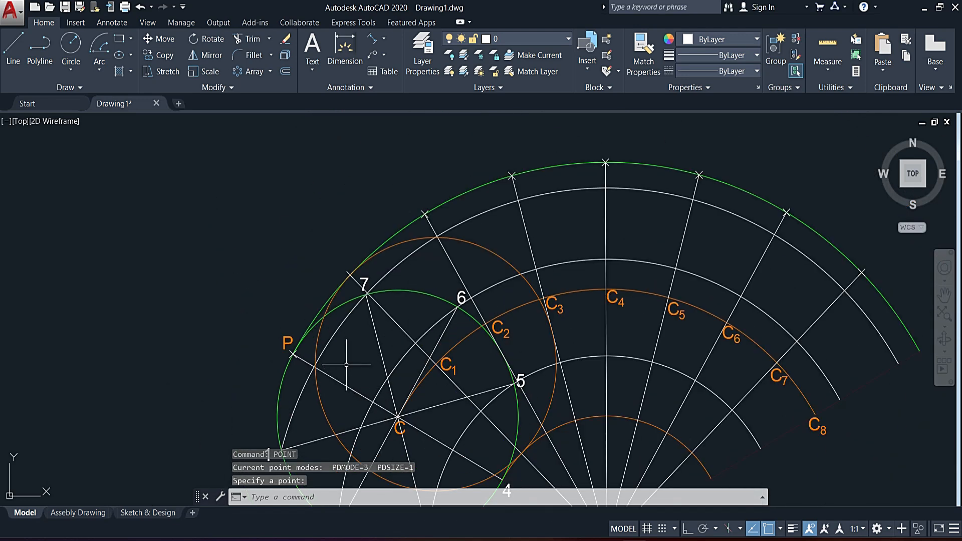
- Highlight the arc from point 1 and the circle centred at C1, and place a point at their intersection nearest P
{"action": "left_click", "coordinate": [344, 333]}
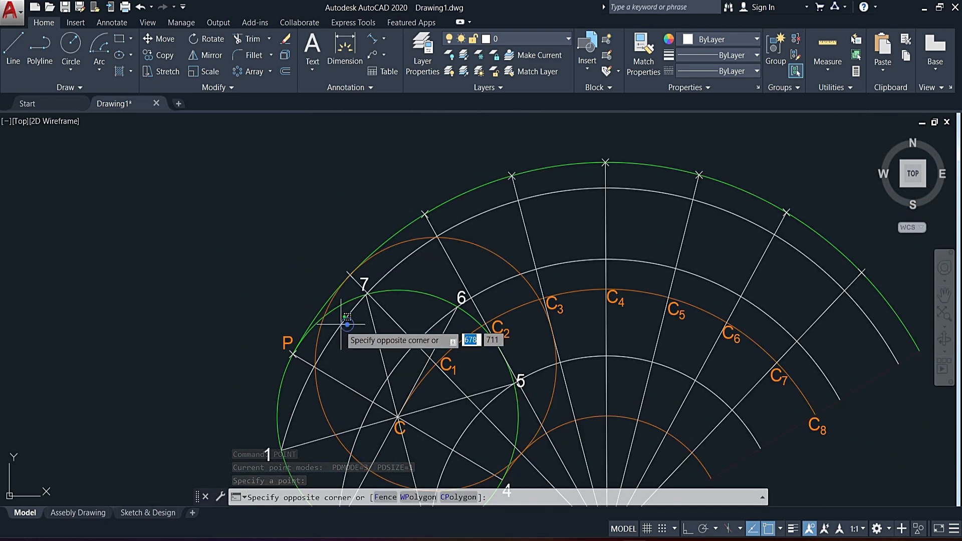
{"action": "left_click", "coordinate": [334, 332]}
{"action": "left_click", "coordinate": [358, 341]}
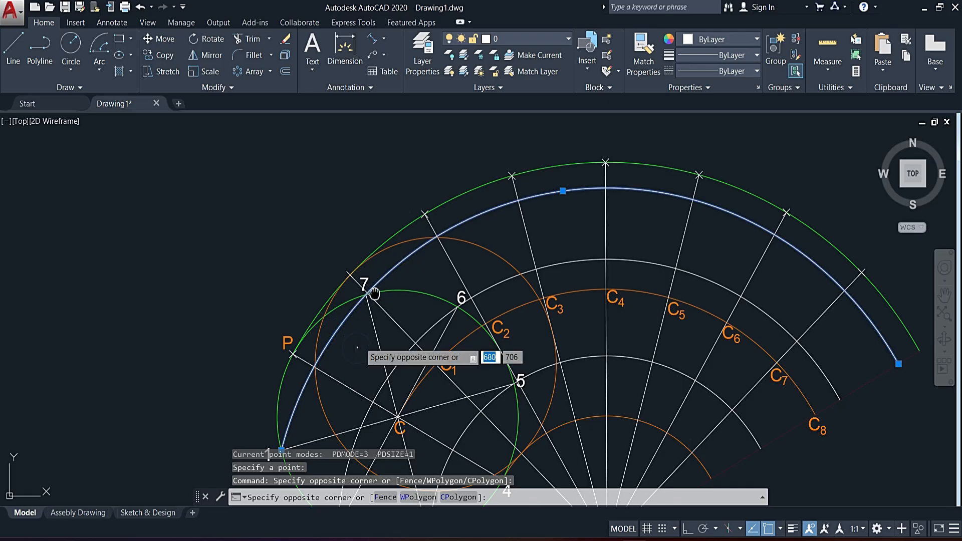
{"action": "left_click", "coordinate": [360, 343]}
{"action": "mouse_move", "coordinate": [305, 382]}
{"action": "middle_mouse_down"}
{"action": "mouse_move", "coordinate": [315, 275]}
{"action": "mouse_move", "coordinate": [312, 286]}
{"action": "middle_mouse_up"}
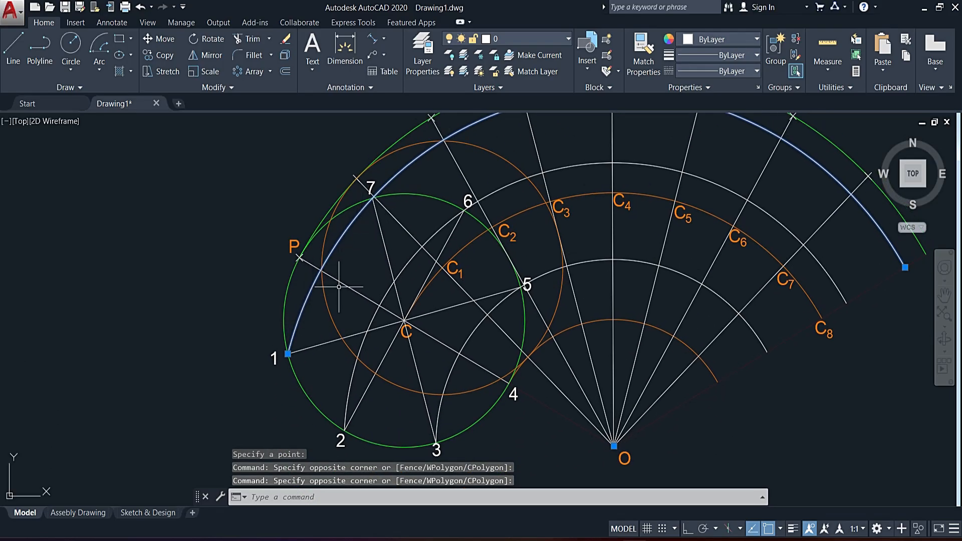
{"action": "left_click", "coordinate": [500, 155]}
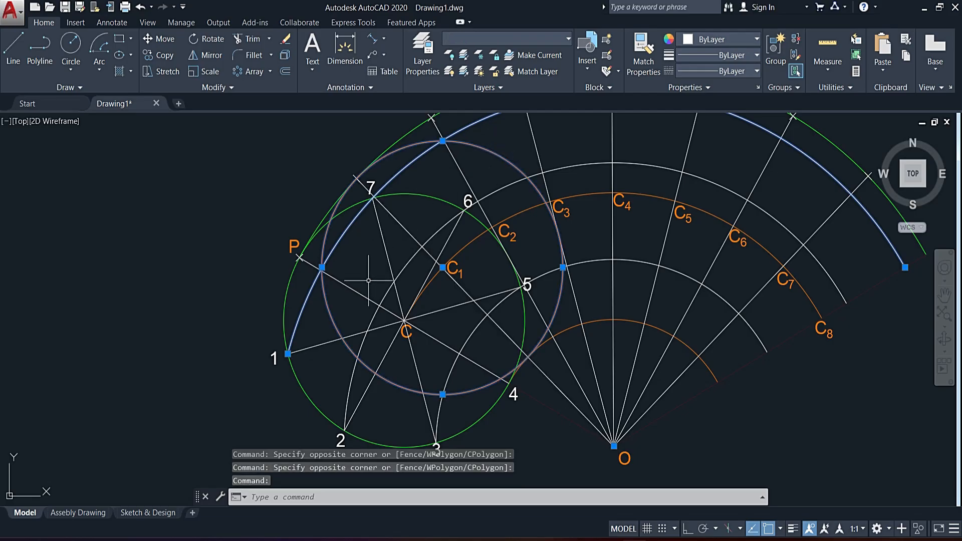
{"action": "scroll", "coordinate": [331, 286], "scroll_direction": "up", "scroll_amount": 5}
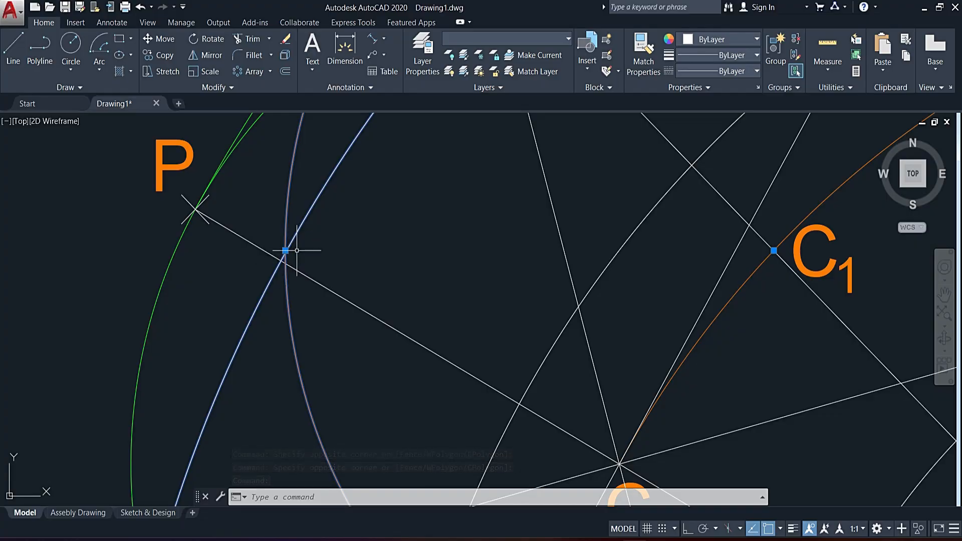
{"action": "type", "text": "nt"}
{"action": "key", "text": "Return"}
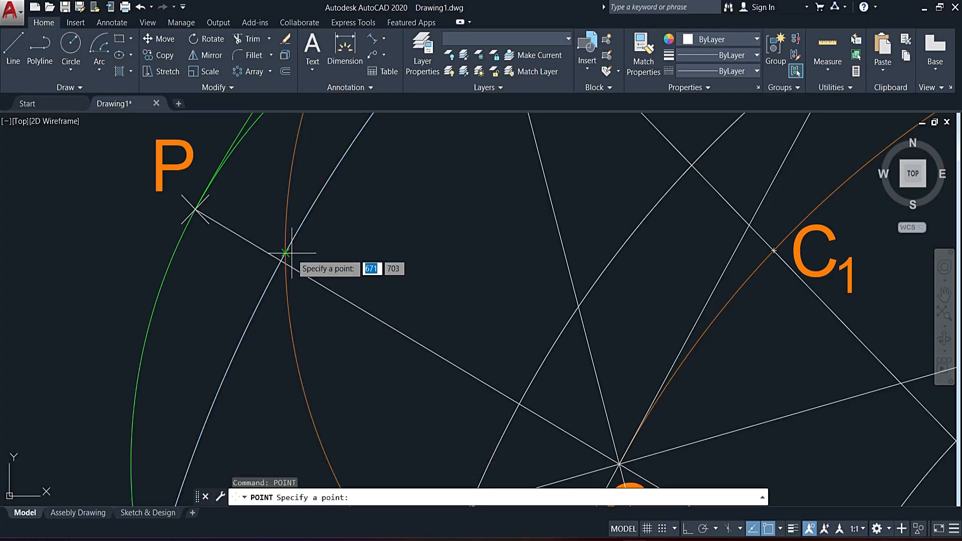
{"action": "left_click", "coordinate": [284, 252]}
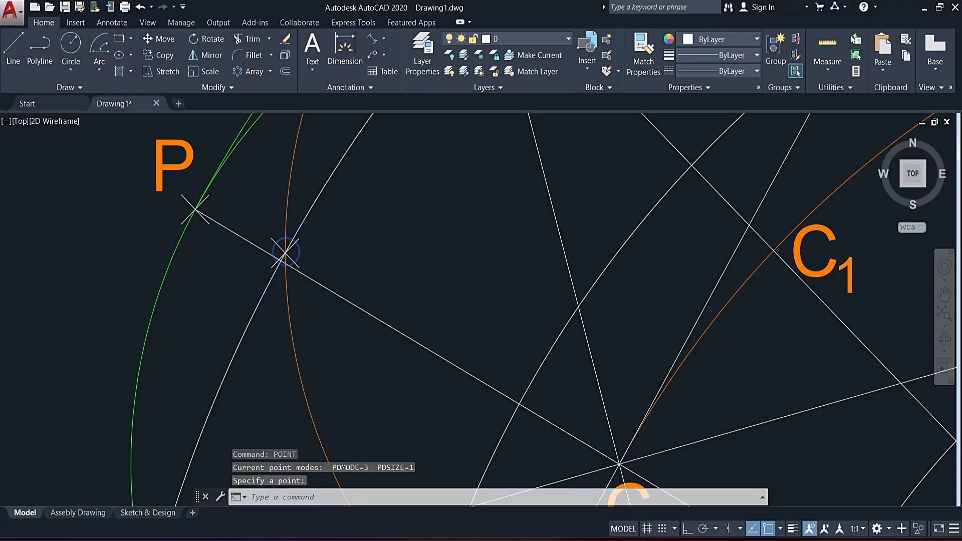
- Move the orange radius-25 circle from C1 so its centre sits at C2 on the centre arc
{"action": "scroll", "coordinate": [345, 263], "scroll_direction": "down", "scroll_amount": 7}
{"action": "left_click", "coordinate": [456, 198]}
{"action": "left_click", "coordinate": [456, 199]}
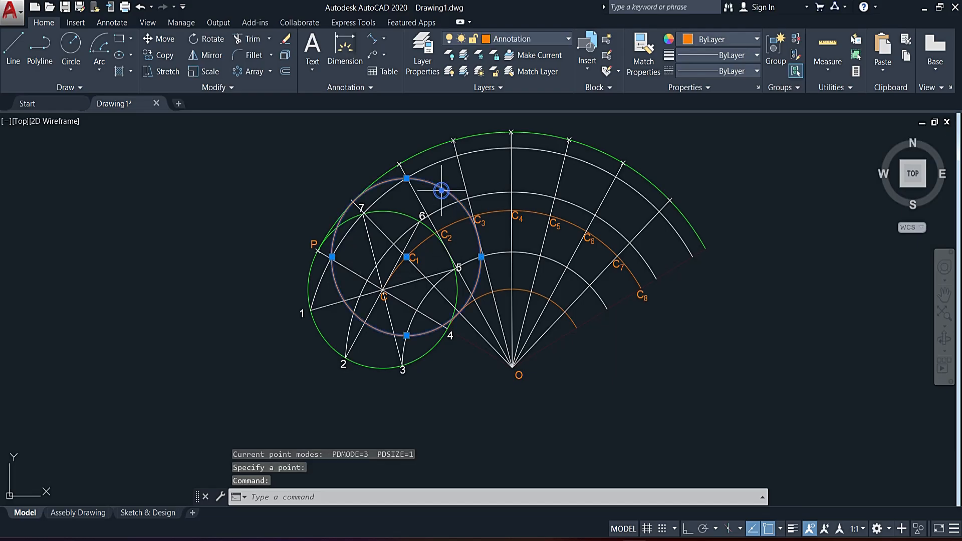
{"action": "left_click", "coordinate": [406, 256]}
{"action": "scroll", "coordinate": [436, 232], "scroll_direction": "up", "scroll_amount": 6}
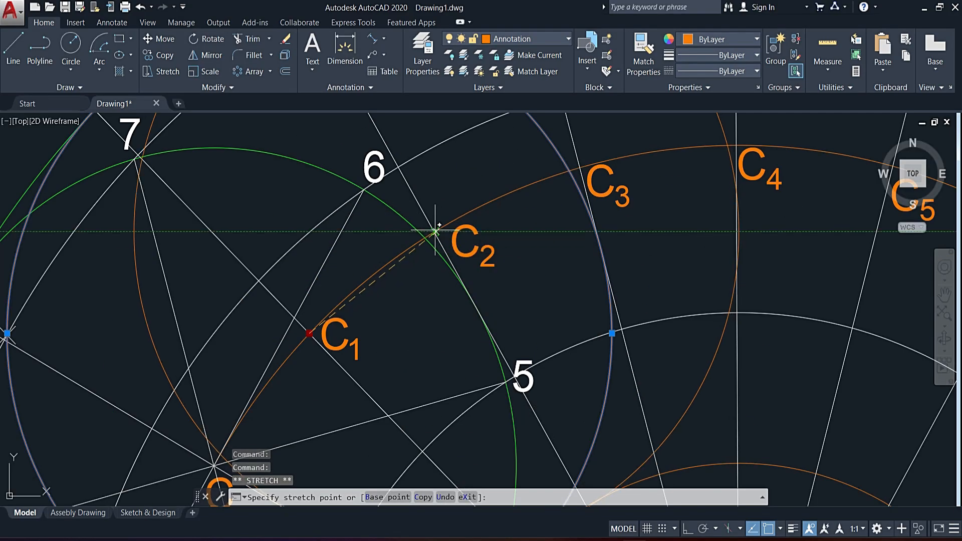
{"action": "left_click", "coordinate": [435, 232]}
{"action": "scroll", "coordinate": [452, 327], "scroll_direction": "down", "scroll_amount": 2}
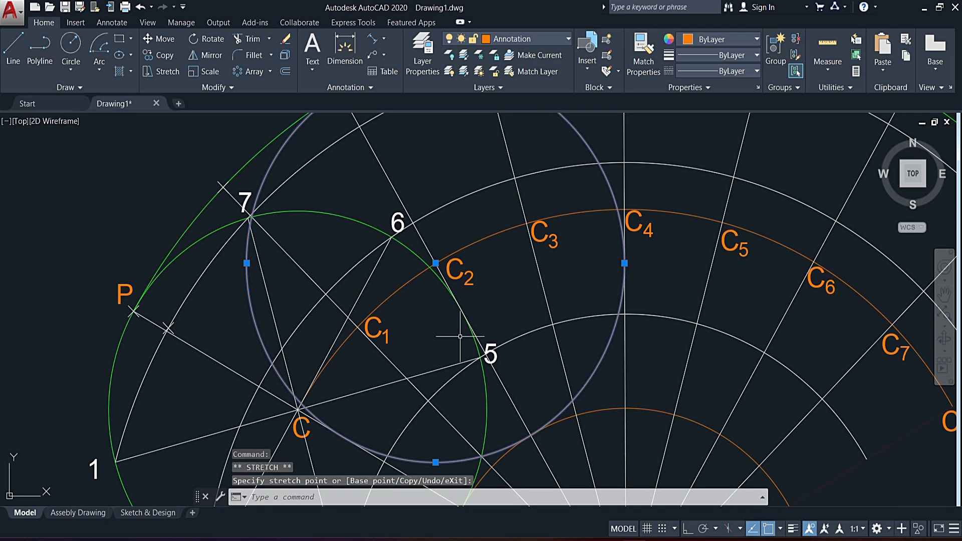
{"action": "key", "text": "Escape"}
{"action": "scroll", "coordinate": [453, 293], "scroll_direction": "down", "scroll_amount": 4}
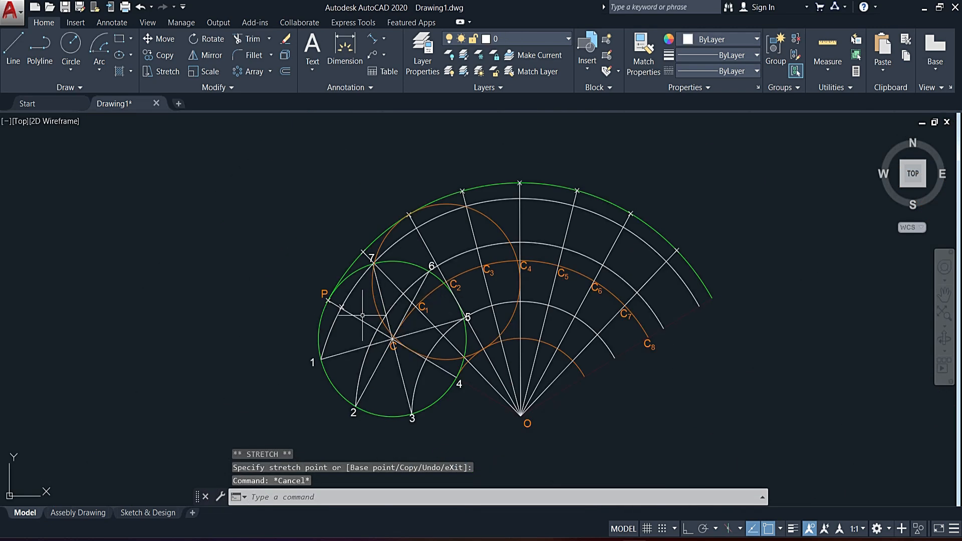
{"action": "left_click", "coordinate": [368, 372]}
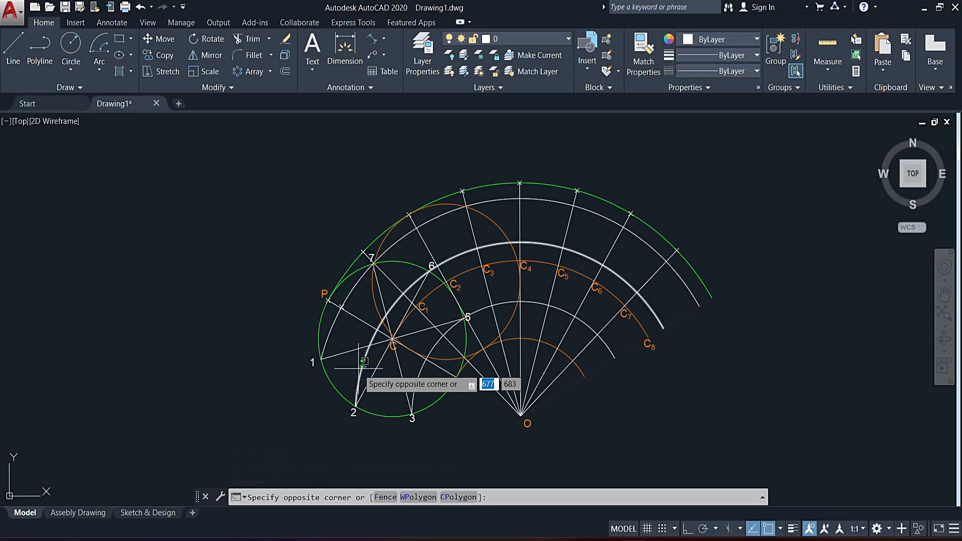
{"action": "left_click", "coordinate": [358, 368]}
{"action": "scroll", "coordinate": [413, 259], "scroll_direction": "up", "scroll_amount": 2}
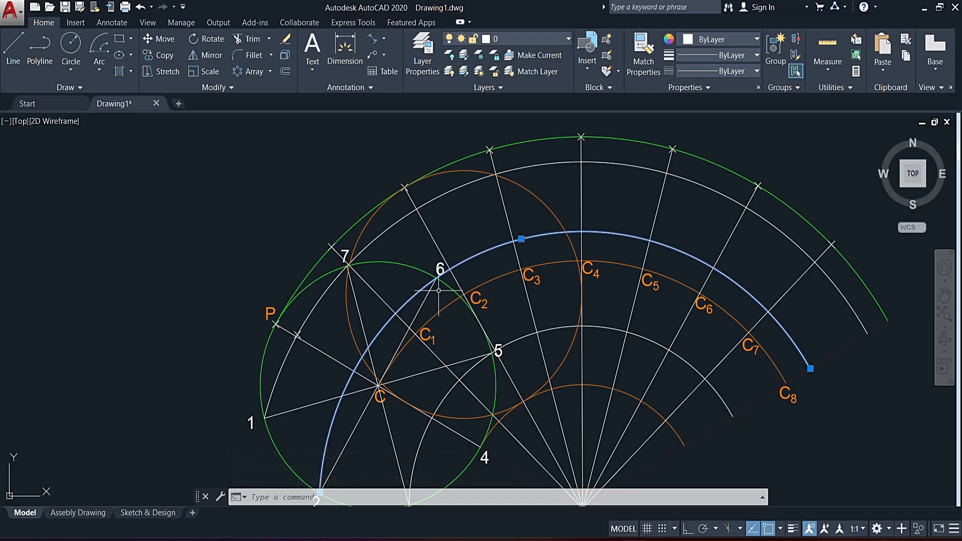
{"action": "left_click", "coordinate": [558, 191]}
{"action": "left_click", "coordinate": [515, 220]}
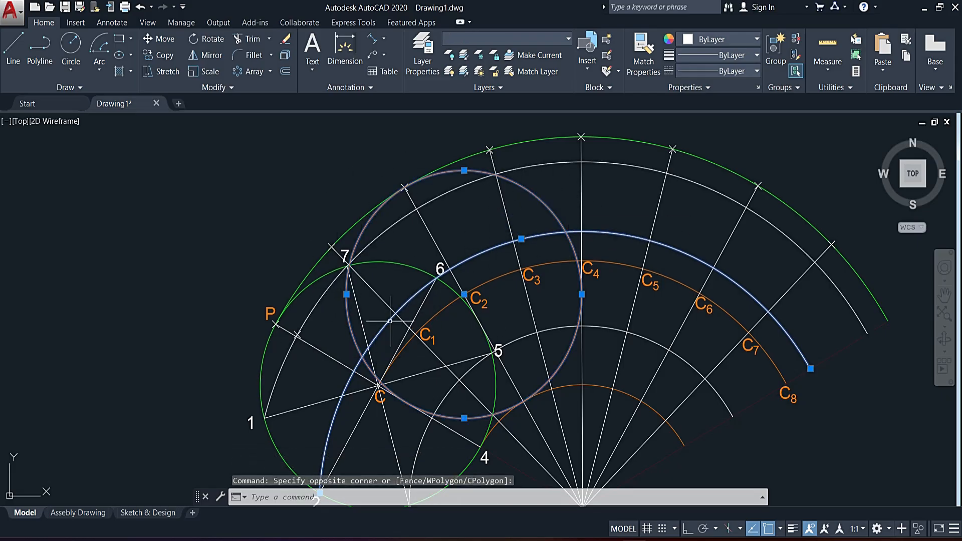
{"action": "middle_click_drag", "start_coordinate": [404, 327], "coordinate": [407, 263]}
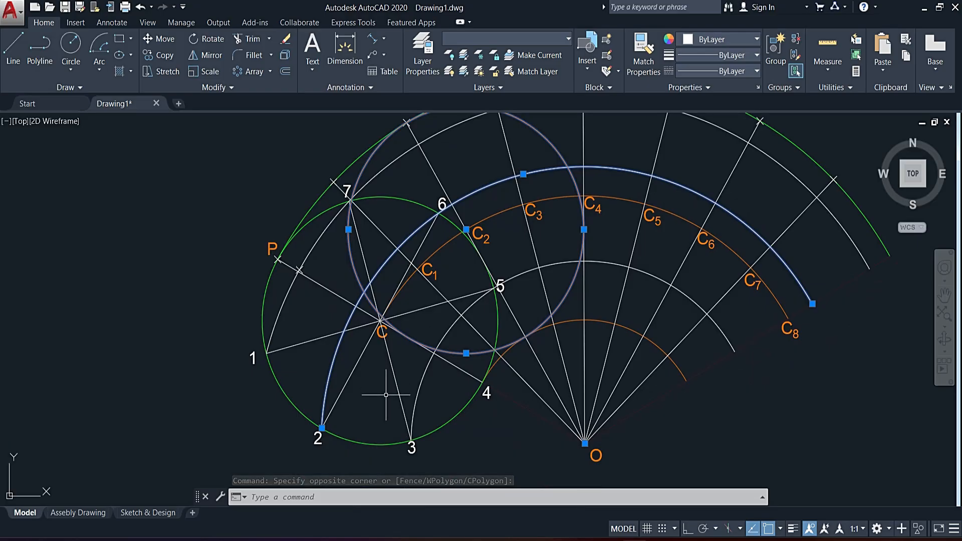
{"action": "key", "text": "Escape"}
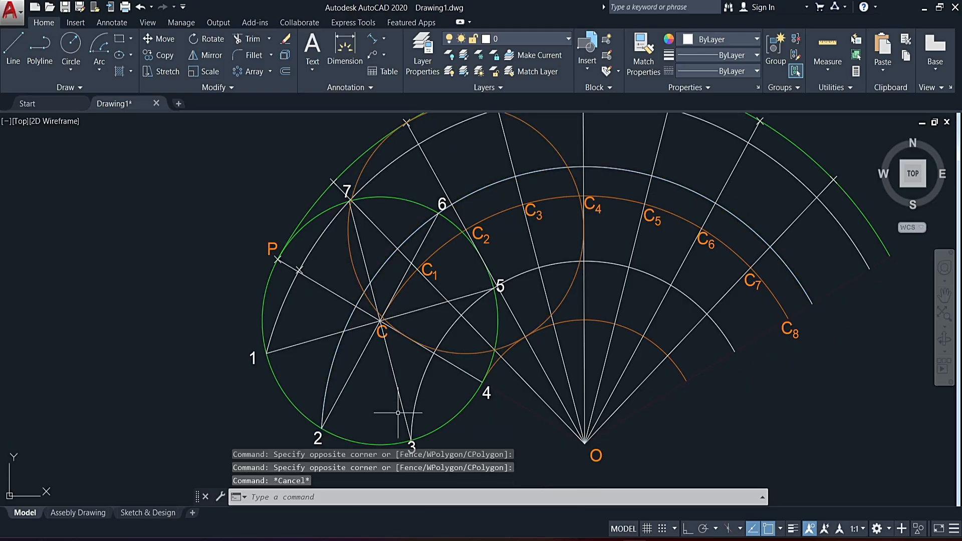
- Assign the polar array of radial lines around C to the Construction layer
{"action": "left_click", "coordinate": [393, 369]}
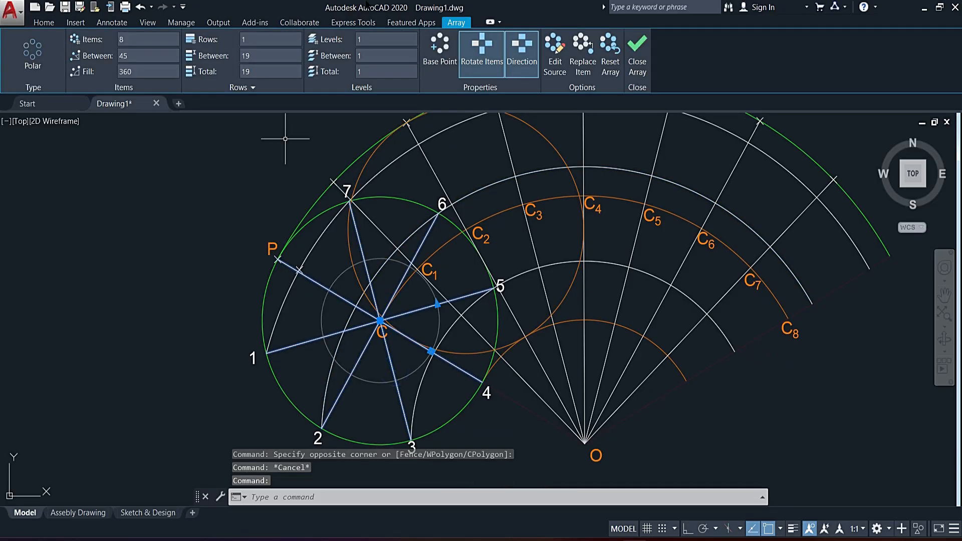
{"action": "left_click", "coordinate": [52, 26]}
{"action": "left_click", "coordinate": [546, 40]}
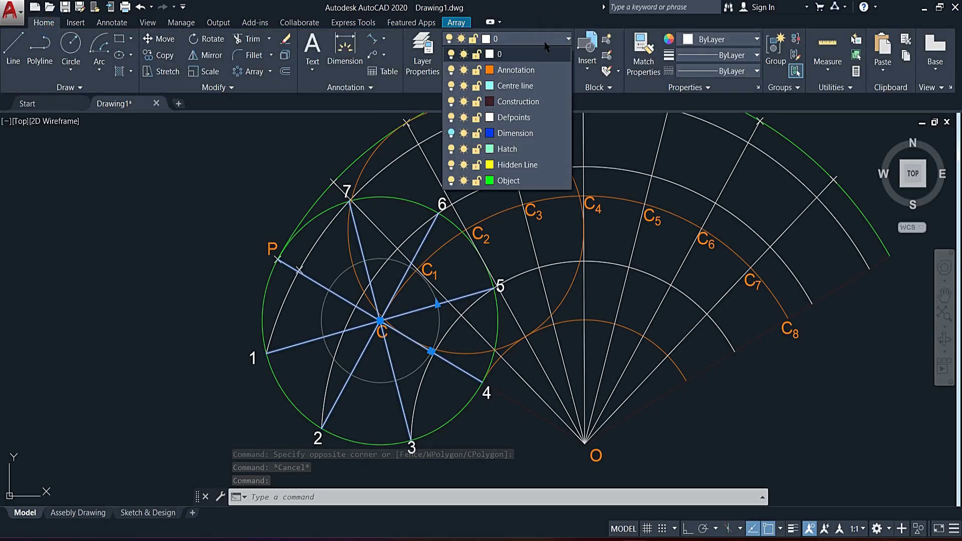
{"action": "left_click", "coordinate": [516, 102]}
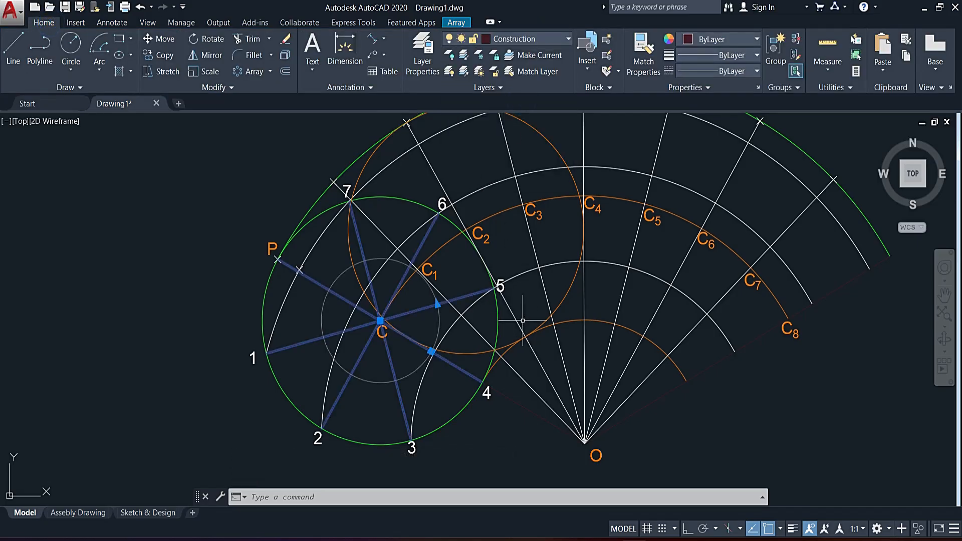
{"action": "key", "text": "Escape"}
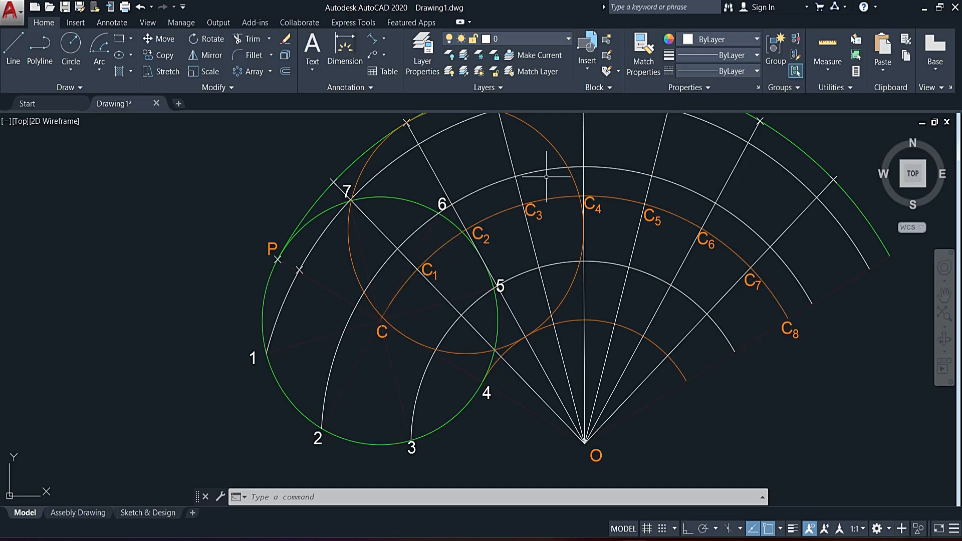
- Highlight the arc from point 2 and the circle centred at C2, and place a point at their intersection nearest C
{"action": "left_click", "coordinate": [543, 142]}
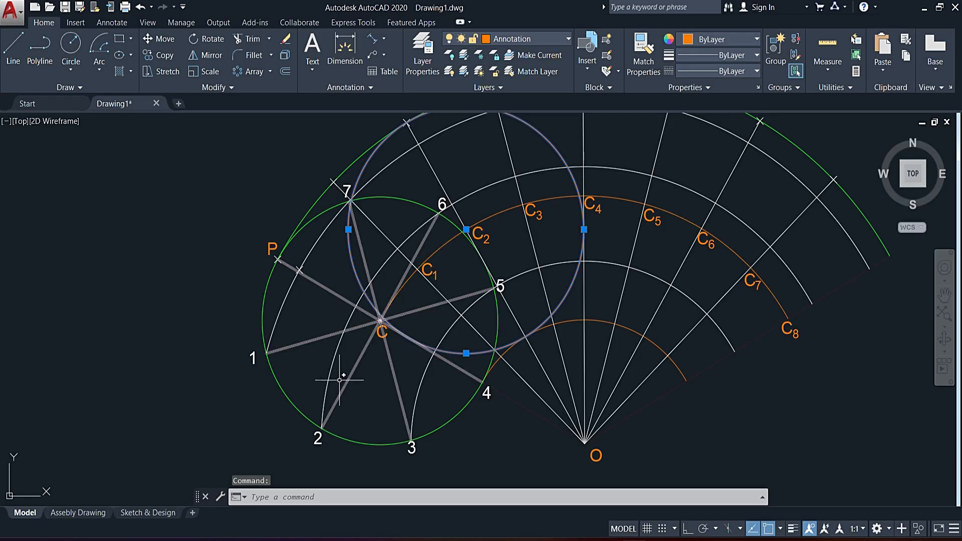
{"action": "left_click", "coordinate": [335, 365]}
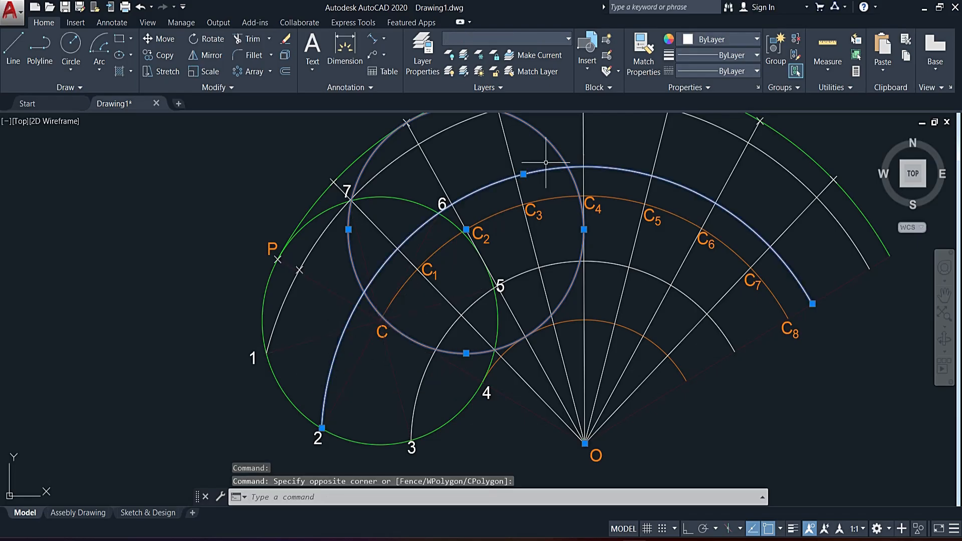
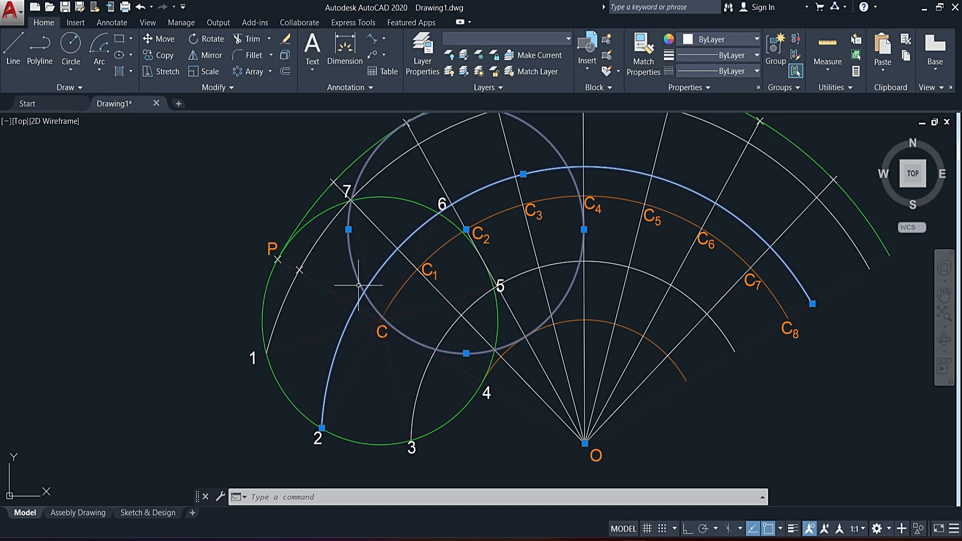
{"action": "scroll", "coordinate": [353, 274], "scroll_direction": "up", "scroll_amount": 3}
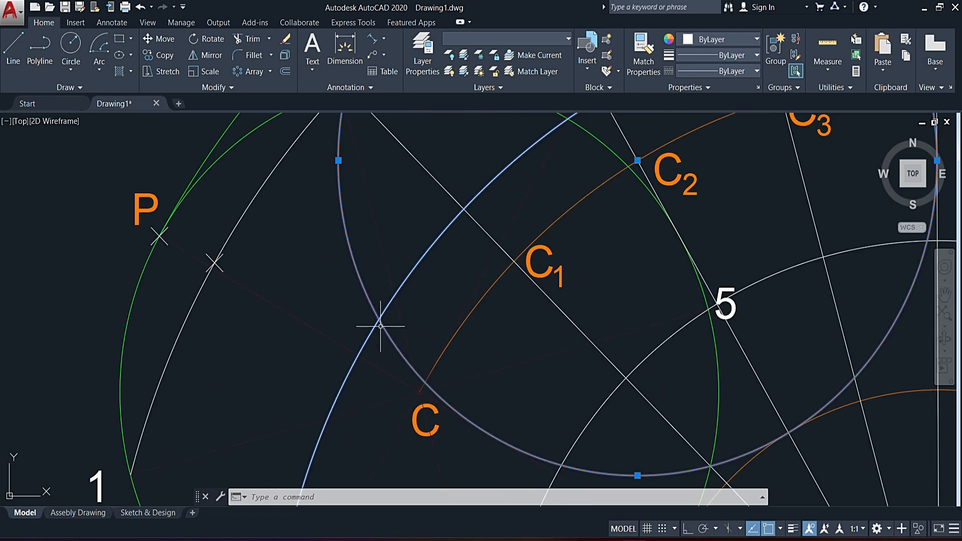
{"action": "scroll", "coordinate": [381, 326], "scroll_direction": "down", "scroll_amount": 3}
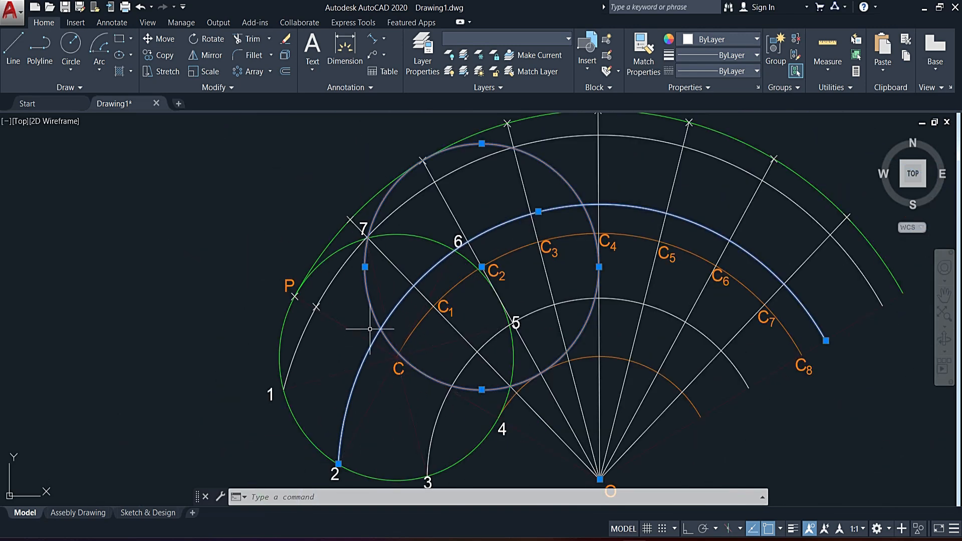
{"action": "type", "text": "point"}
{"action": "key", "text": "Return"}
{"action": "scroll", "coordinate": [389, 336], "scroll_direction": "up", "scroll_amount": 3}
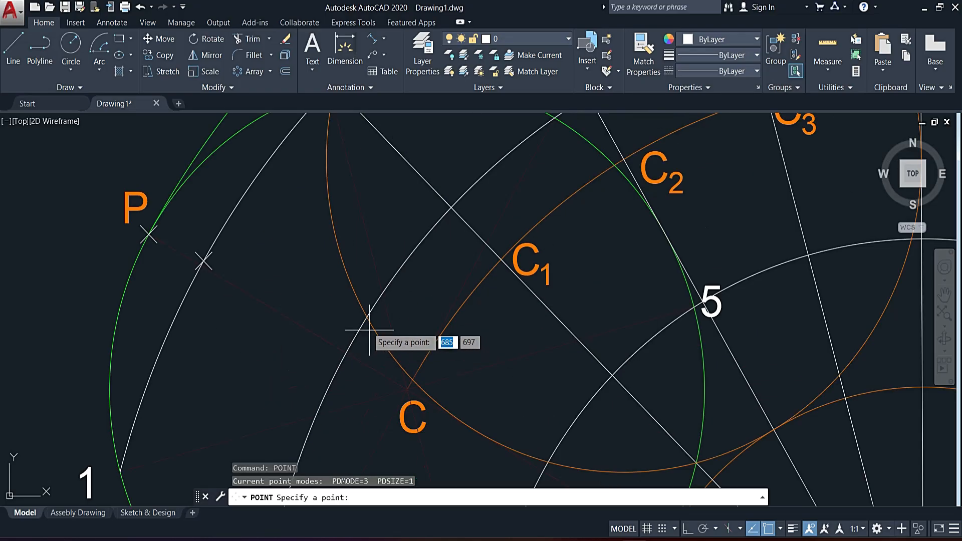
{"action": "left_click", "coordinate": [363, 347]}
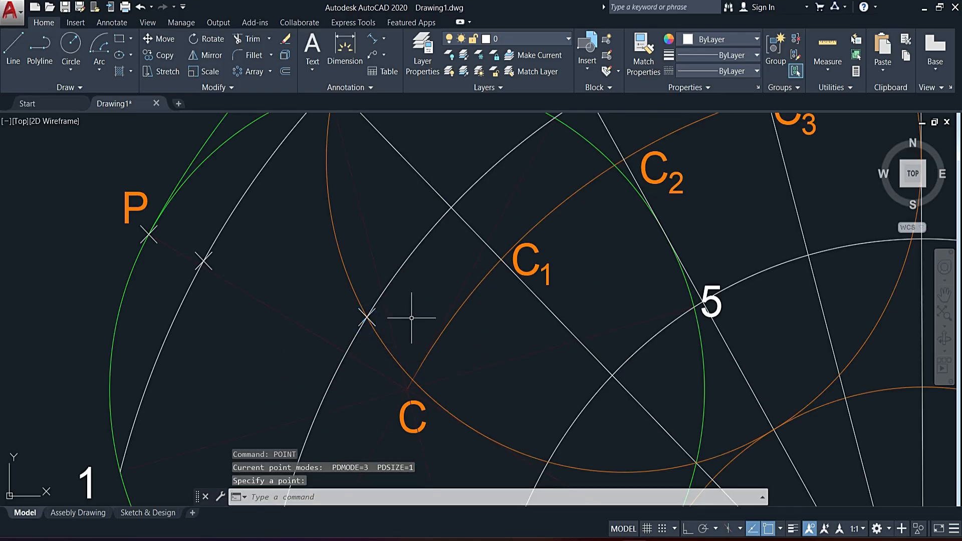
{"action": "scroll", "coordinate": [411, 317], "scroll_direction": "down", "scroll_amount": 1}
{"action": "scroll", "coordinate": [430, 322], "scroll_direction": "down", "scroll_amount": 1}
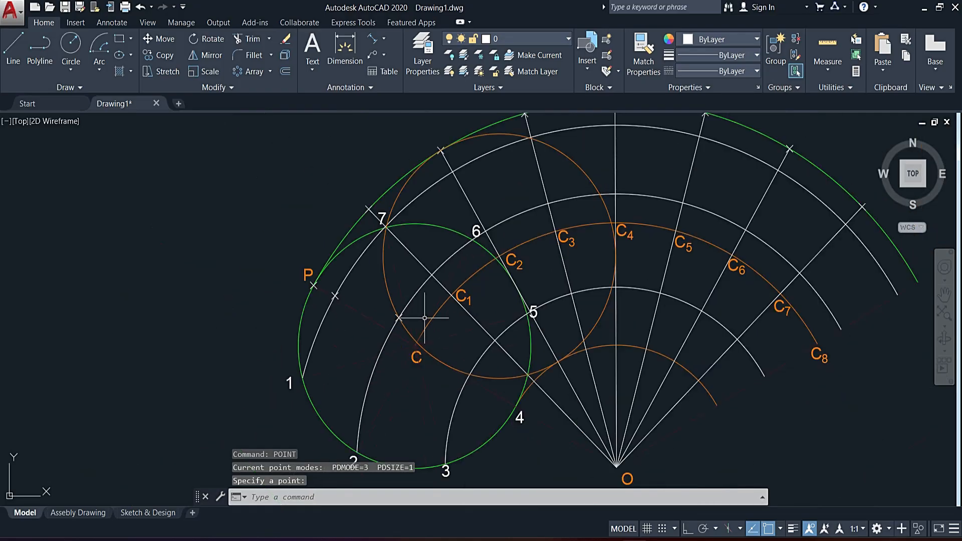
{"action": "key", "text": "Escape"}
- Move the orange circle from C2 so its centre sits at C3 on the centre arc
{"action": "left_click", "coordinate": [611, 285]}
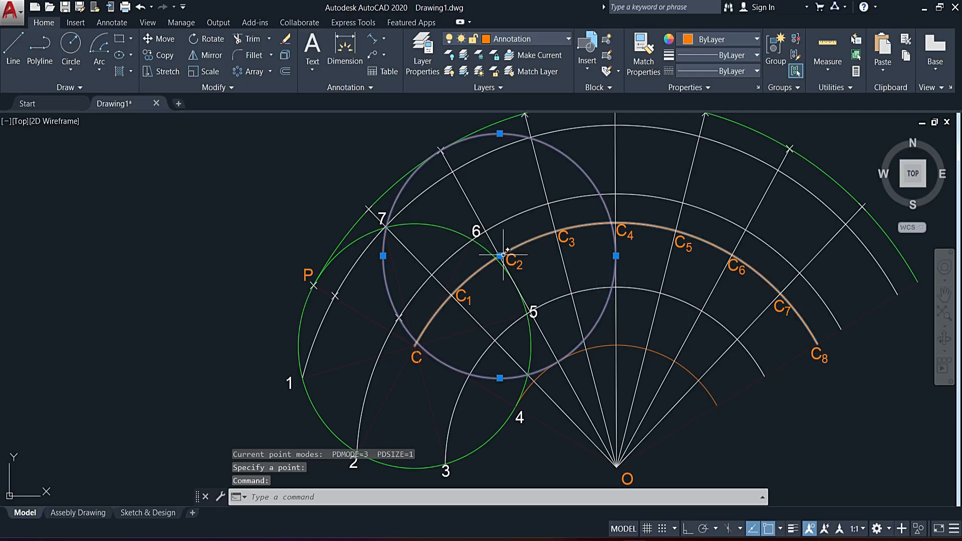
{"action": "left_click", "coordinate": [501, 257]}
{"action": "left_click", "coordinate": [555, 231]}
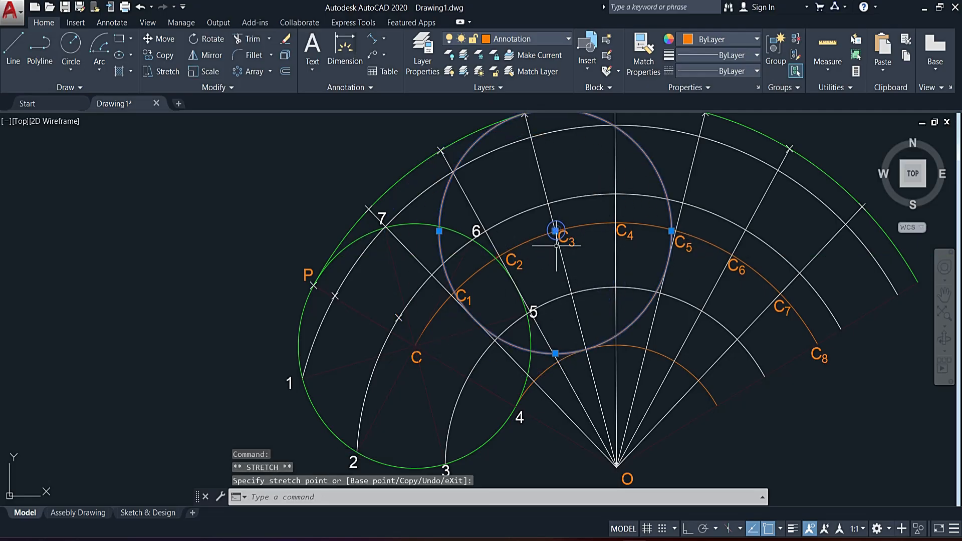
{"action": "key", "text": "Escape"}
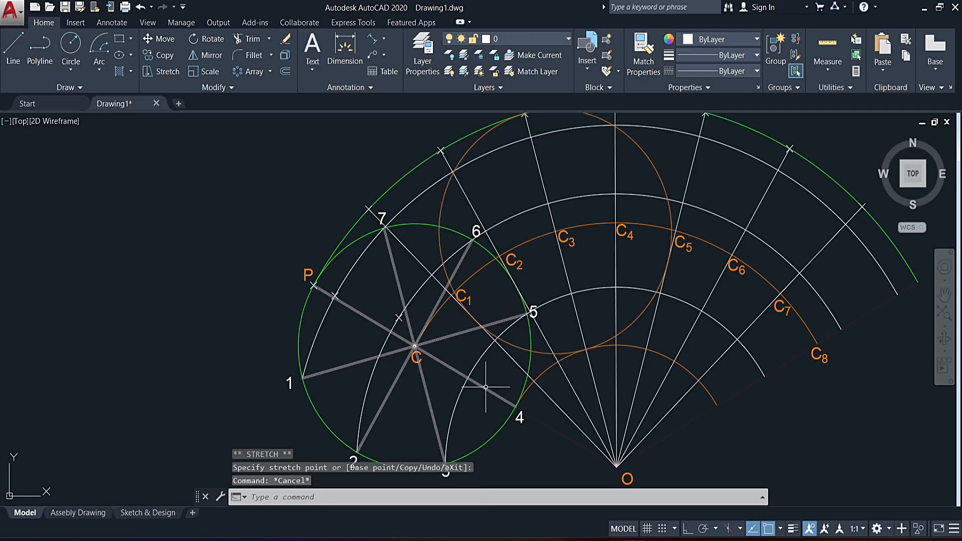
- Highlight the arc from point 3 and the circle centred at C3, and place a point at their intersection on the C1 radial line's side
{"action": "left_click", "coordinate": [466, 389]}
{"action": "left_click", "coordinate": [456, 394]}
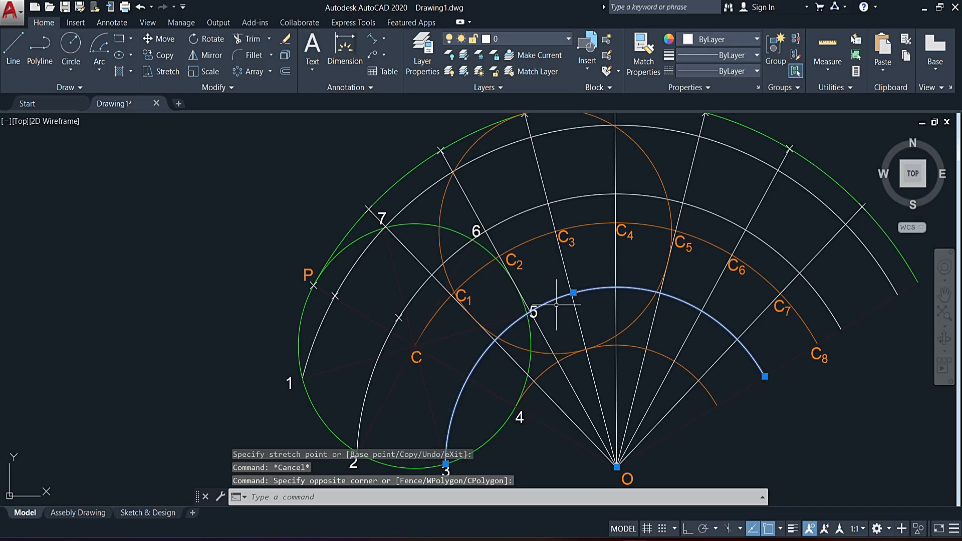
{"action": "left_click", "coordinate": [645, 178]}
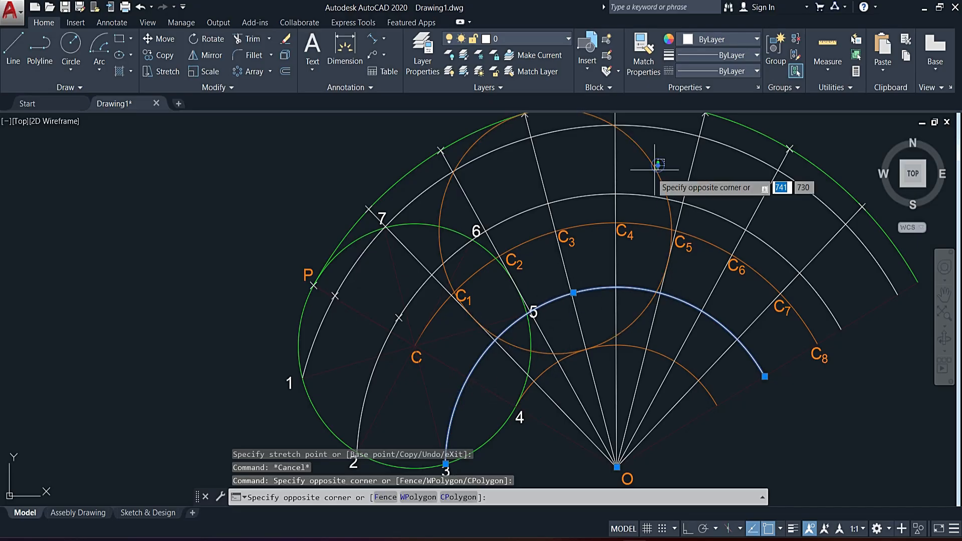
{"action": "left_click", "coordinate": [642, 194]}
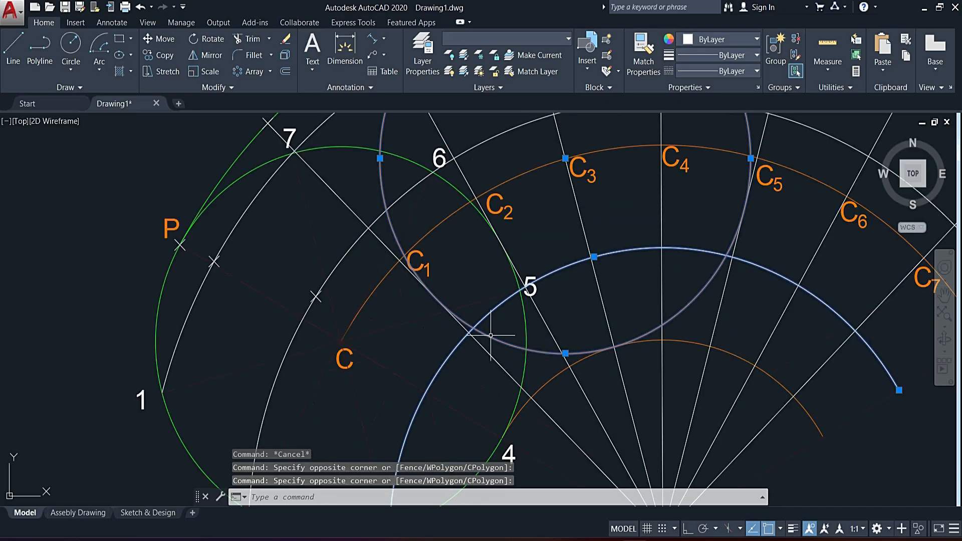
{"action": "scroll", "coordinate": [490, 336], "scroll_direction": "up", "scroll_amount": 2}
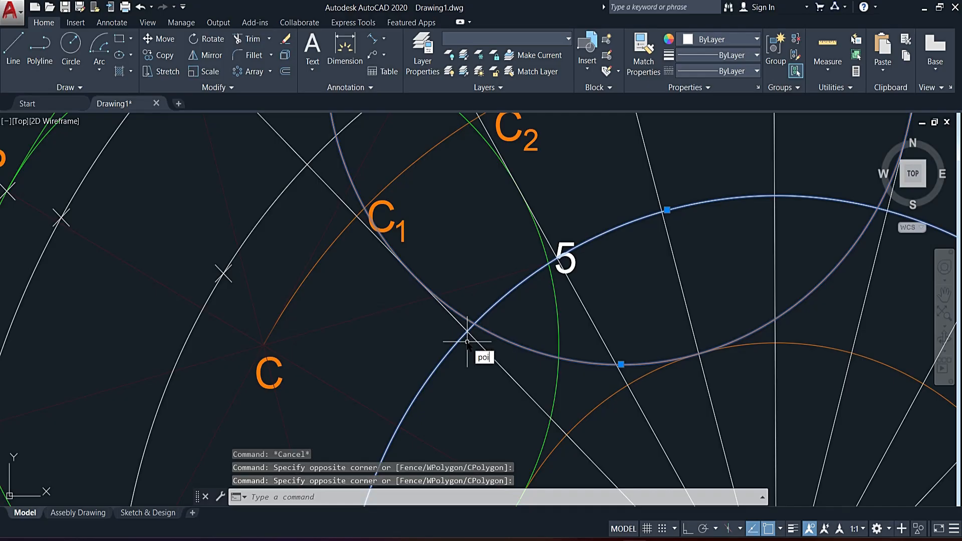
{"action": "key", "text": "Return"}
{"action": "scroll", "coordinate": [506, 345], "scroll_direction": "down", "scroll_amount": 5}
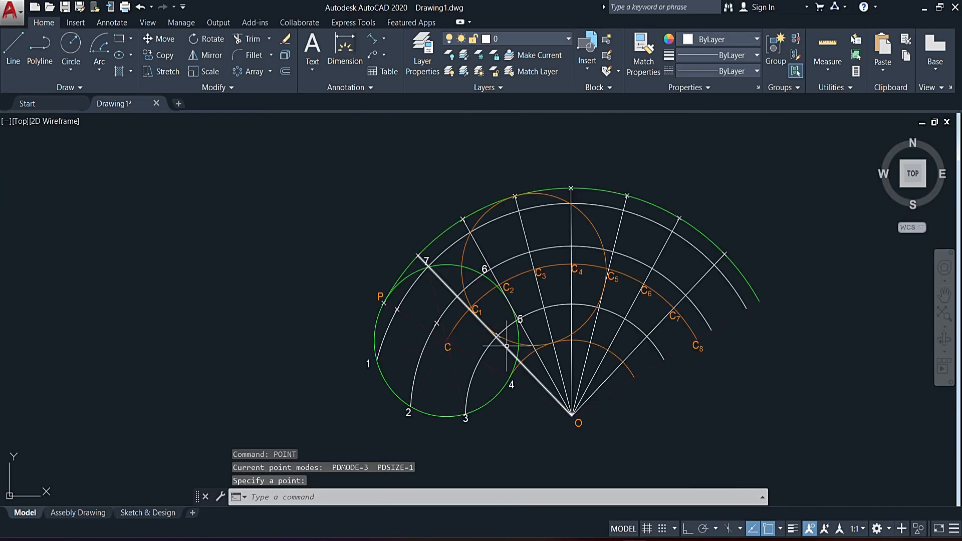
- Move the orange circle from C3 to C4 on the centre arc
{"action": "left_click", "coordinate": [596, 230]}
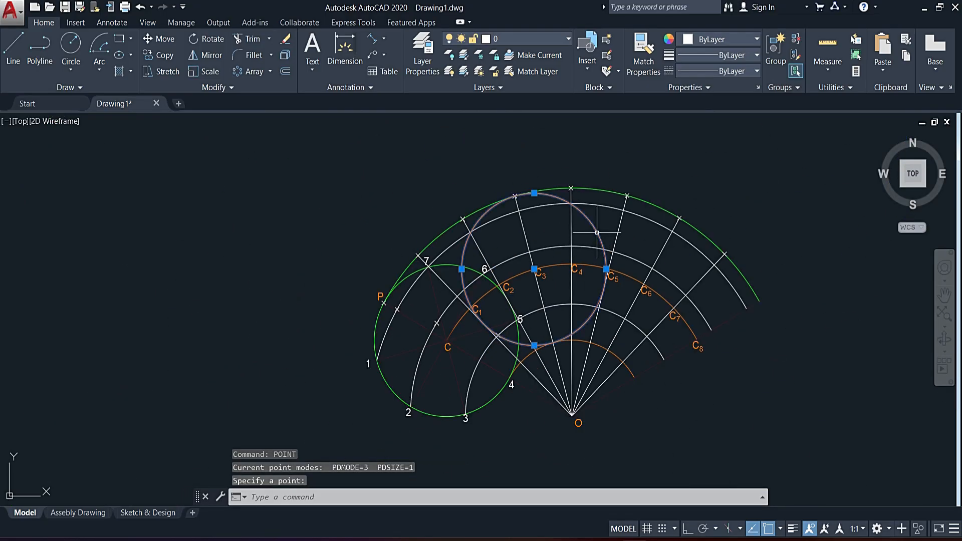
{"action": "left_click", "coordinate": [534, 269]}
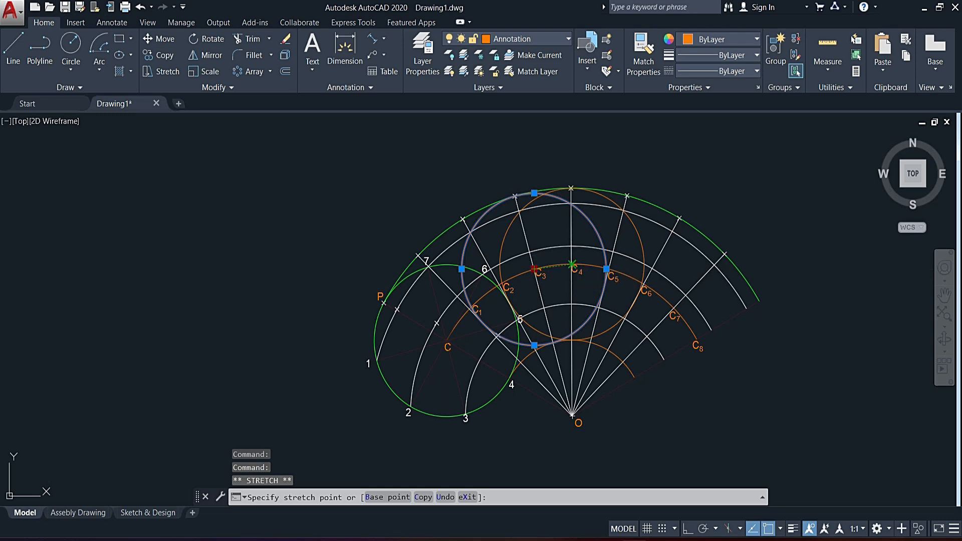
{"action": "left_click", "coordinate": [572, 264]}
{"action": "key", "text": "Escape"}
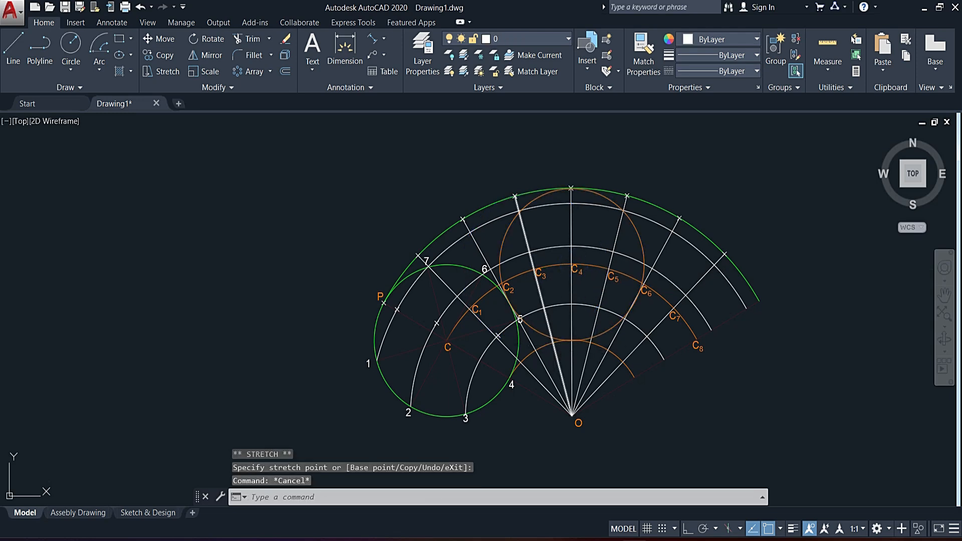
{"action": "type", "text": "po"}
{"action": "key", "text": "Return"}
{"action": "scroll", "coordinate": [571, 338], "scroll_direction": "up", "scroll_amount": 6}
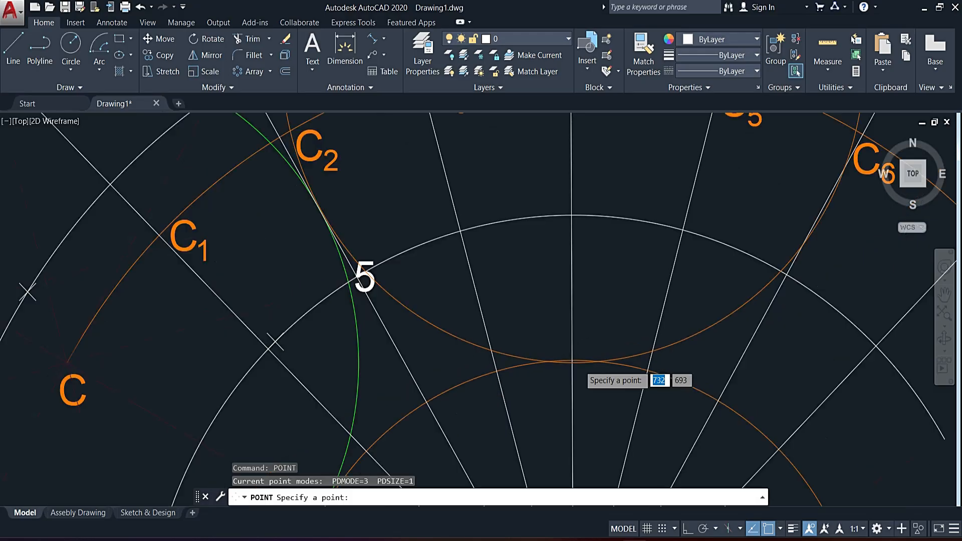
{"action": "scroll", "coordinate": [575, 362], "scroll_direction": "down", "scroll_amount": 2}
{"action": "key", "text": "Escape"}
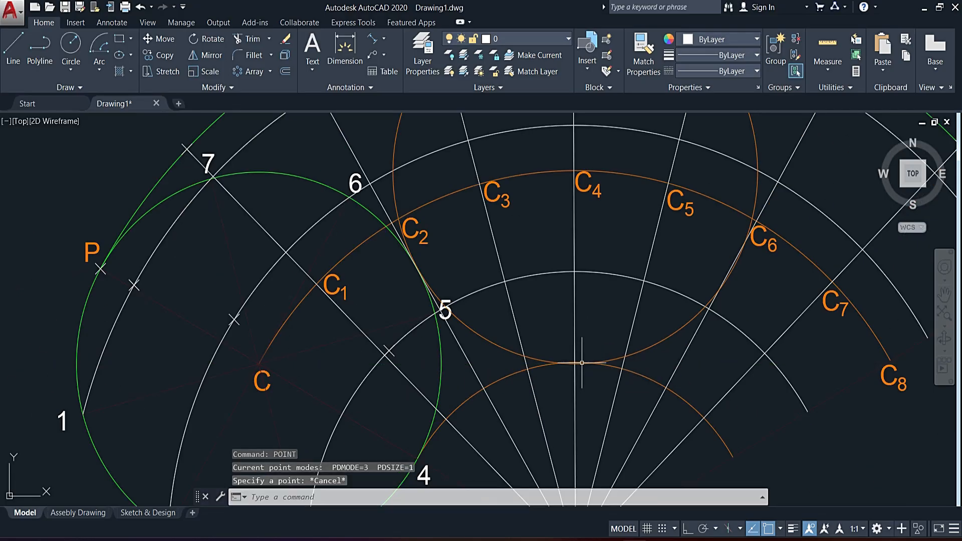
- Recentre the orange circle exactly on the intersection of the vertical radial line and the centre arc at C4
{"action": "scroll", "coordinate": [576, 362], "scroll_direction": "down", "scroll_amount": 4}
{"action": "left_click", "coordinate": [650, 268]}
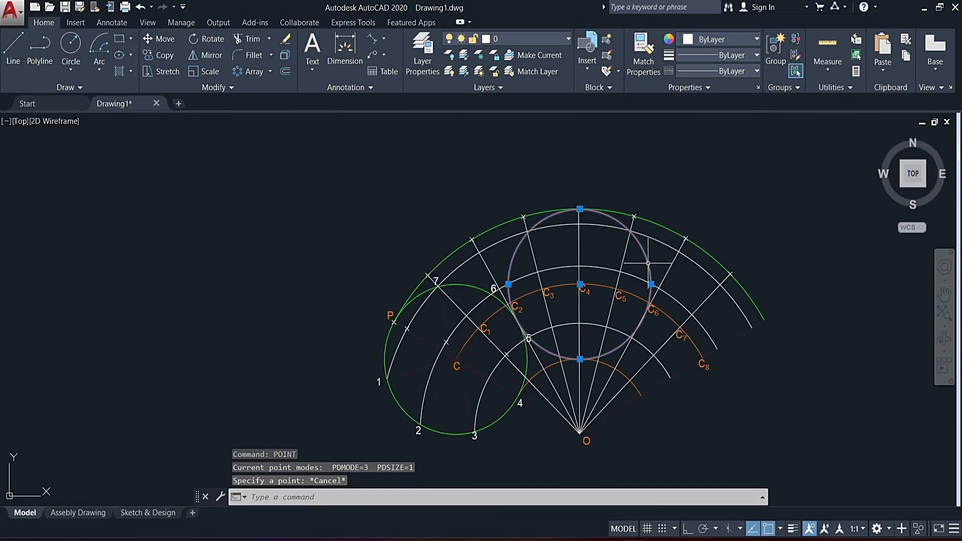
{"action": "scroll", "coordinate": [577, 291], "scroll_direction": "up", "scroll_amount": 6}
{"action": "scroll", "coordinate": [577, 191], "scroll_direction": "up", "scroll_amount": 4}
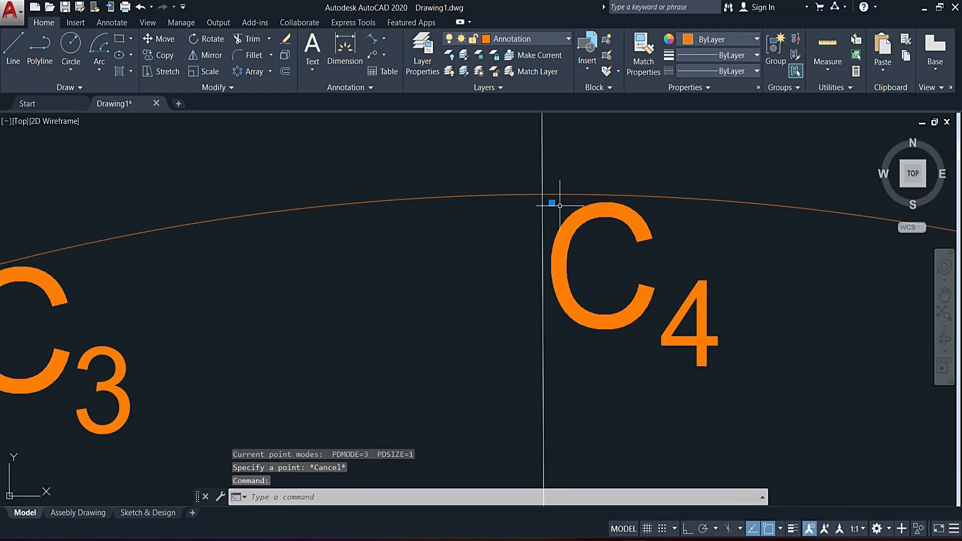
{"action": "left_click", "coordinate": [551, 202]}
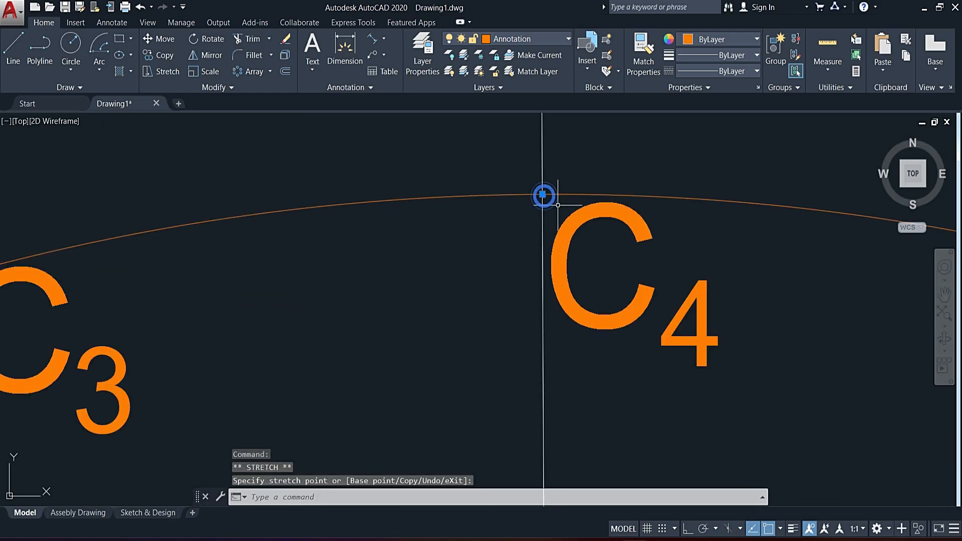
{"action": "scroll", "coordinate": [548, 198], "scroll_direction": "down", "scroll_amount": 7}
{"action": "key", "text": "Escape"}
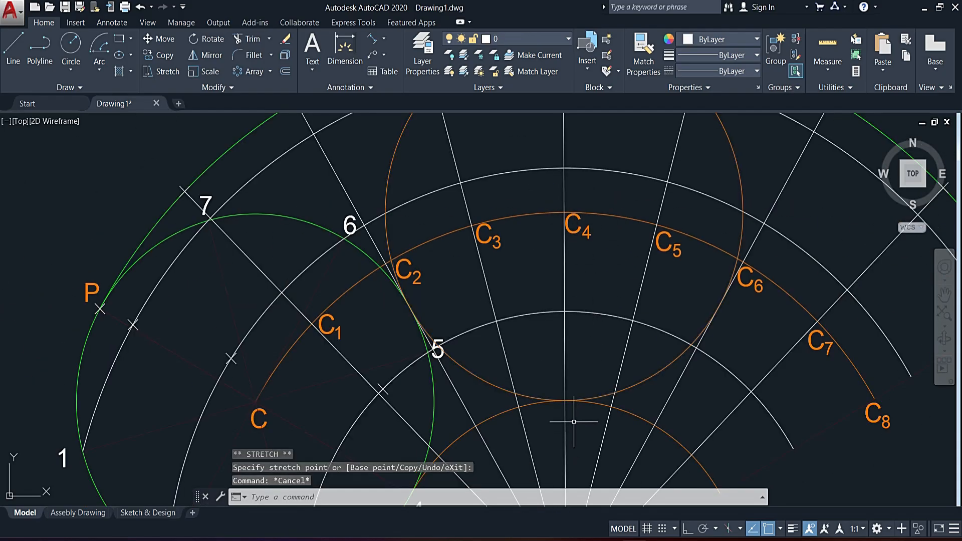
- Place a point where the circle centred at C4 touches the orange arc from point 4
{"action": "type", "text": "point"}
{"action": "key", "text": "Return"}
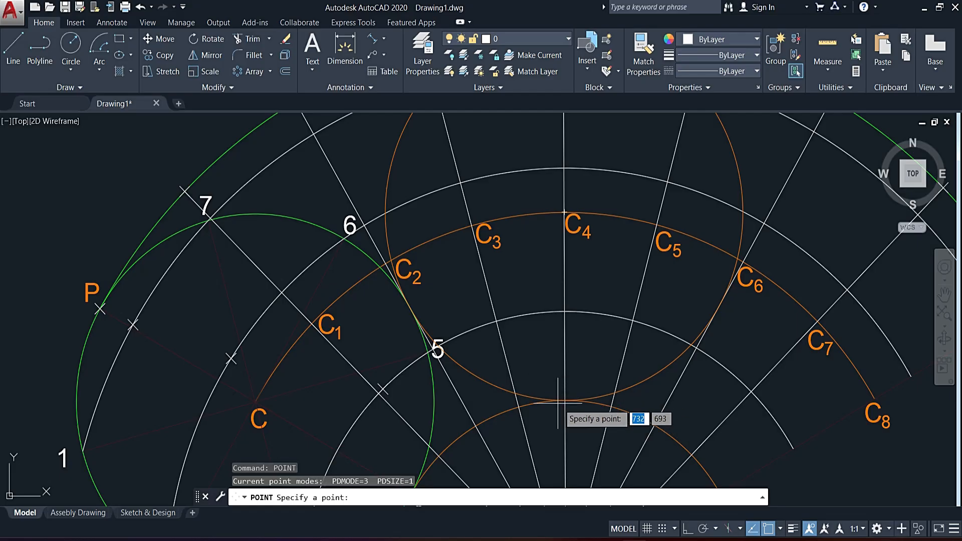
{"action": "left_click", "coordinate": [563, 399]}
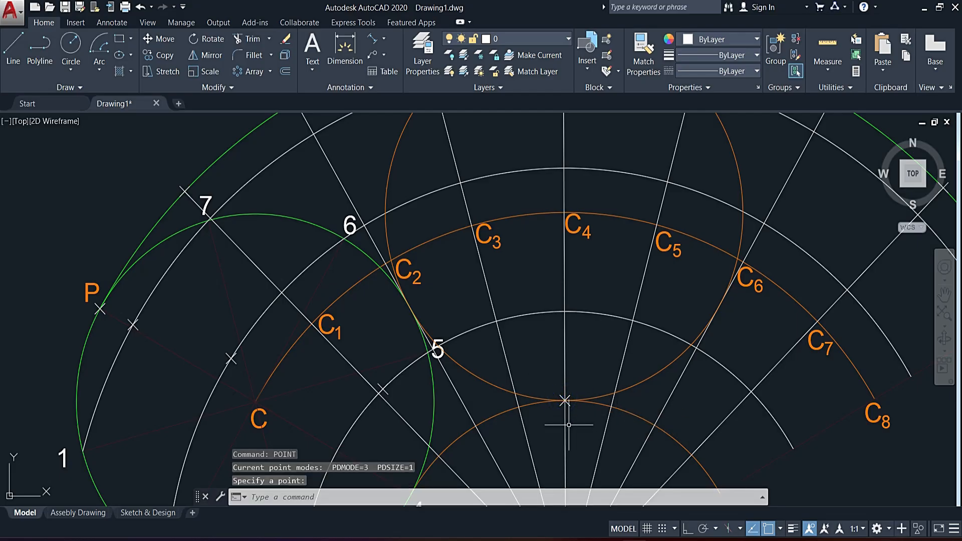
{"action": "key", "text": "Escape"}
- Move the orange circle from C4 so its centre sits at C5 on the centre arc
{"action": "middle_click_drag", "start_coordinate": [541, 400], "coordinate": [486, 373]}
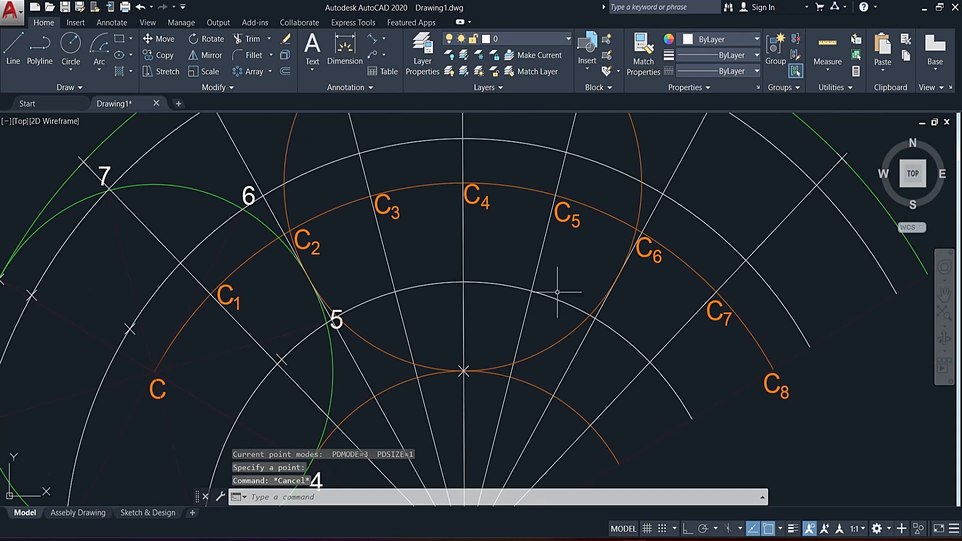
{"action": "left_click", "coordinate": [636, 157]}
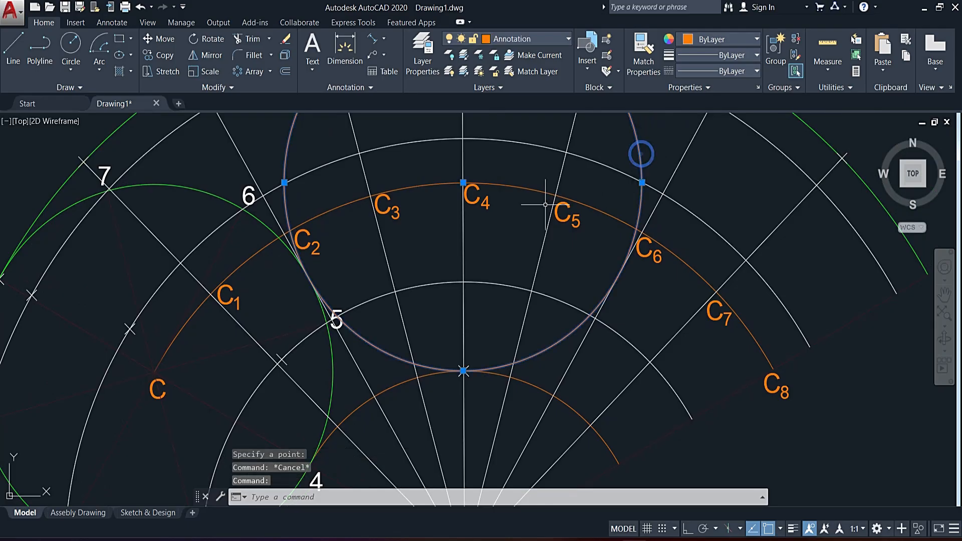
{"action": "left_click", "coordinate": [463, 183]}
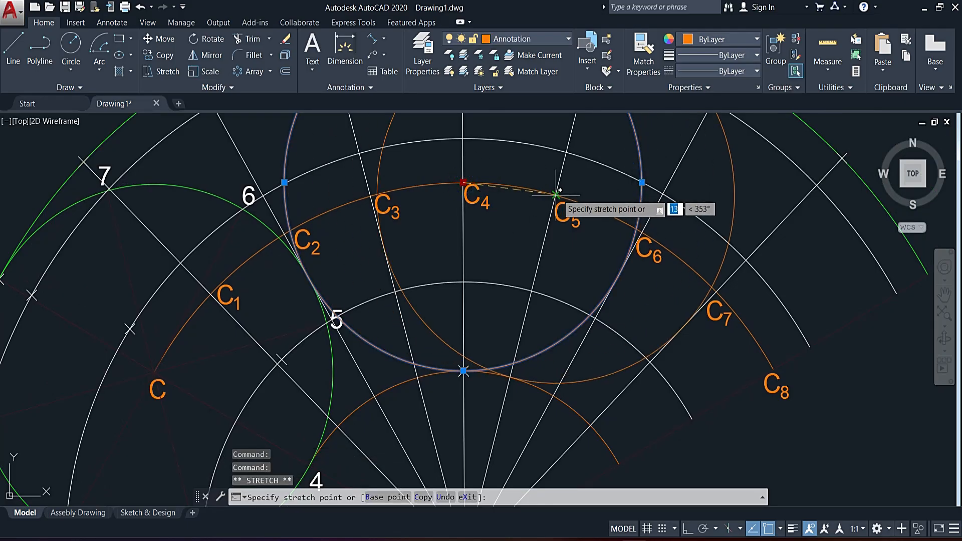
{"action": "left_click", "coordinate": [556, 195]}
- Highlight the arc from point 3 and examine where the circle centred at C5 crosses it
{"action": "scroll", "coordinate": [519, 303], "scroll_direction": "down", "scroll_amount": 4}
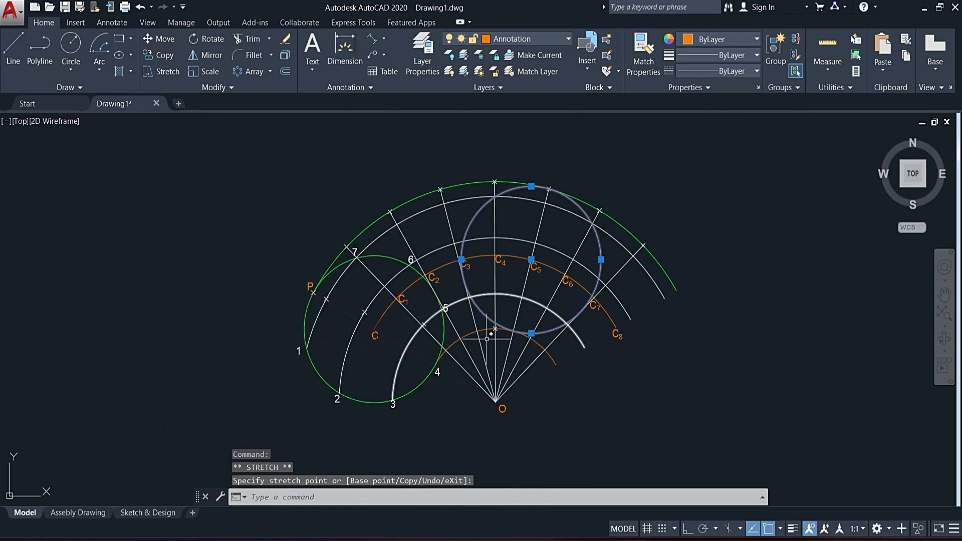
{"action": "scroll", "coordinate": [406, 376], "scroll_direction": "up", "scroll_amount": 4}
{"action": "left_click", "coordinate": [399, 338]}
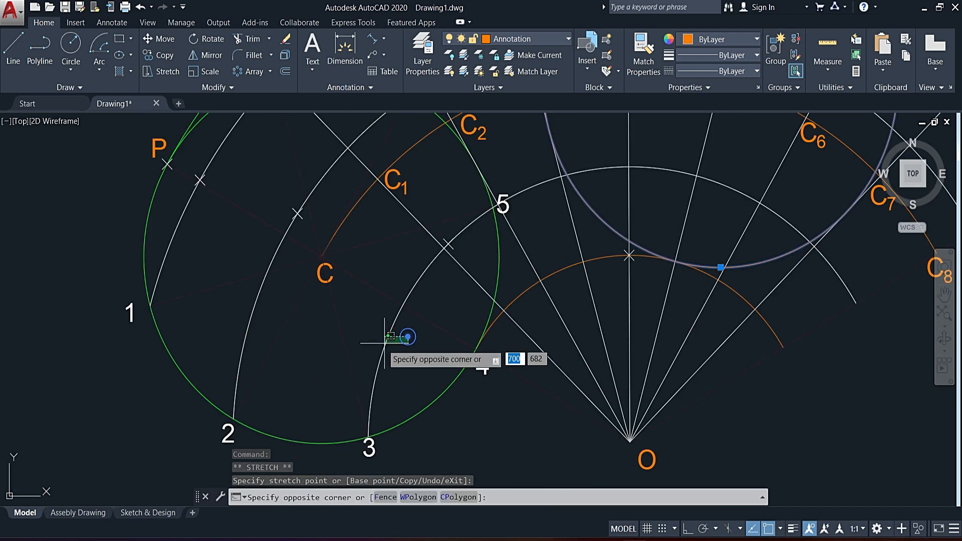
{"action": "left_click", "coordinate": [382, 344]}
{"action": "middle_click_drag", "start_coordinate": [779, 294], "coordinate": [596, 336]}
{"action": "left_click", "coordinate": [622, 326]}
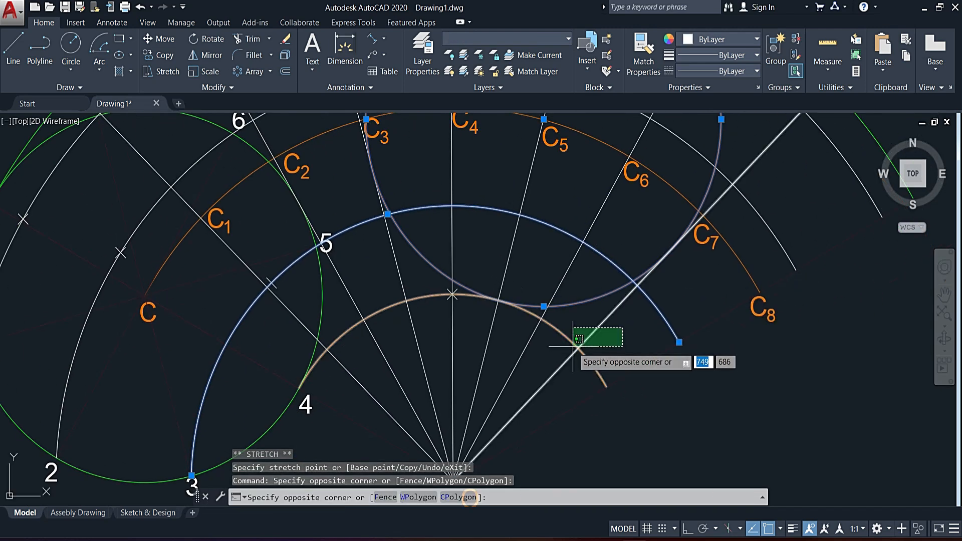
{"action": "left_click", "coordinate": [697, 409]}
{"action": "scroll", "coordinate": [624, 273], "scroll_direction": "up", "scroll_amount": 3}
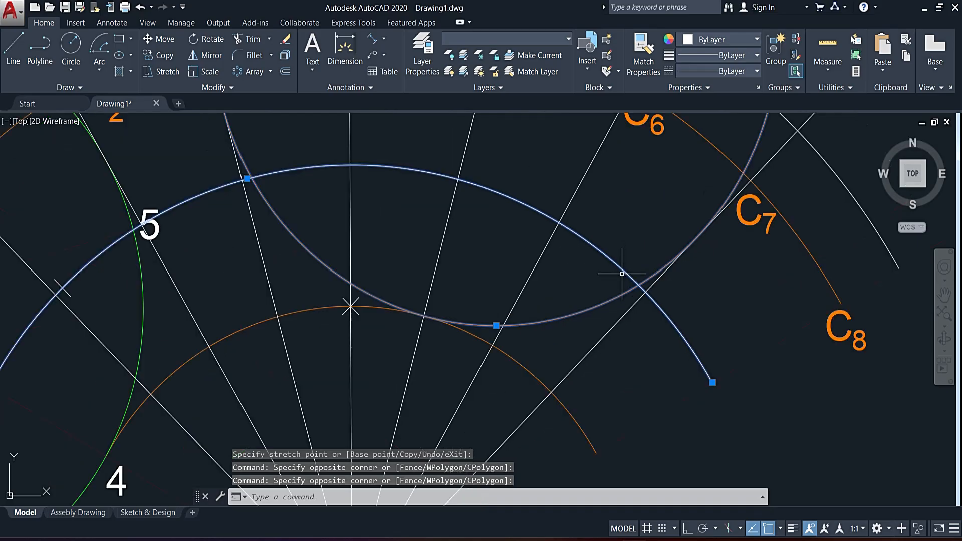
{"action": "scroll", "coordinate": [629, 281], "scroll_direction": "down", "scroll_amount": 3}
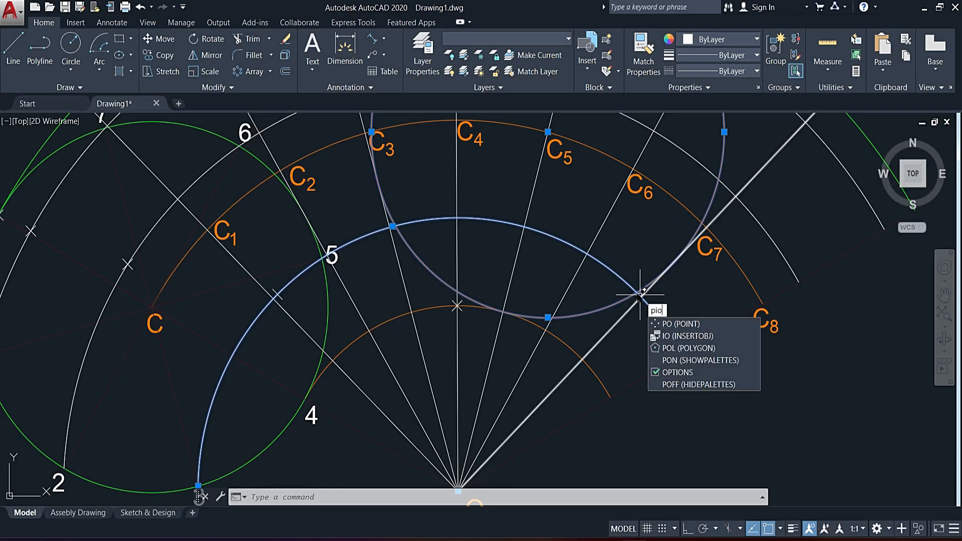
{"action": "key", "text": "Return"}
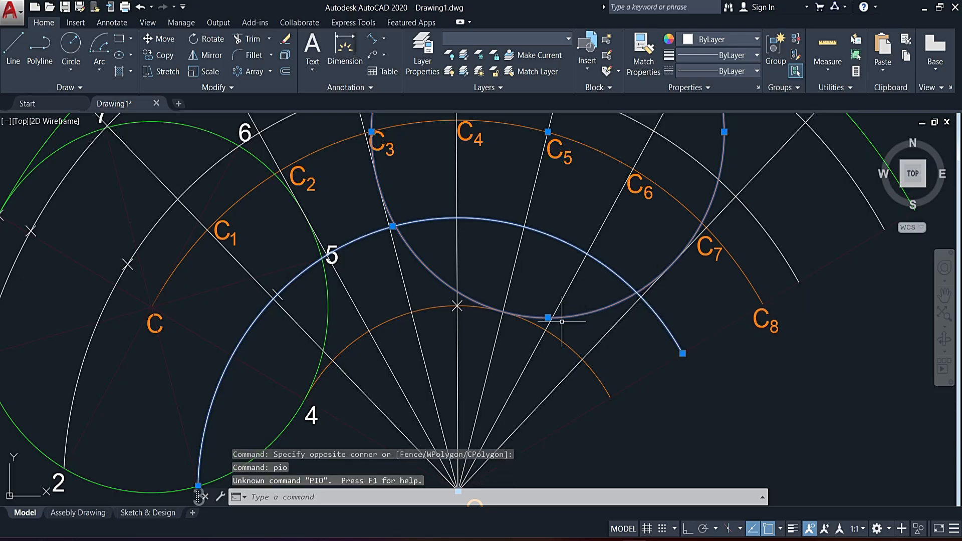
{"action": "type", "text": "poi"}
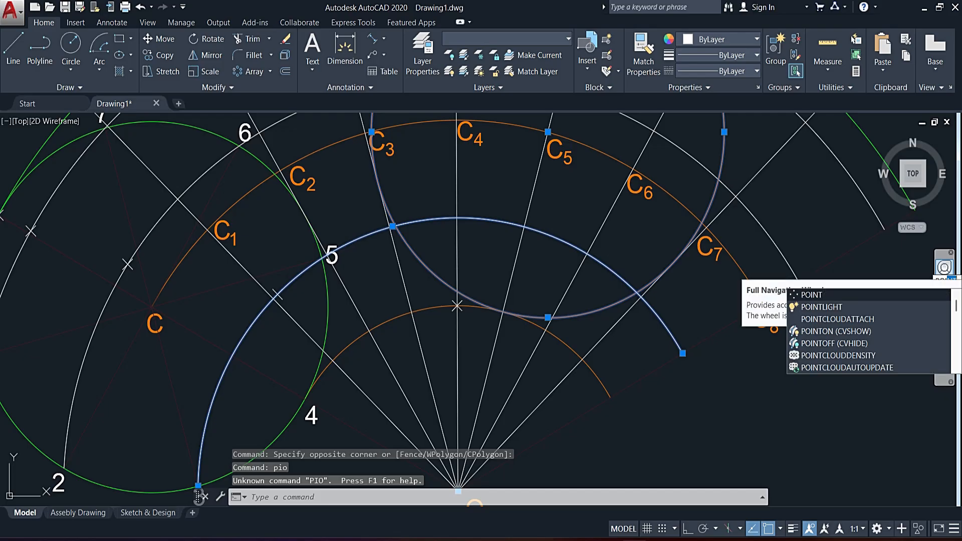
{"action": "key", "text": "Return"}
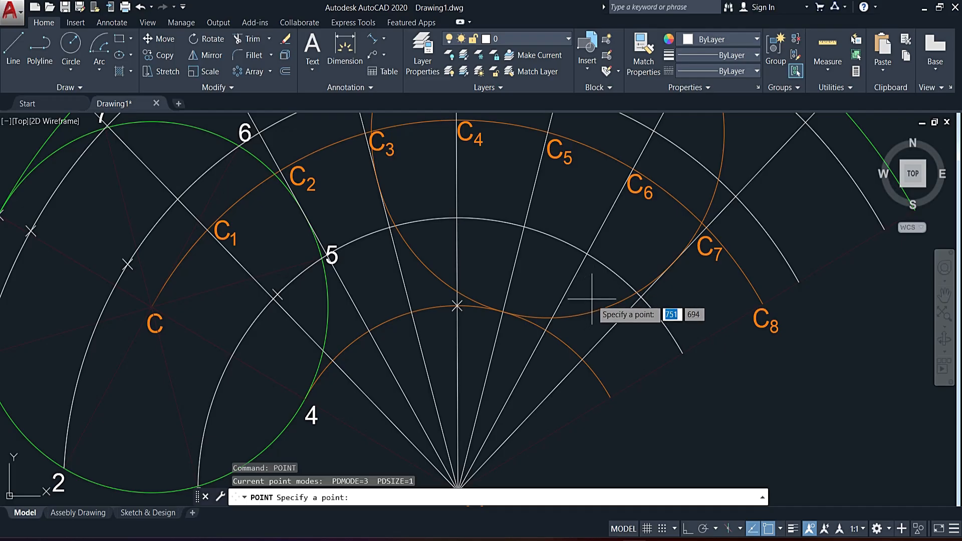
{"action": "key", "text": "Escape"}
- Place a point where the circle centred at C5 crosses the arc from point 3, and align it exactly with the intersection
{"action": "type", "text": "poi"}
{"action": "key", "text": "Return"}
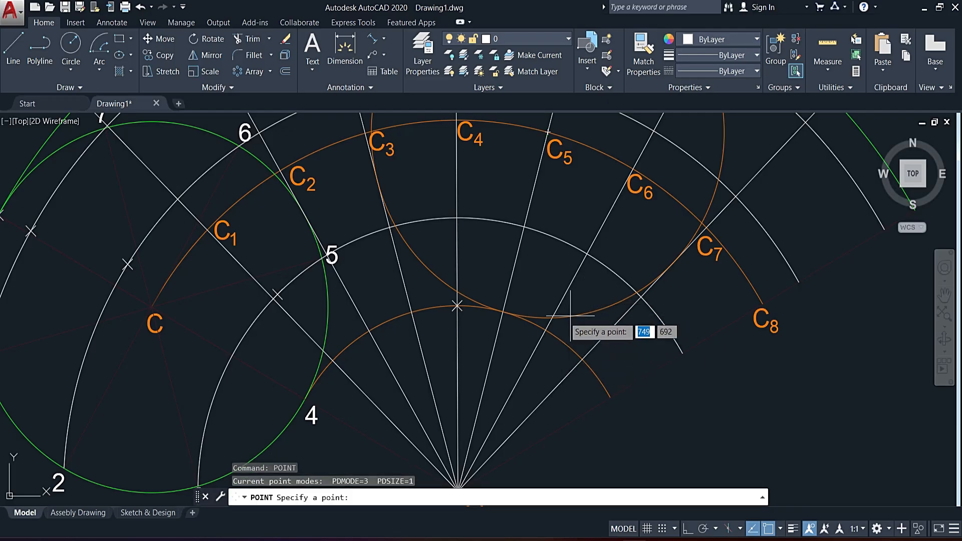
{"action": "left_click", "coordinate": [636, 289]}
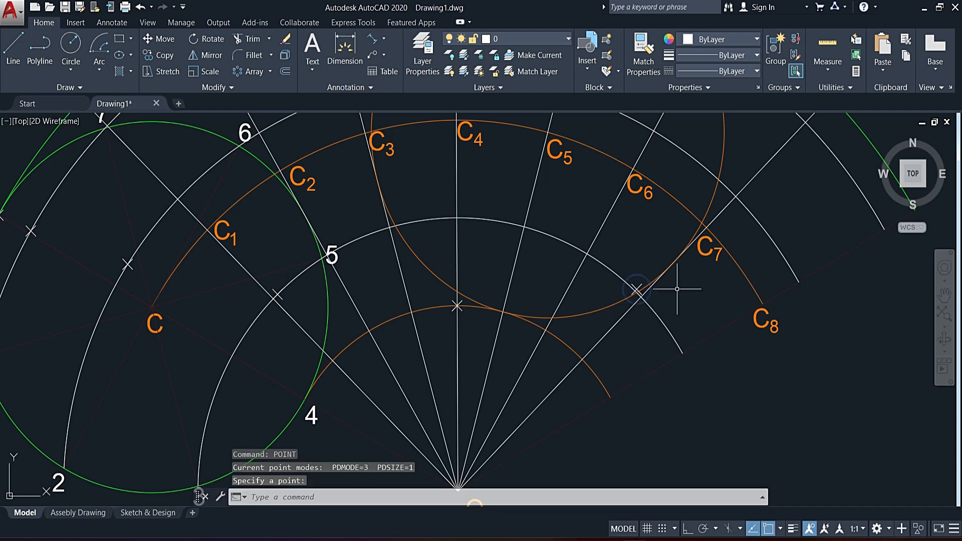
{"action": "scroll", "coordinate": [672, 303], "scroll_direction": "up", "scroll_amount": 5}
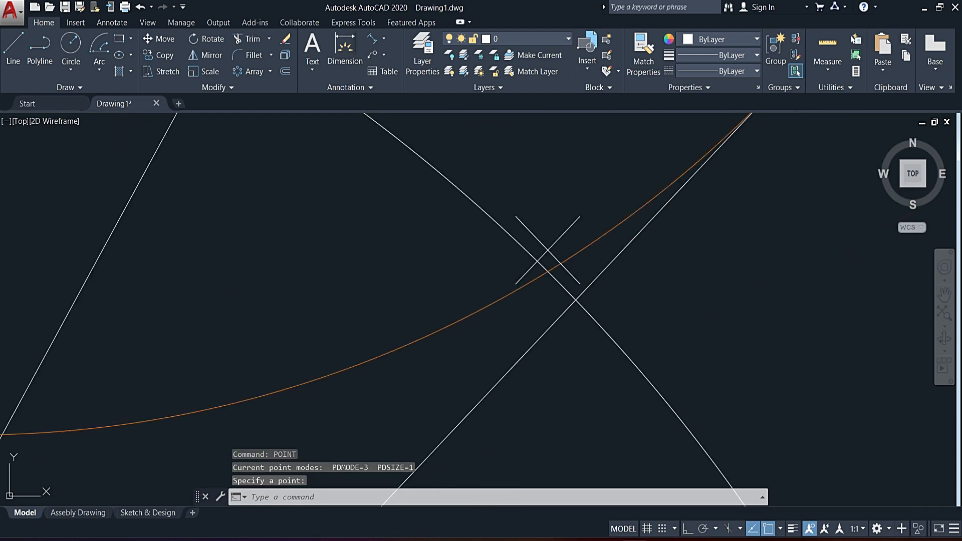
{"action": "left_click", "coordinate": [548, 250]}
{"action": "left_click", "coordinate": [548, 250]}
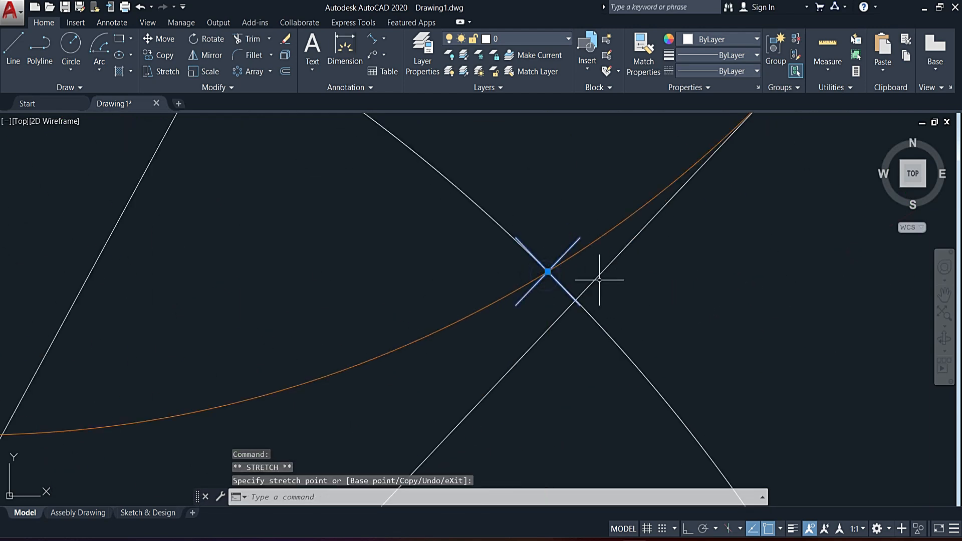
{"action": "scroll", "coordinate": [599, 280], "scroll_direction": "down", "scroll_amount": 5}
{"action": "key", "text": "Escape"}
{"action": "scroll", "coordinate": [611, 280], "scroll_direction": "down", "scroll_amount": 3}
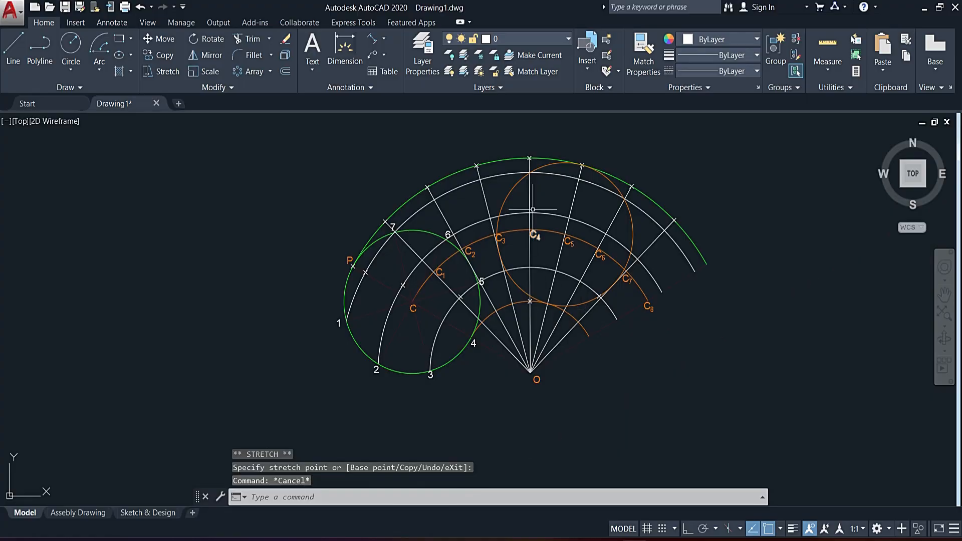
- Move the orange circle from C5 so its centre sits at C6 on the centre arc
{"action": "left_click", "coordinate": [506, 198]}
{"action": "left_click", "coordinate": [505, 199]}
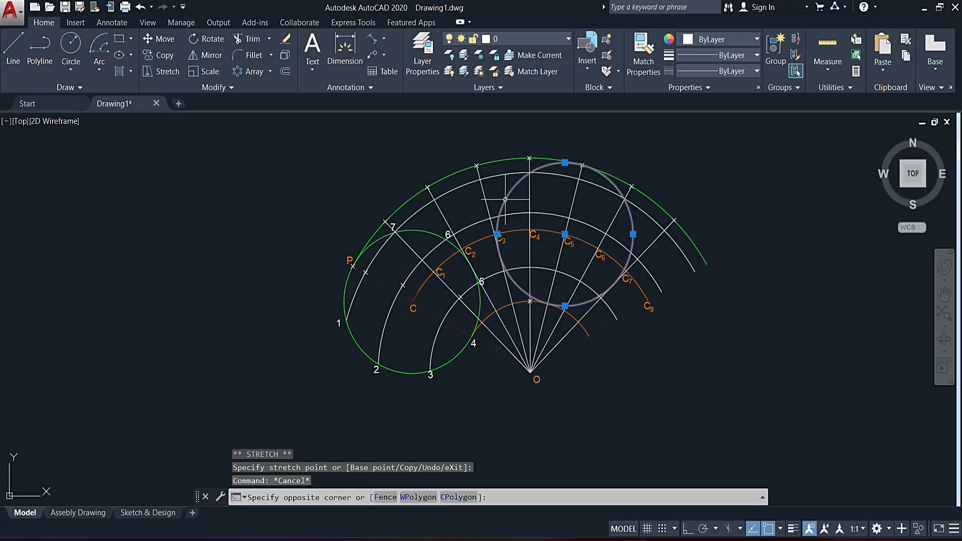
{"action": "left_click", "coordinate": [566, 233]}
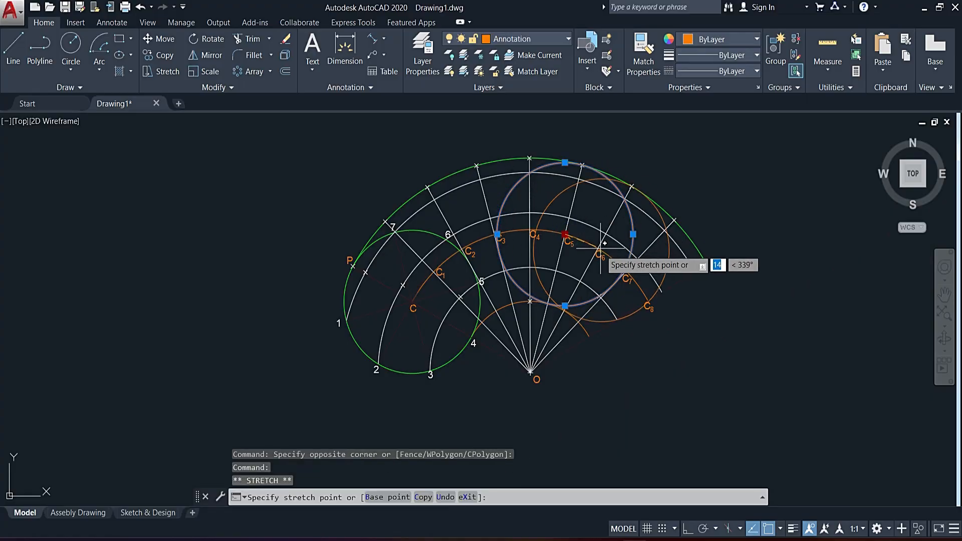
{"action": "left_click", "coordinate": [598, 249]}
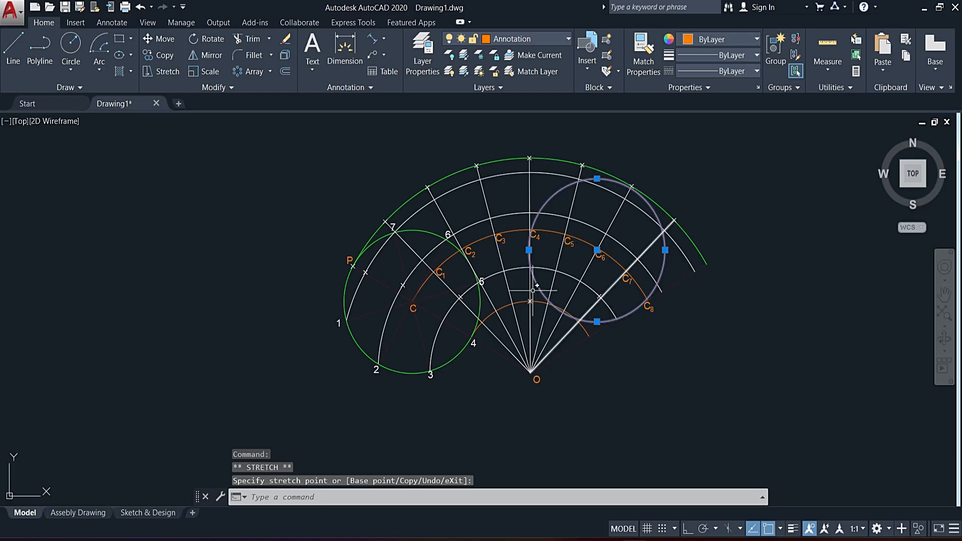
- Place a point where the circle centred at C6 crosses the arc running from point 2 through point 6
{"action": "left_click", "coordinate": [474, 223]}
{"action": "scroll", "coordinate": [681, 274], "scroll_direction": "up", "scroll_amount": 4}
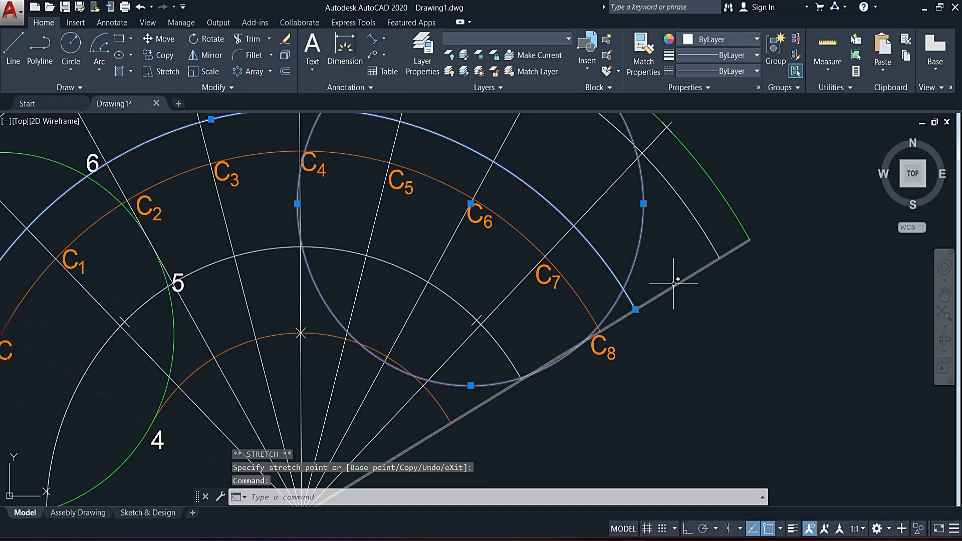
{"action": "scroll", "coordinate": [633, 345], "scroll_direction": "down", "scroll_amount": 4}
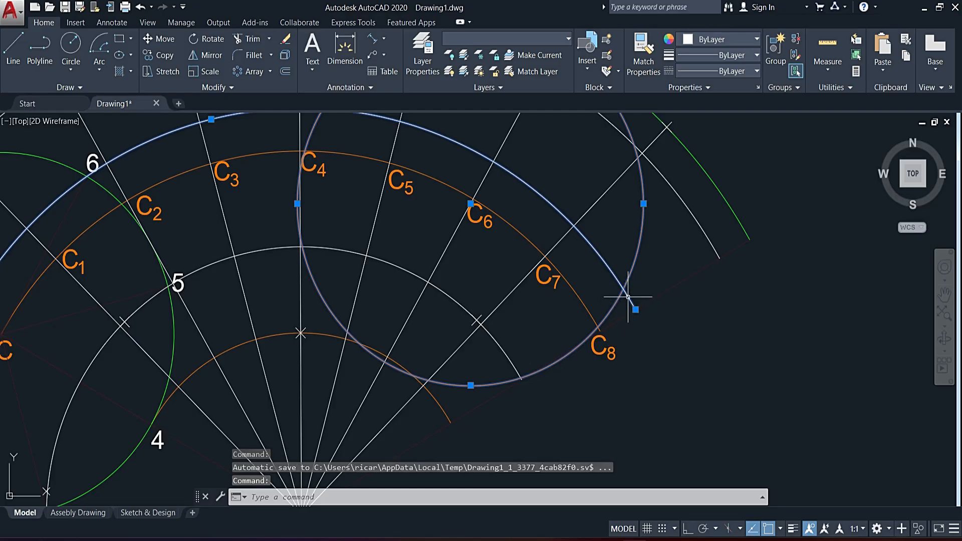
{"action": "scroll", "coordinate": [628, 290], "scroll_direction": "up", "scroll_amount": 4}
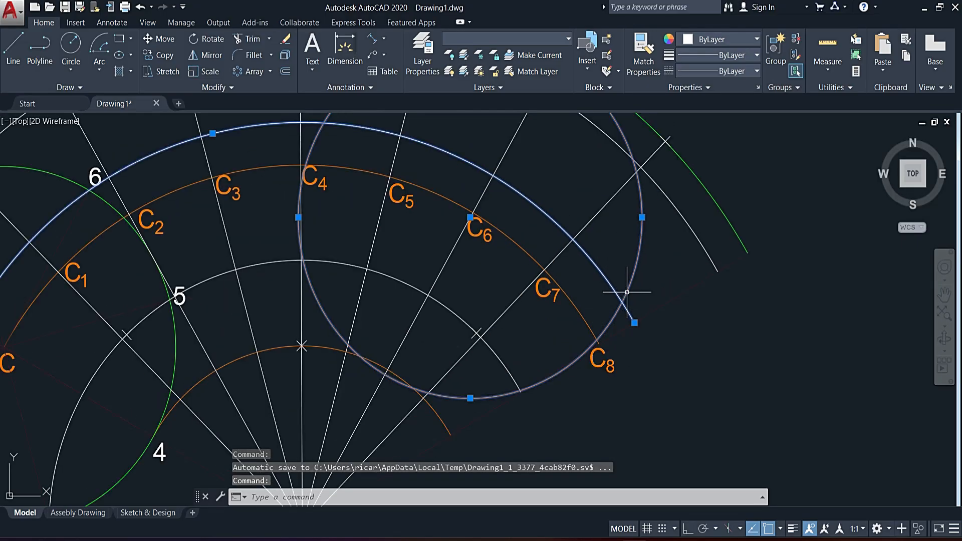
{"action": "type", "text": "po"}
{"action": "key", "text": "Return"}
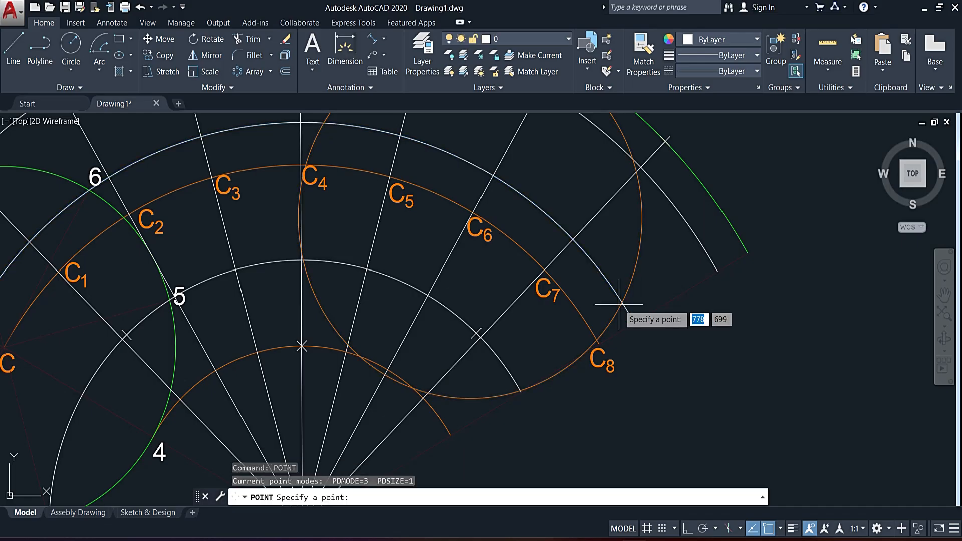
{"action": "left_click", "coordinate": [623, 303]}
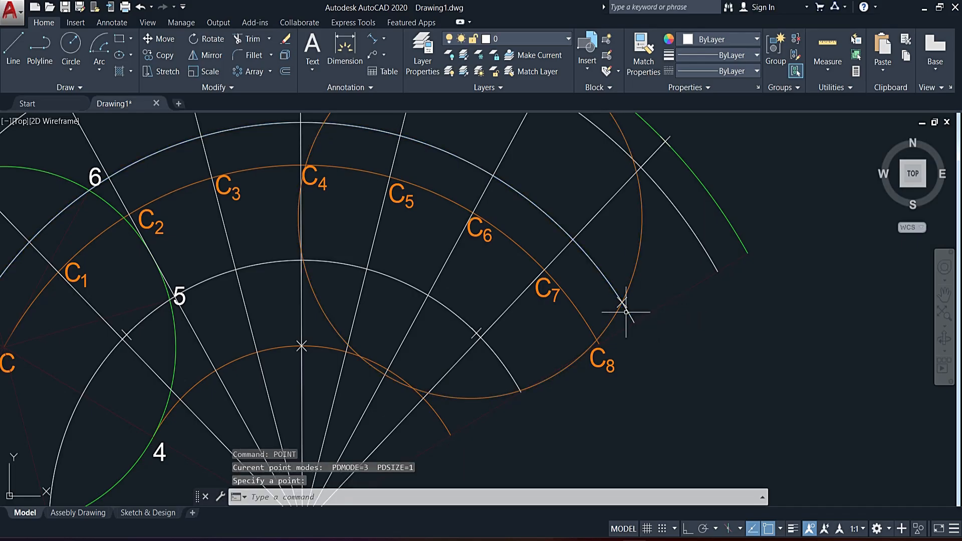
- Move the orange circle from C6 so its centre sits at C7 on the centre arc
{"action": "left_click", "coordinate": [646, 256]}
{"action": "left_click", "coordinate": [468, 224]}
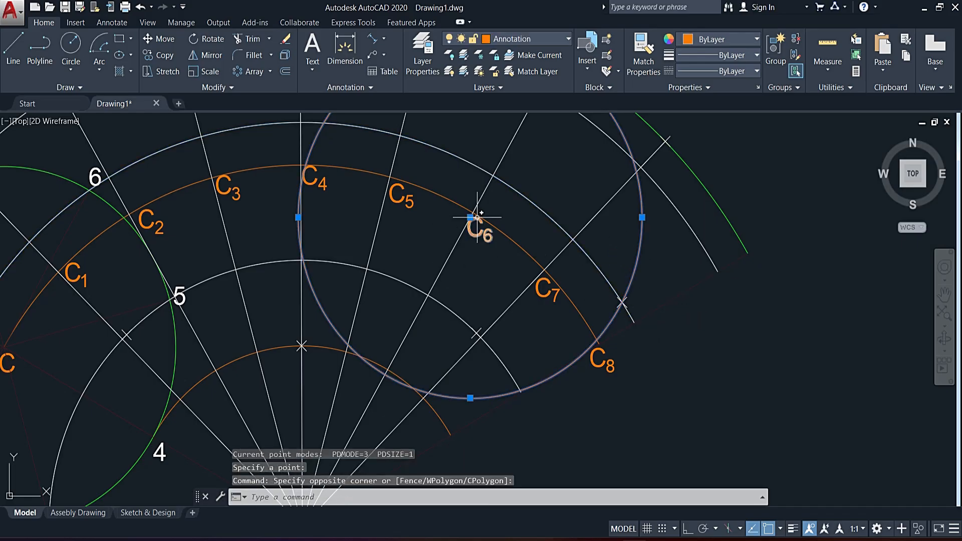
{"action": "left_click", "coordinate": [470, 217]}
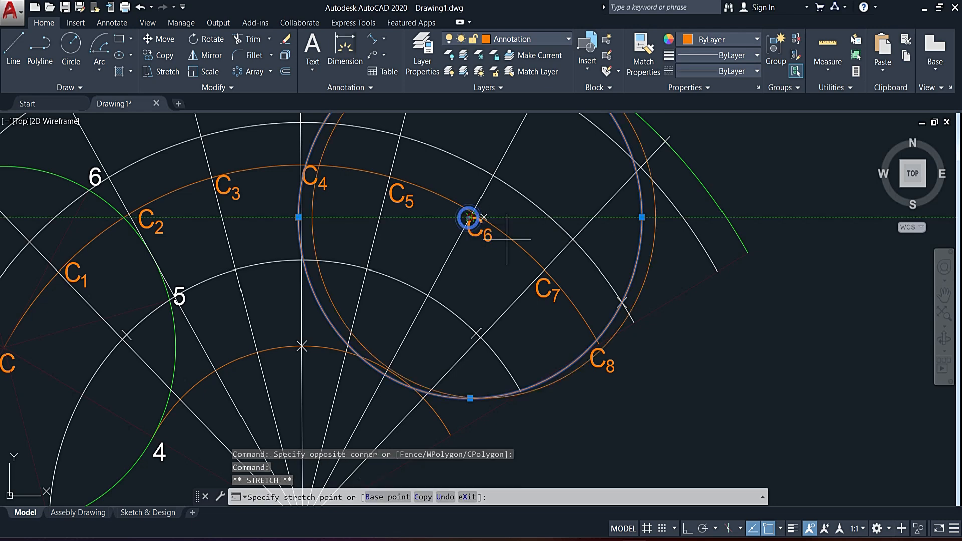
{"action": "left_click", "coordinate": [544, 269]}
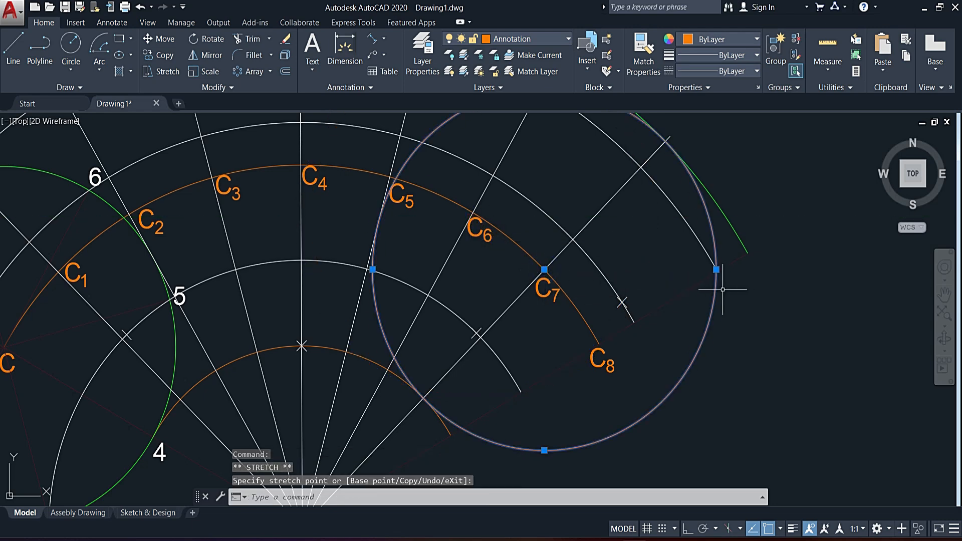
- Place a point where the circle centred at C7 crosses the arc running from point 1 through point 7
{"action": "scroll", "coordinate": [723, 289], "scroll_direction": "down", "scroll_amount": 4}
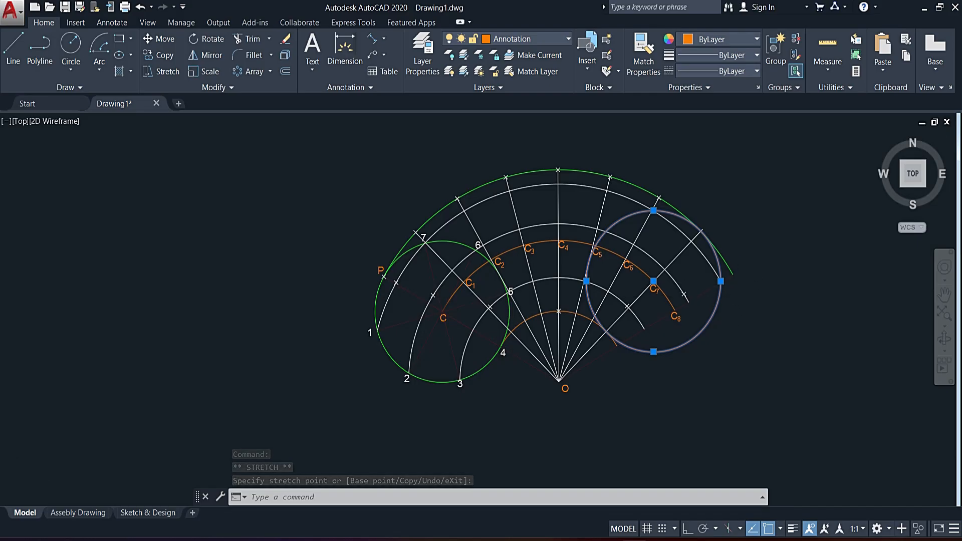
{"action": "scroll", "coordinate": [687, 289], "scroll_direction": "up", "scroll_amount": 4}
{"action": "scroll", "coordinate": [647, 301], "scroll_direction": "down", "scroll_amount": 4}
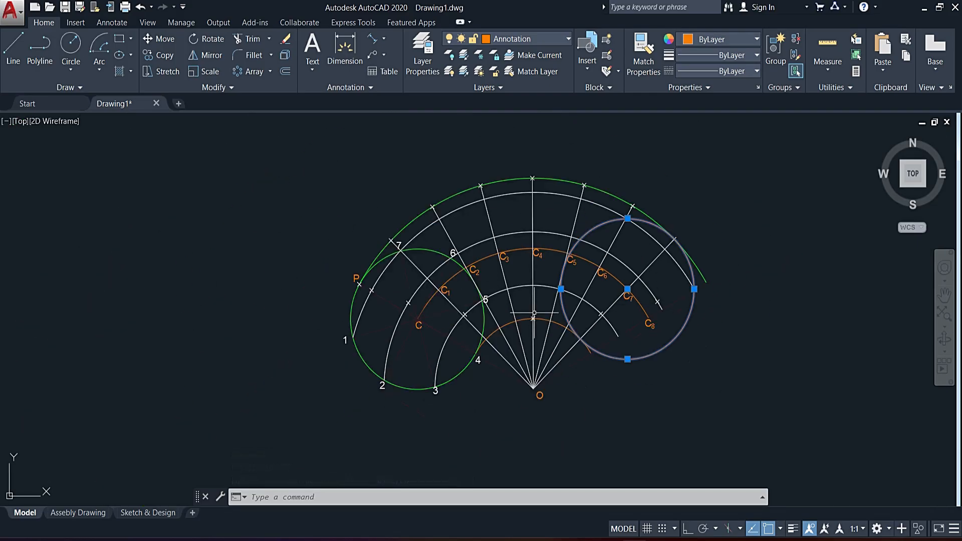
{"action": "scroll", "coordinate": [391, 257], "scroll_direction": "up", "scroll_amount": 3}
{"action": "left_click", "coordinate": [387, 264]}
{"action": "scroll", "coordinate": [435, 280], "scroll_direction": "down", "scroll_amount": 5}
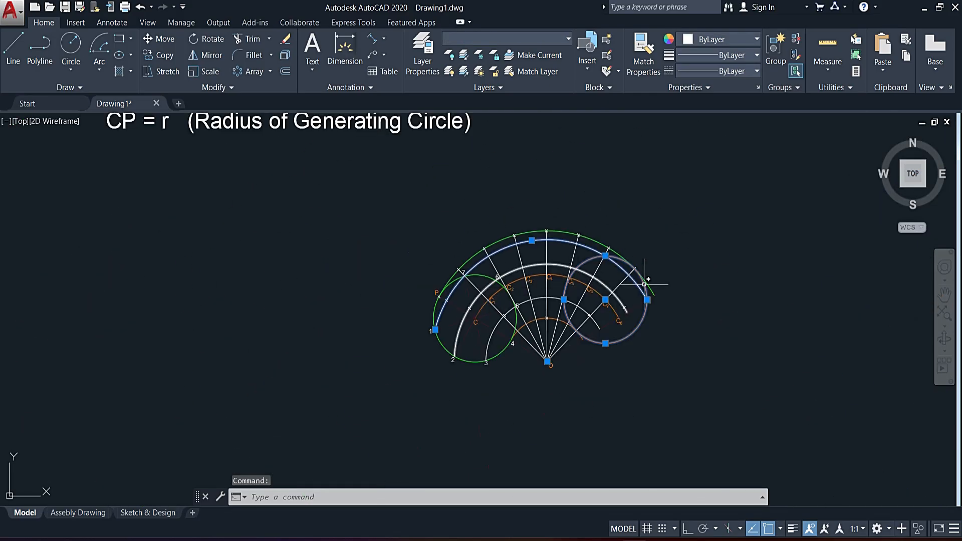
{"action": "scroll", "coordinate": [646, 291], "scroll_direction": "up", "scroll_amount": 4}
{"action": "scroll", "coordinate": [644, 309], "scroll_direction": "up", "scroll_amount": 8}
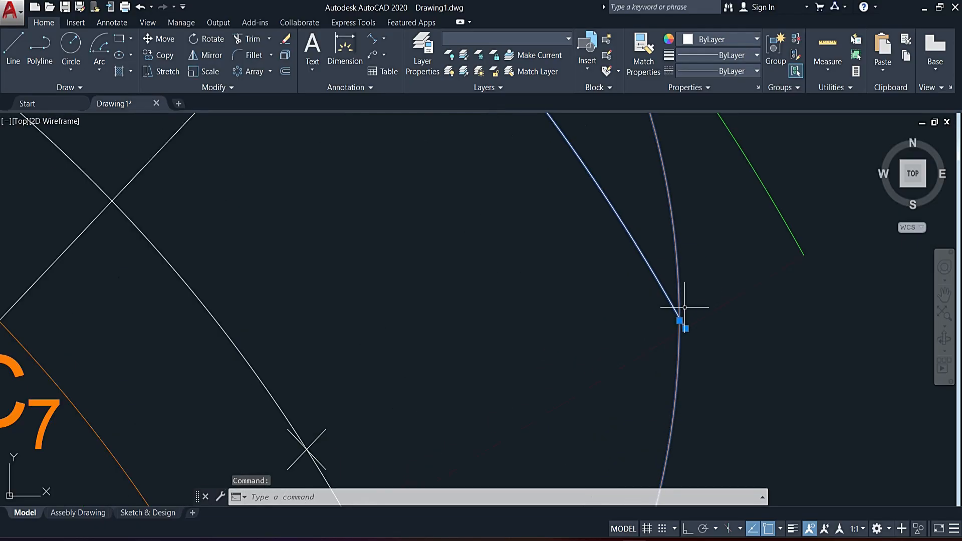
{"action": "scroll", "coordinate": [680, 316], "scroll_direction": "up", "scroll_amount": 4}
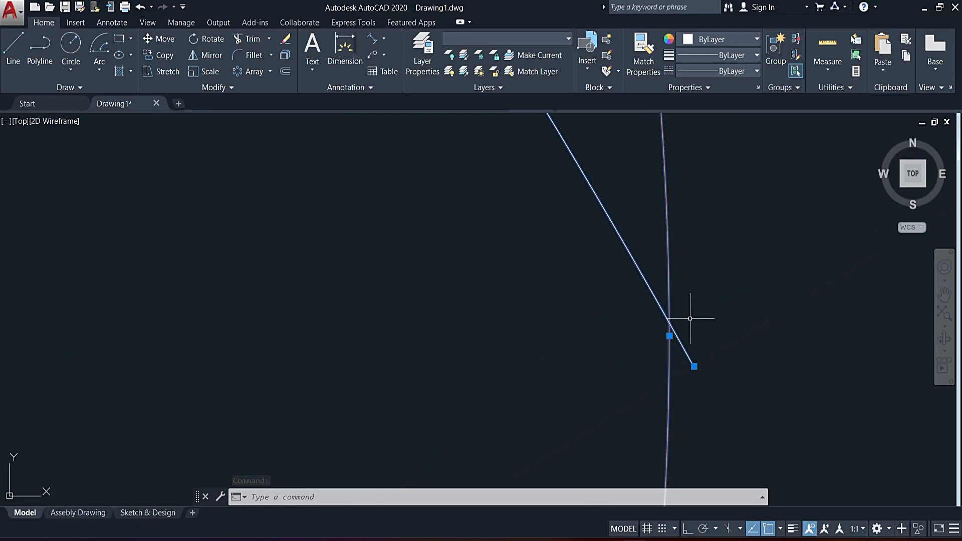
{"action": "key", "text": "Return"}
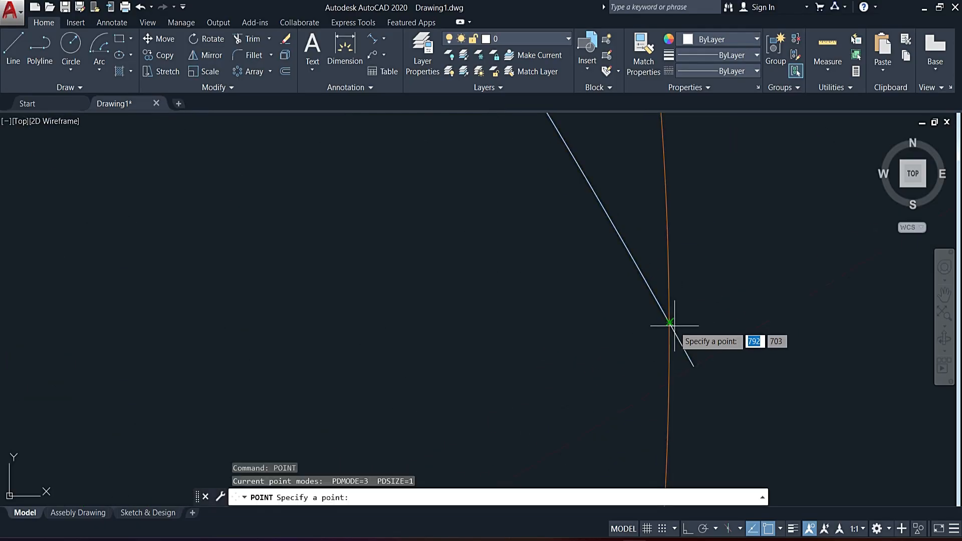
{"action": "left_click", "coordinate": [673, 325]}
- Move the orange circle from C7 to C8 at the end of the centre arc
{"action": "scroll", "coordinate": [700, 332], "scroll_direction": "down", "scroll_amount": 5}
{"action": "scroll", "coordinate": [720, 363], "scroll_direction": "down", "scroll_amount": 5}
{"action": "left_click", "coordinate": [729, 373]}
{"action": "left_click", "coordinate": [672, 397]}
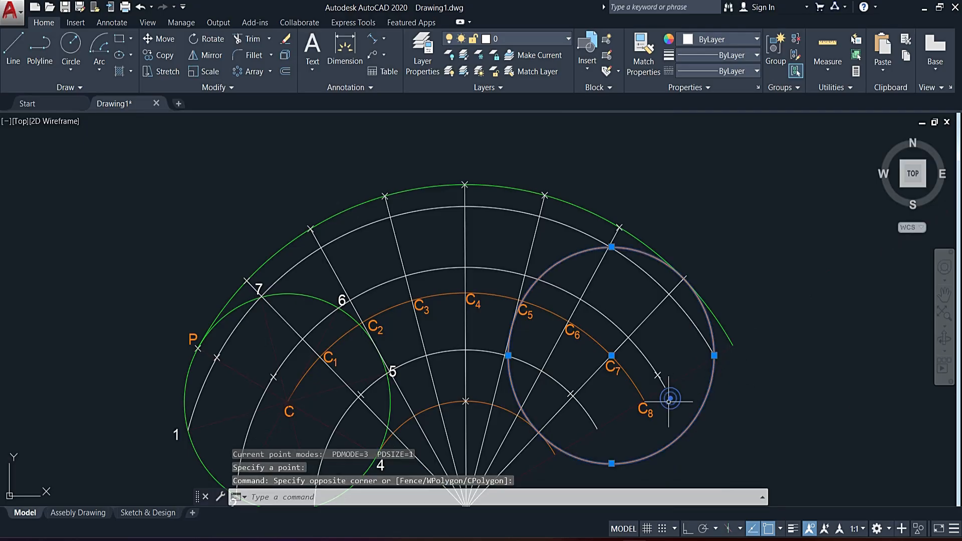
{"action": "left_click", "coordinate": [611, 355]}
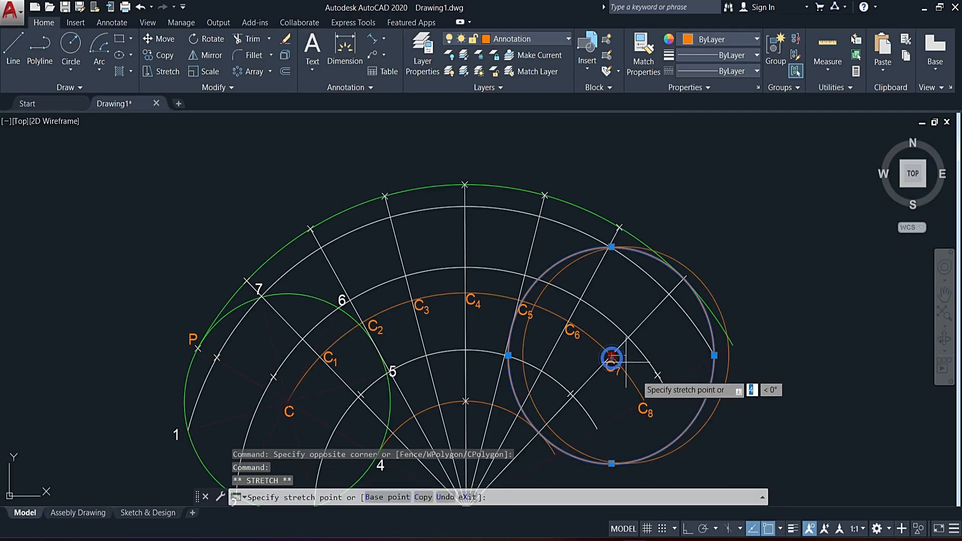
{"action": "left_click", "coordinate": [643, 401]}
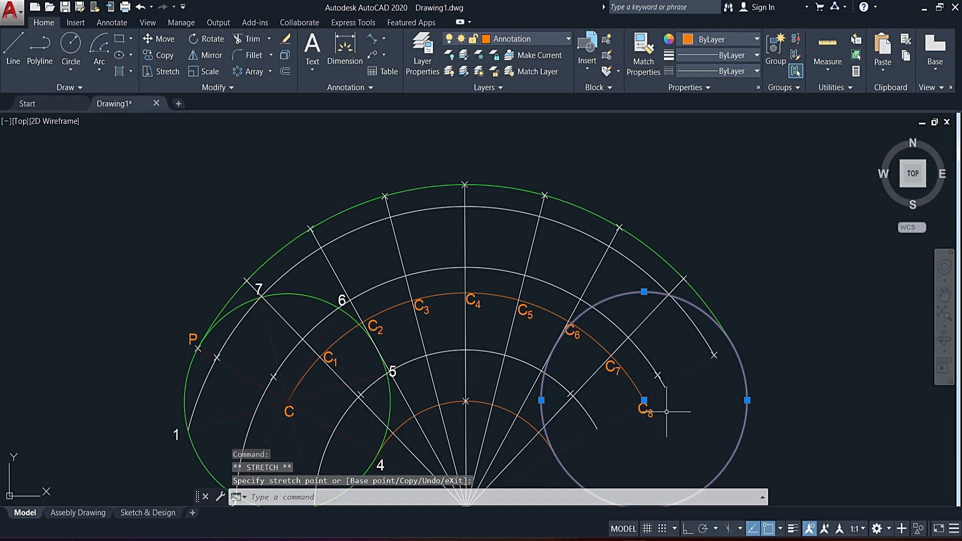
- Examine where the circle centred at C8 meets the outer green arc near its end
{"action": "scroll", "coordinate": [667, 412], "scroll_direction": "up", "scroll_amount": 8}
{"action": "scroll", "coordinate": [585, 349], "scroll_direction": "down", "scroll_amount": 7}
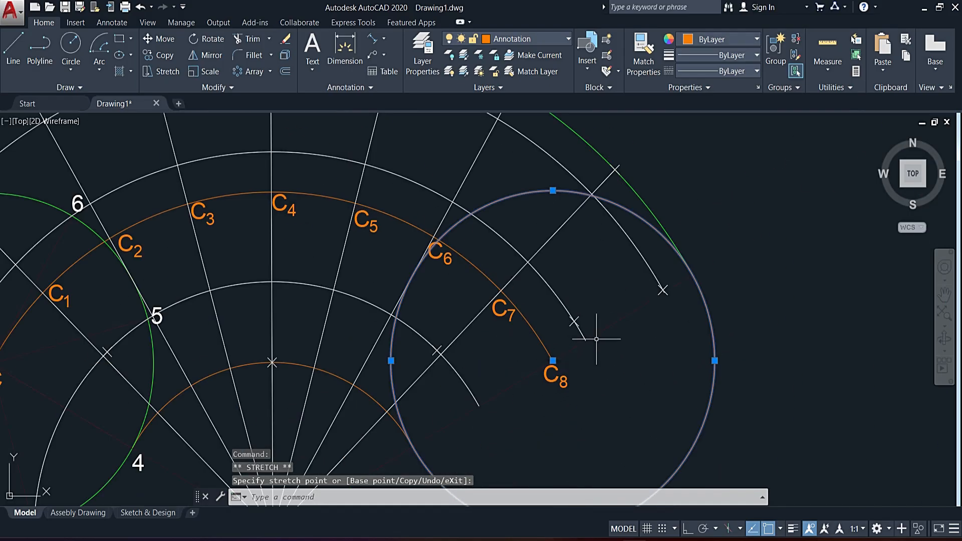
{"action": "scroll", "coordinate": [688, 288], "scroll_direction": "up", "scroll_amount": 6}
{"action": "left_click", "coordinate": [656, 315]}
{"action": "left_click", "coordinate": [584, 189]}
{"action": "left_click", "coordinate": [581, 197]}
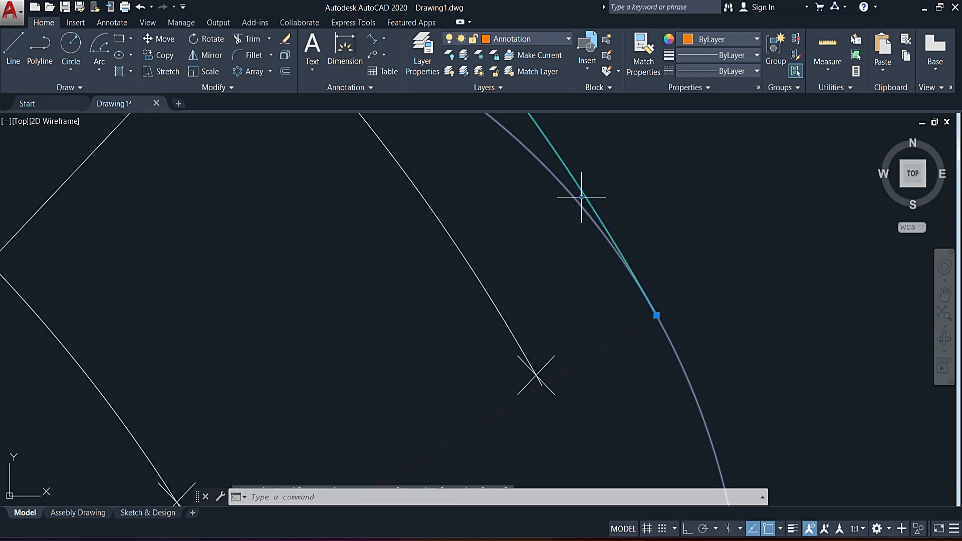
{"action": "scroll", "coordinate": [581, 197], "scroll_direction": "down", "scroll_amount": 8}
{"action": "scroll", "coordinate": [393, 256], "scroll_direction": "up", "scroll_amount": 8}
{"action": "scroll", "coordinate": [430, 201], "scroll_direction": "down", "scroll_amount": 4}
{"action": "middle_click_drag", "start_coordinate": [427, 259], "coordinate": [280, 294]}
- Place a point where the circle centred at C8 meets the end of the outer green arc
{"action": "type", "text": "po"}
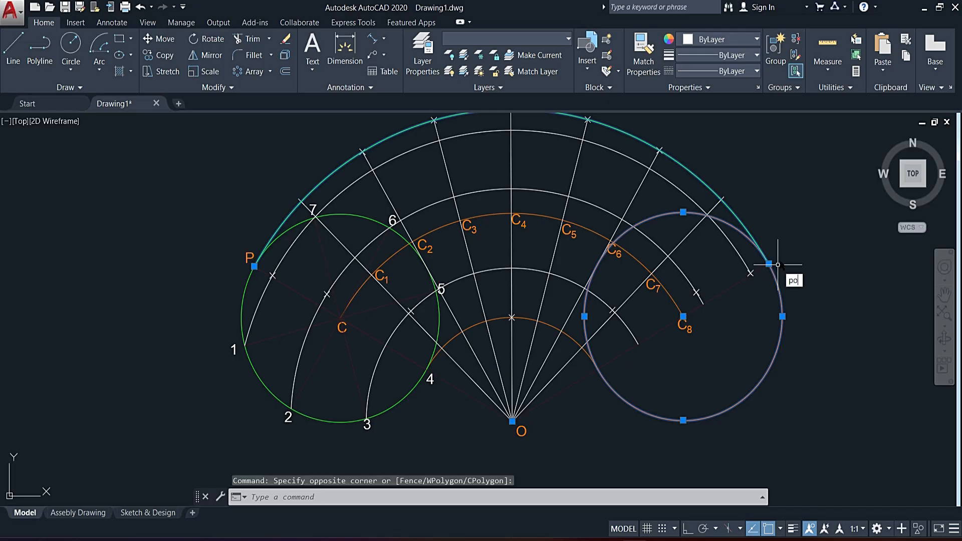
{"action": "type", "text": "int"}
{"action": "key", "text": "Return"}
{"action": "scroll", "coordinate": [769, 262], "scroll_direction": "up", "scroll_amount": 5}
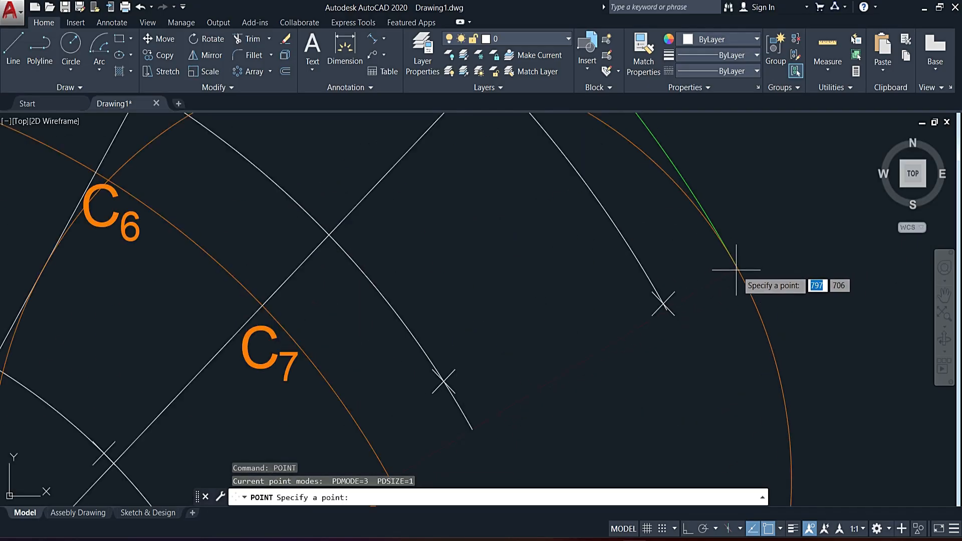
{"action": "scroll", "coordinate": [762, 311], "scroll_direction": "down", "scroll_amount": 8}
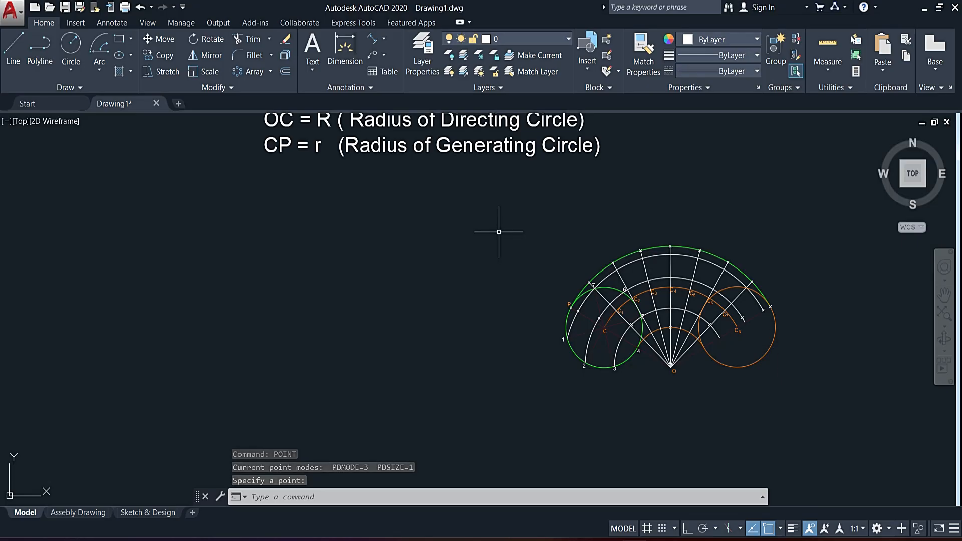
- Make Object the current layer and start a fit-point spline at point P
{"action": "left_click", "coordinate": [540, 41]}
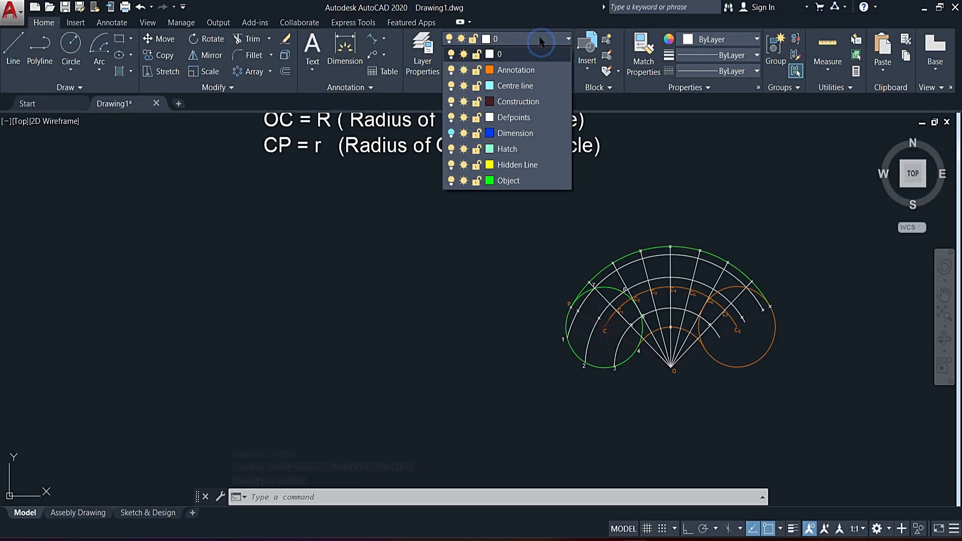
{"action": "left_click", "coordinate": [534, 182]}
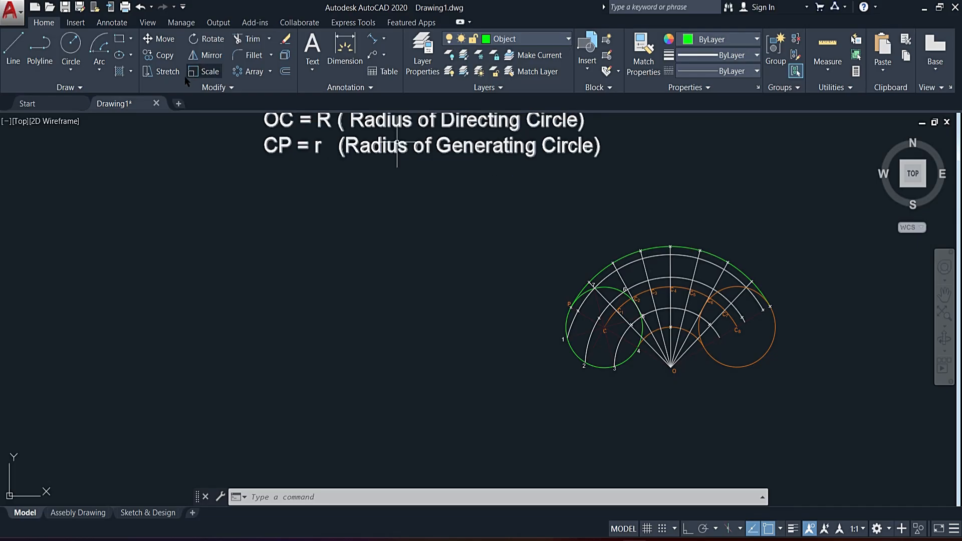
{"action": "left_click", "coordinate": [82, 86]}
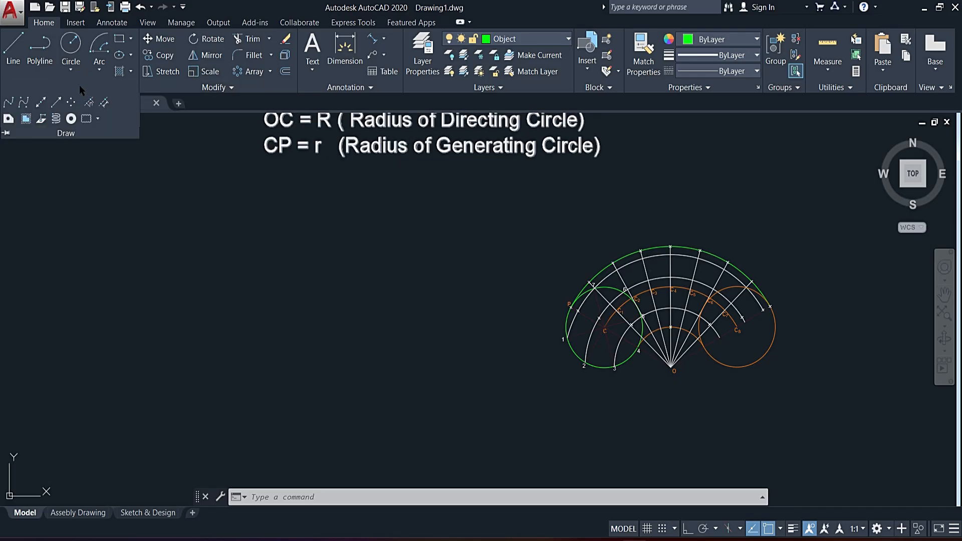
{"action": "left_click", "coordinate": [9, 103]}
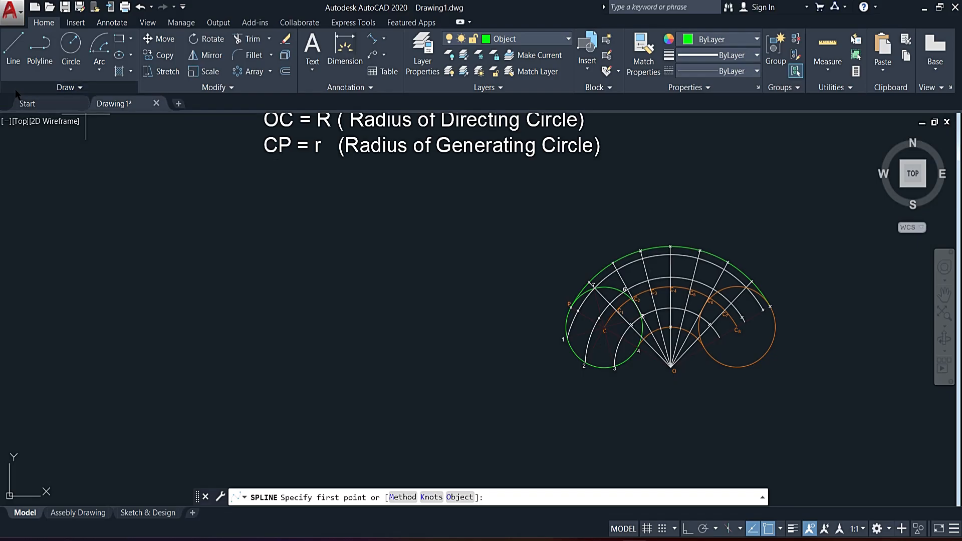
{"action": "left_click", "coordinate": [50, 86]}
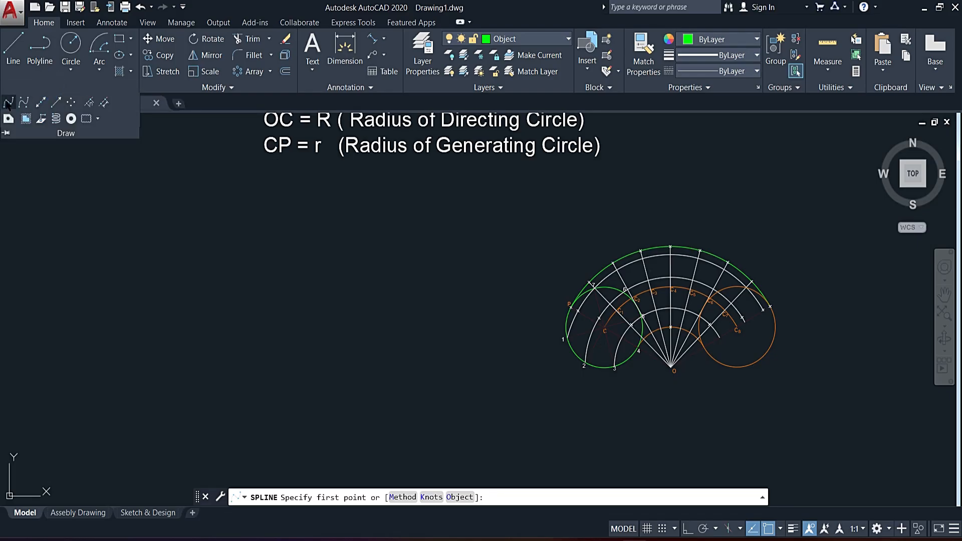
{"action": "left_click", "coordinate": [8, 103]}
{"action": "scroll", "coordinate": [670, 366], "scroll_direction": "up", "scroll_amount": 5}
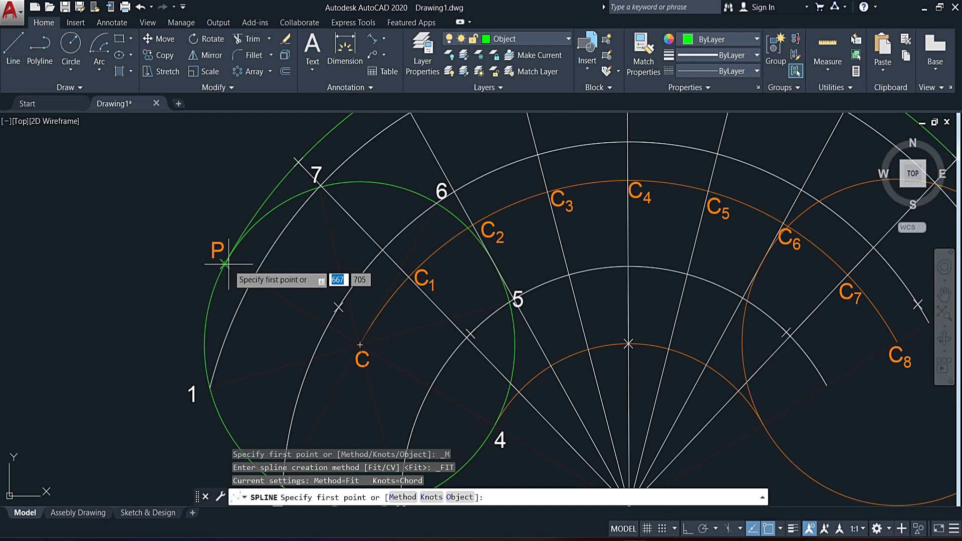
{"action": "left_click", "coordinate": [225, 263]}
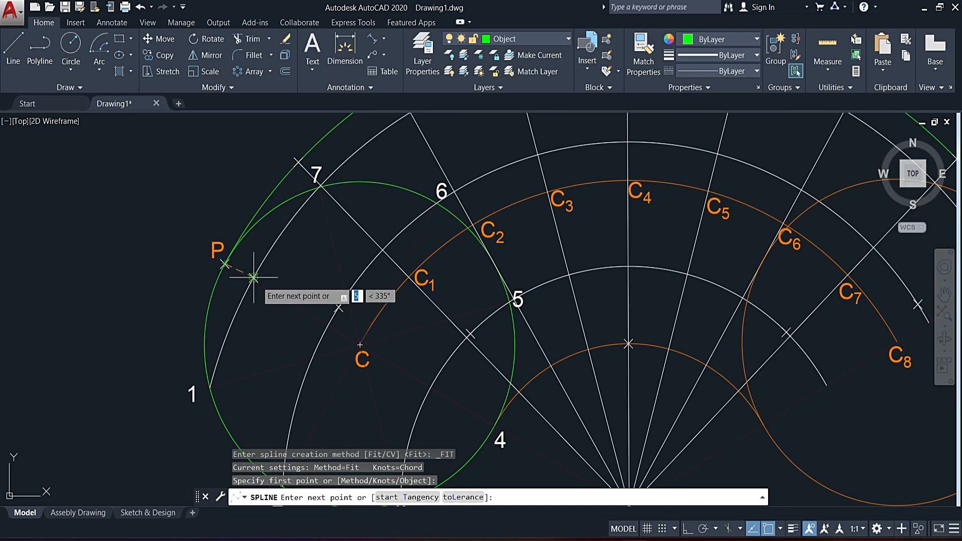
- Run the spline through the marked points on the arcs from 1, 2 and 3 to the point on the vertical line above O
{"action": "left_click", "coordinate": [253, 276]}
{"action": "left_click", "coordinate": [342, 306]}
{"action": "scroll", "coordinate": [498, 337], "scroll_direction": "up", "scroll_amount": 5}
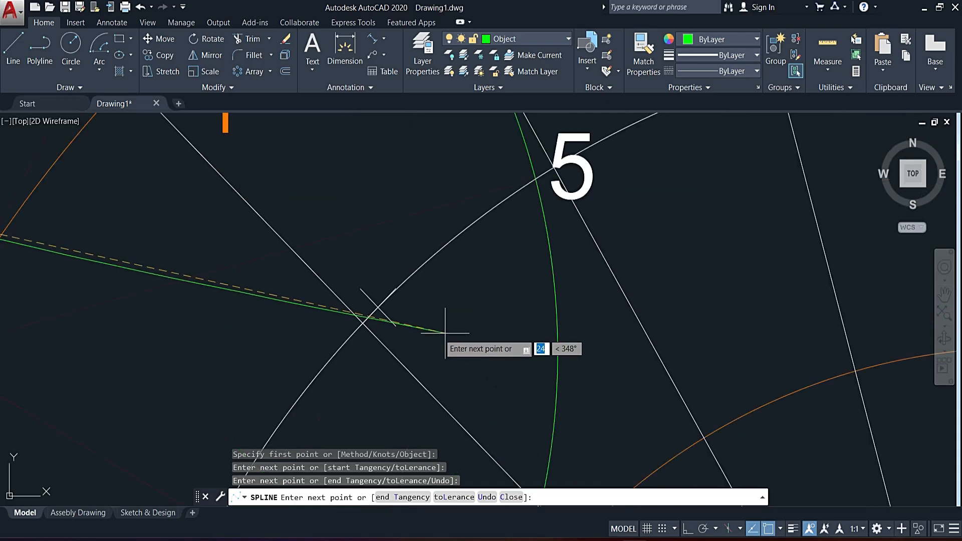
{"action": "left_click", "coordinate": [376, 313]}
{"action": "scroll", "coordinate": [435, 311], "scroll_direction": "down", "scroll_amount": 4}
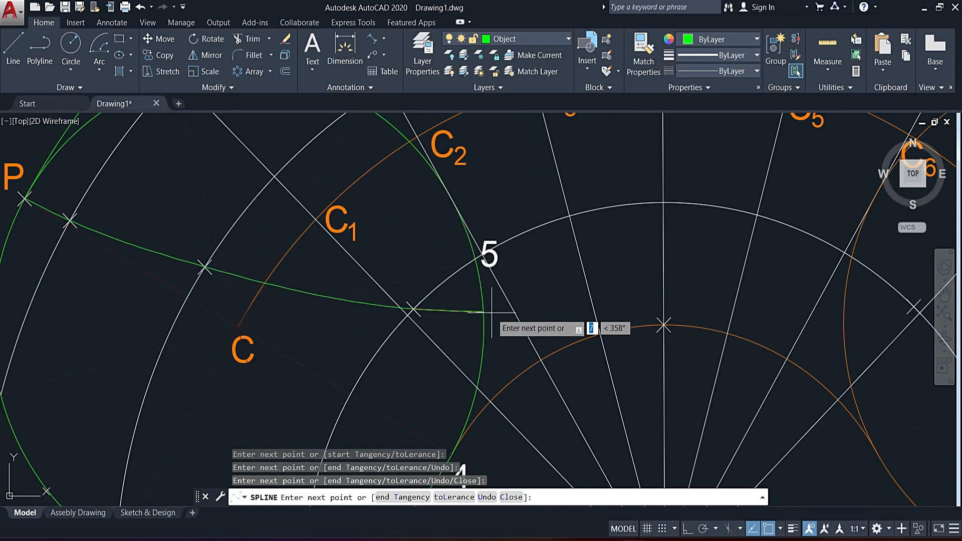
{"action": "left_click", "coordinate": [665, 326]}
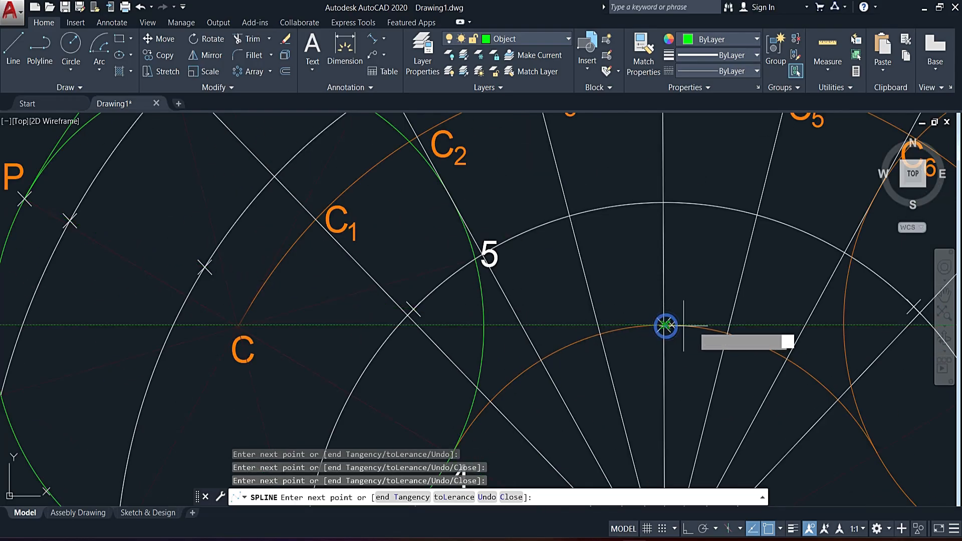
- Continue the spline through the marked points below C7 and C8 and finish it at the point on the outer green arc's end
{"action": "middle_click_drag", "start_coordinate": [695, 298], "coordinate": [362, 280]}
{"action": "left_click", "coordinate": [583, 296]}
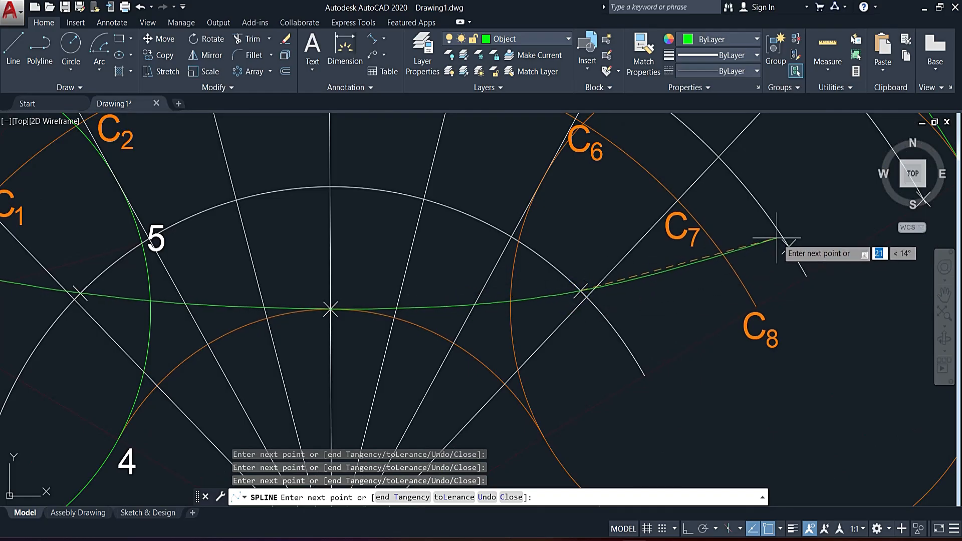
{"action": "left_click", "coordinate": [788, 243]}
{"action": "middle_click_drag", "start_coordinate": [790, 243], "coordinate": [446, 274]}
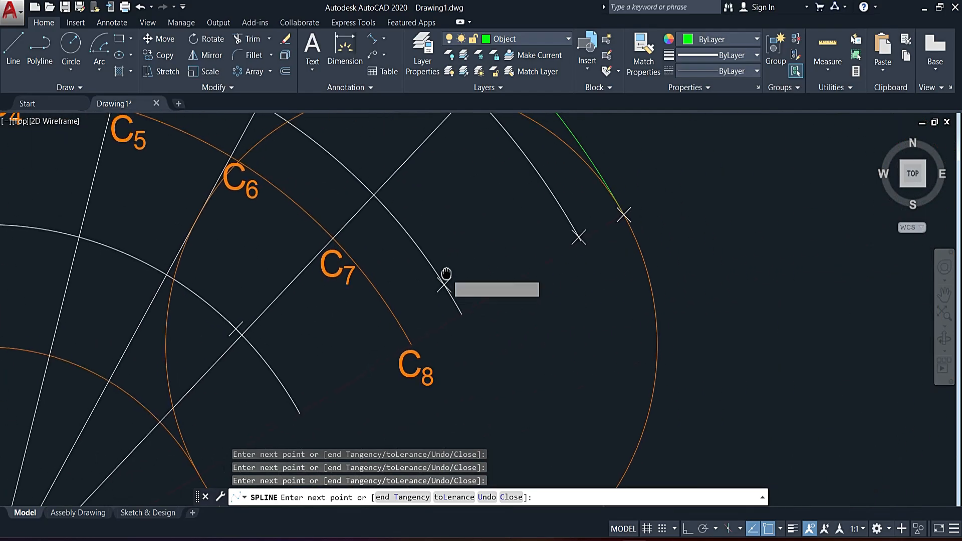
{"action": "left_click", "coordinate": [579, 236]}
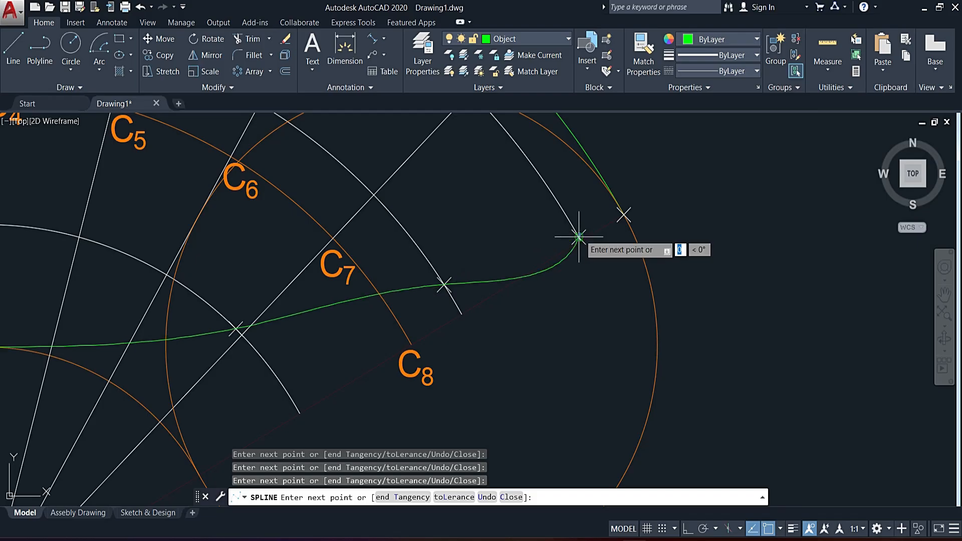
{"action": "left_click", "coordinate": [624, 214]}
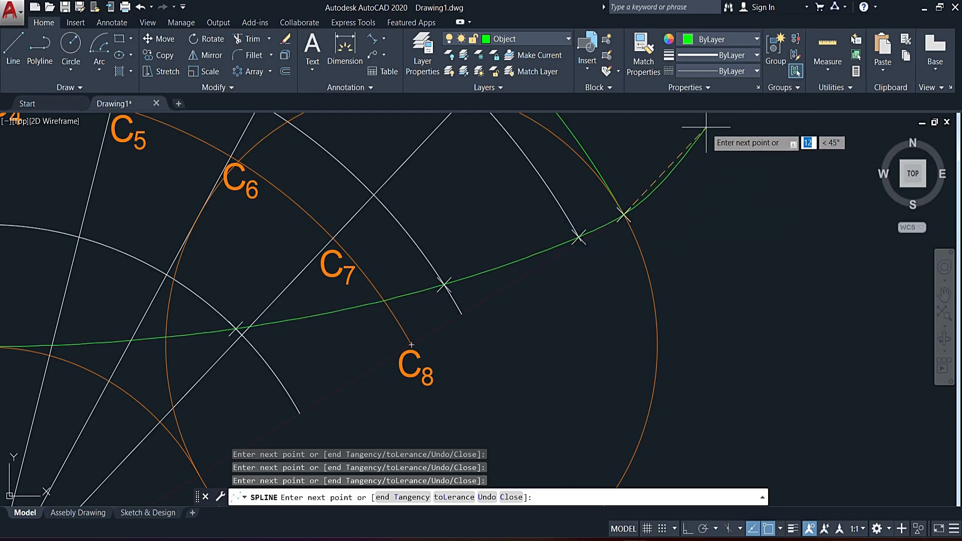
{"action": "key", "text": "Return"}
{"action": "scroll", "coordinate": [693, 190], "scroll_direction": "down", "scroll_amount": 4}
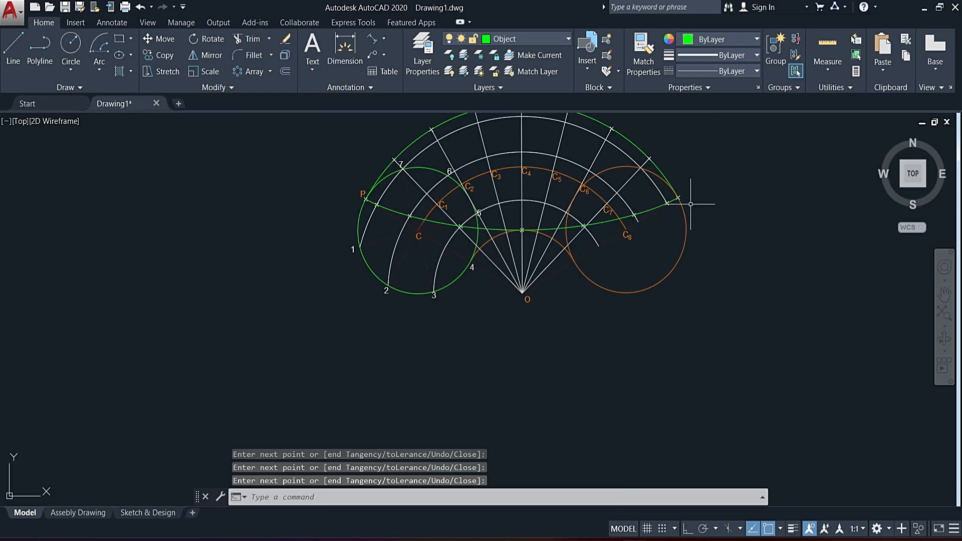
- Turn on lineweight display for the drawing
{"action": "left_click", "coordinate": [792, 529]}
{"action": "mouse_move", "coordinate": [680, 326]}
{"action": "middle_mouse_down"}
{"action": "mouse_move", "coordinate": [711, 348]}
{"action": "mouse_move", "coordinate": [634, 394]}
{"action": "middle_mouse_up"}
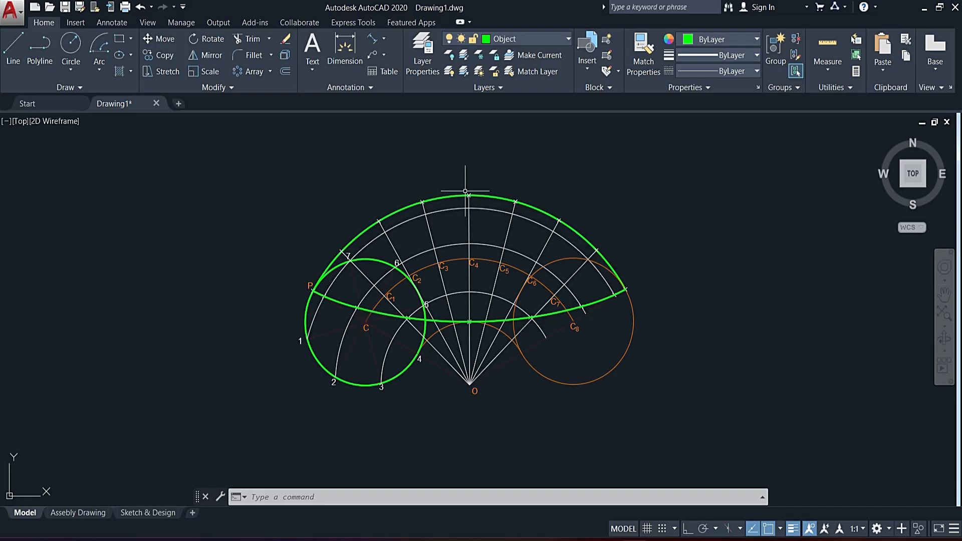
{"action": "key", "text": "Escape"}
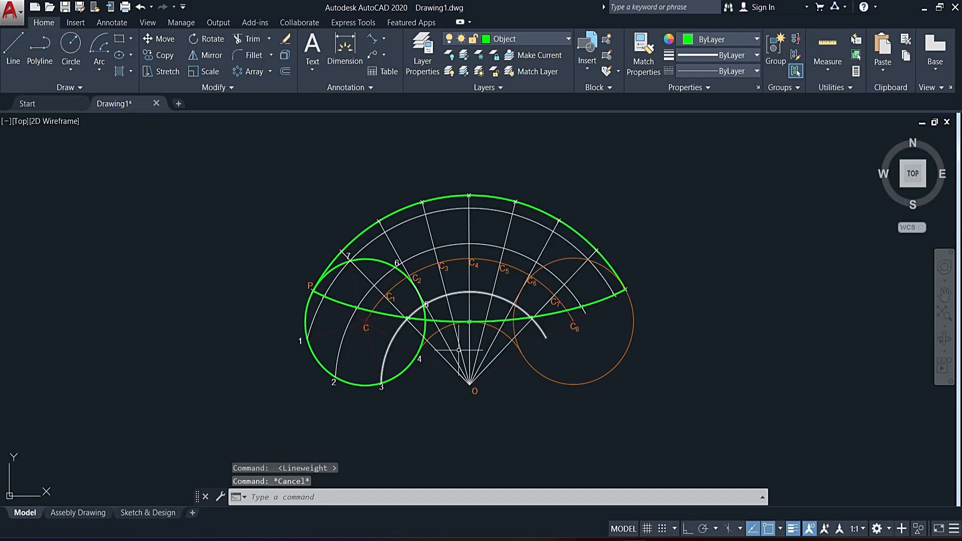
- Match the properties of the radial lines from O and the small orange arc to the construction line running from O through C8
{"action": "scroll", "coordinate": [480, 370], "scroll_direction": "up", "scroll_amount": 6}
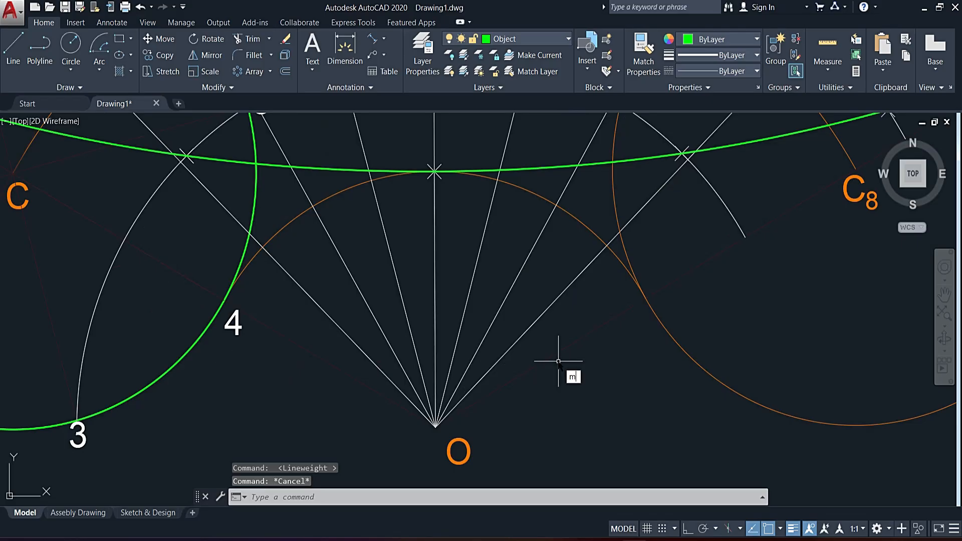
{"action": "key", "text": "Return"}
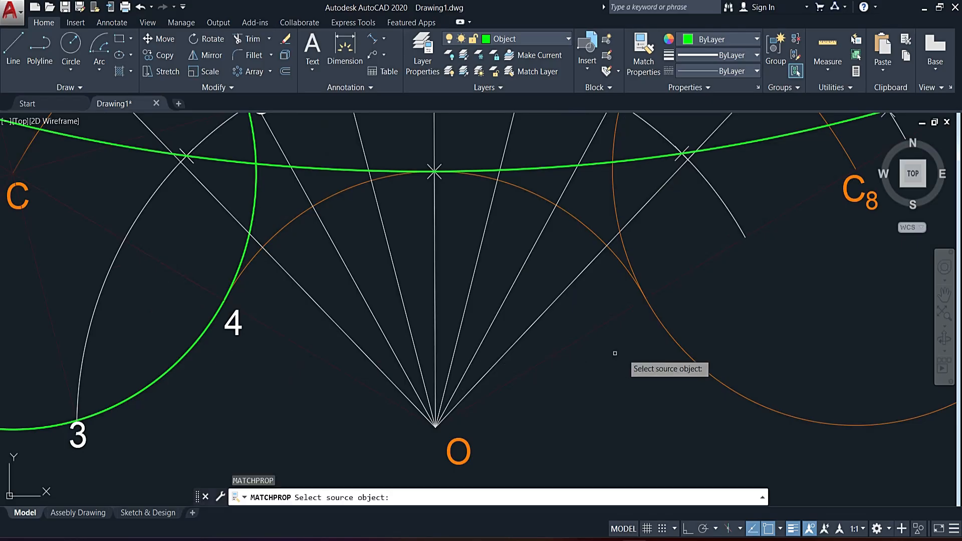
{"action": "left_click", "coordinate": [592, 334]}
{"action": "left_click", "coordinate": [590, 295]}
{"action": "left_click", "coordinate": [307, 311]}
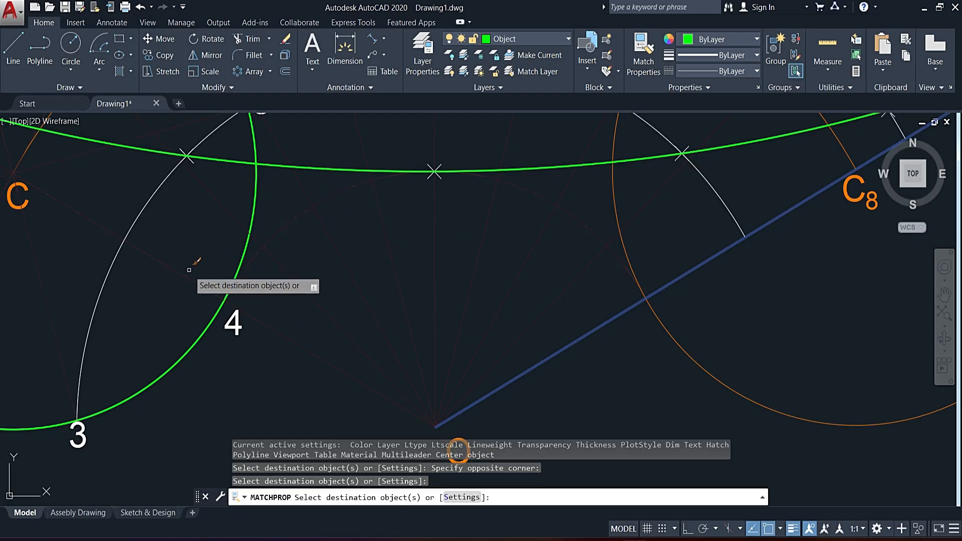
- Apply the same construction-line properties to the white arcs starting at points 1, 2 and 3
{"action": "scroll", "coordinate": [187, 278], "scroll_direction": "down", "scroll_amount": 5}
{"action": "scroll", "coordinate": [176, 278], "scroll_direction": "up", "scroll_amount": 3}
{"action": "left_click", "coordinate": [179, 262]}
{"action": "left_click", "coordinate": [116, 275]}
{"action": "left_click", "coordinate": [115, 255]}
{"action": "left_click", "coordinate": [99, 253]}
{"action": "left_click", "coordinate": [82, 262]}
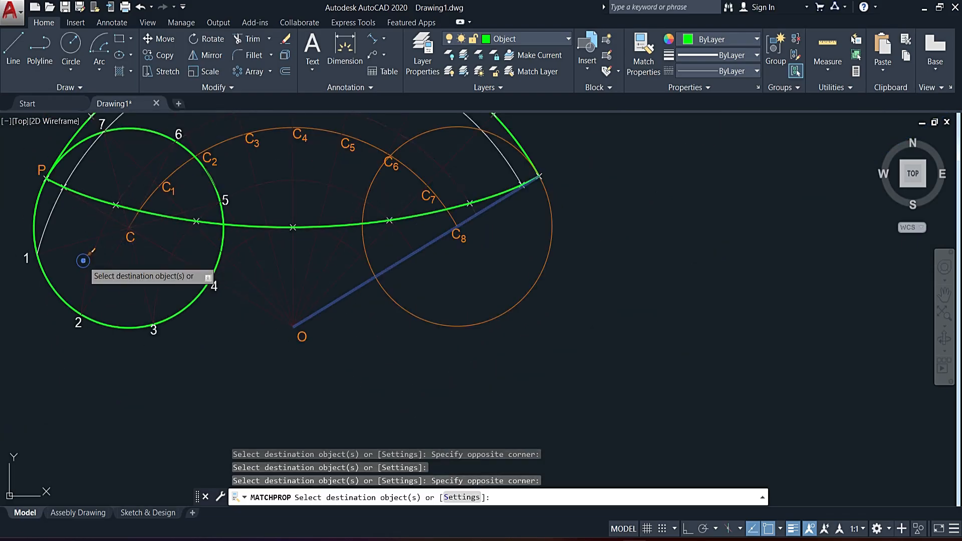
{"action": "left_click", "coordinate": [65, 213]}
{"action": "left_click", "coordinate": [43, 221]}
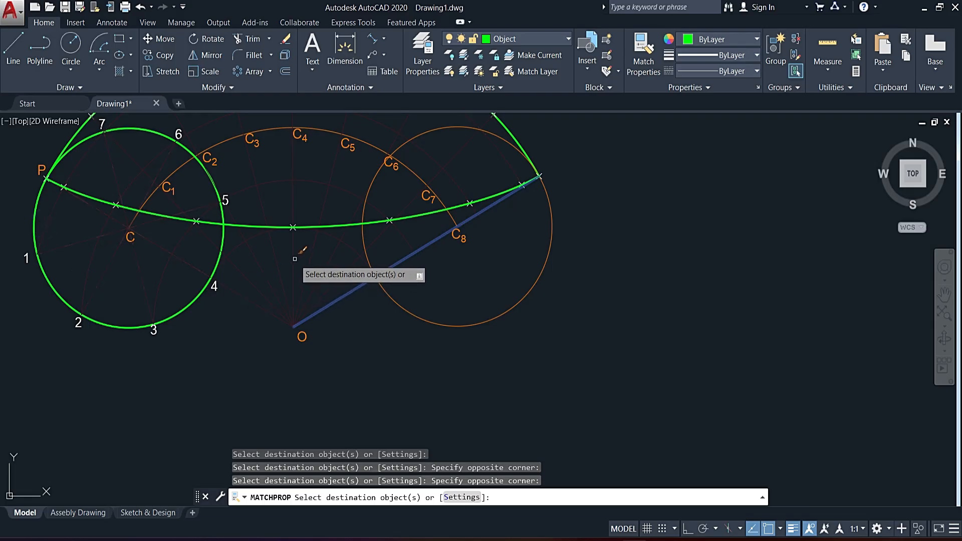
- Apply the construction-line properties to the outer green arc, the orange circle centred at C8 and the orange centre arc, ending the property matching
{"action": "middle_click_drag", "start_coordinate": [295, 265], "coordinate": [318, 348]}
{"action": "left_click", "coordinate": [426, 125]}
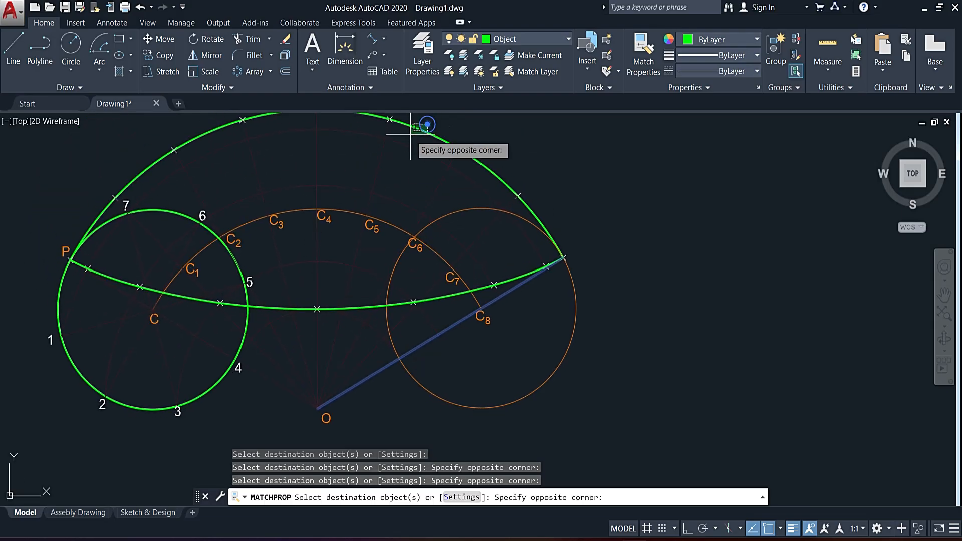
{"action": "left_click", "coordinate": [400, 148]}
{"action": "left_click", "coordinate": [481, 371]}
{"action": "left_click", "coordinate": [424, 414]}
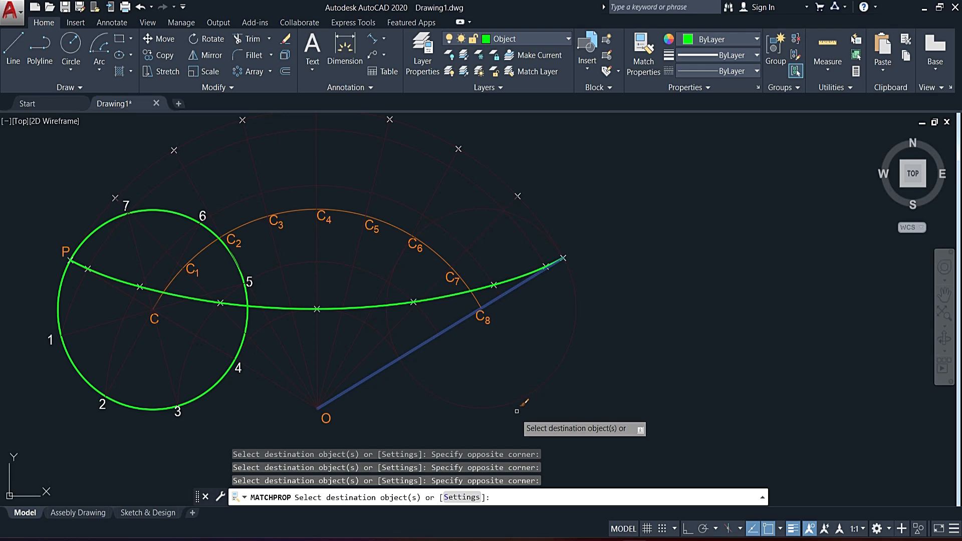
{"action": "left_click", "coordinate": [289, 238]}
{"action": "left_click", "coordinate": [426, 263]}
{"action": "left_click", "coordinate": [486, 322]}
{"action": "key", "text": "Escape"}
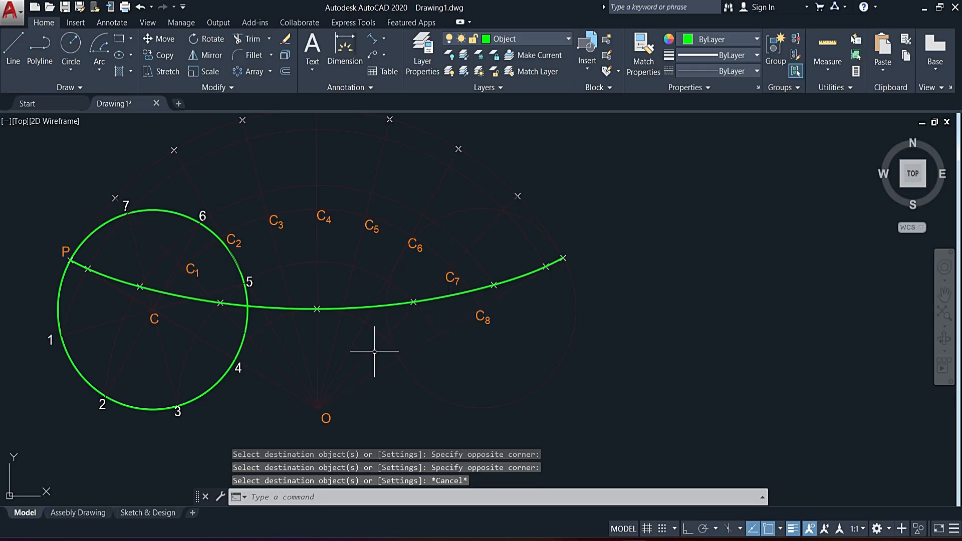
- Copy the P label with object snap off, placing copies just below the first four marked curve points after P
{"action": "middle_click_drag", "start_coordinate": [375, 325], "coordinate": [443, 310]}
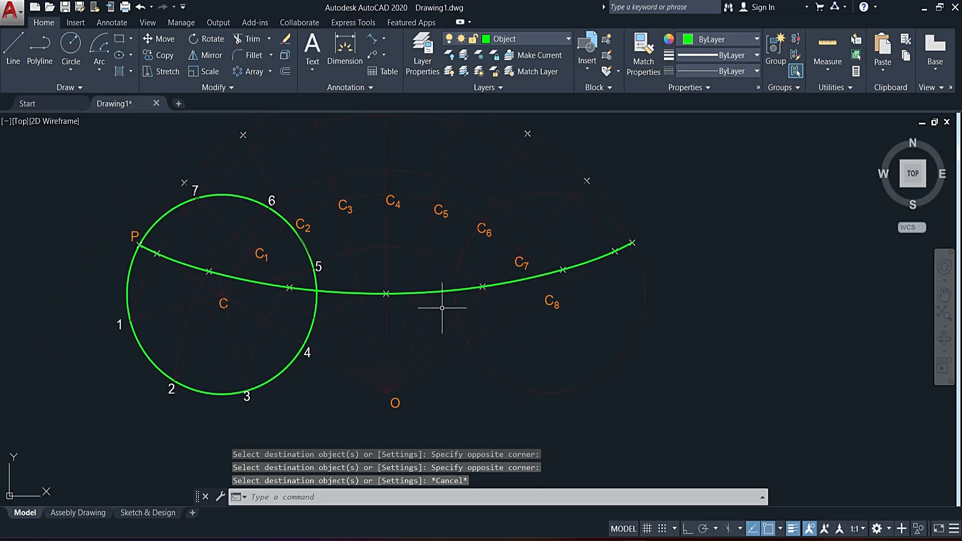
{"action": "scroll", "coordinate": [135, 232], "scroll_direction": "up", "scroll_amount": 3}
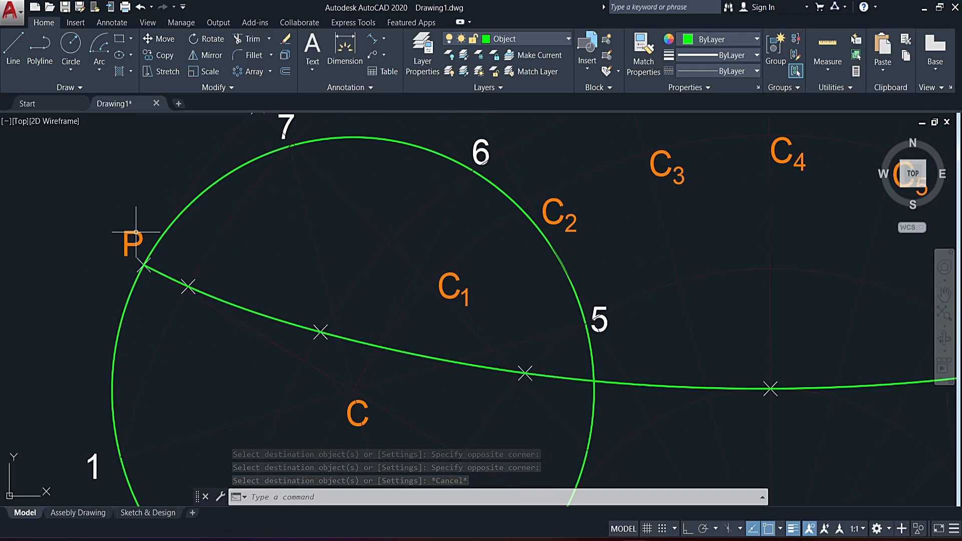
{"action": "left_click", "coordinate": [130, 247]}
{"action": "key", "text": "Return"}
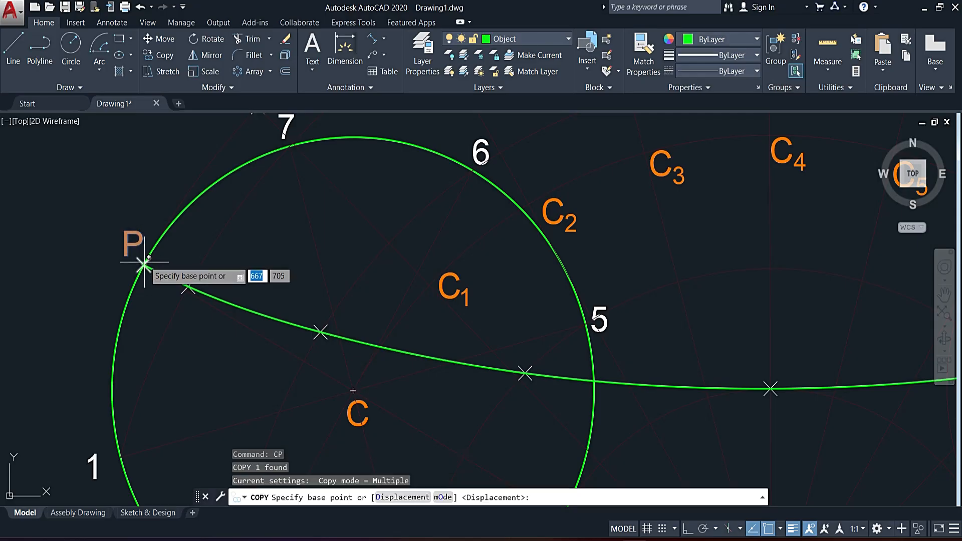
{"action": "left_click", "coordinate": [144, 243]}
{"action": "left_click", "coordinate": [144, 264]}
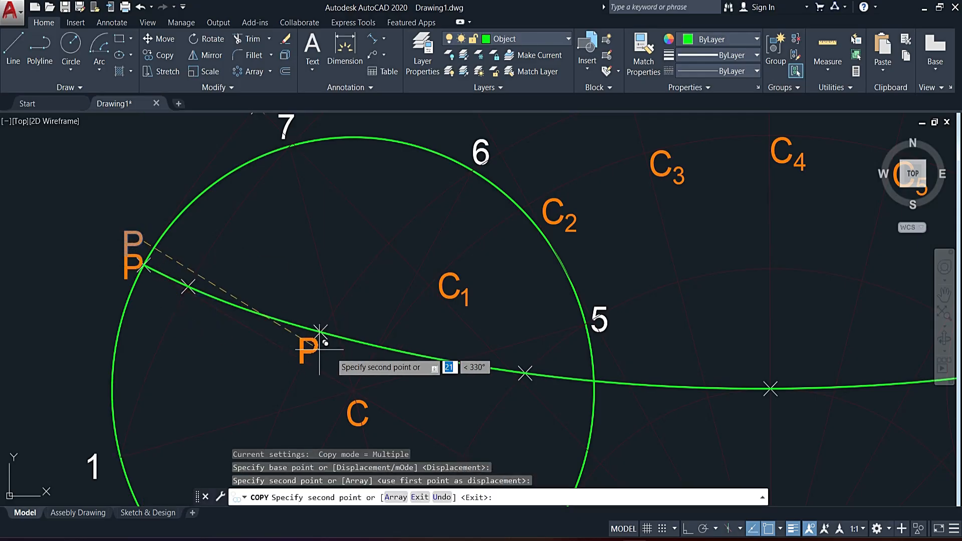
{"action": "key", "text": "ctrl+z"}
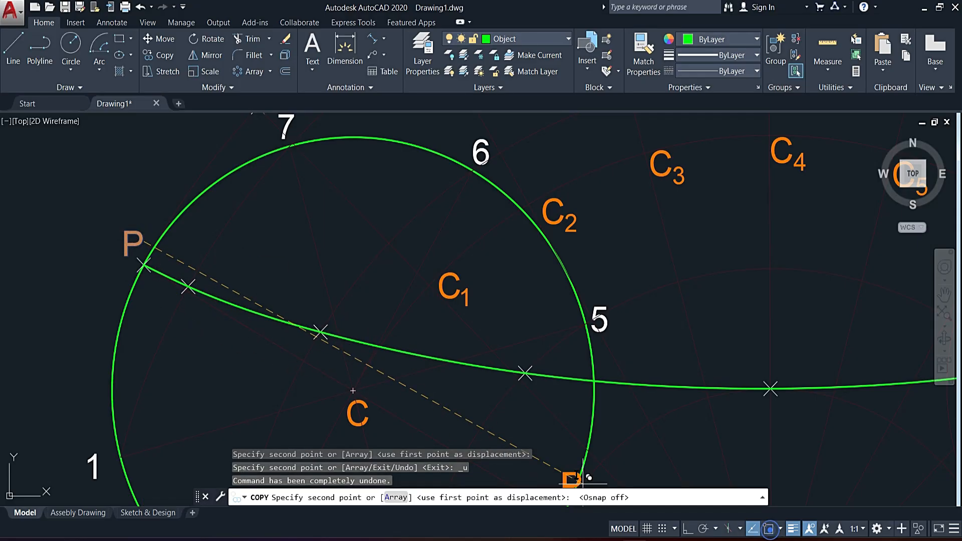
{"action": "left_click", "coordinate": [206, 314]}
{"action": "left_click", "coordinate": [332, 355]}
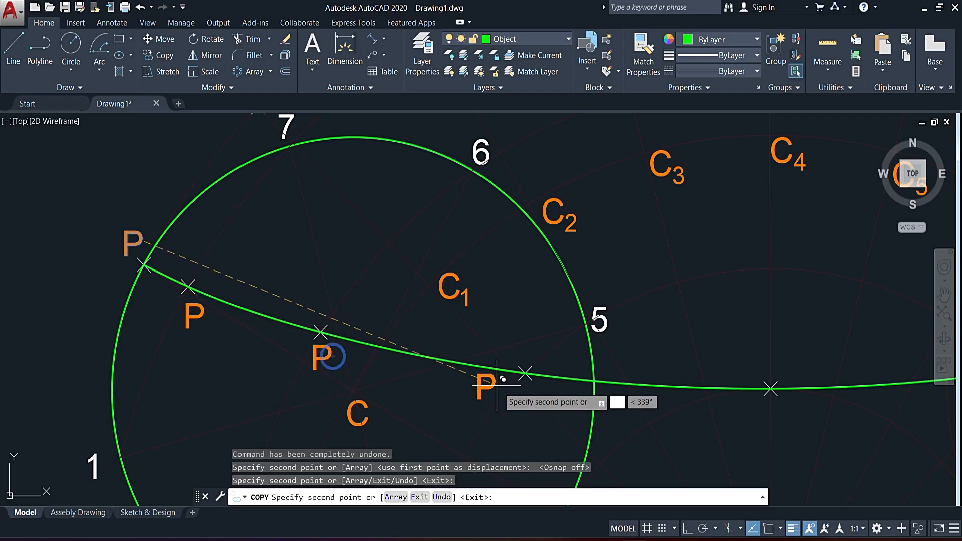
{"action": "left_click", "coordinate": [530, 393]}
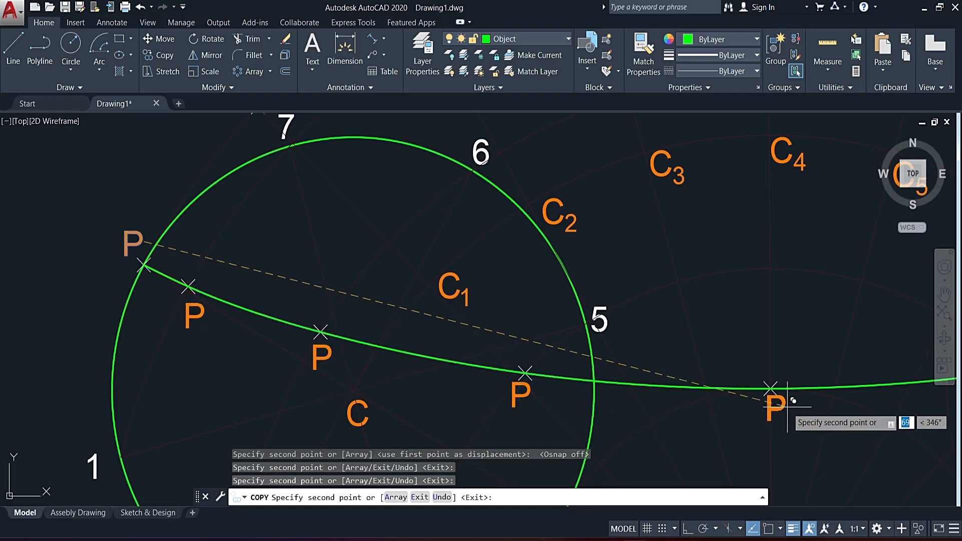
{"action": "left_click", "coordinate": [772, 390]}
- Place further copies of the P label below the remaining four marked points up to the curve's far end and finish copying
{"action": "middle_click_drag", "start_coordinate": [776, 396], "coordinate": [127, 281]}
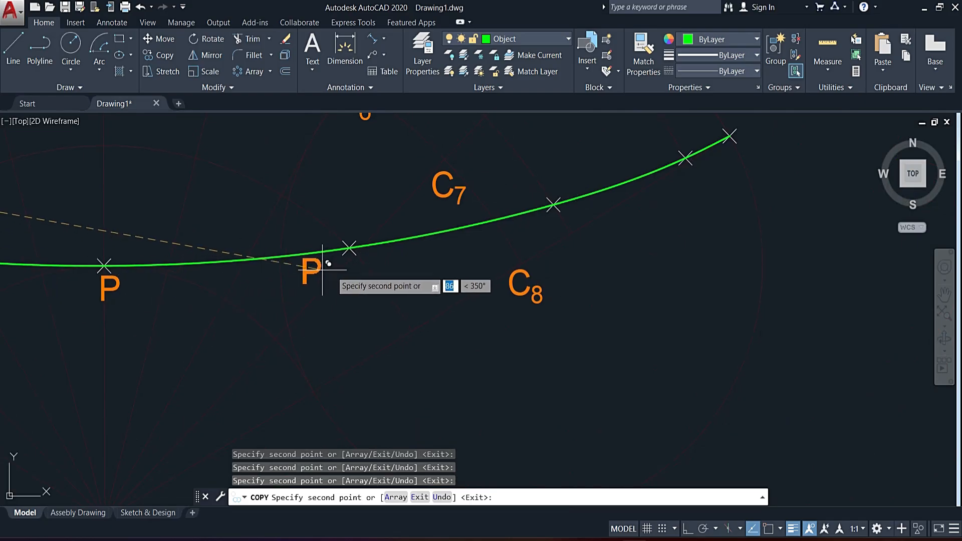
{"action": "left_click", "coordinate": [350, 252]}
{"action": "left_click", "coordinate": [578, 229]}
{"action": "left_click", "coordinate": [699, 184]}
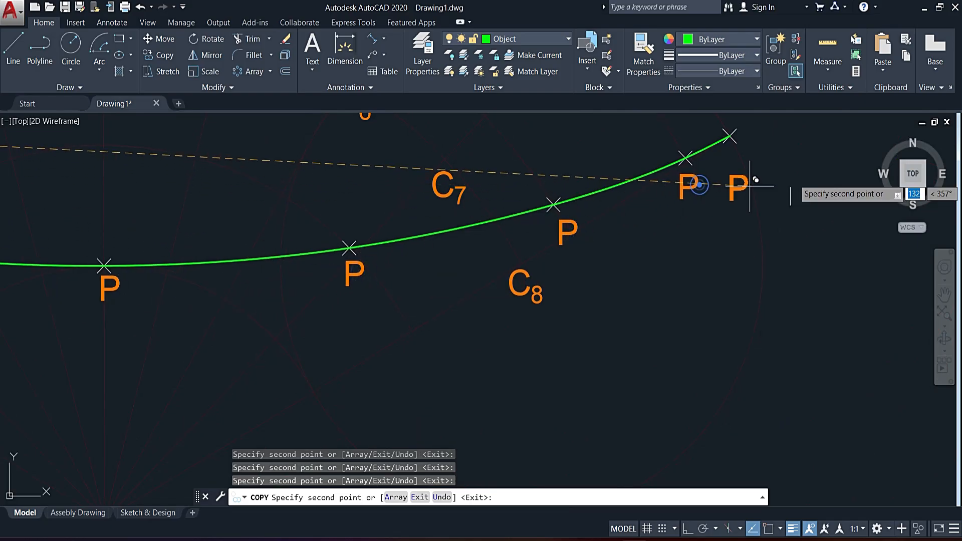
{"action": "left_click", "coordinate": [758, 162]}
{"action": "key", "text": "Escape"}
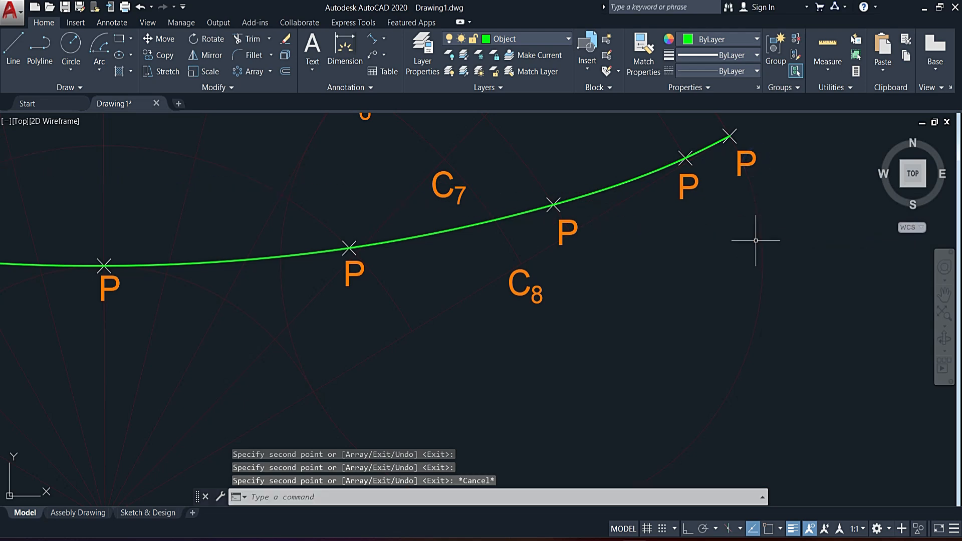
- Change the label at the curve's far end to P8 with the 8 as a subscript
{"action": "double_click", "coordinate": [746, 162]}
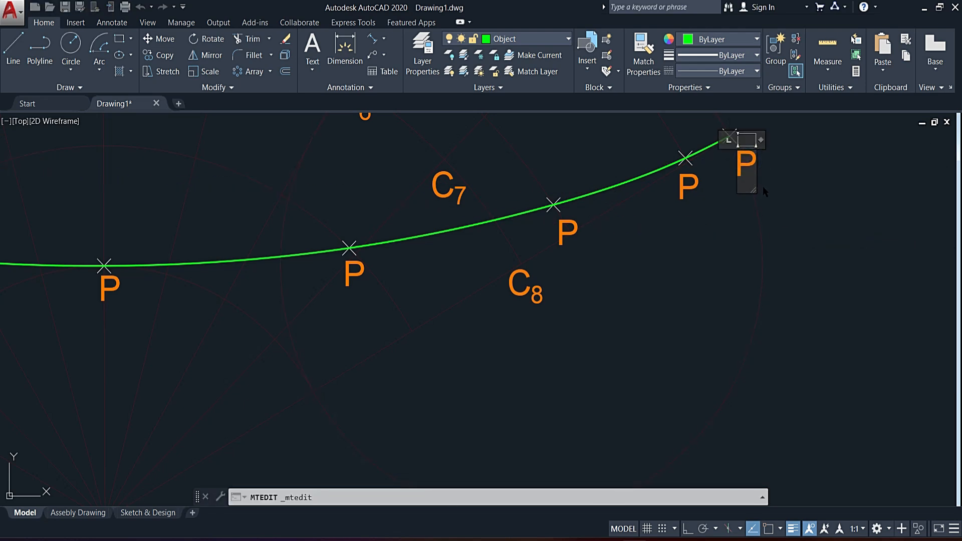
{"action": "type", "text": "8"}
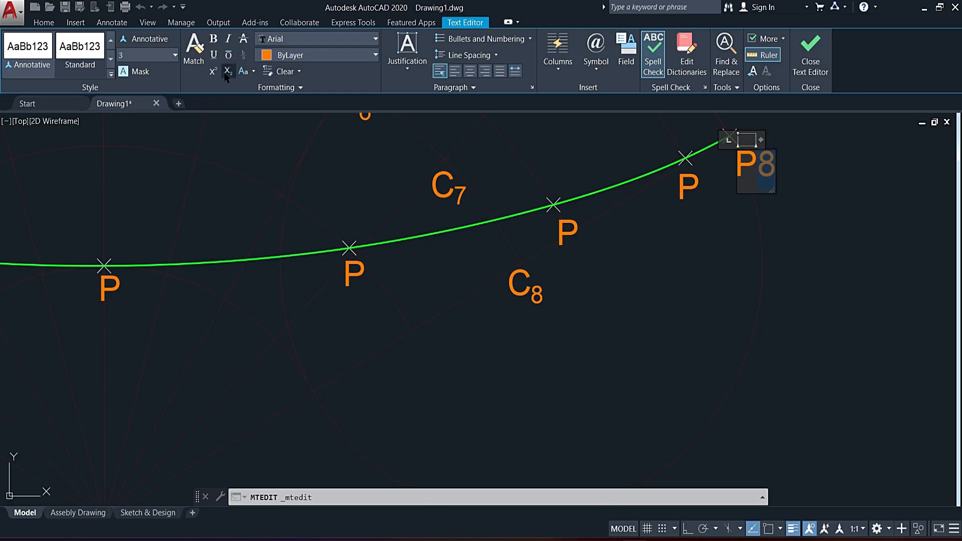
{"action": "left_click", "coordinate": [226, 71]}
{"action": "left_click", "coordinate": [651, 225]}
- Change the P label at the point just before P8 to P7 with the 7 as a subscript
{"action": "left_click", "coordinate": [690, 189]}
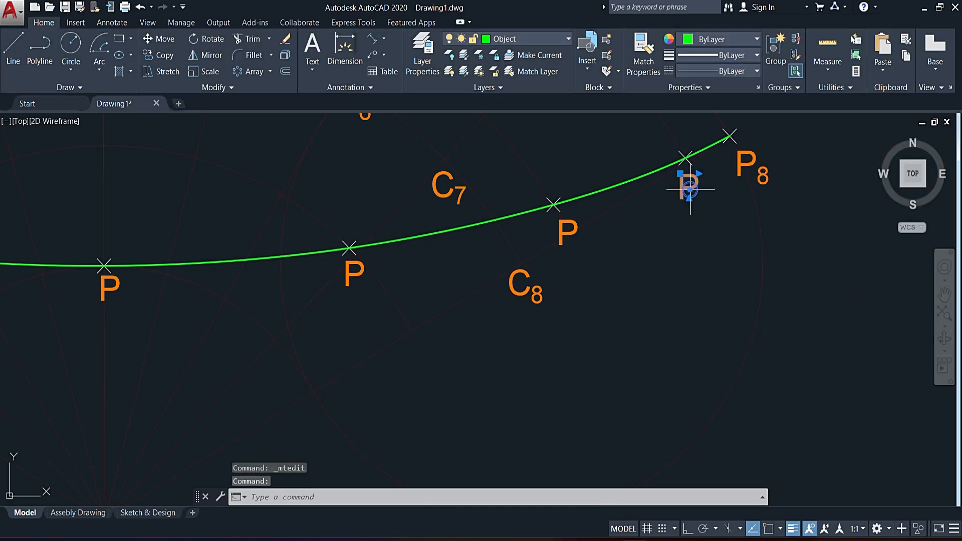
{"action": "double_click", "coordinate": [691, 190]}
{"action": "type", "text": "7"}
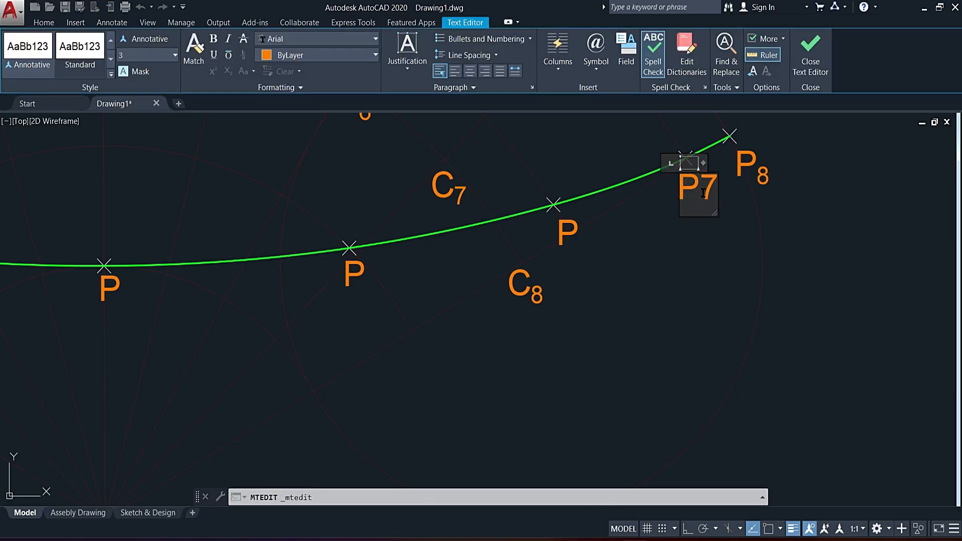
{"action": "left_click", "coordinate": [228, 71]}
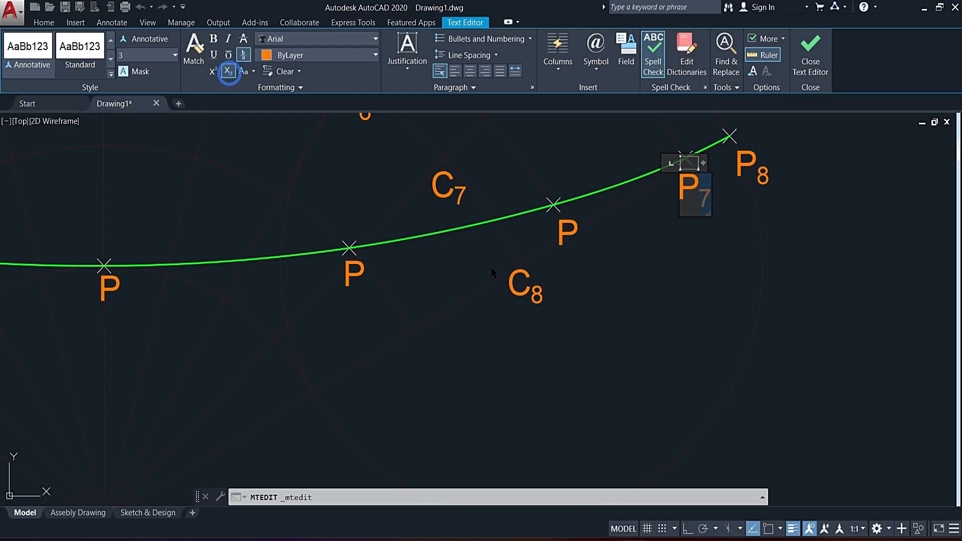
{"action": "left_click", "coordinate": [481, 290]}
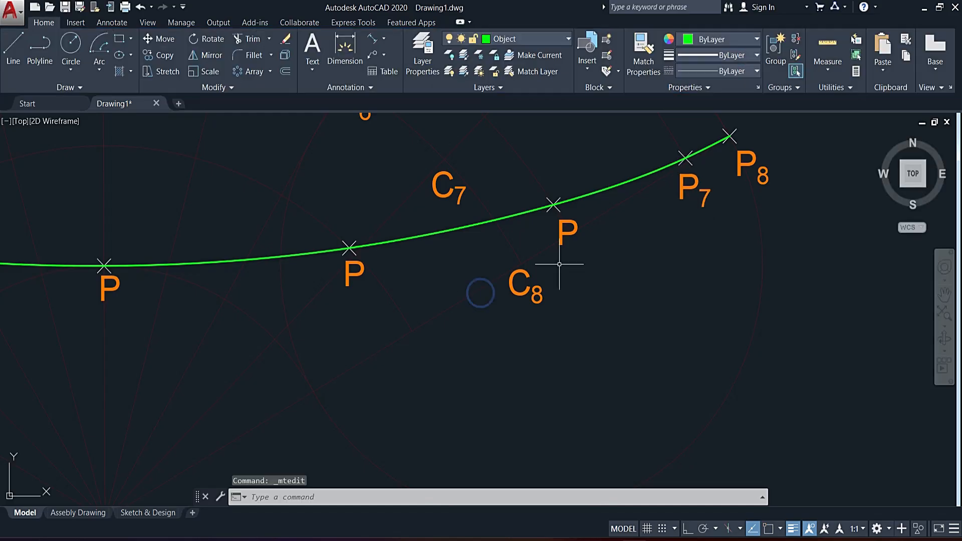
- Change the P label at the point just before P7 to P6 with a subscript 6
{"action": "left_click", "coordinate": [563, 232]}
{"action": "left_click", "coordinate": [576, 242]}
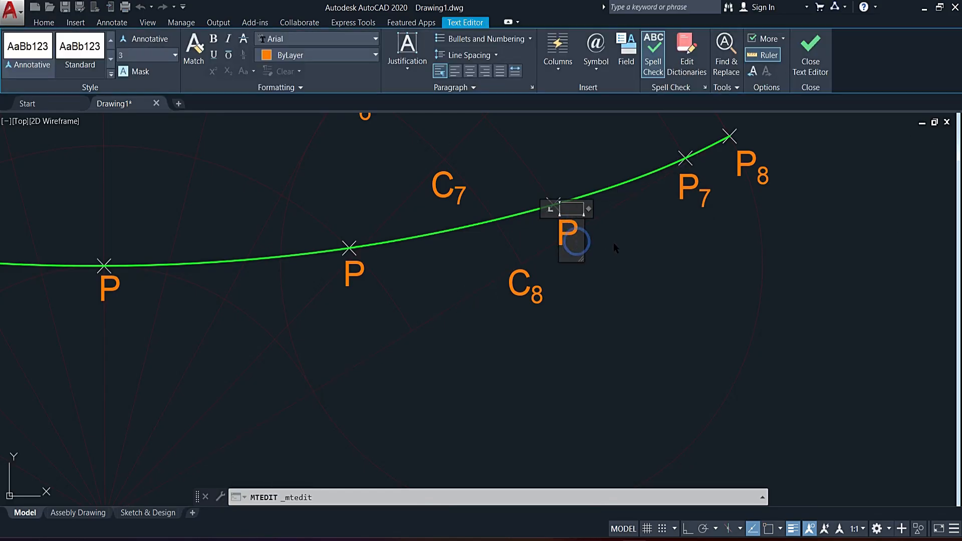
{"action": "type", "text": "6"}
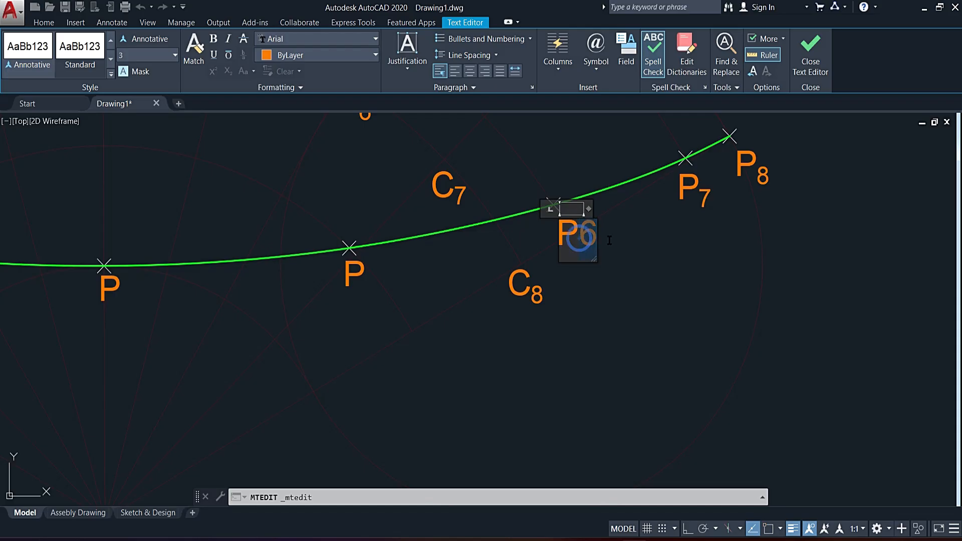
{"action": "left_click", "coordinate": [230, 75]}
{"action": "left_click", "coordinate": [342, 320]}
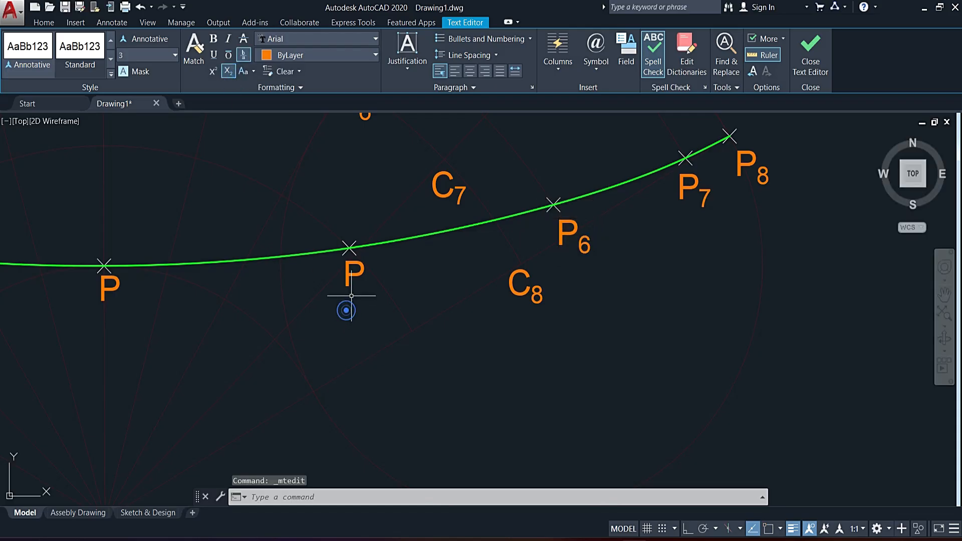
- Change the P label at the point just before P6 to P5 with a subscript 5
{"action": "left_click", "coordinate": [355, 271]}
{"action": "double_click", "coordinate": [356, 271]}
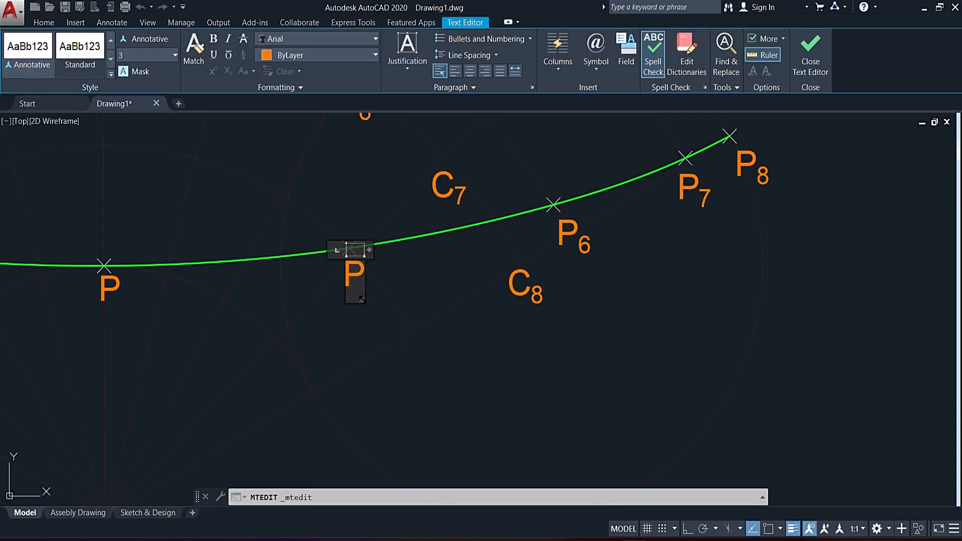
{"action": "type", "text": "5"}
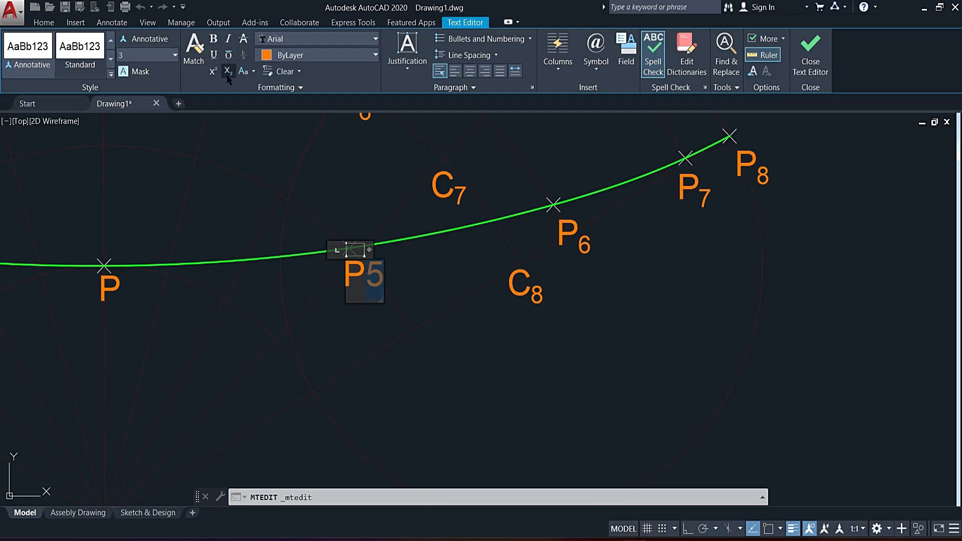
{"action": "left_click", "coordinate": [227, 72]}
{"action": "left_click", "coordinate": [310, 314]}
- Change the P label at the curve's middle point above O to P4 with a subscript 4
{"action": "middle_click_drag", "start_coordinate": [314, 320], "coordinate": [557, 293]}
{"action": "double_click", "coordinate": [352, 256]}
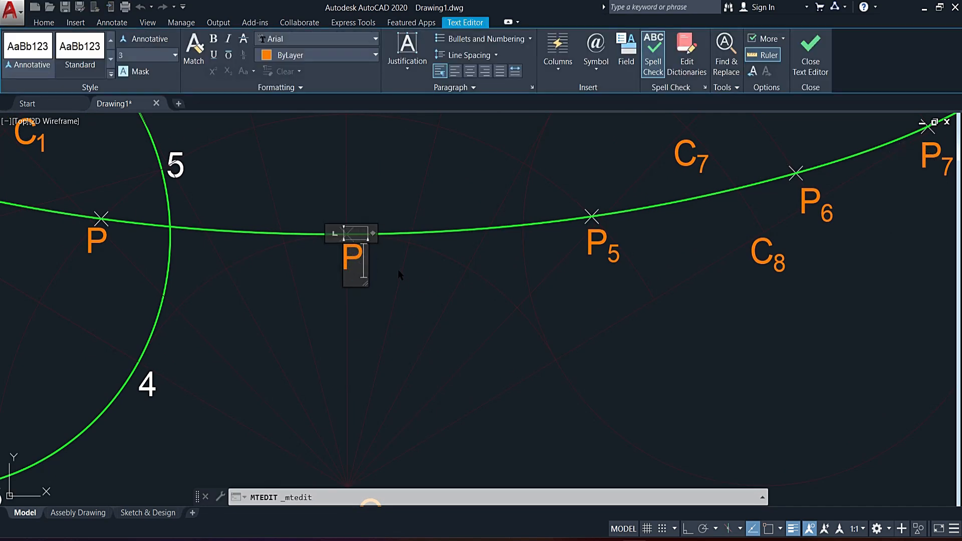
{"action": "type", "text": "4"}
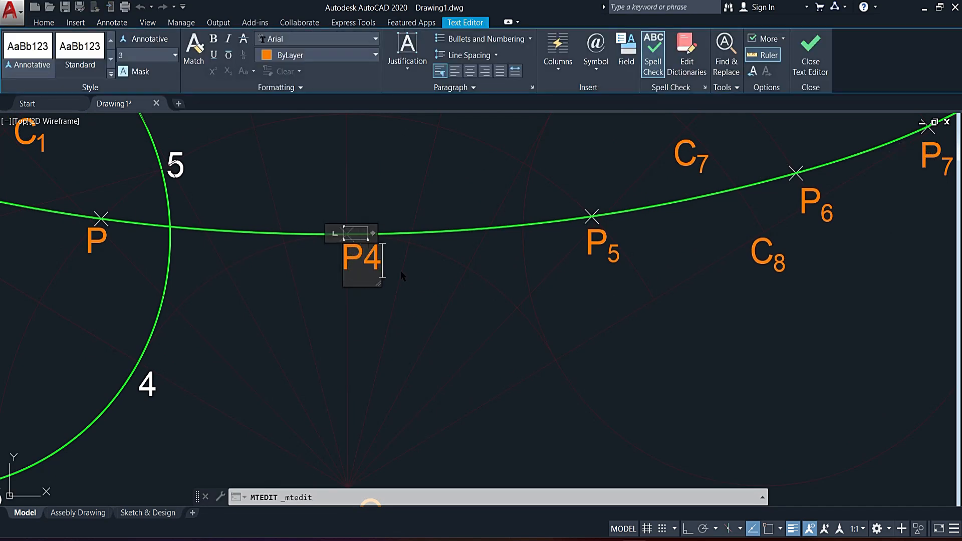
{"action": "left_click", "coordinate": [228, 71]}
{"action": "left_click", "coordinate": [302, 289]}
- Change the P label at the point just before P4 to P3 with a subscript 3
{"action": "middle_click_drag", "start_coordinate": [247, 283], "coordinate": [472, 311]}
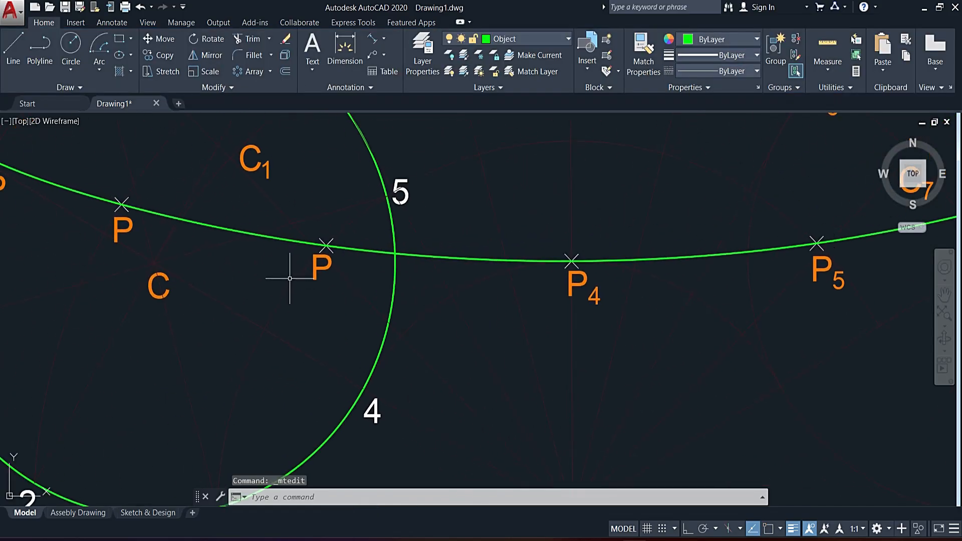
{"action": "double_click", "coordinate": [321, 266]}
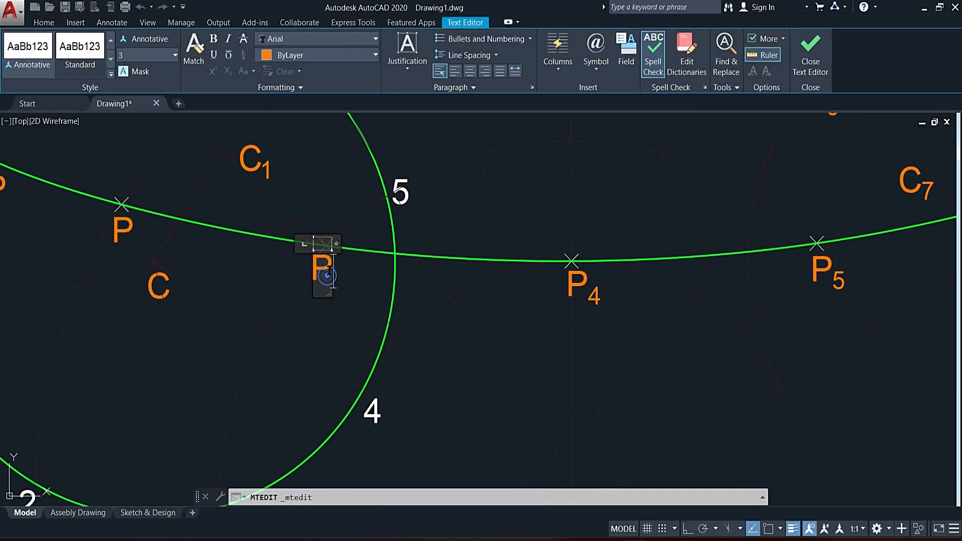
{"action": "type", "text": "3"}
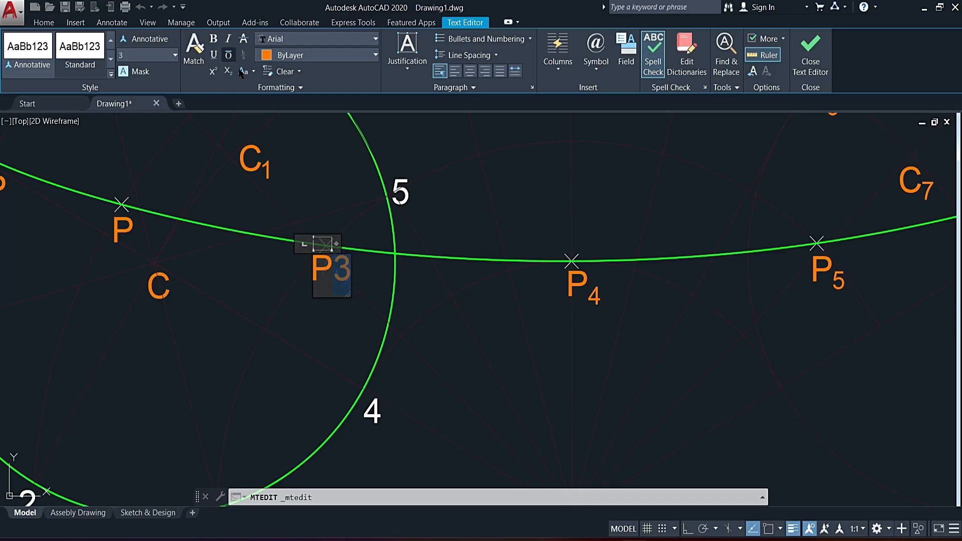
{"action": "left_click", "coordinate": [228, 72]}
{"action": "left_click", "coordinate": [219, 256]}
- Change the P label at the point just before P3 to P2 with a subscript 2
{"action": "middle_click_drag", "start_coordinate": [184, 244], "coordinate": [353, 247]}
{"action": "double_click", "coordinate": [290, 231]}
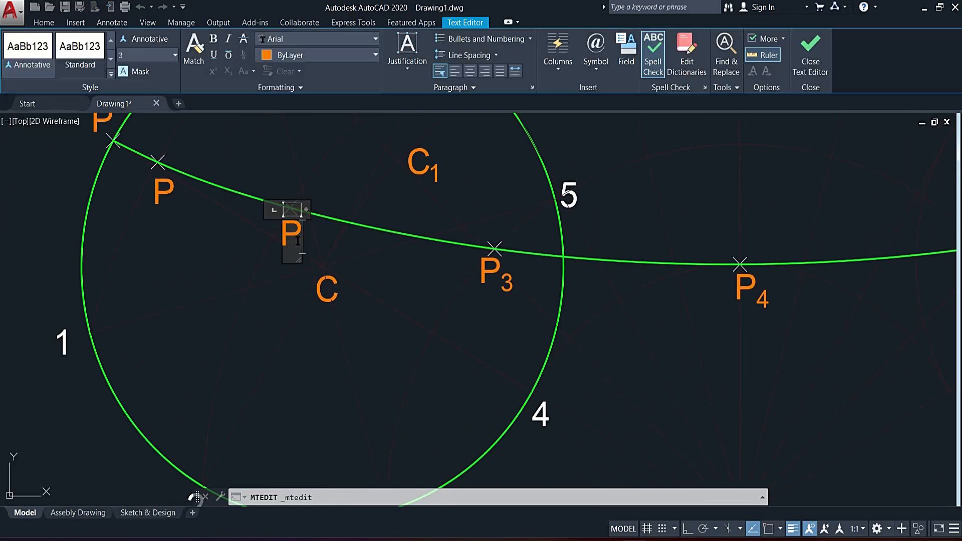
{"action": "type", "text": "2"}
{"action": "left_click_drag", "start_coordinate": [307, 240], "coordinate": [321, 240]}
{"action": "left_click", "coordinate": [228, 71]}
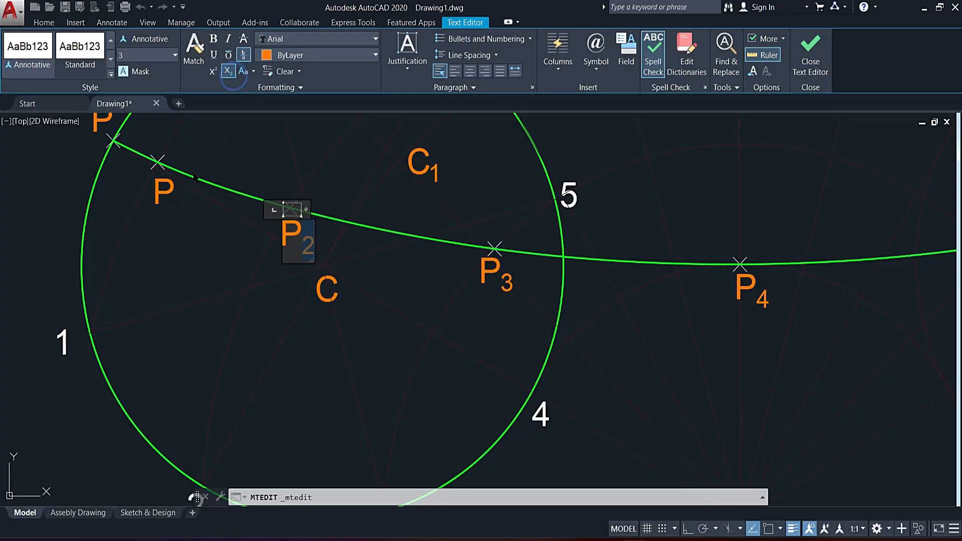
{"action": "left_click", "coordinate": [169, 191]}
- Change the P label at the first point after the starting point P to P1 with a subscript 1
{"action": "double_click", "coordinate": [169, 191]}
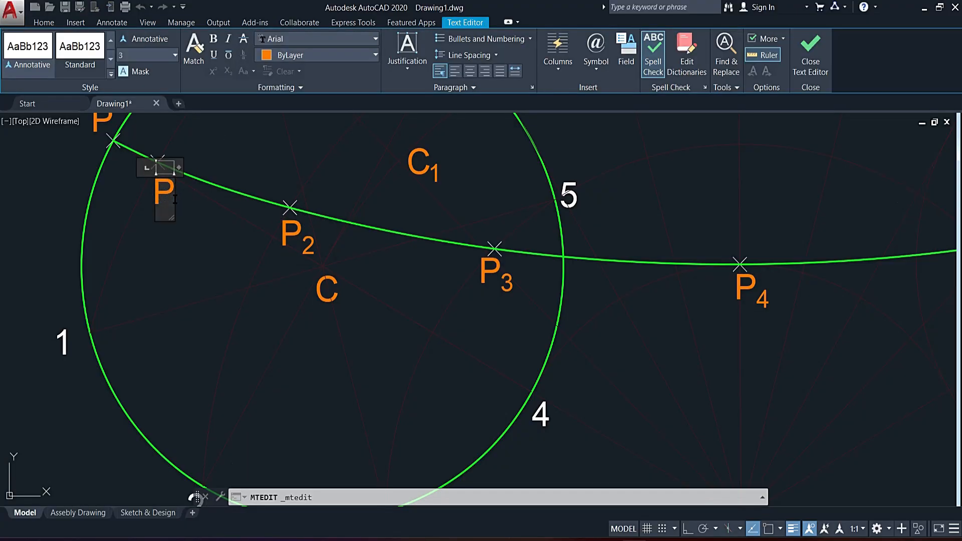
{"action": "type", "text": "1"}
{"action": "left_click_drag", "start_coordinate": [176, 192], "coordinate": [193, 198]}
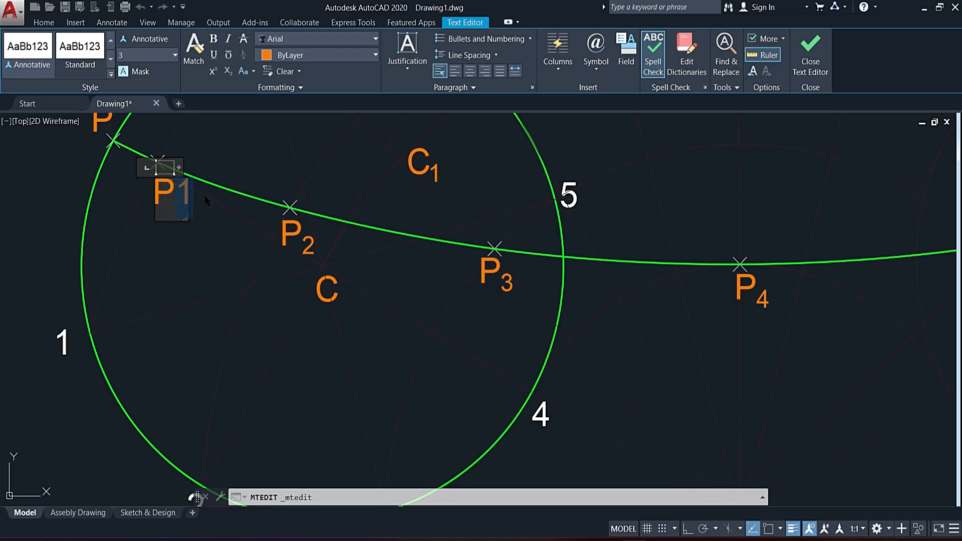
{"action": "left_click", "coordinate": [228, 72]}
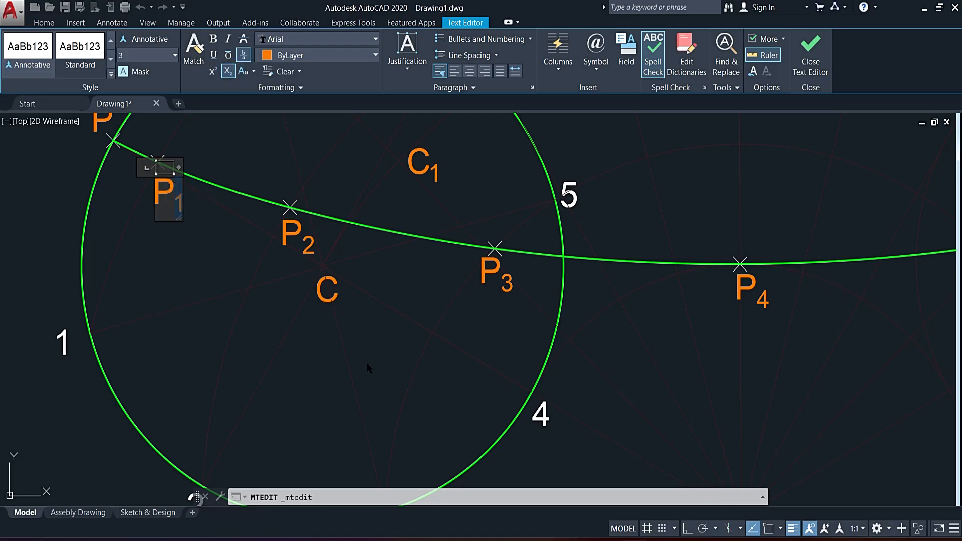
{"action": "left_click", "coordinate": [369, 347]}
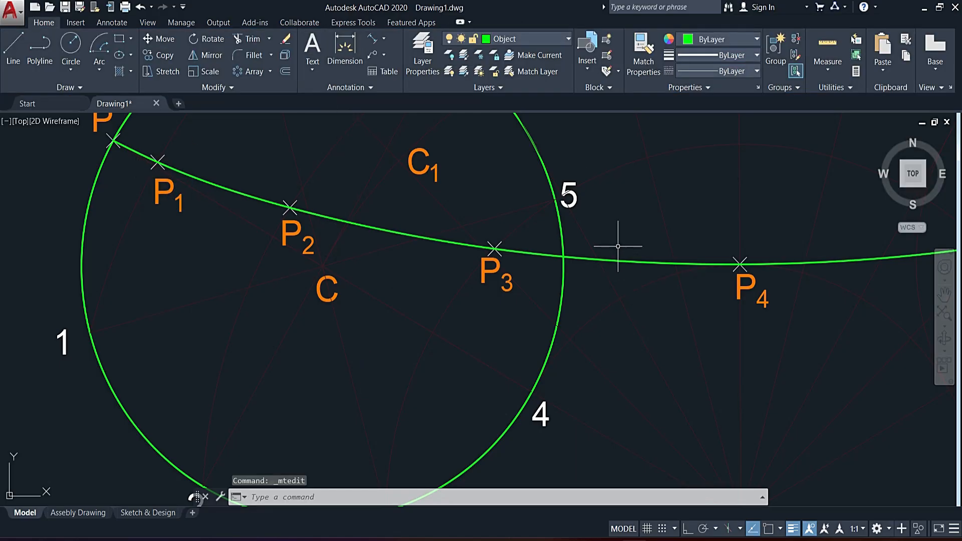
- Turn on the Dimension layer to show the drawing's dimensions
{"action": "scroll", "coordinate": [617, 246], "scroll_direction": "down", "scroll_amount": 5}
{"action": "middle_click_drag", "start_coordinate": [692, 311], "coordinate": [566, 332]}
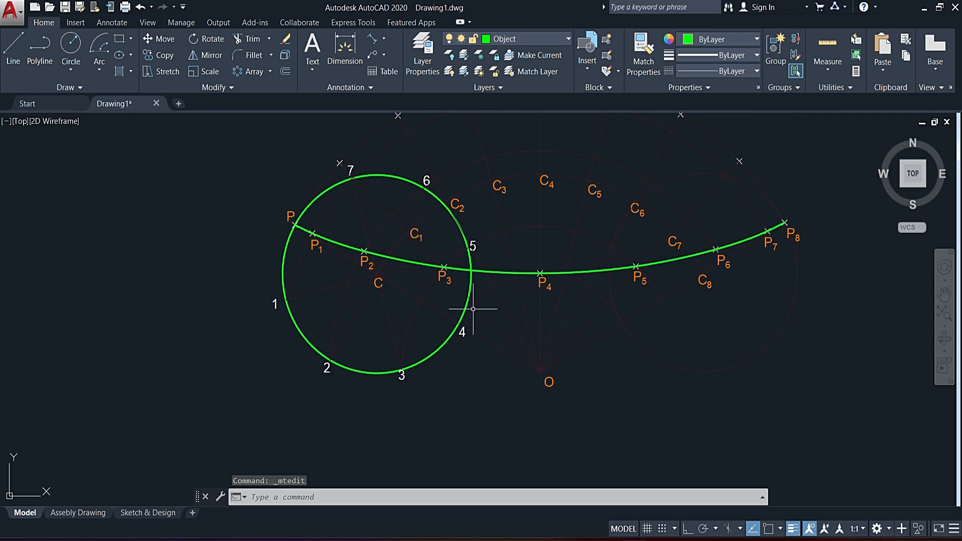
{"action": "middle_click_drag", "start_coordinate": [498, 272], "coordinate": [448, 304]}
{"action": "left_click", "coordinate": [529, 37]}
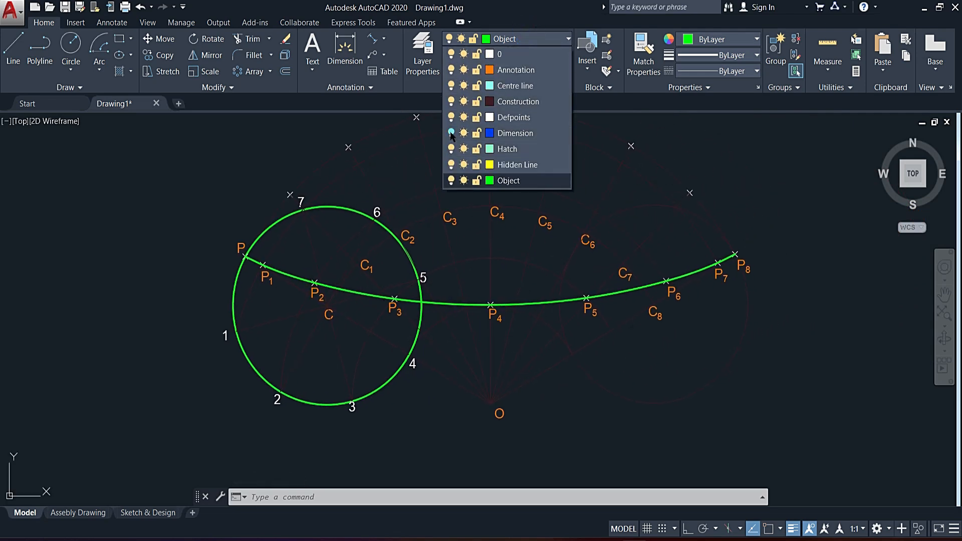
{"action": "left_click", "coordinate": [451, 133]}
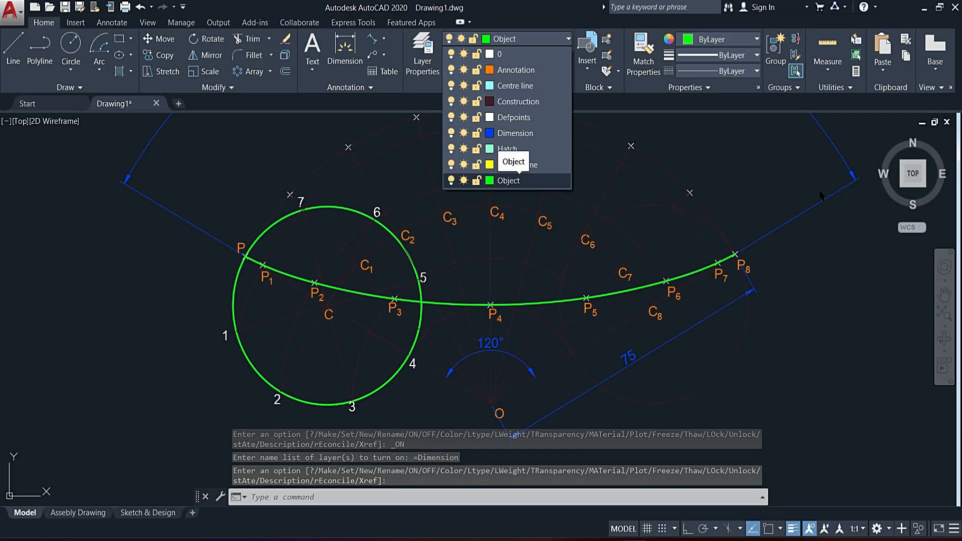
- Match the properties of the P1 label onto the numbers 7, 6 and 5 around the generating circle
{"action": "left_click", "coordinate": [844, 336]}
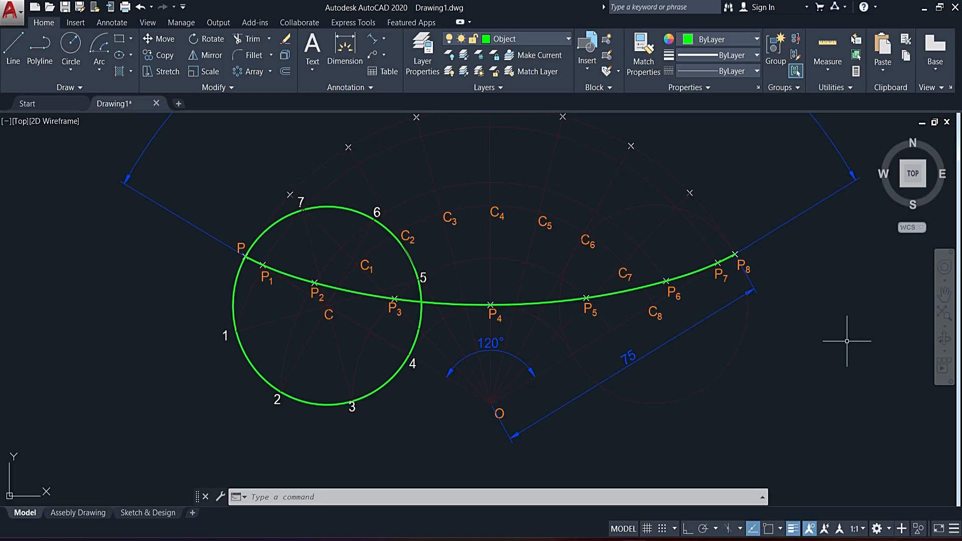
{"action": "scroll", "coordinate": [750, 341], "scroll_direction": "down", "scroll_amount": 2}
{"action": "mouse_move", "coordinate": [804, 299]}
{"action": "middle_mouse_down"}
{"action": "mouse_move", "coordinate": [685, 279]}
{"action": "mouse_move", "coordinate": [662, 293]}
{"action": "middle_mouse_up"}
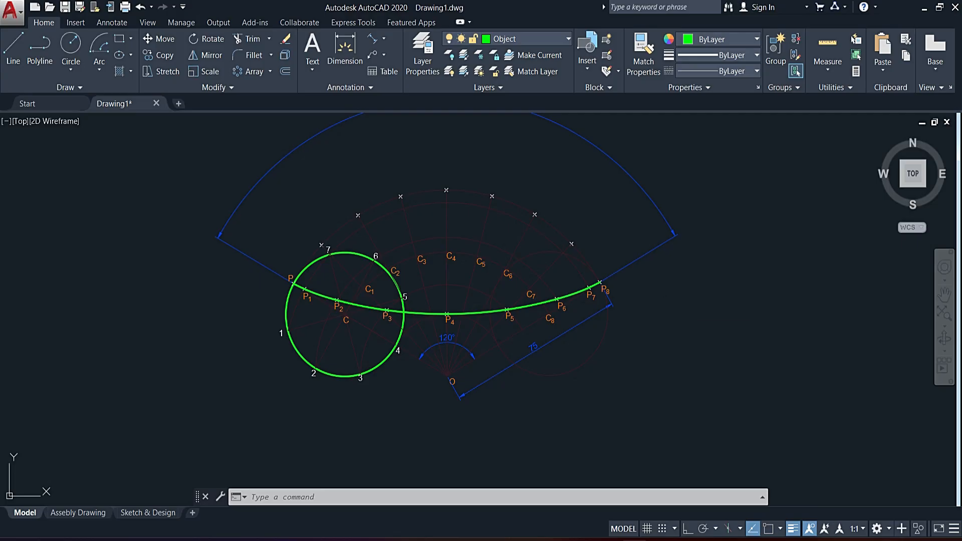
{"action": "type", "text": "ma"}
{"action": "key", "text": "Return"}
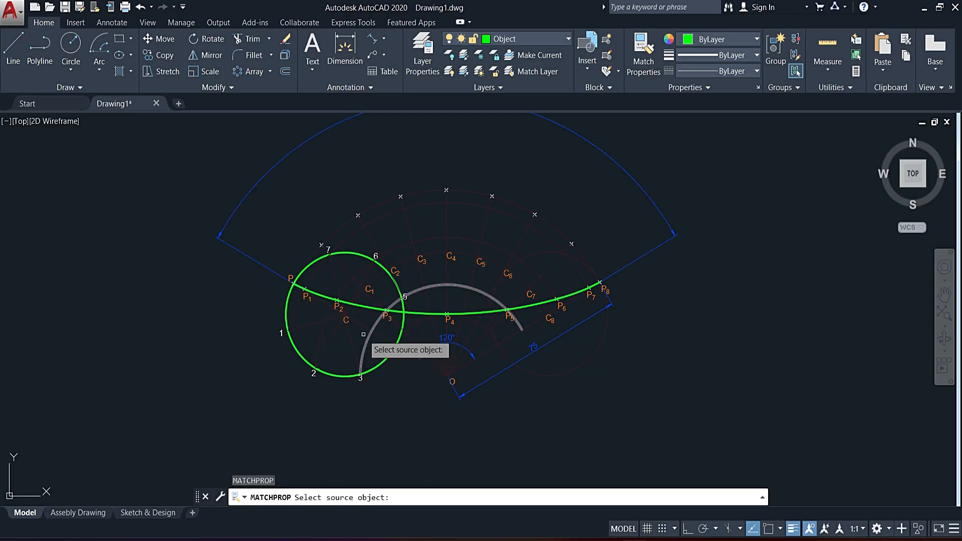
{"action": "scroll", "coordinate": [309, 300], "scroll_direction": "up", "scroll_amount": 2}
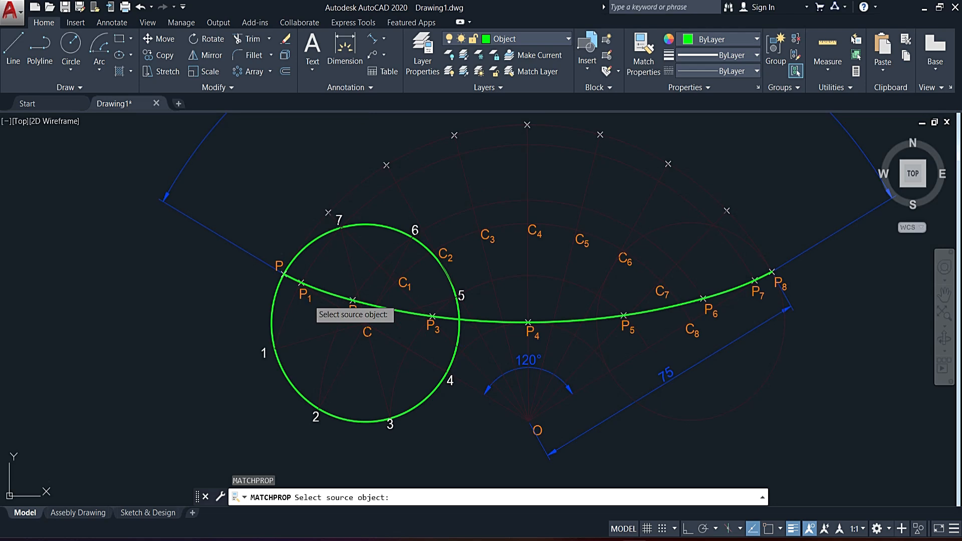
{"action": "left_click", "coordinate": [305, 296]}
{"action": "scroll", "coordinate": [336, 213], "scroll_direction": "up", "scroll_amount": 4}
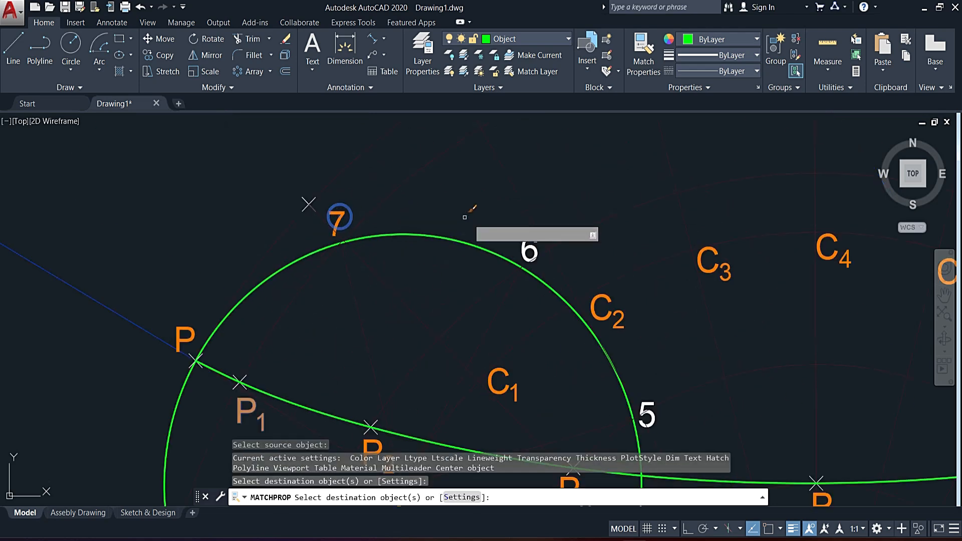
{"action": "left_click", "coordinate": [529, 251]}
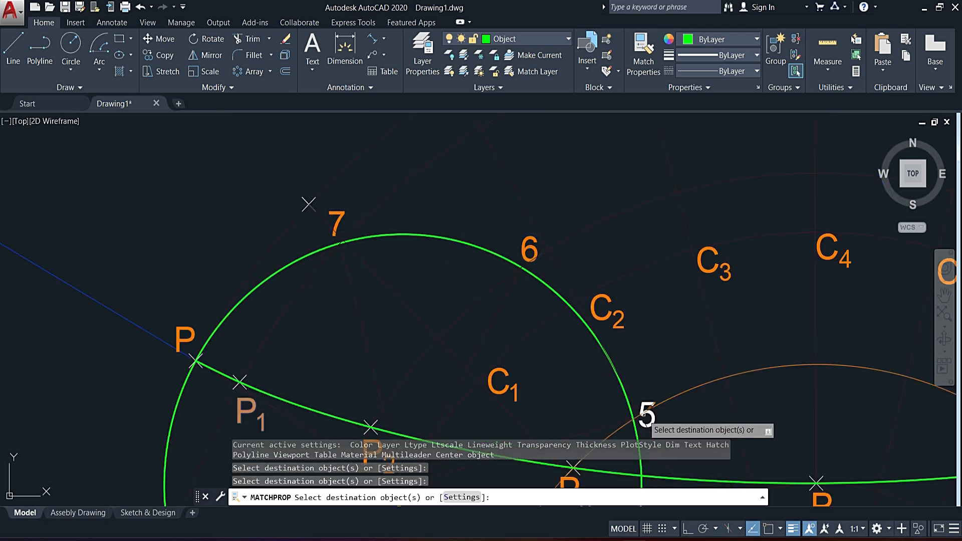
{"action": "left_click", "coordinate": [648, 414]}
- Apply the same matched properties to the numbers 1, 2, 3 and 4 around the generating circle
{"action": "mouse_move", "coordinate": [648, 413]}
{"action": "middle_mouse_down"}
{"action": "mouse_move", "coordinate": [665, 317]}
{"action": "mouse_move", "coordinate": [626, 277]}
{"action": "middle_mouse_up"}
{"action": "scroll", "coordinate": [626, 276], "scroll_direction": "down", "scroll_amount": 4}
{"action": "left_click", "coordinate": [321, 341]}
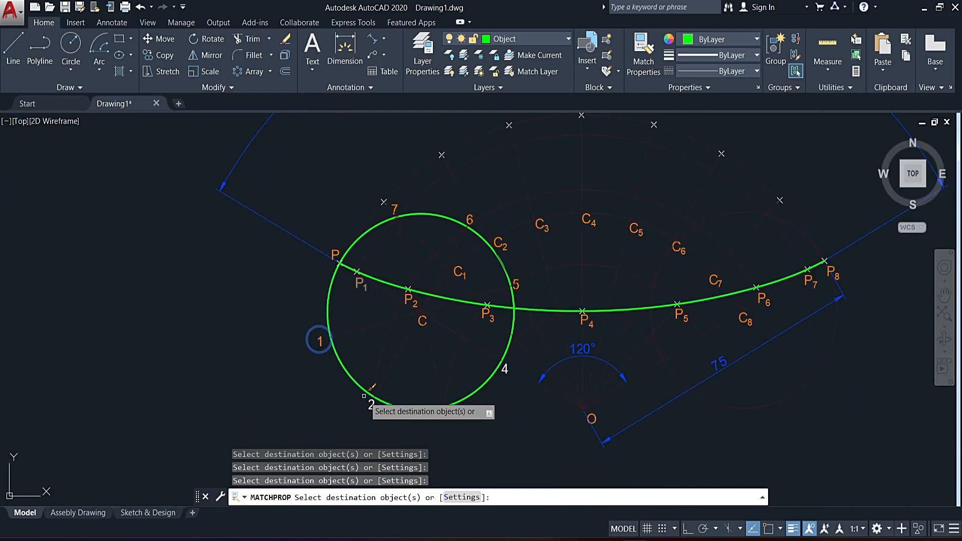
{"action": "left_click", "coordinate": [369, 402]}
{"action": "left_click", "coordinate": [446, 413]}
{"action": "left_click", "coordinate": [496, 370]}
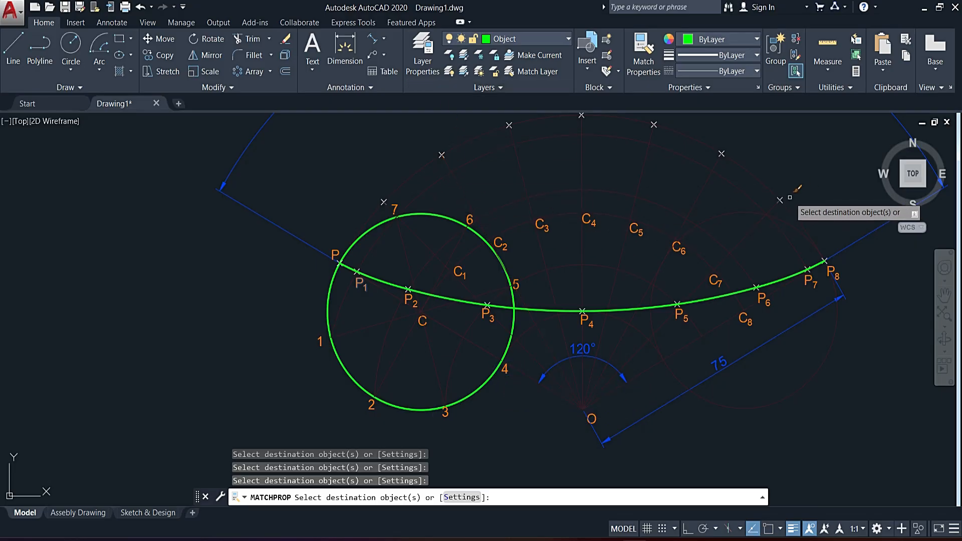
{"action": "key", "text": "Escape"}
- Copy the HYPO CYCLOID title from above the problem statement to just below the curve drawing
{"action": "mouse_move", "coordinate": [722, 240]}
{"action": "middle_mouse_down"}
{"action": "mouse_move", "coordinate": [655, 264]}
{"action": "mouse_move", "coordinate": [492, 279]}
{"action": "mouse_move", "coordinate": [505, 270]}
{"action": "middle_mouse_up"}
{"action": "scroll", "coordinate": [644, 221], "scroll_direction": "down", "scroll_amount": 2}
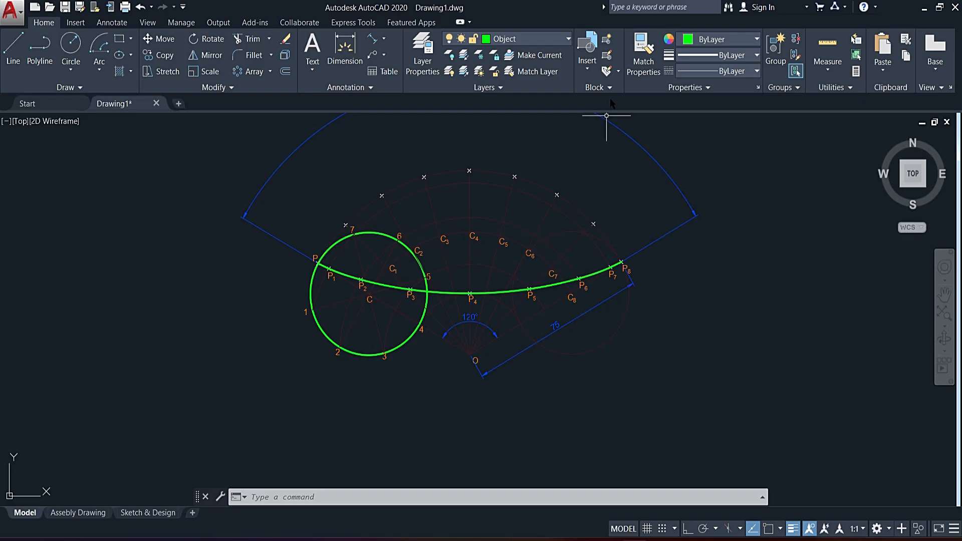
{"action": "scroll", "coordinate": [447, 291], "scroll_direction": "down", "scroll_amount": 5}
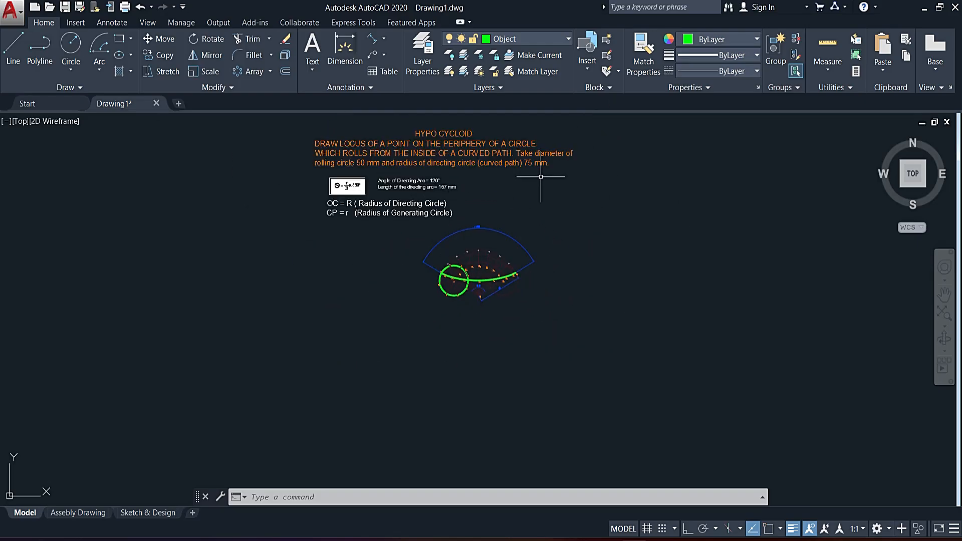
{"action": "left_click", "coordinate": [459, 132]}
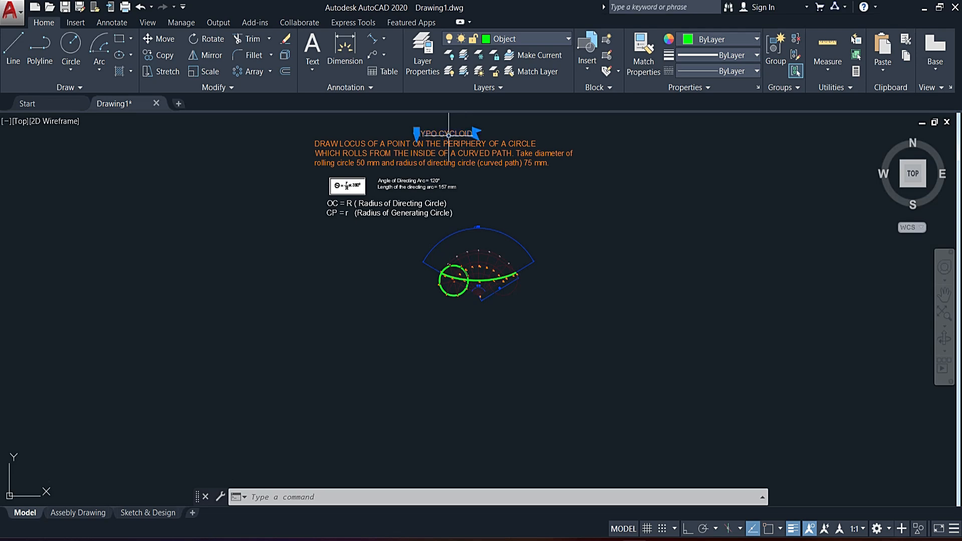
{"action": "type", "text": "CP"}
{"action": "key", "text": "Return"}
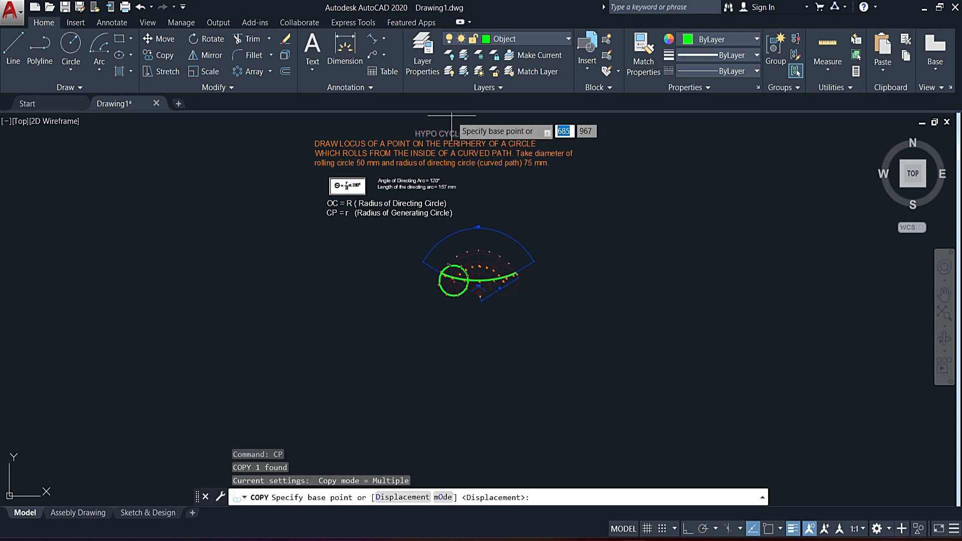
{"action": "left_click", "coordinate": [445, 132]}
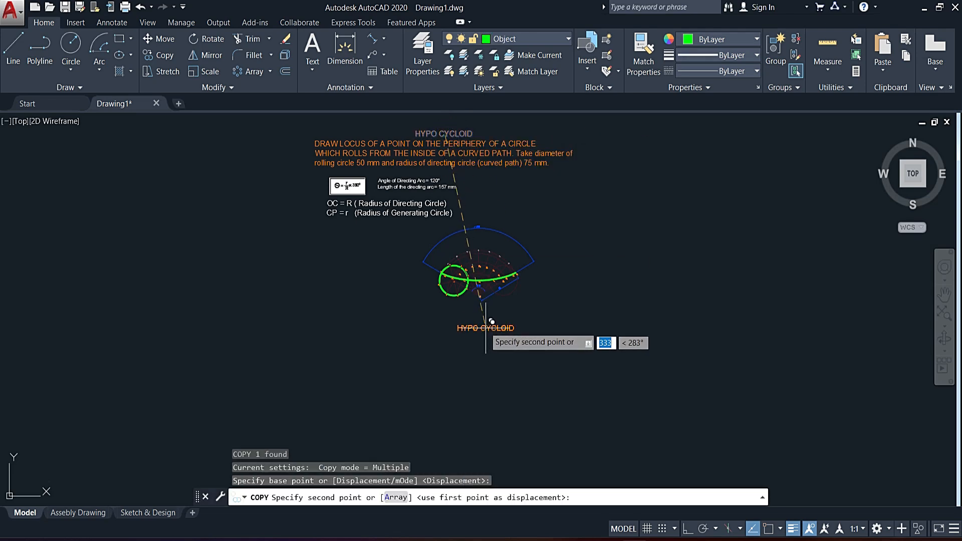
{"action": "scroll", "coordinate": [485, 323], "scroll_direction": "up", "scroll_amount": 5}
{"action": "left_click", "coordinate": [477, 269]}
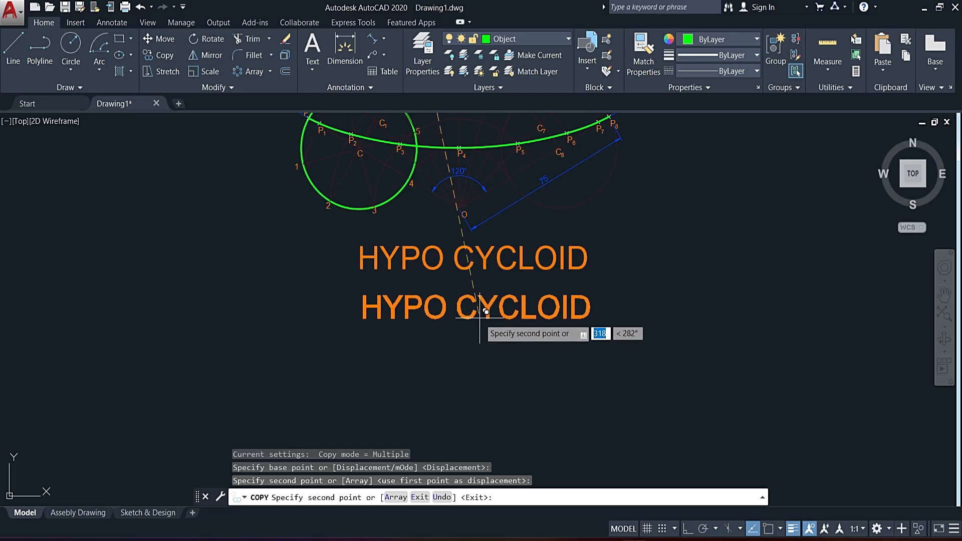
{"action": "key", "text": "Escape"}
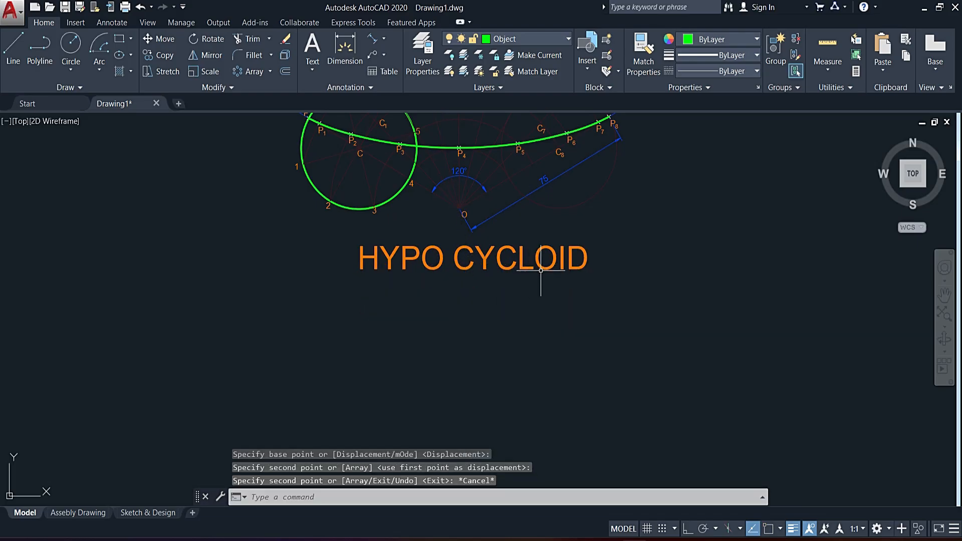
- Add a second line "Scale 1:1" to the copied HYPO CYCLOID title, right-aligned with a text height of 4
{"action": "double_click", "coordinate": [541, 271]}
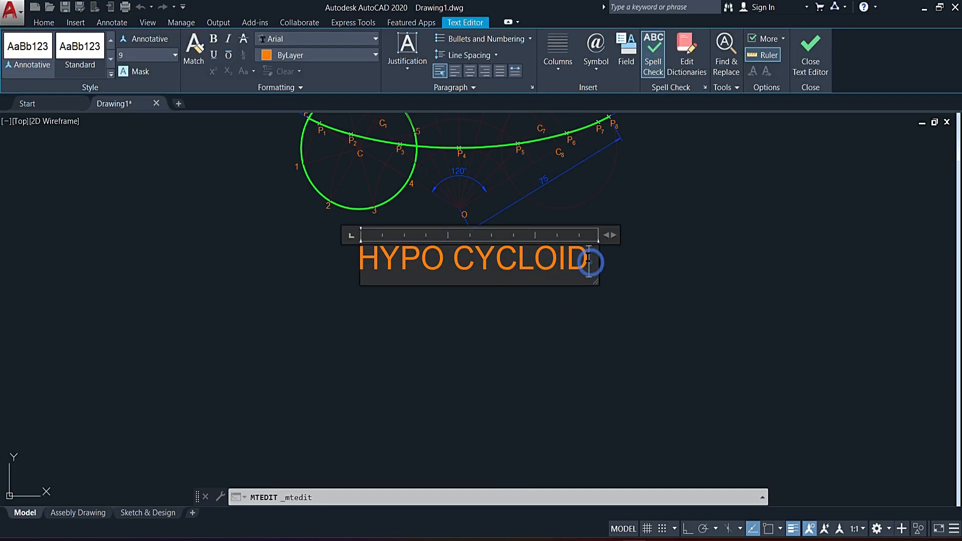
{"action": "key", "text": "Return"}
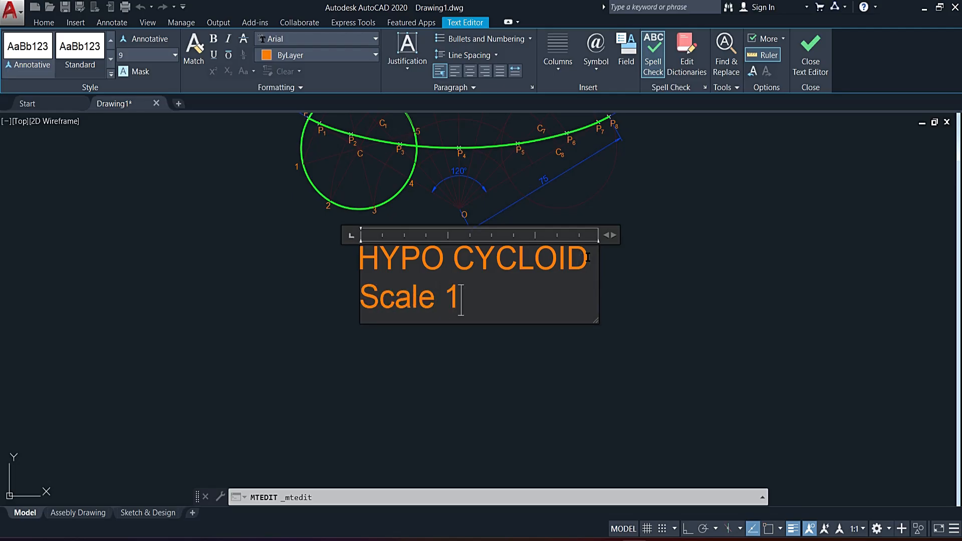
{"action": "left_click_drag", "start_coordinate": [496, 307], "coordinate": [359, 303]}
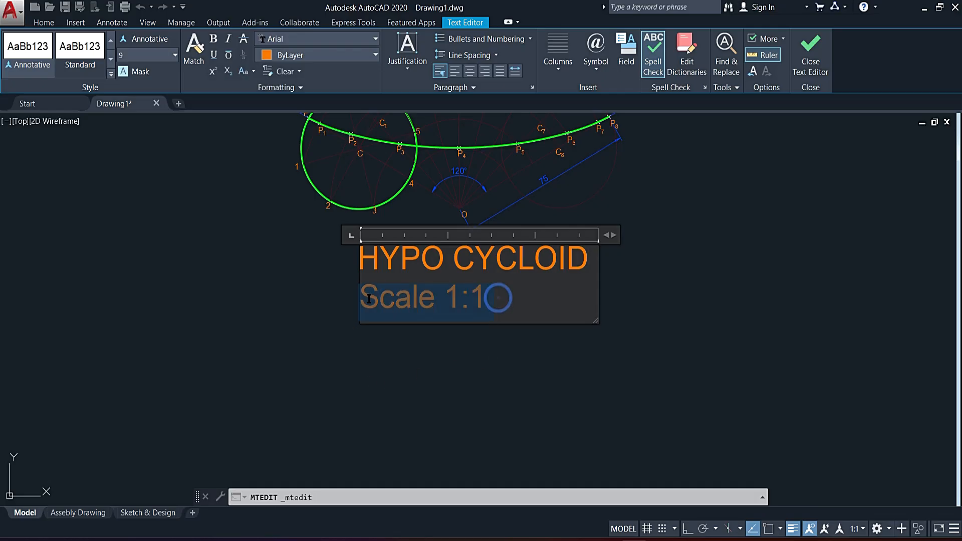
{"action": "left_click", "coordinate": [485, 71]}
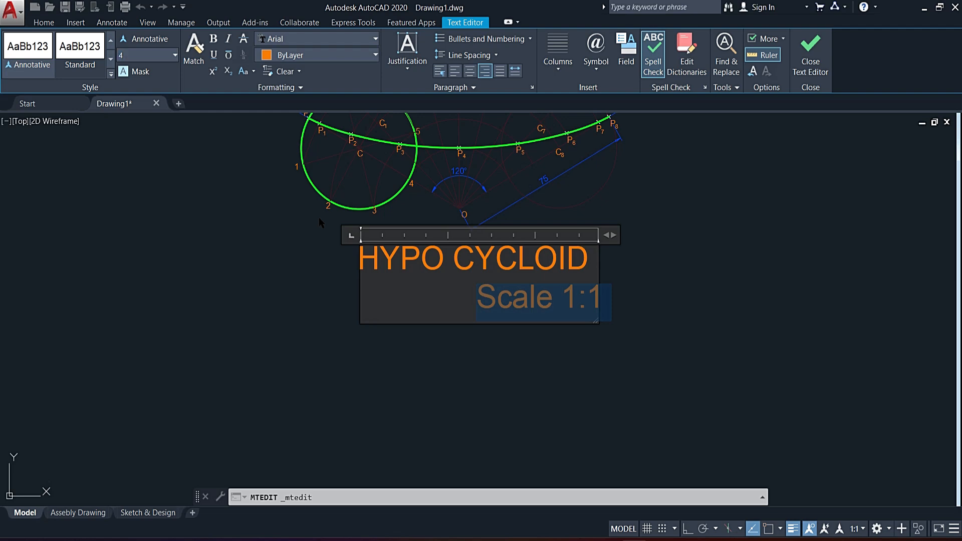
{"action": "key", "text": "Return"}
{"action": "left_click_drag", "start_coordinate": [612, 235], "coordinate": [600, 235]}
{"action": "left_click", "coordinate": [682, 272]}
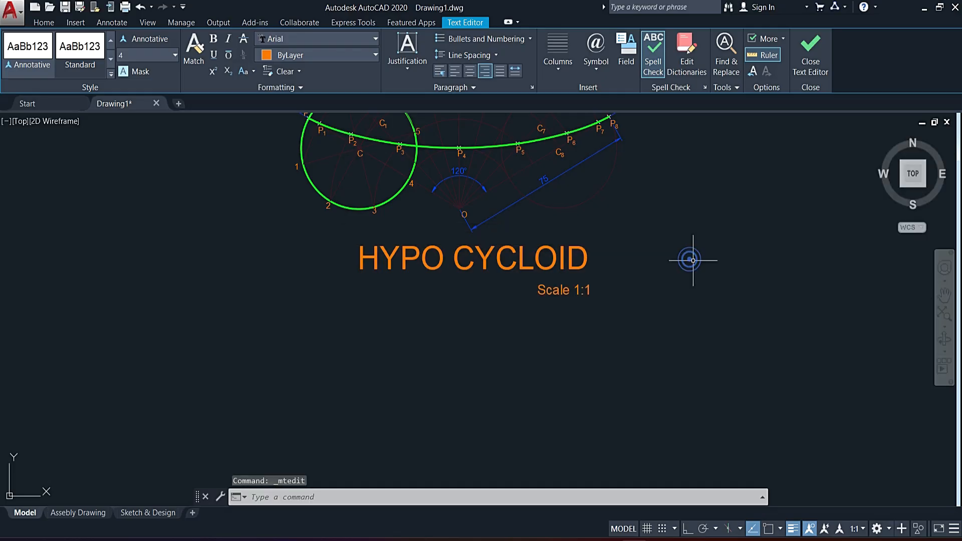
{"action": "scroll", "coordinate": [688, 248], "scroll_direction": "down", "scroll_amount": 4}
{"action": "middle_click_drag", "start_coordinate": [683, 254], "coordinate": [654, 290]}
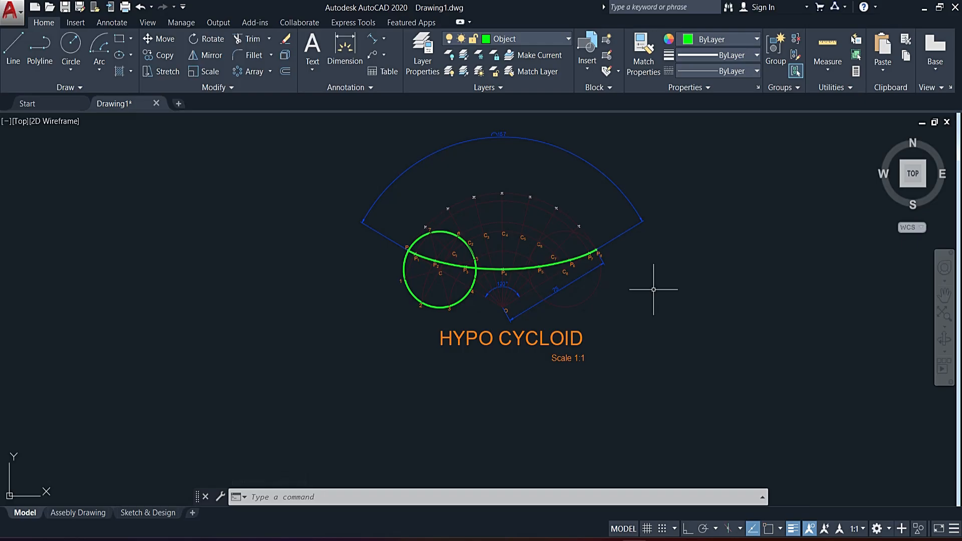
{"action": "scroll", "coordinate": [585, 191], "scroll_direction": "up", "scroll_amount": 2}
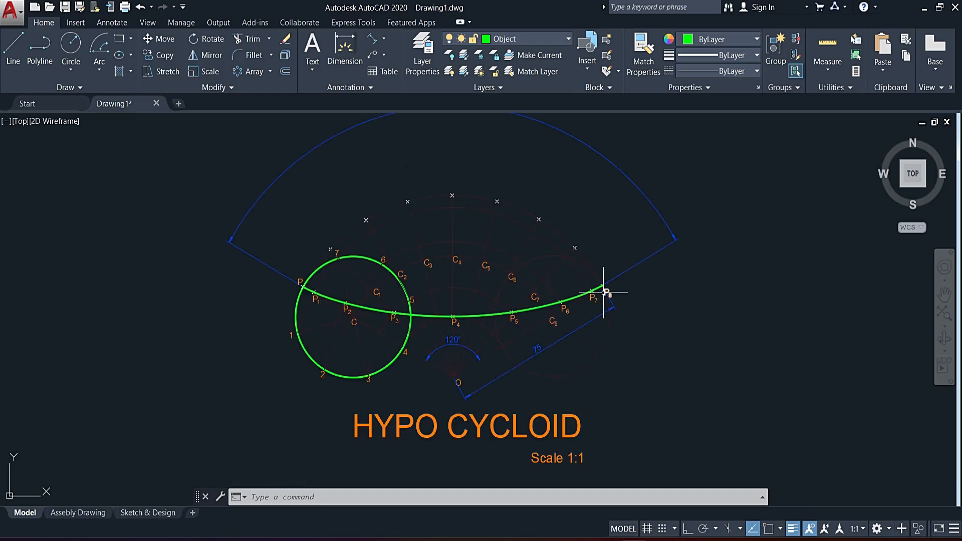